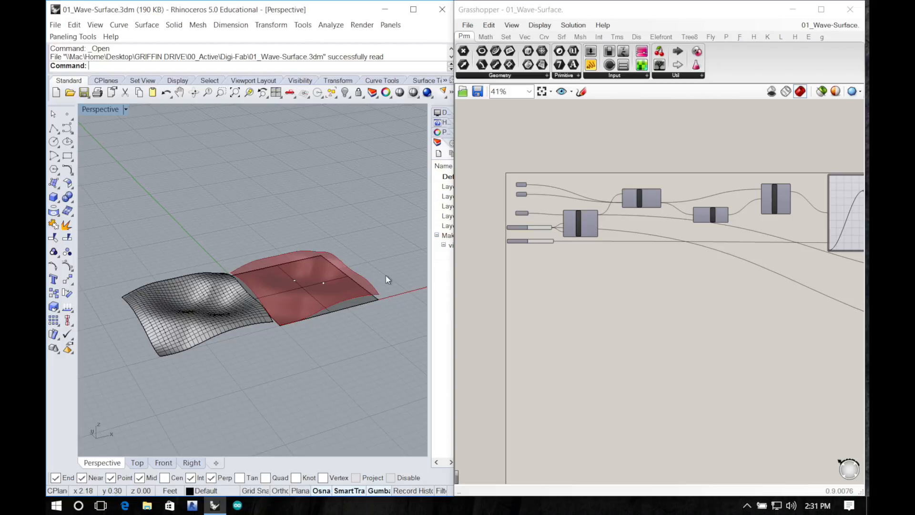
Step: Shorten the wavelength of the Graph Mapper's sine curve to fit about two and a half waves across the graph
right_click_drag(379, 276, 352, 291)
right_click_drag(599, 294, 509, 263)
right_click_drag(604, 267, 664, 306)
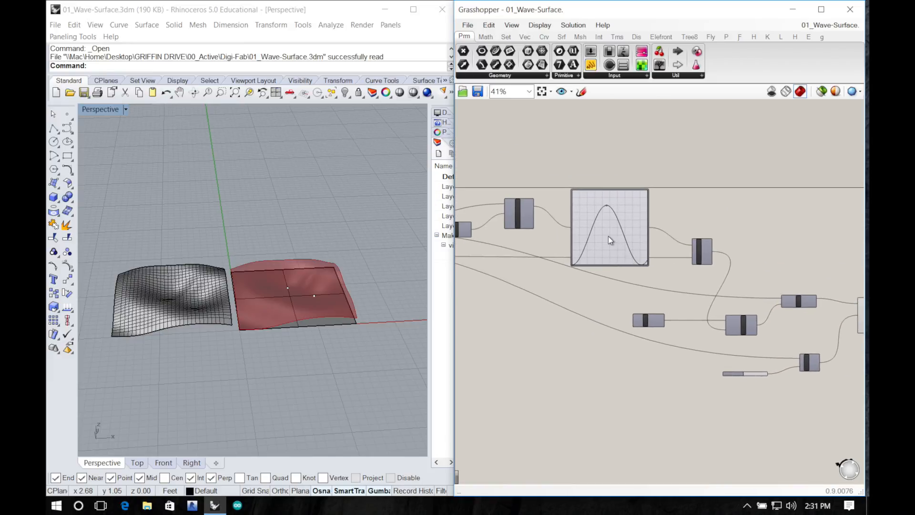
scroll(608, 235, "up", 5)
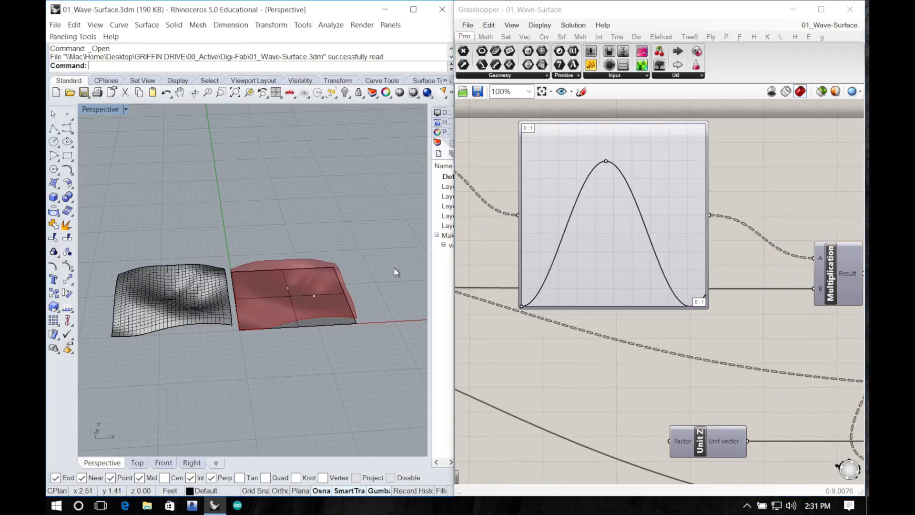
right_click_drag(394, 269, 441, 294)
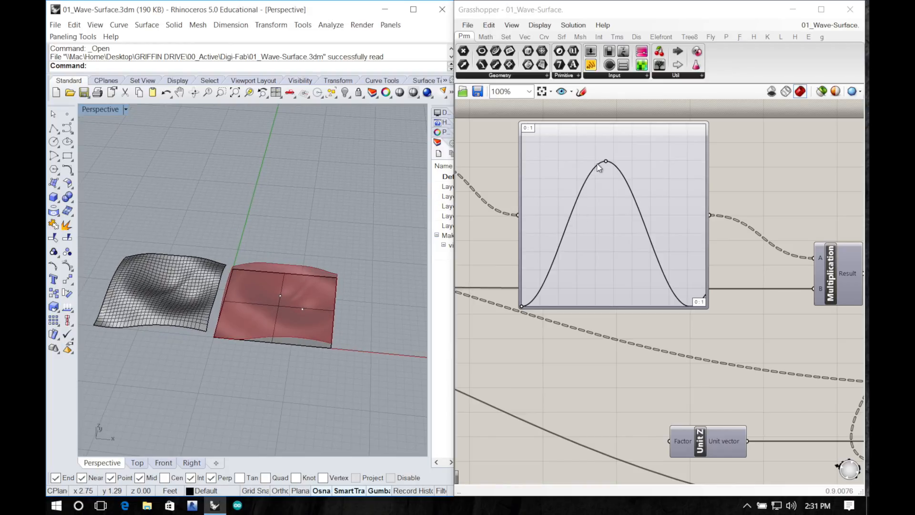
left_click_drag(605, 162, 557, 163)
right_click_drag(259, 218, 465, 251)
scroll(321, 311, "up", 5)
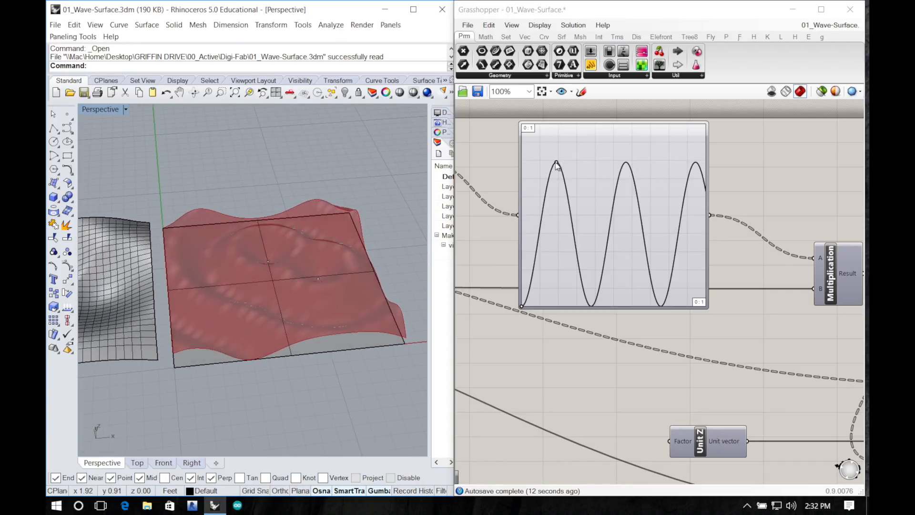
mouse_move(556, 164)
left_mouse_down()
mouse_move(579, 161)
mouse_move(546, 159)
mouse_move(556, 159)
left_mouse_up()
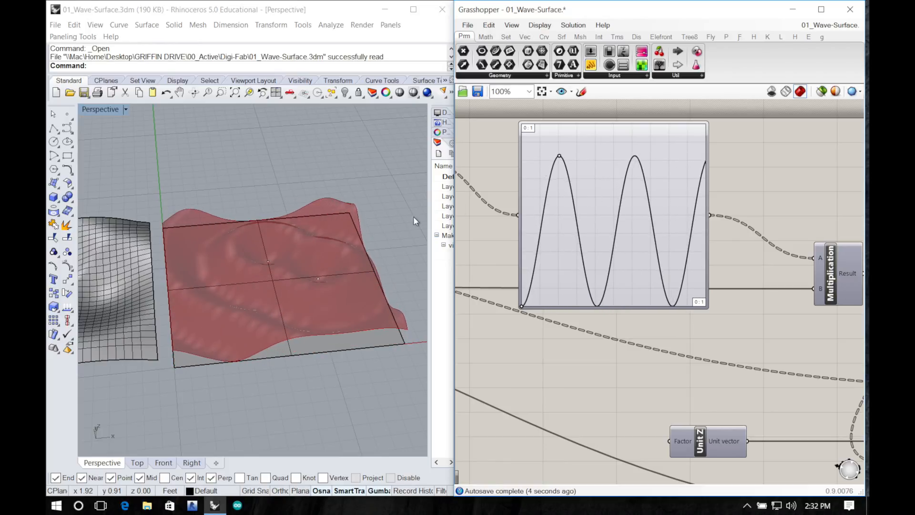
Step: Raise the troughs of the Graph Mapper's curve to about one fifth of the graph height
mouse_move(413, 216)
right_mouse_down()
mouse_move(327, 245)
mouse_move(286, 207)
mouse_move(231, 191)
mouse_move(204, 194)
mouse_move(286, 220)
right_mouse_up()
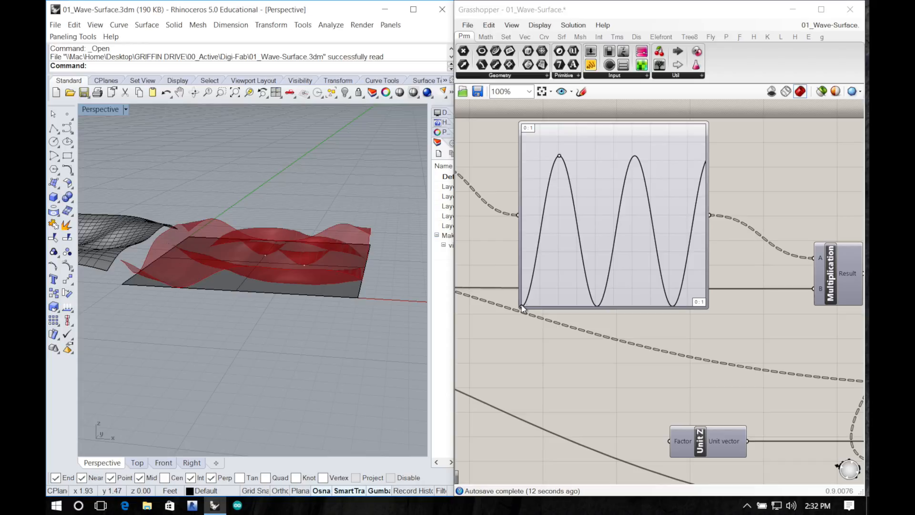
left_click_drag(522, 307, 514, 272)
right_click_drag(310, 247, 318, 266)
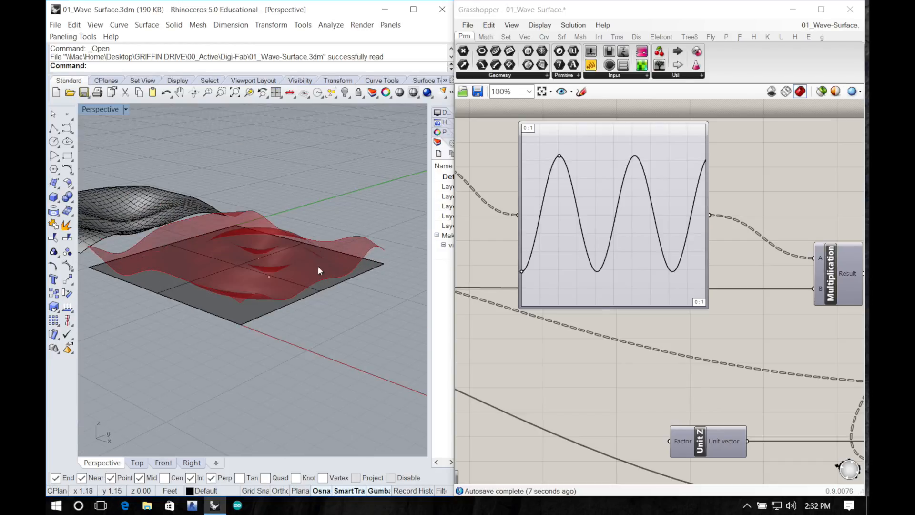
Step: Examine the end of the definition around the Move and Surface From Points components
scroll(481, 306, "up", 10)
scroll(544, 303, "down", 10)
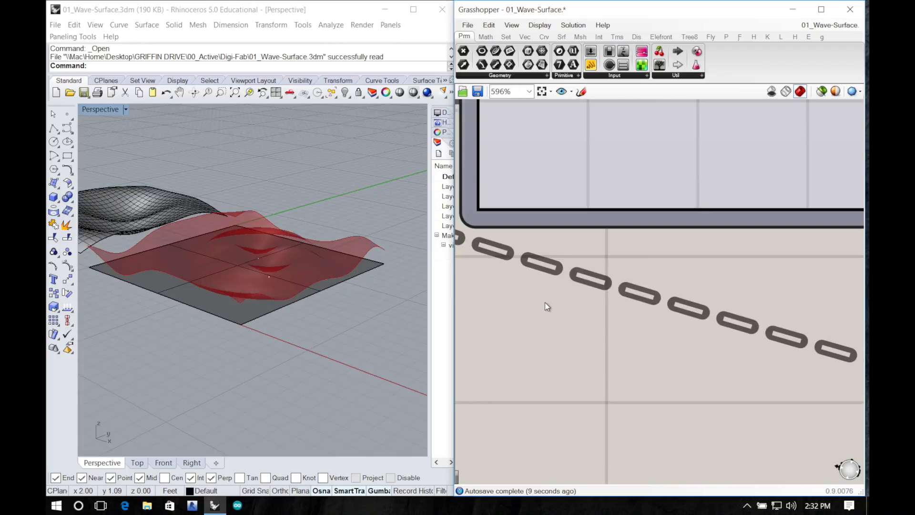
scroll(548, 305, "down", 5)
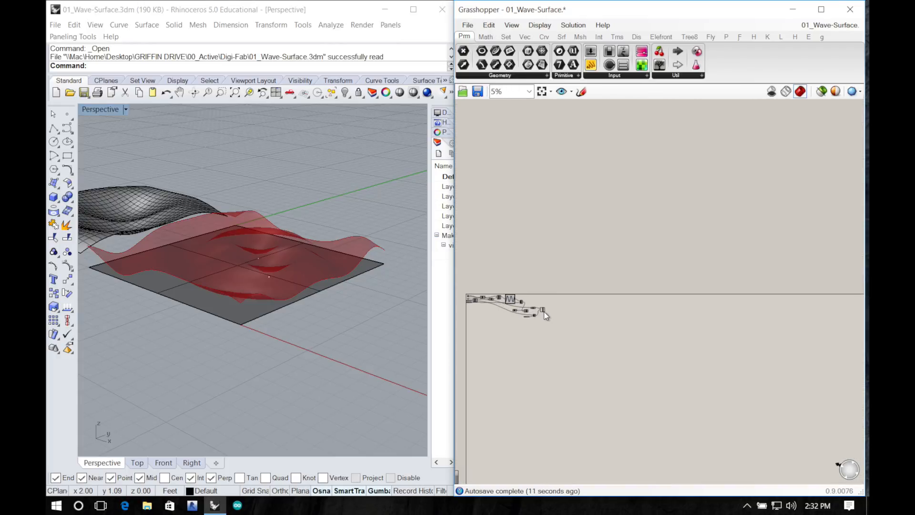
scroll(527, 305, "up", 7)
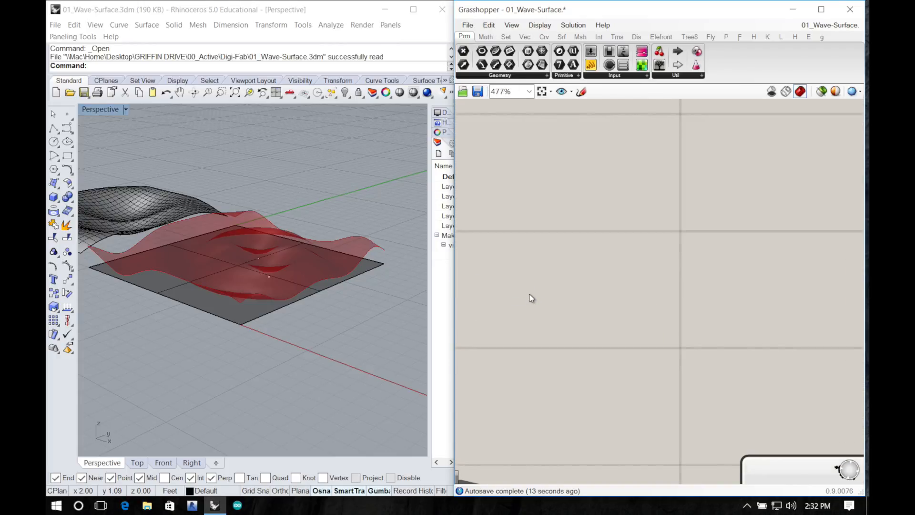
scroll(532, 296, "down", 3)
right_click_drag(598, 282, 752, 250)
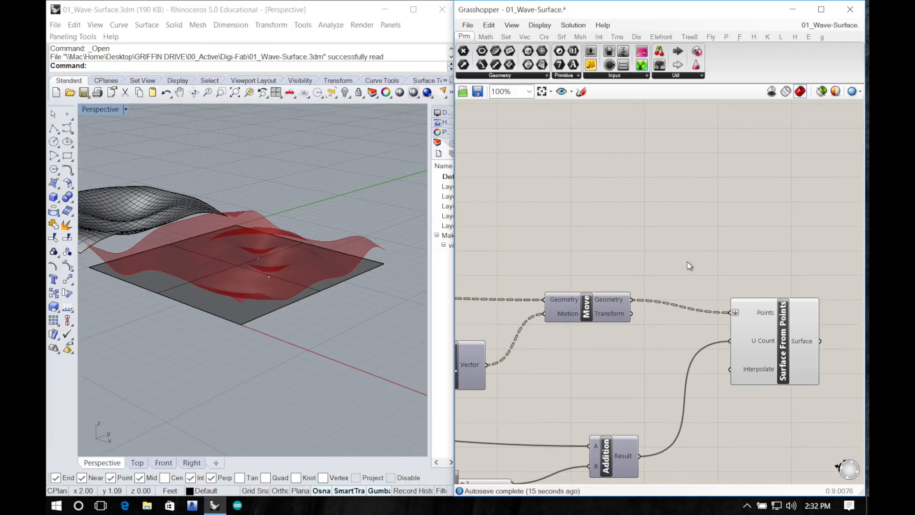
scroll(690, 266, "up", 1)
right_click_drag(659, 262, 685, 191)
Step: Place a LunchBox Space Truss Structure 2 component beyond the Surface From Points component
left_click(781, 38)
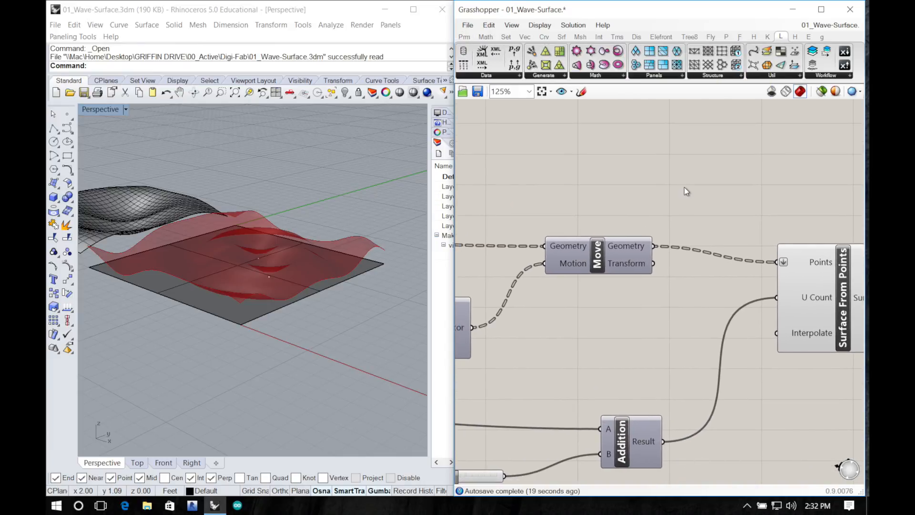
scroll(690, 188, "up", 2)
scroll(689, 187, "down", 5)
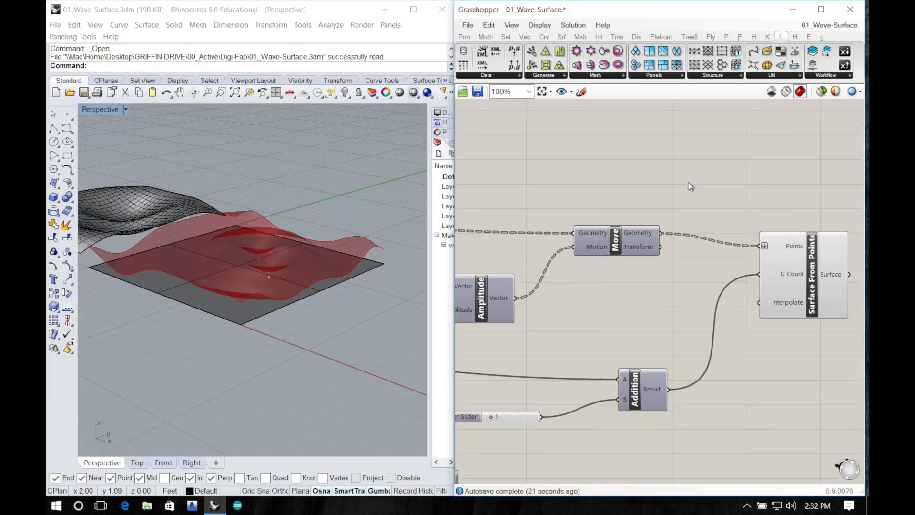
right_click_drag(687, 186, 700, 224)
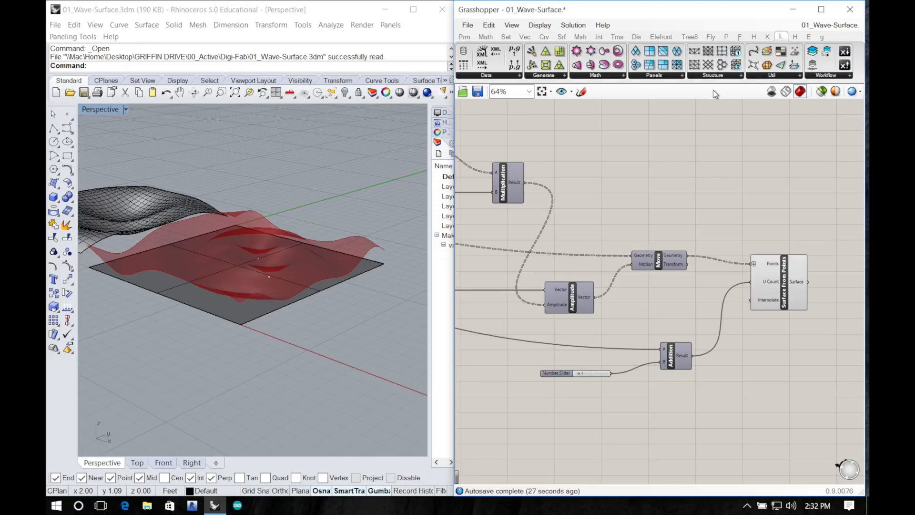
right_click_drag(613, 113, 603, 160)
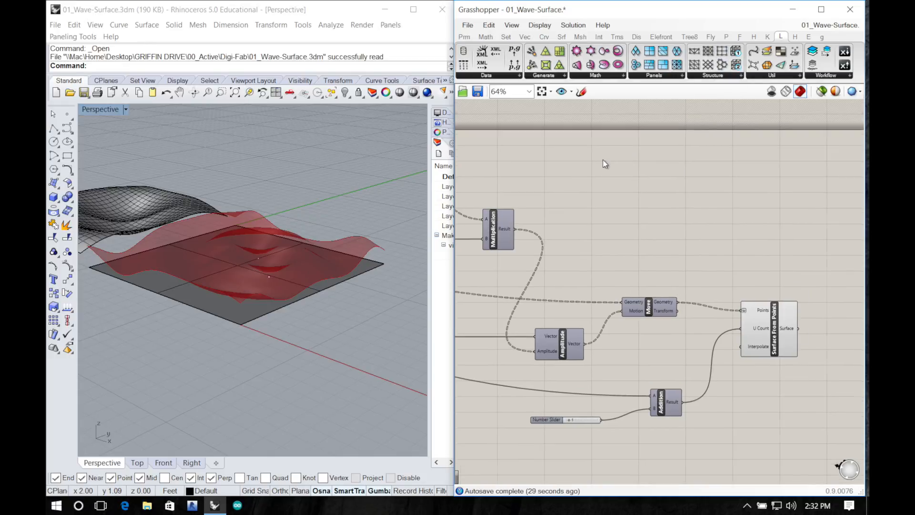
left_click(645, 77)
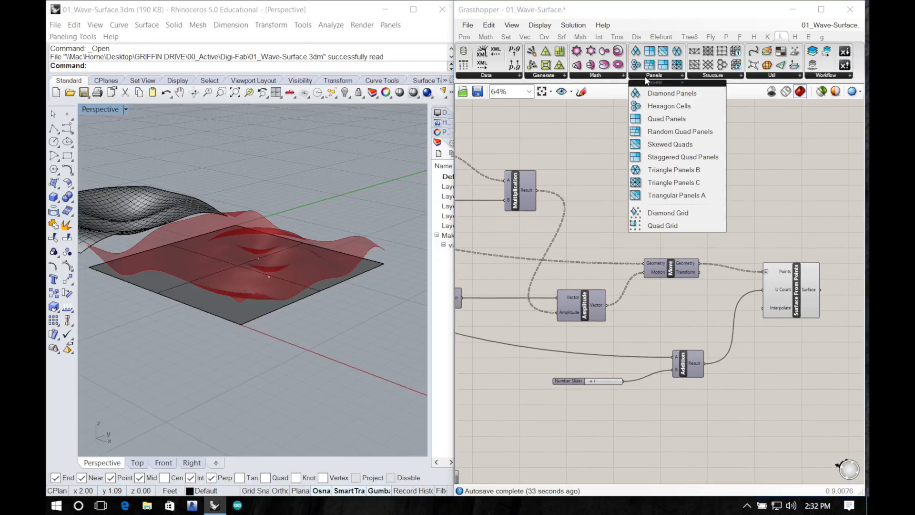
left_click(508, 77)
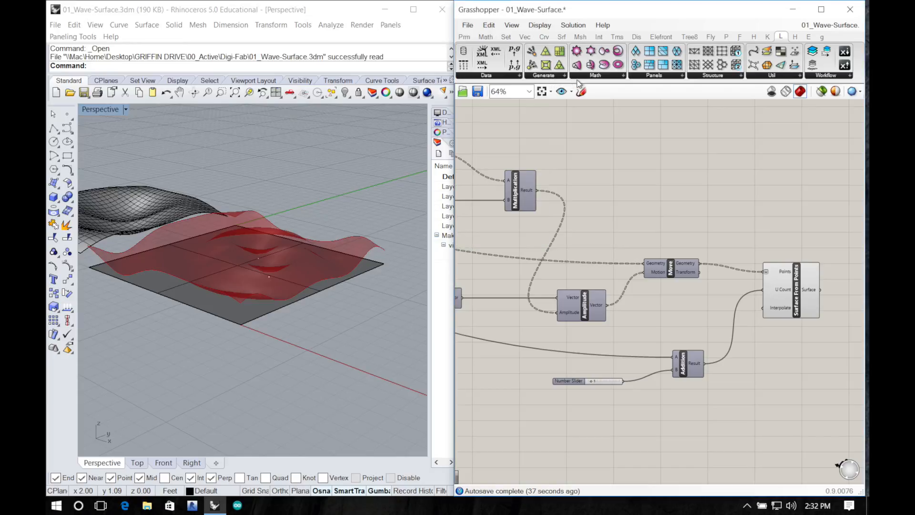
left_click(724, 77)
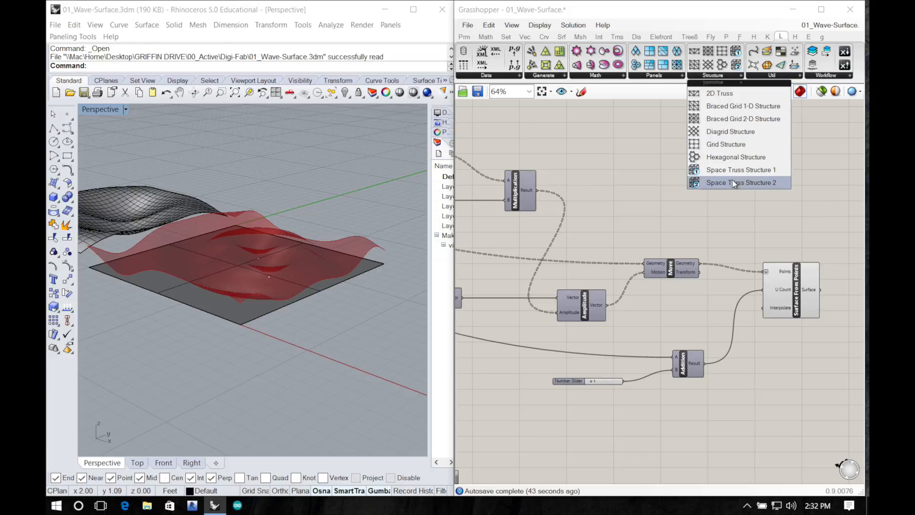
left_click_drag(739, 182, 745, 247)
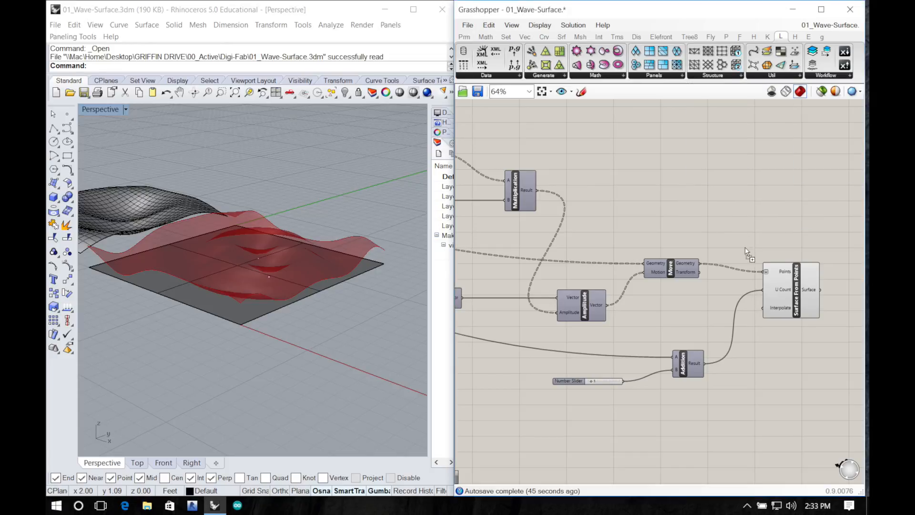
left_click_drag(766, 386, 768, 387)
right_click_drag(801, 341, 635, 238)
right_click_drag(615, 292, 695, 287)
left_click_drag(693, 289, 834, 244)
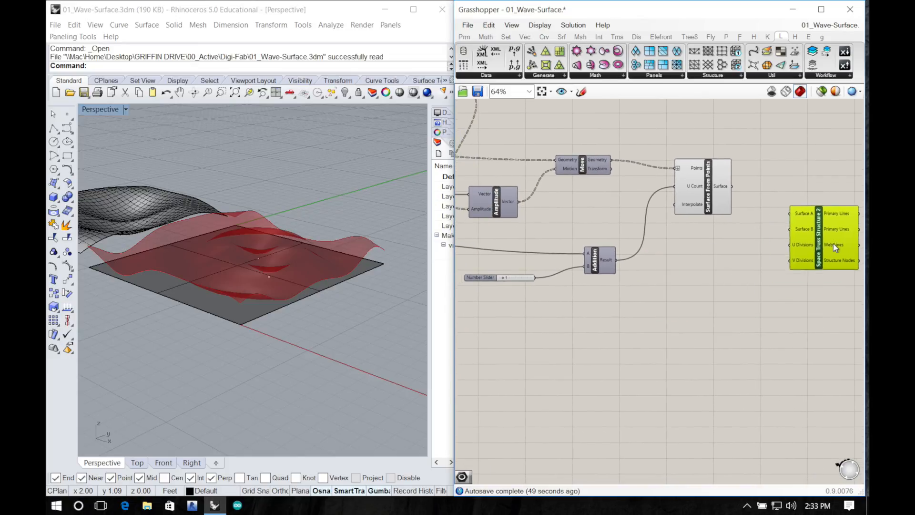
Step: Connect the Surface From Points output to the Surface A input of Space Truss Structure 2
right_click_drag(736, 270, 622, 280)
left_click_drag(617, 194, 679, 220)
right_click_drag(679, 221, 765, 218)
scroll(801, 219, "up", 7)
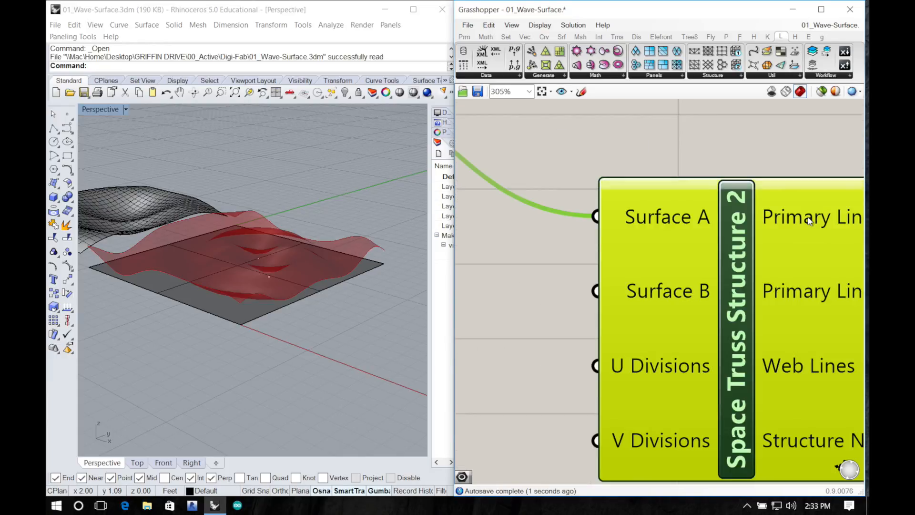
Step: Add a Number parameter below Divide Surface and feed it from the number slider that drives the U and V counts
scroll(801, 219, "down", 11)
right_click_drag(676, 240, 876, 279)
scroll(578, 187, "down", 3)
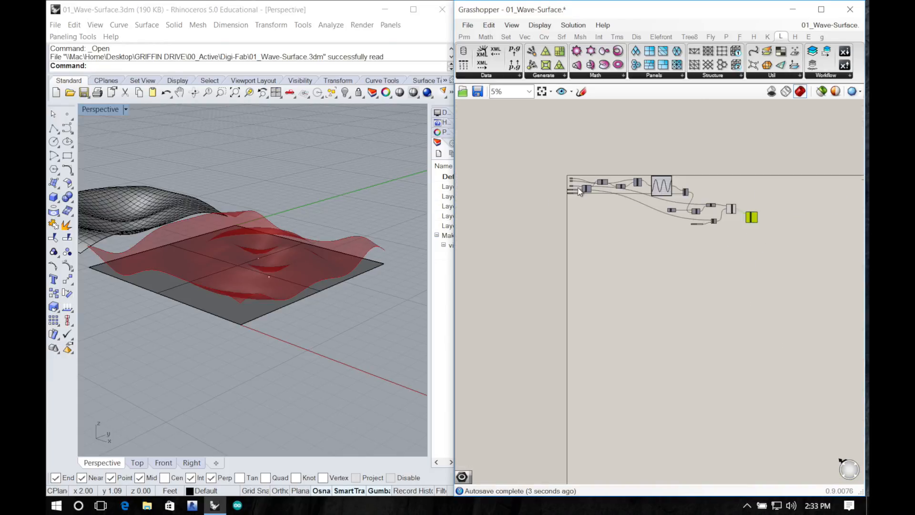
scroll(576, 190, "up", 10)
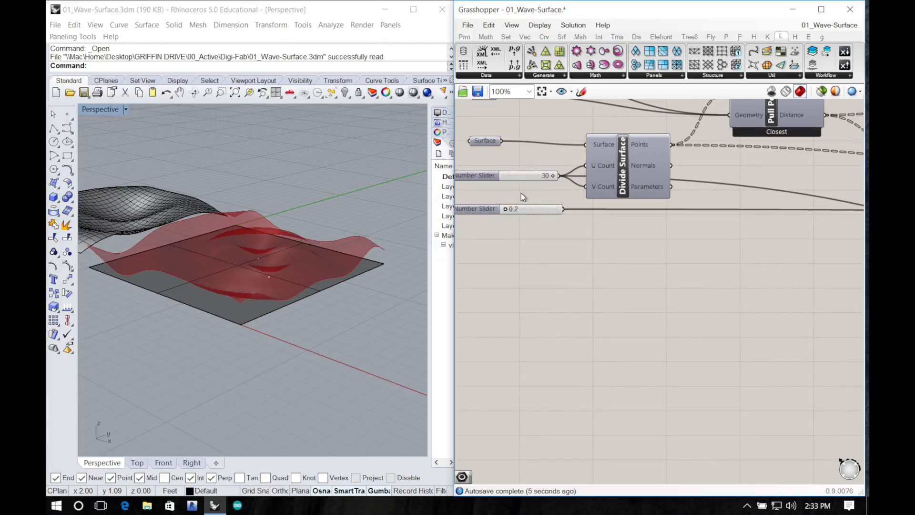
right_click_drag(522, 191, 569, 215)
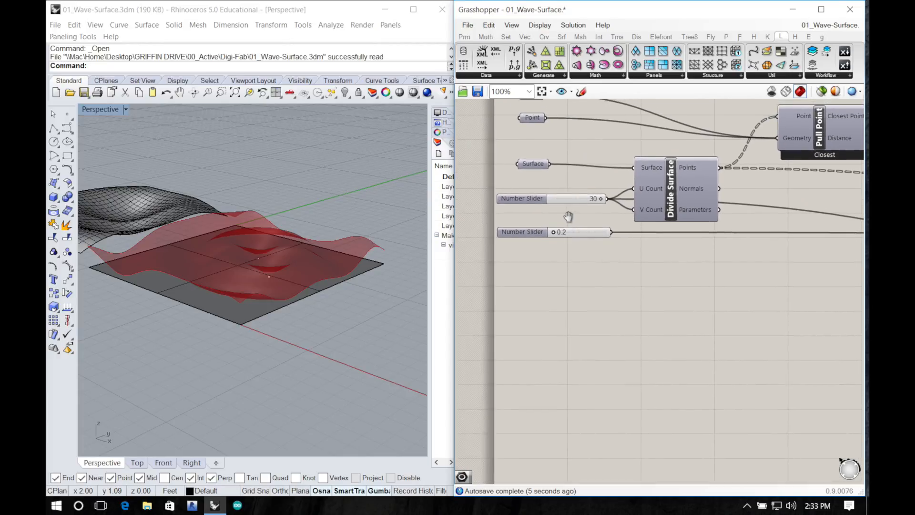
double_click(707, 295)
type("number")
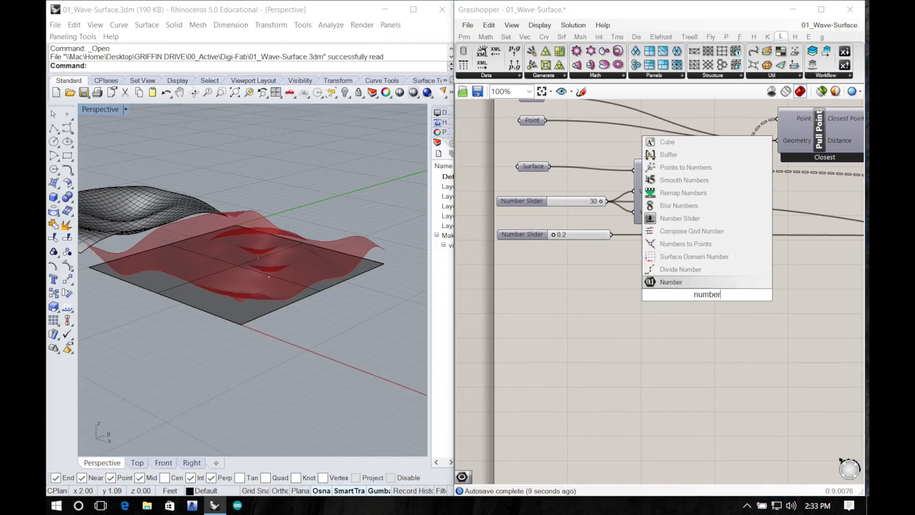
left_click(678, 283)
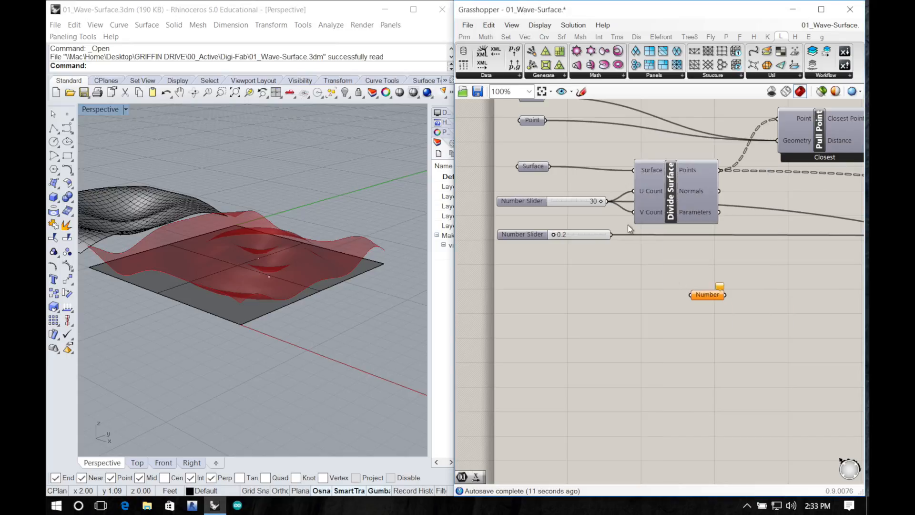
left_click_drag(606, 202, 748, 306)
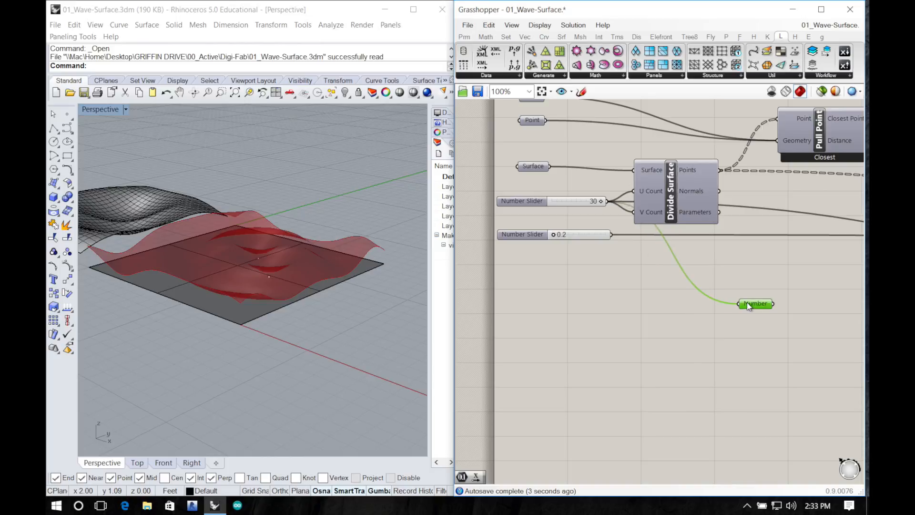
Step: Move the Number parameter to the end of the definition, just before Space Truss Structure 2
scroll(748, 306, "up", 3)
scroll(641, 319, "down", 10)
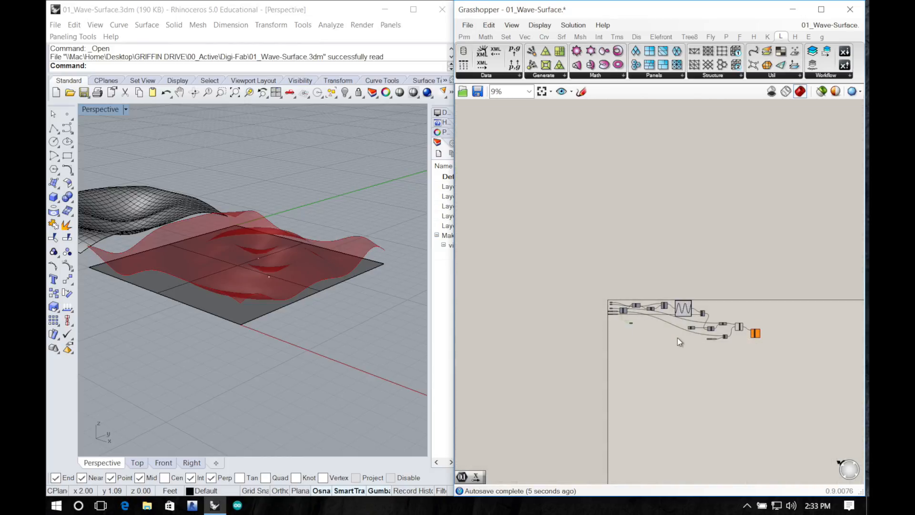
scroll(756, 338, "up", 2)
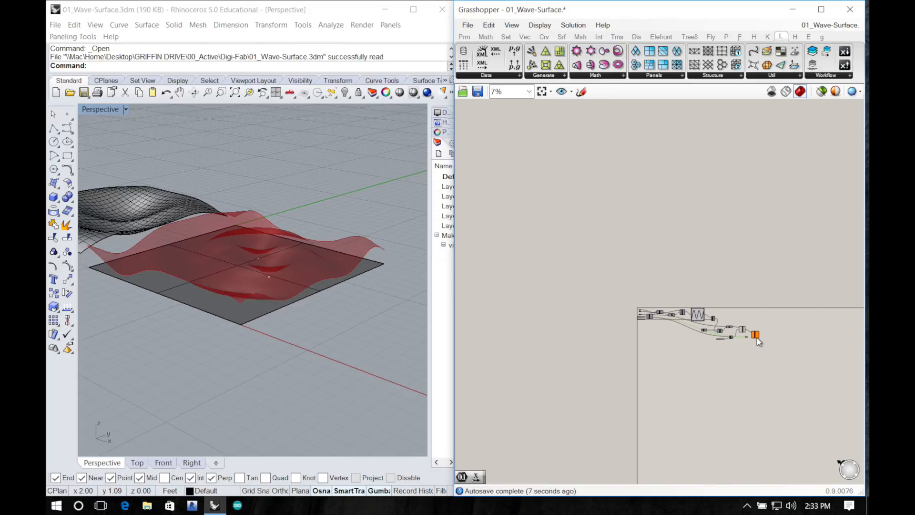
scroll(757, 338, "up", 8)
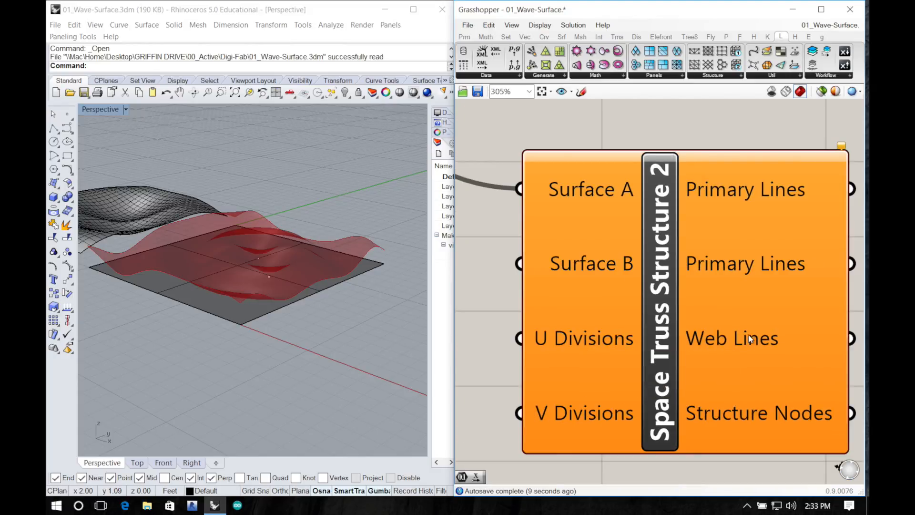
scroll(750, 338, "down", 1)
scroll(751, 333, "down", 5)
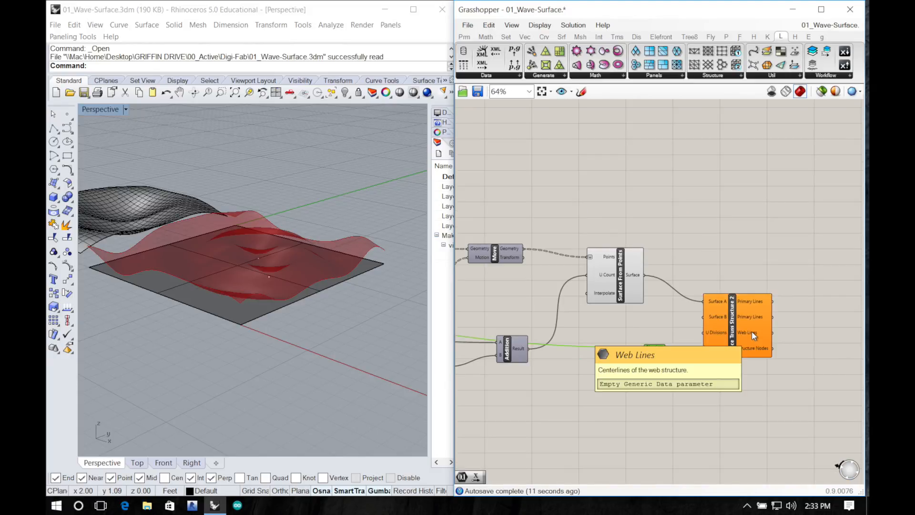
Step: Connect the Number parameter to the truss's U and V Divisions, and the Surface From Points output to Surface B
right_click_drag(686, 335, 657, 337)
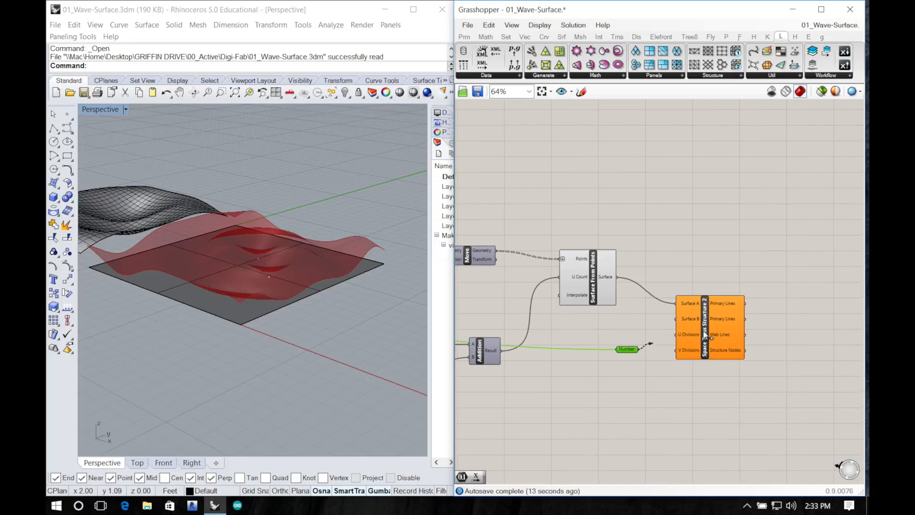
left_click_drag(705, 337, 687, 335)
right_click_drag(645, 316, 663, 324)
left_click_drag(681, 314, 691, 327)
right_click_drag(386, 295, 282, 261)
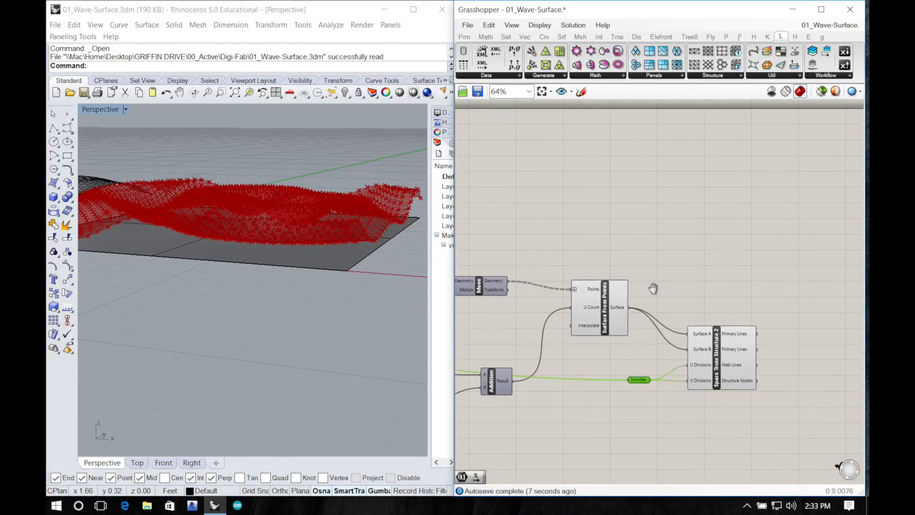
Step: Add a surface Offset component above Space Truss Structure 2 and connect the Surface From Points output to its Surface input
double_click(655, 255)
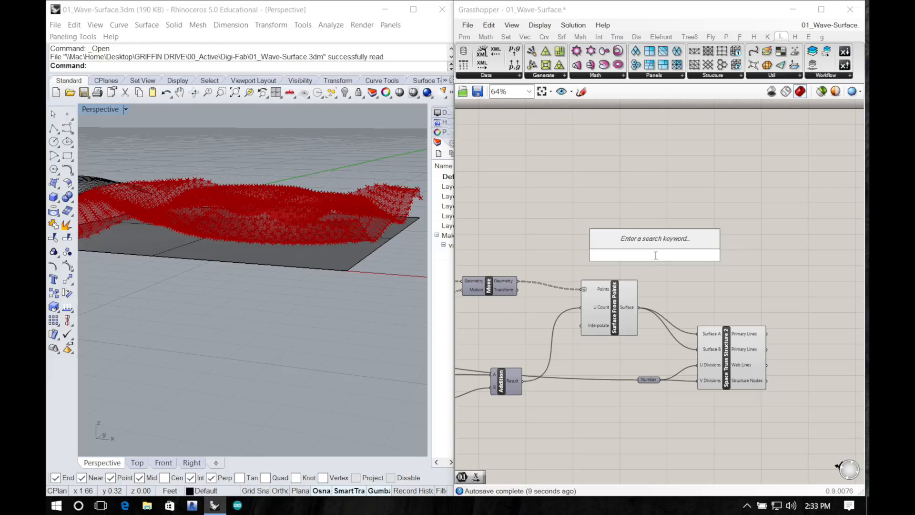
type("offe")
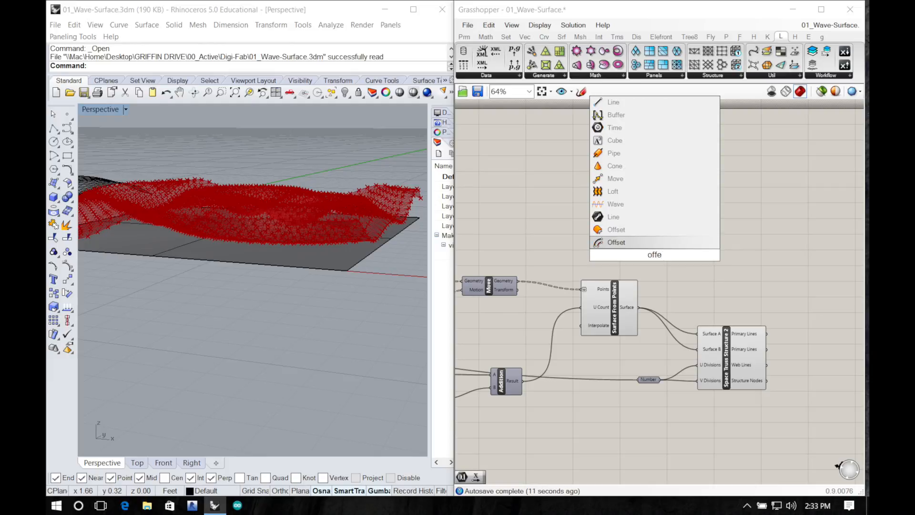
key("Return")
left_click(676, 265)
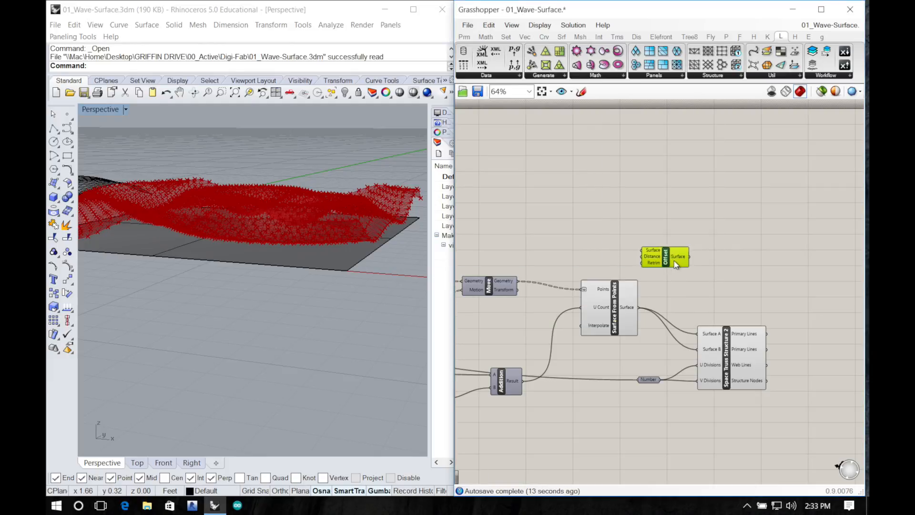
left_click_drag(676, 264, 700, 272)
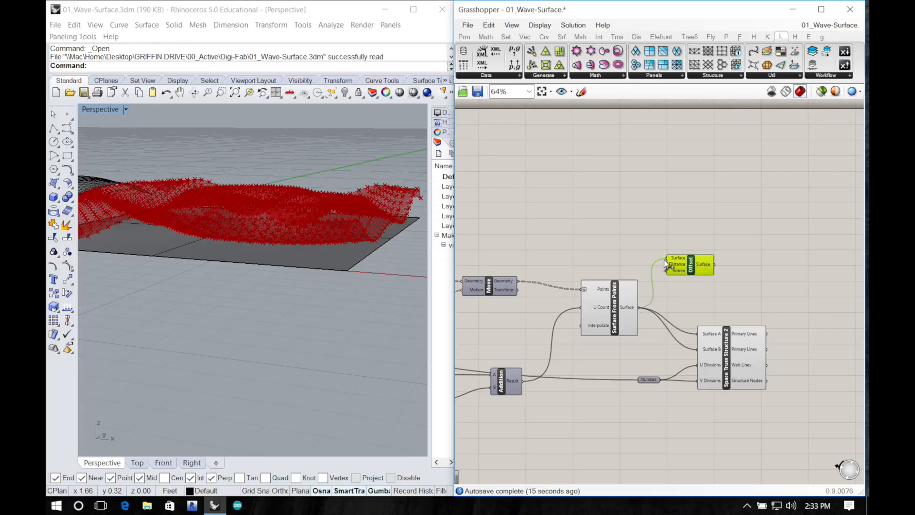
Step: Add a number slider with a value of 0.25 above the Offset component
double_click(632, 232)
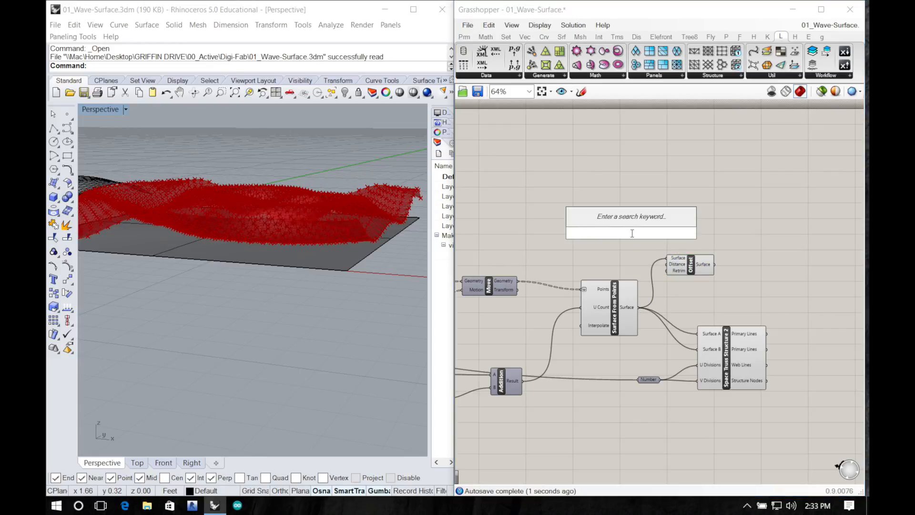
type(".25")
key("Return")
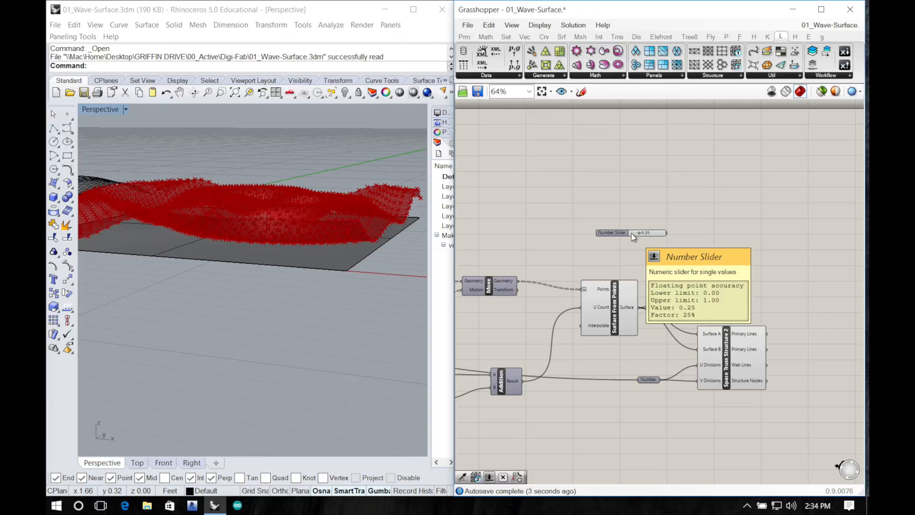
Step: In Rhino, change the document's model units to inches without scaling the model
left_click(295, 306)
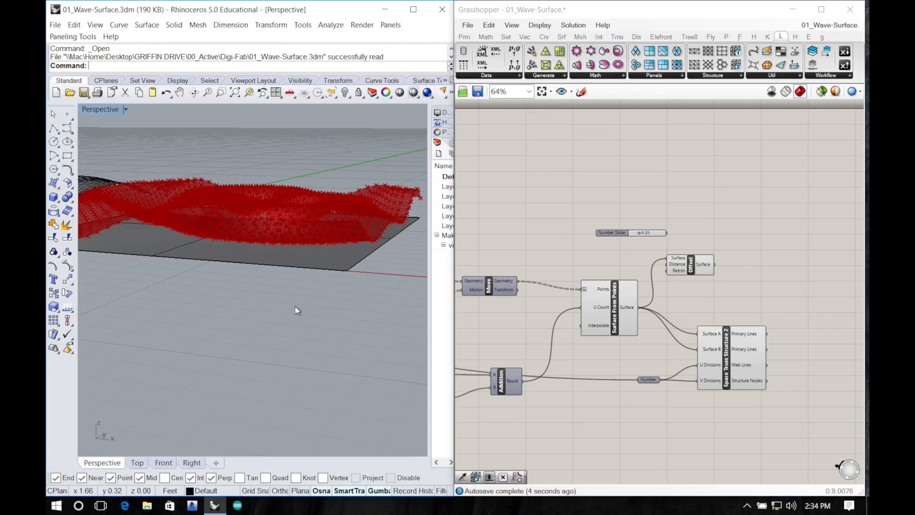
left_click(170, 491)
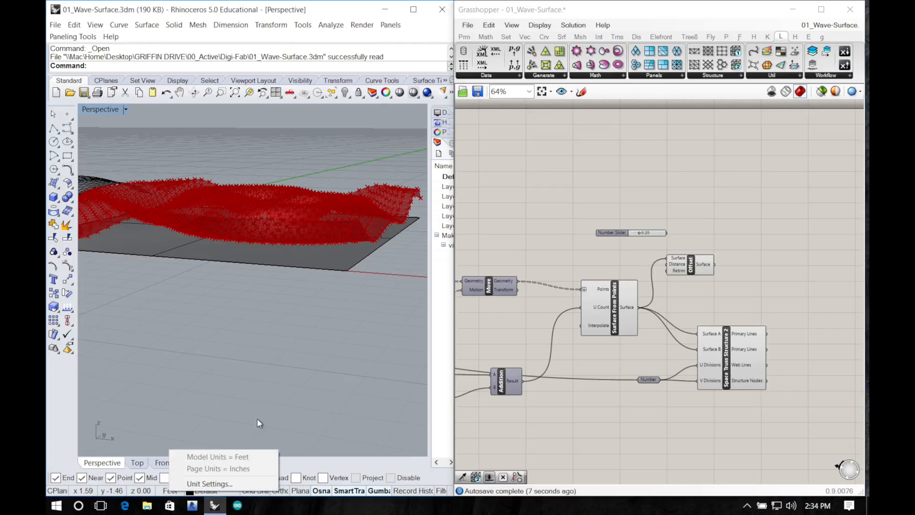
left_click(228, 484)
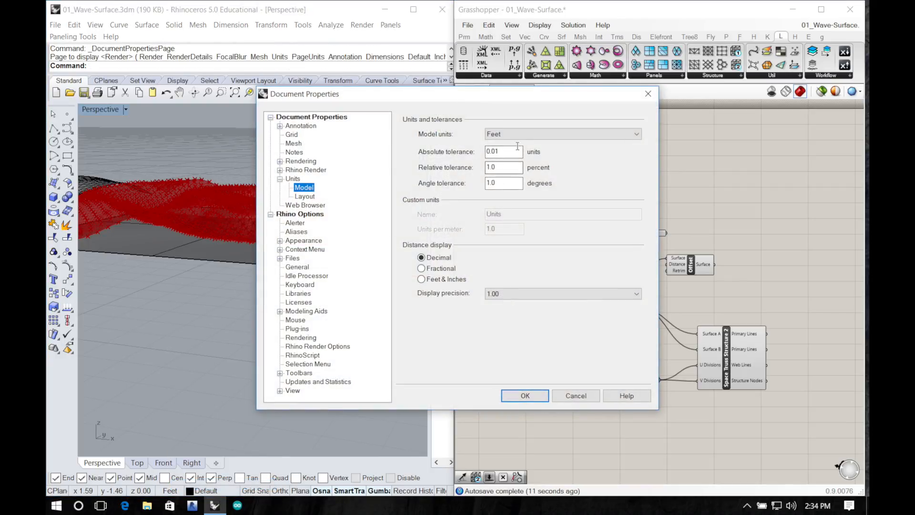
left_click(518, 138)
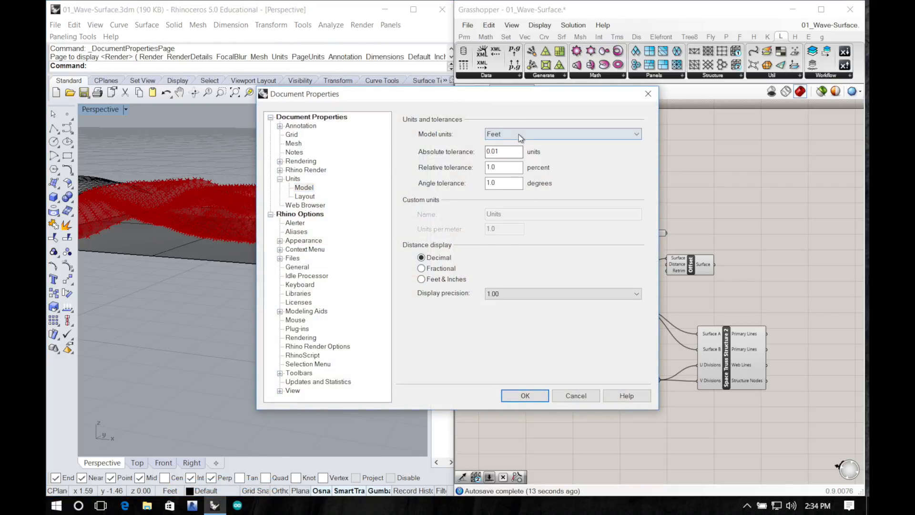
left_click(519, 133)
left_click(515, 206)
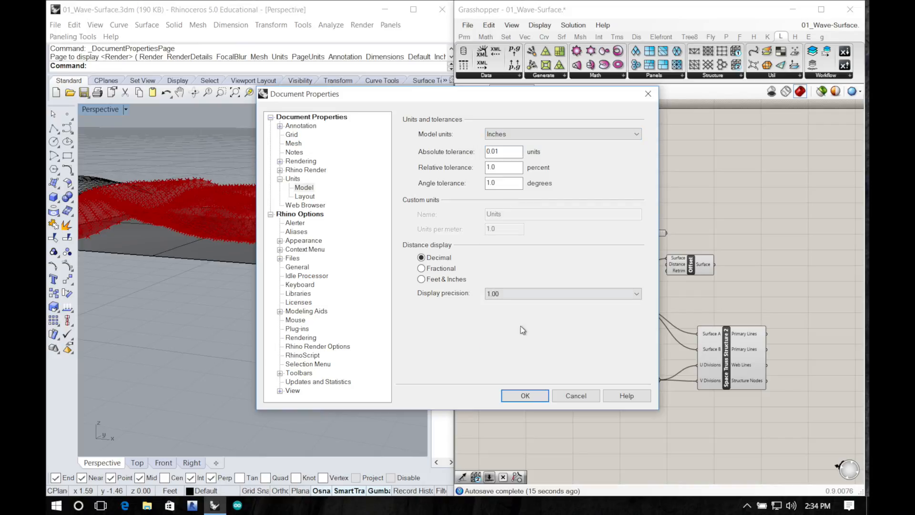
left_click(525, 394)
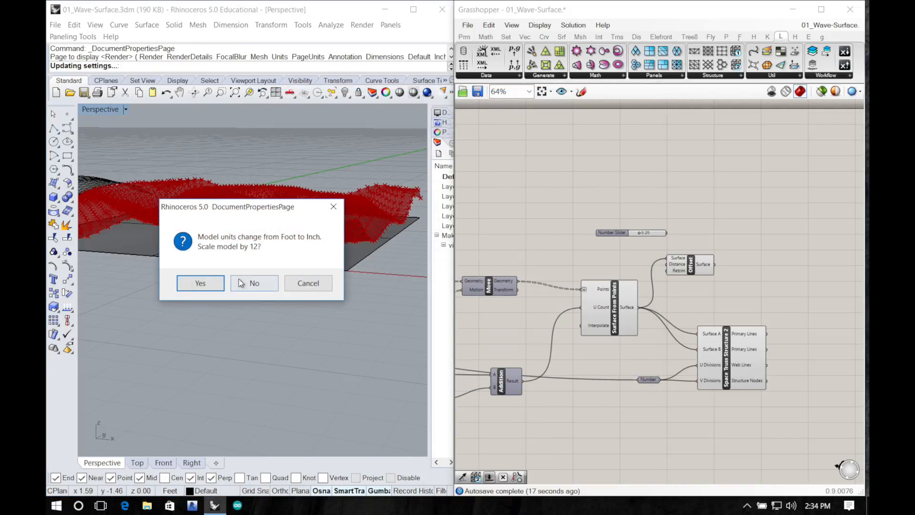
left_click(245, 286)
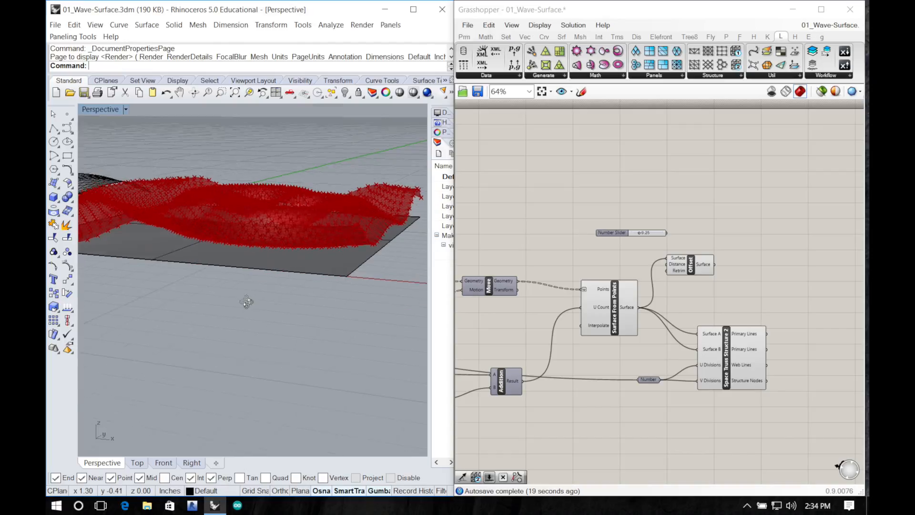
right_click_drag(246, 302, 273, 328)
scroll(284, 321, "up", 5)
scroll(284, 321, "down", 10)
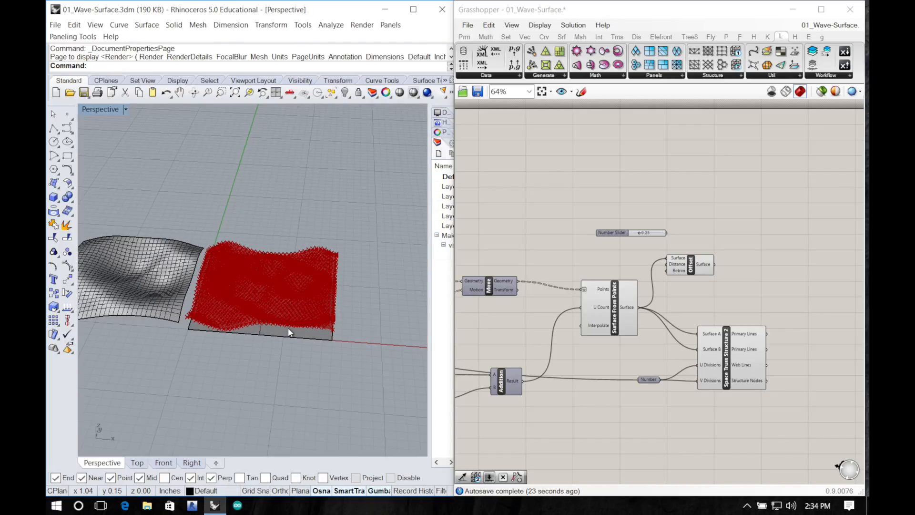
Step: Try switching the model units between feet and inches in the unit settings, and undo the model unit change
left_click(168, 492)
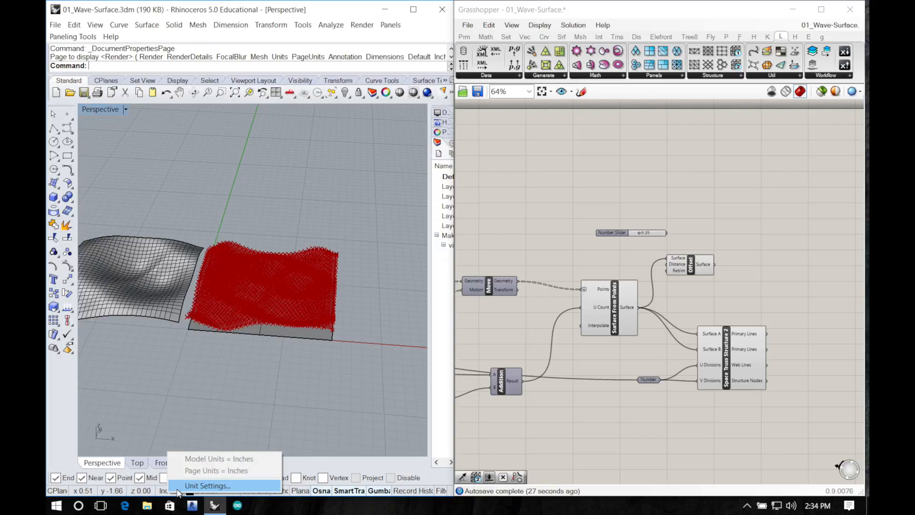
left_click(177, 488)
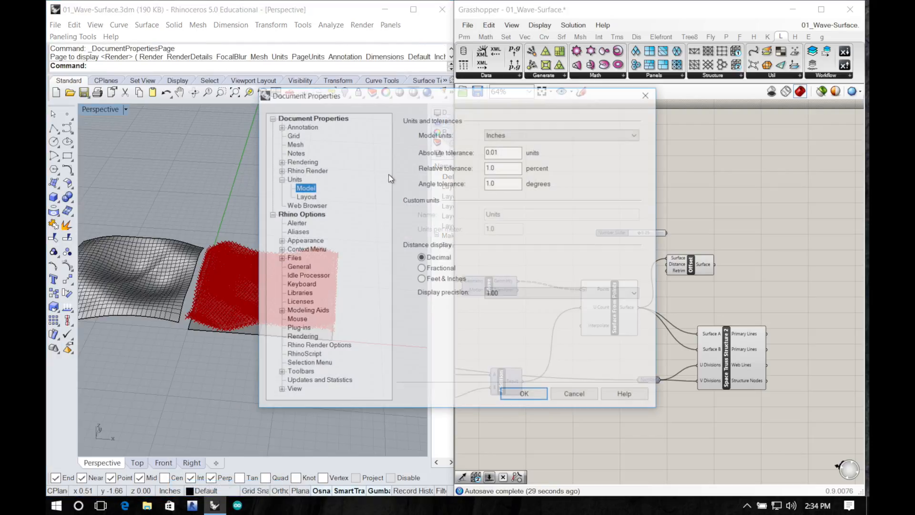
left_click(550, 135)
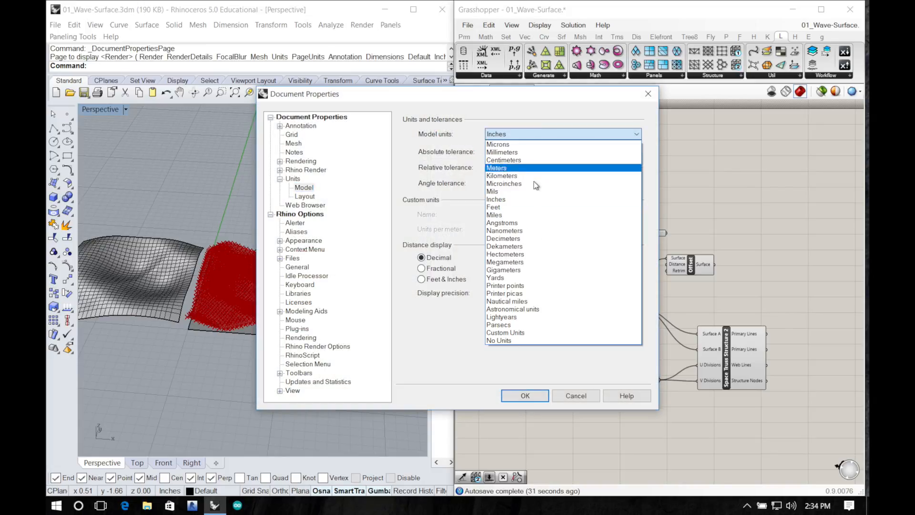
left_click(534, 205)
left_click(542, 138)
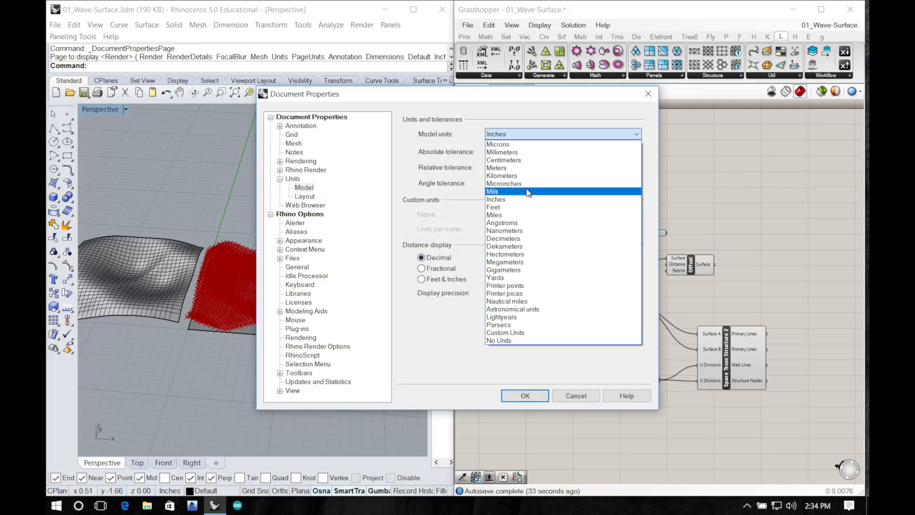
left_click(517, 210)
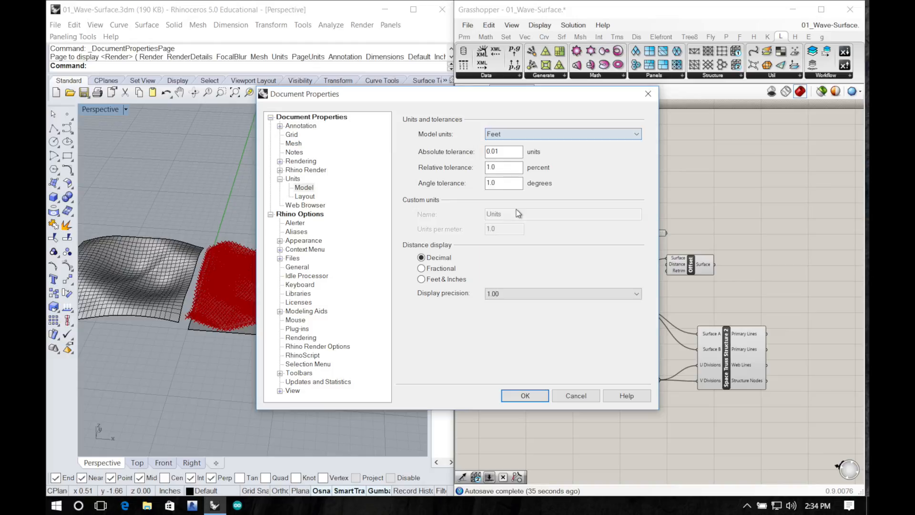
left_click(541, 139)
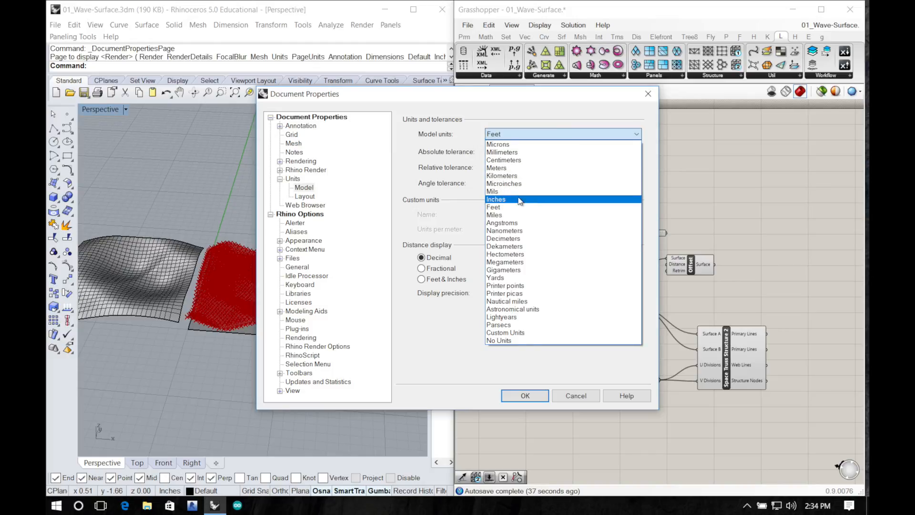
left_click(518, 202)
left_click(526, 396)
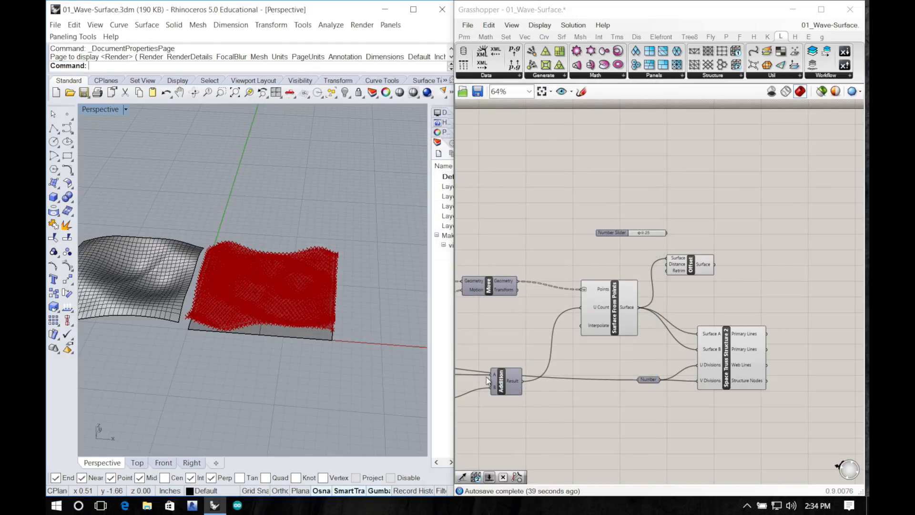
key("ctrl+z")
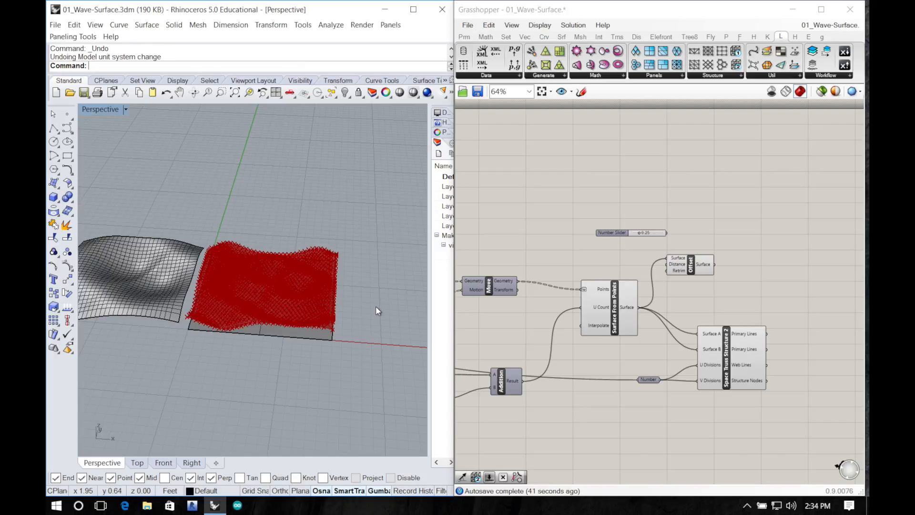
Step: Set the document's model units to inches and scale the model by 12
left_click(169, 491)
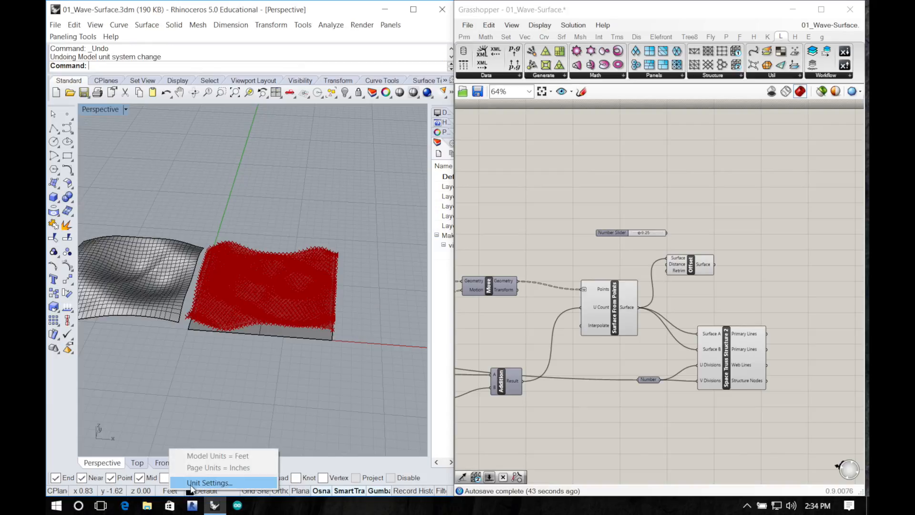
left_click(177, 482)
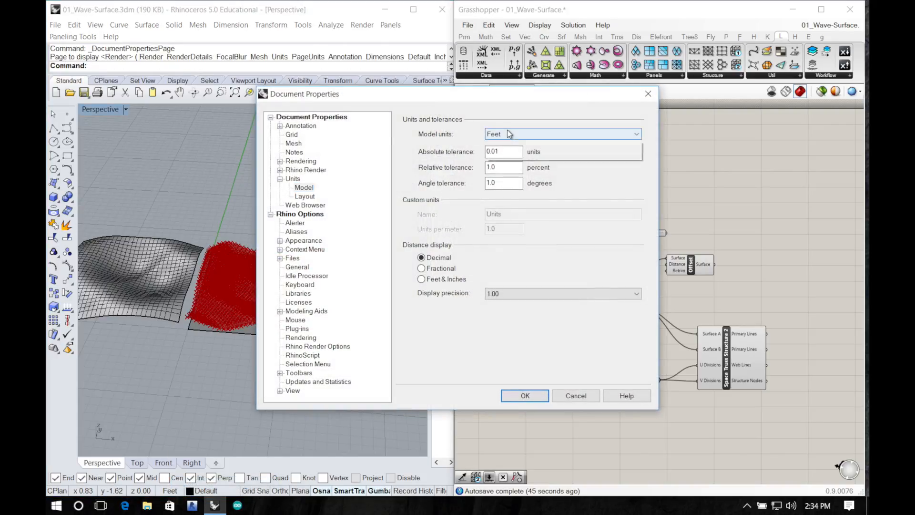
left_click(505, 134)
left_click(503, 200)
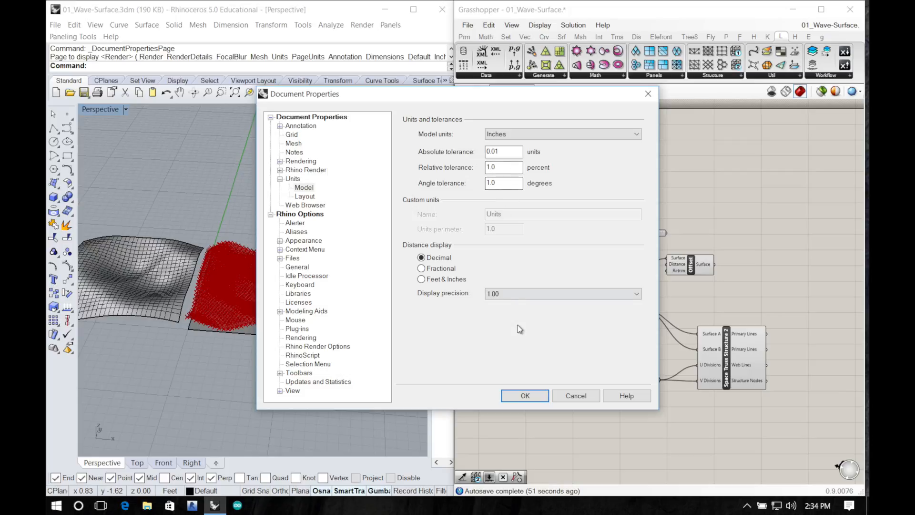
left_click(532, 394)
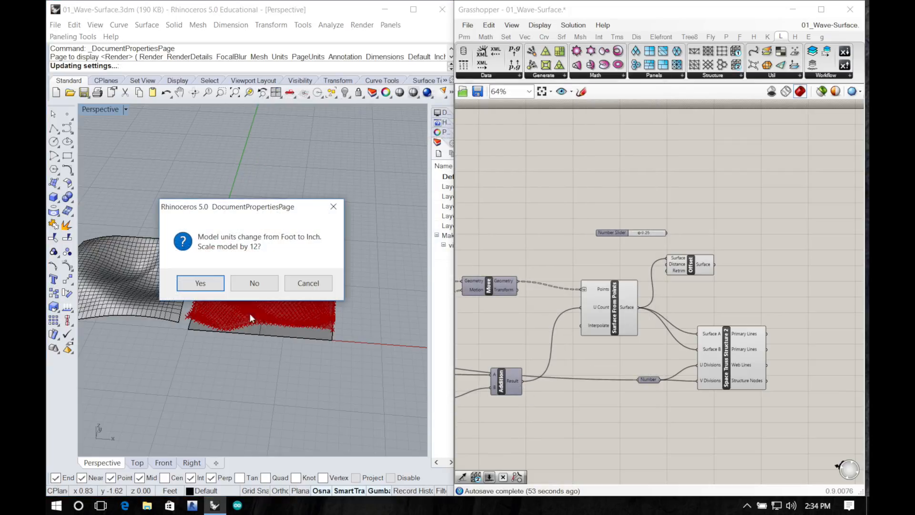
left_click(213, 285)
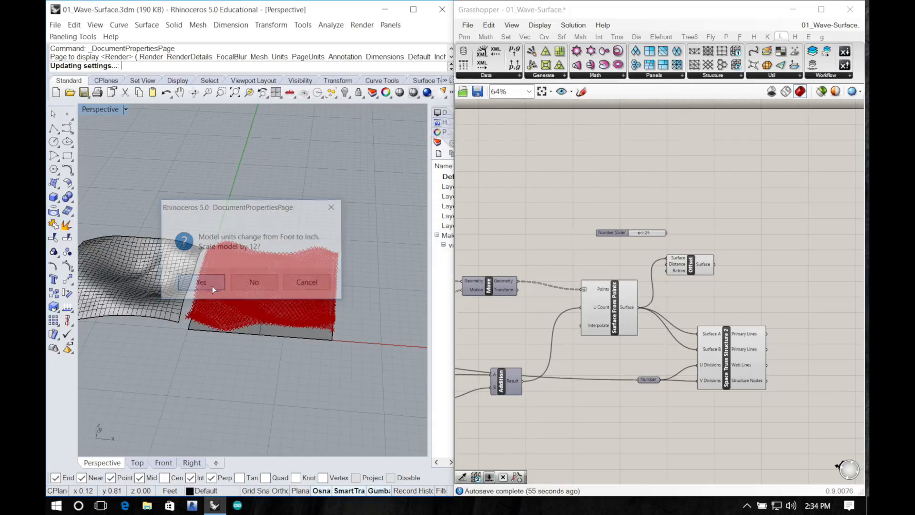
Step: Examine the rescaled wave surface and the point grid from several angles in the perspective view
scroll(212, 284, "down", 6)
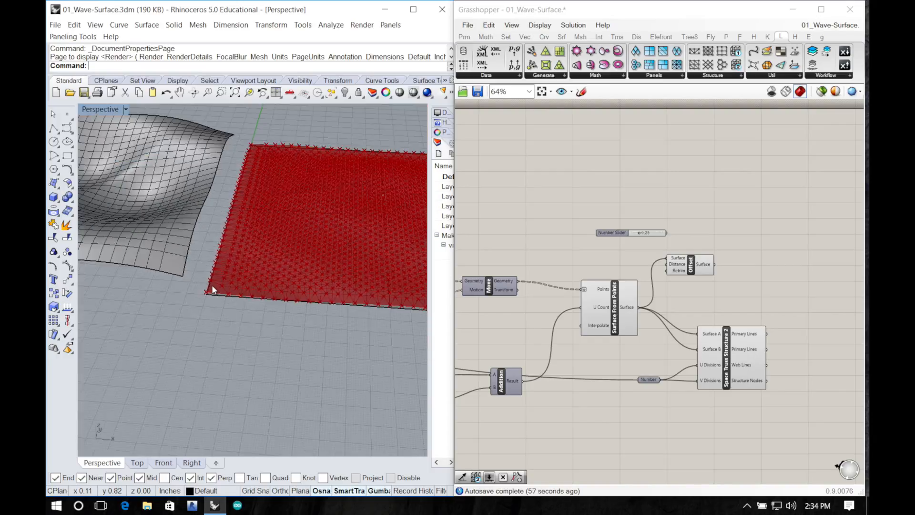
scroll(269, 297, "down", 5)
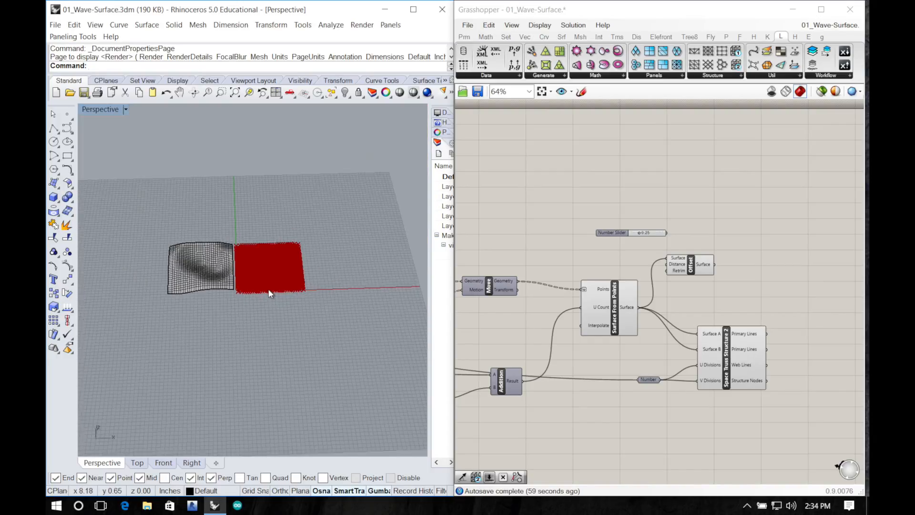
scroll(269, 297, "up", 9)
right_click_drag(321, 283, 317, 302)
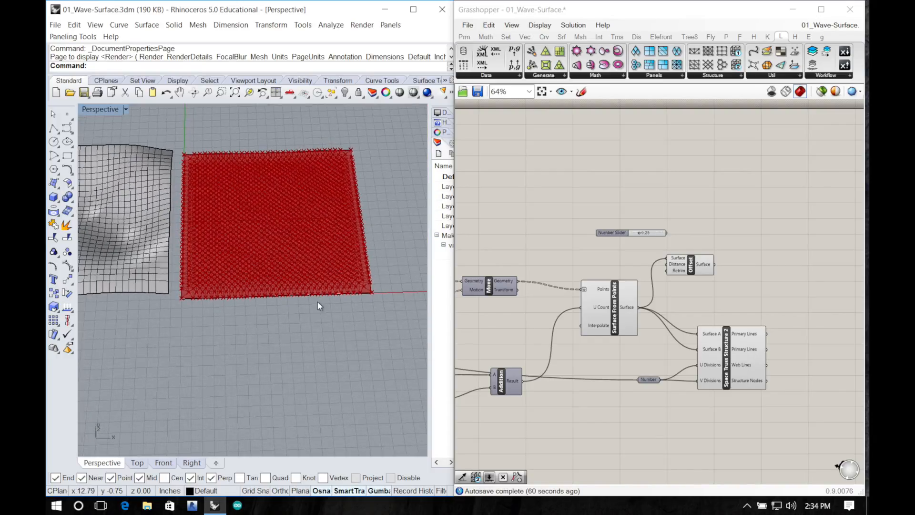
scroll(278, 290, "up", 3)
scroll(278, 290, "down", 3)
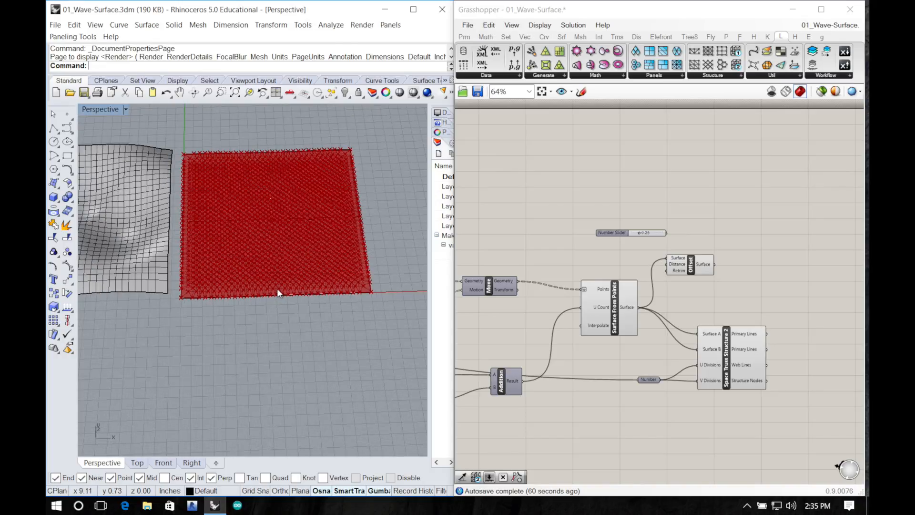
right_click_drag(380, 305, 184, 286)
scroll(331, 265, "up", 3)
scroll(330, 262, "down", 3)
scroll(247, 198, "down", 5)
scroll(240, 198, "up", 7)
right_click_drag(289, 304, 229, 257)
Step: Raise the value of the wave-height number slider below the U/V count slider that drives Divide Surface
right_click_drag(487, 319, 669, 288)
scroll(709, 274, "down", 10)
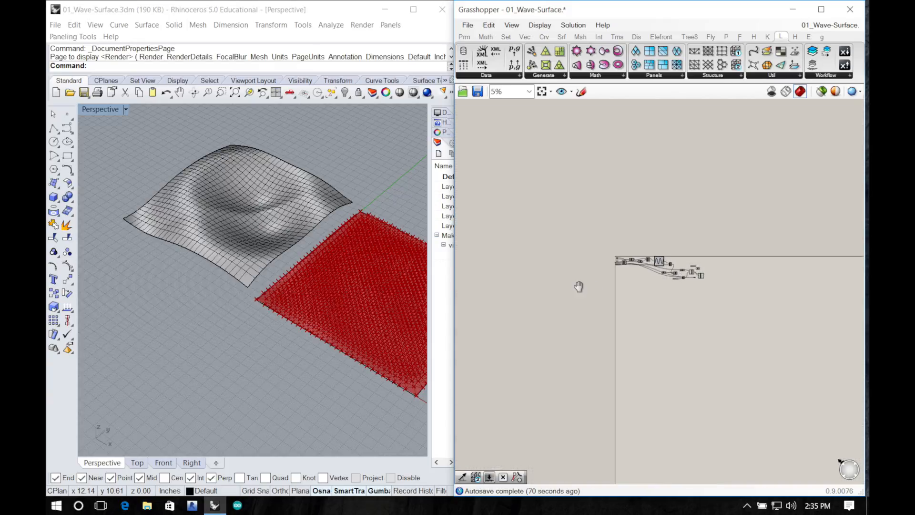
scroll(636, 268, "up", 10)
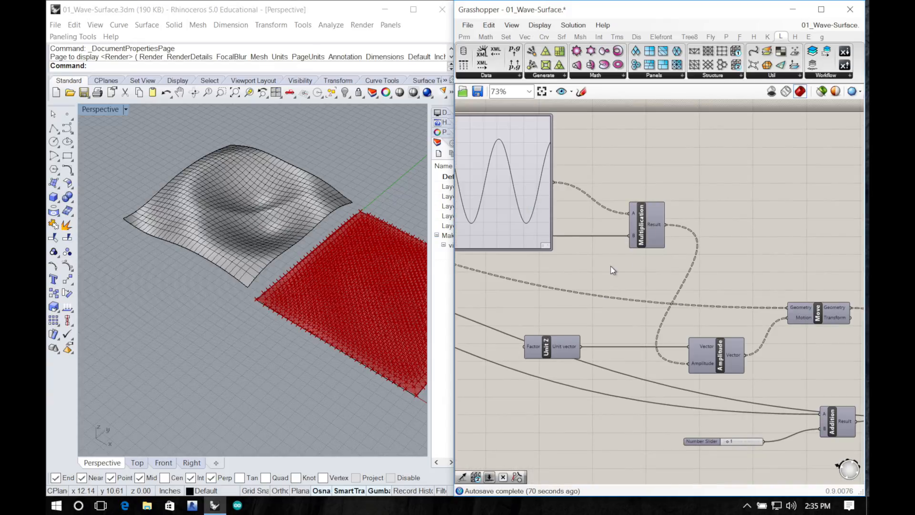
scroll(722, 244, "down", 3)
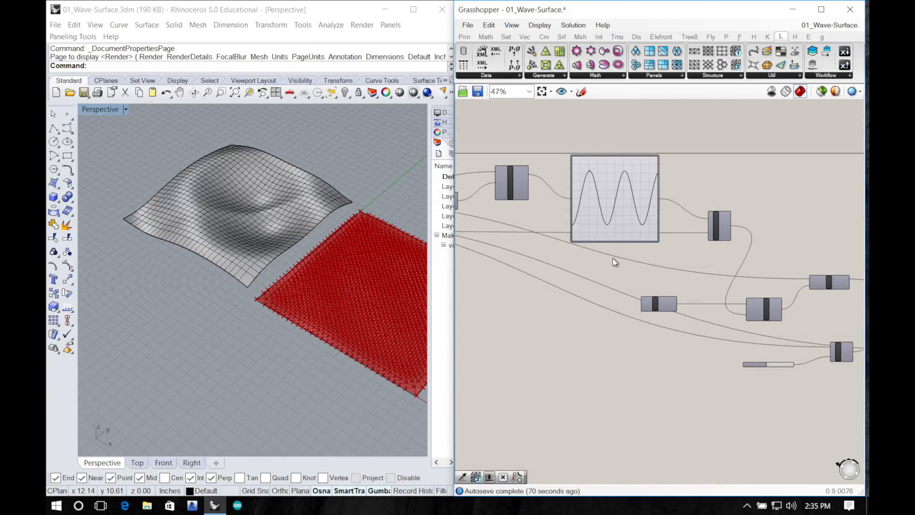
right_click_drag(613, 258, 767, 297)
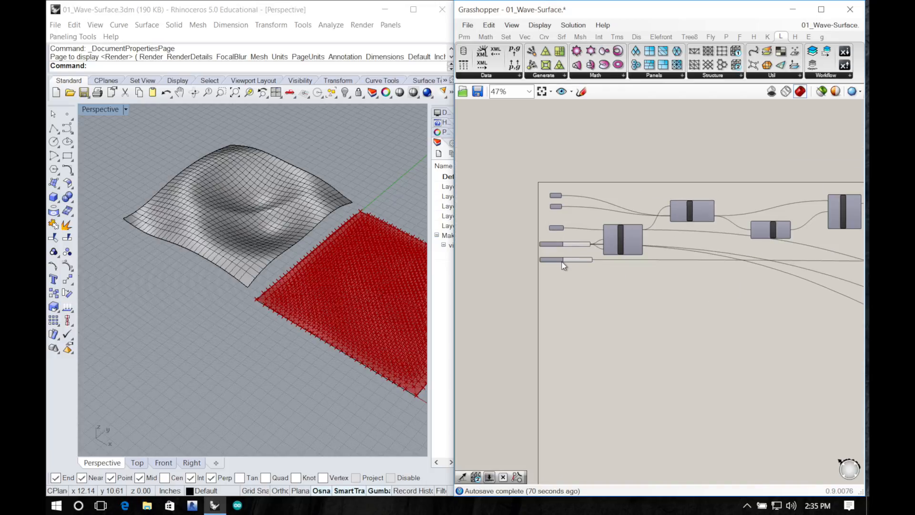
left_click(564, 259)
scroll(564, 259, "down", 8)
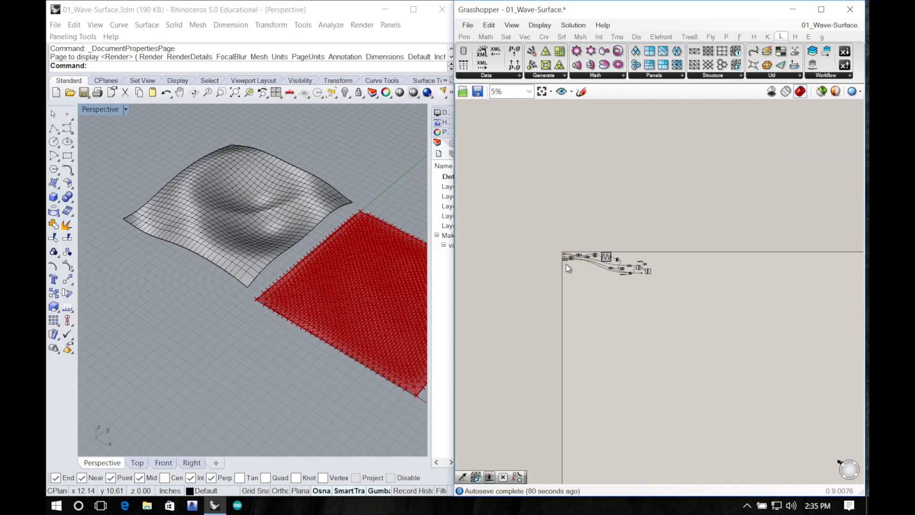
scroll(567, 268, "up", 12)
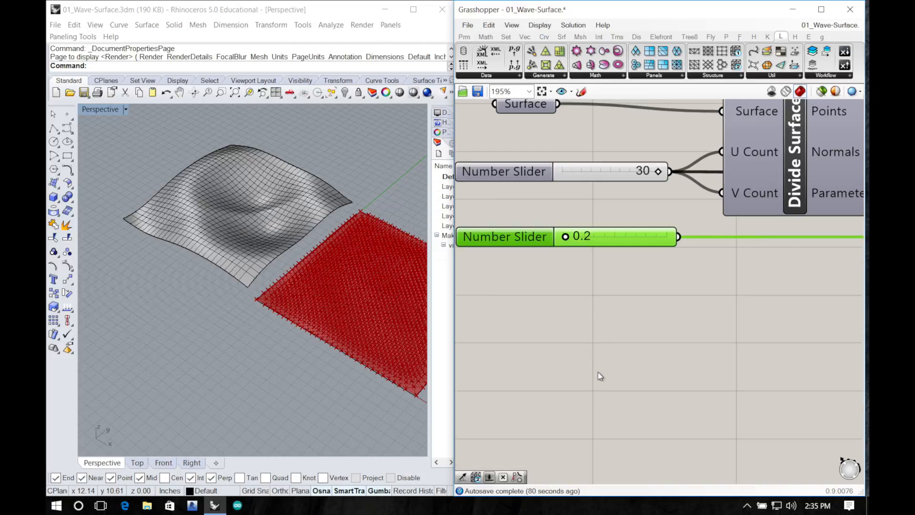
left_click_drag(565, 239, 586, 240)
right_click_drag(367, 351, 216, 321)
right_click_drag(627, 307, 511, 308)
scroll(511, 308, "up", 5)
Step: Place the 0.25 number slider beside the Offset component and connect it to the Distance input
scroll(511, 308, "down", 9)
scroll(516, 306, "down", 5)
right_click_drag(667, 326, 522, 301)
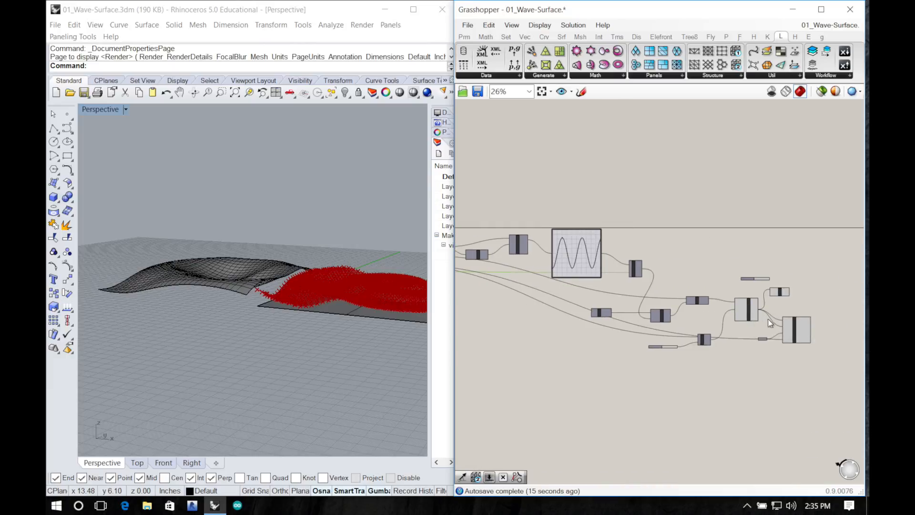
right_click_drag(769, 315, 596, 307)
scroll(596, 289, "down", 3)
scroll(593, 287, "up", 12)
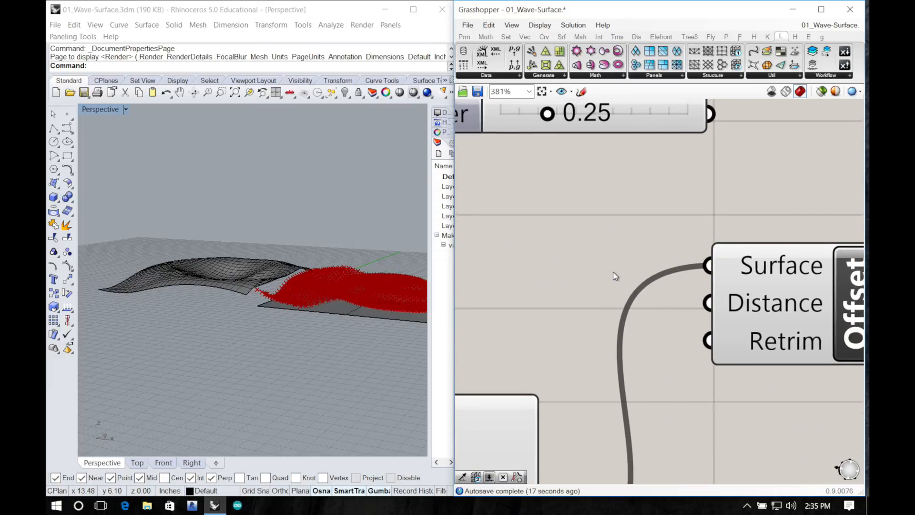
scroll(620, 274, "down", 2)
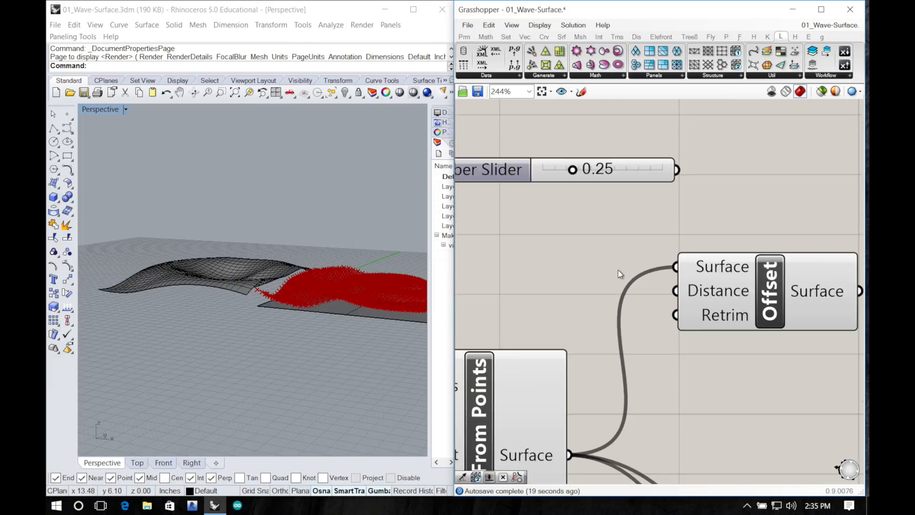
left_click_drag(626, 171, 675, 291)
right_click_drag(679, 303, 751, 302)
left_click_drag(558, 215, 659, 213)
Step: Replace the Surface B input of Space Truss Structure 2 with the surface output of the Offset component
right_click_drag(642, 292, 506, 173)
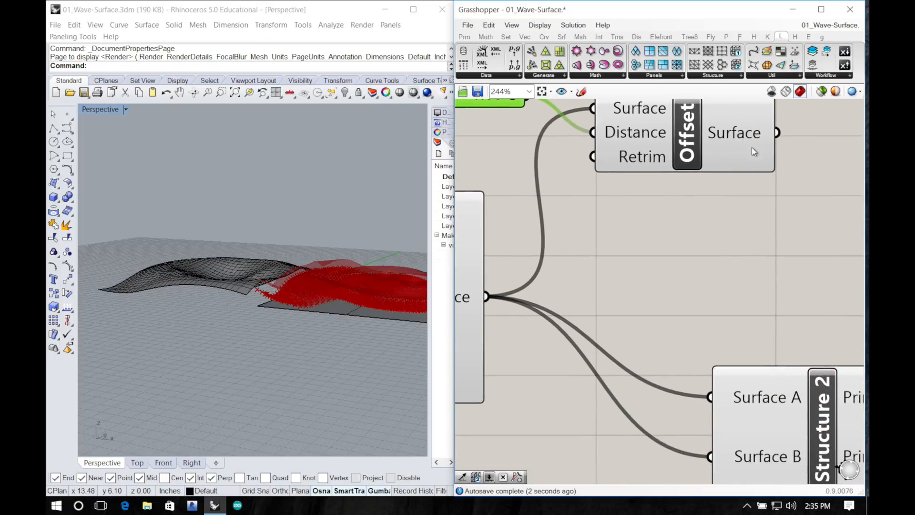
left_click_drag(777, 133, 710, 456)
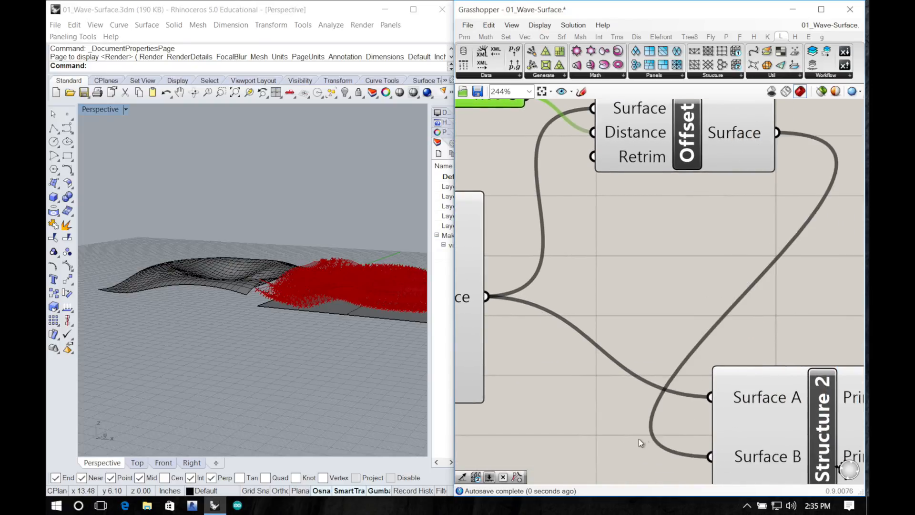
right_click_drag(622, 419, 611, 299)
right_click_drag(324, 328, 385, 355)
scroll(705, 373, "up", 1)
Step: Move Space Truss Structure 2 farther from its inputs and hide the preview of the Surface From Points and Offset components
scroll(704, 373, "down", 12)
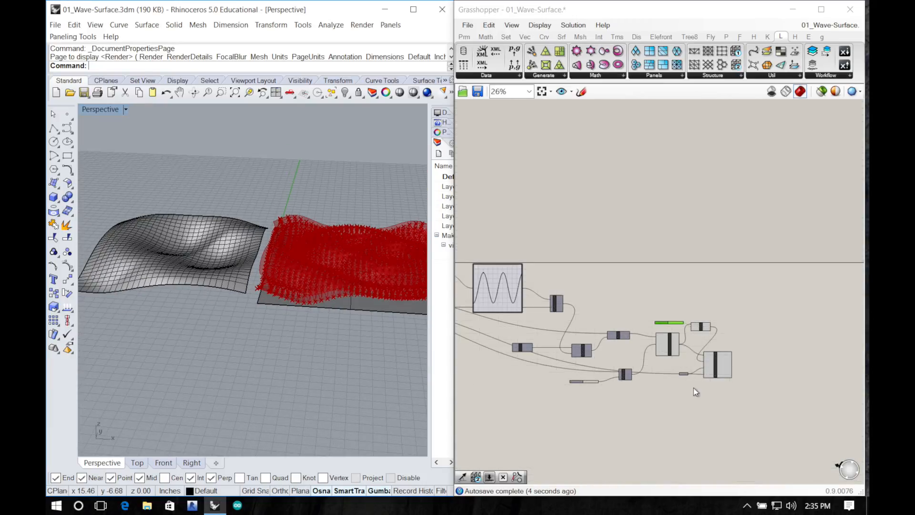
left_click_drag(685, 409, 812, 382)
left_click_drag(728, 428, 644, 284)
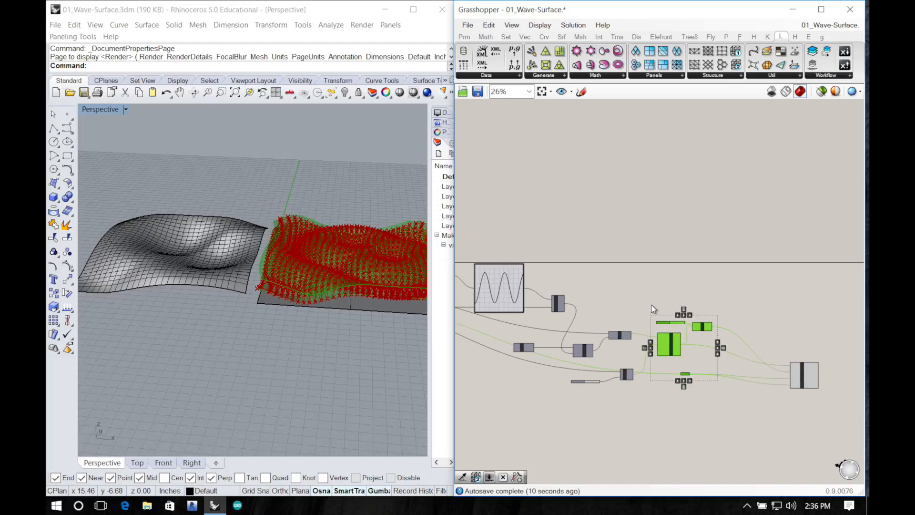
right_click(651, 306)
left_click(667, 315)
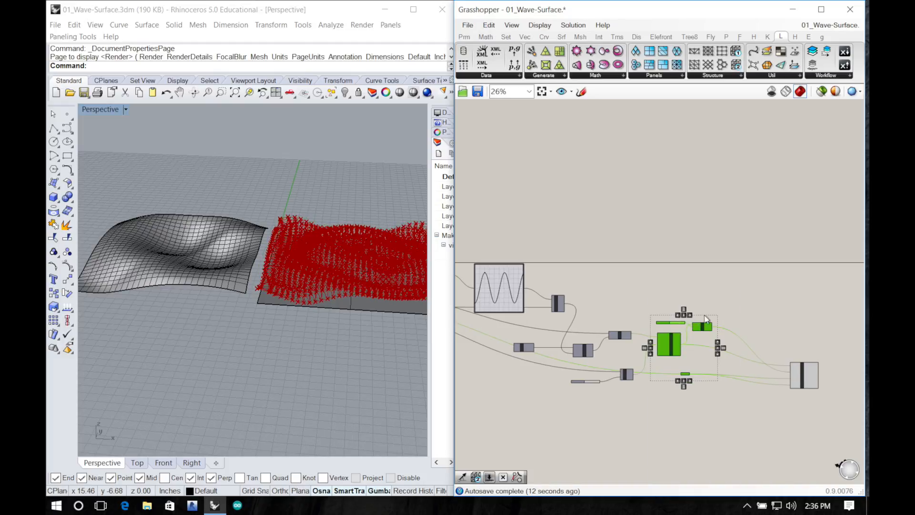
left_click(729, 310)
Step: Examine the space truss between the two wave surfaces up close in the perspective view
right_click_drag(732, 326, 590, 300)
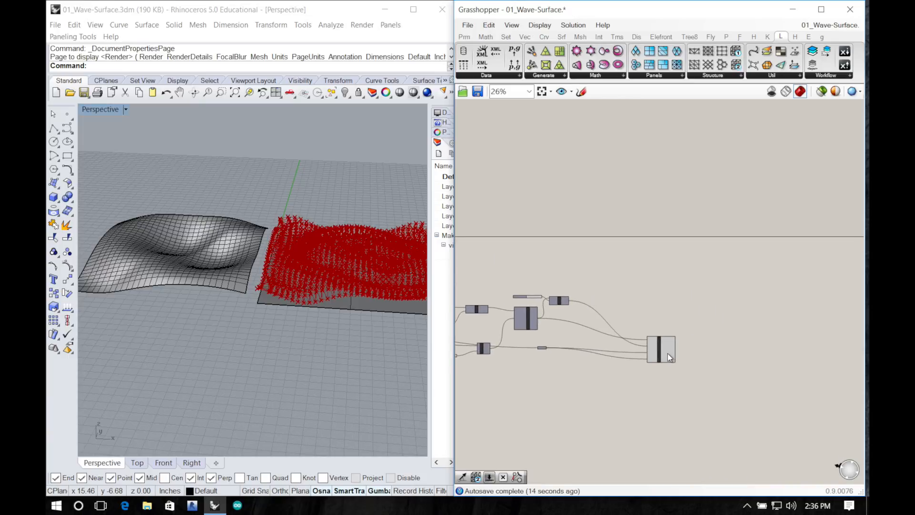
scroll(670, 358, "up", 5)
right_click_drag(386, 305, 199, 277)
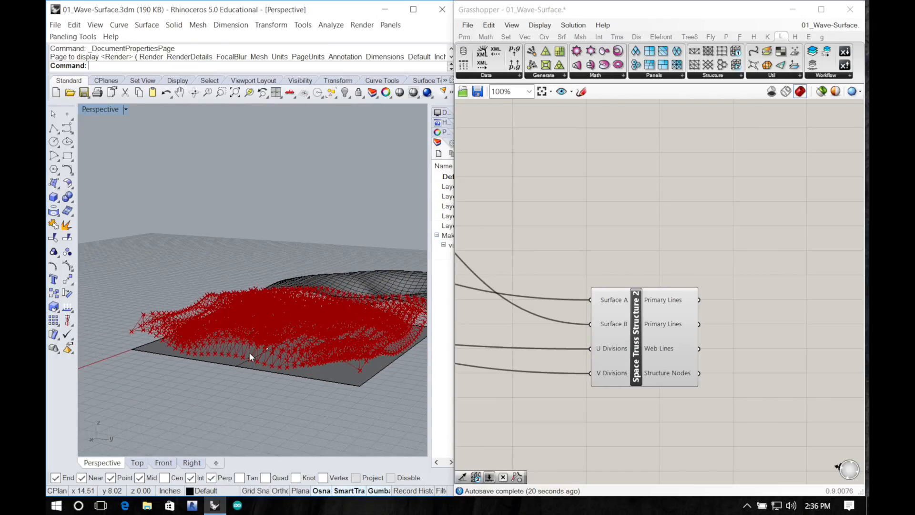
scroll(249, 352, "up", 2)
scroll(238, 343, "up", 2)
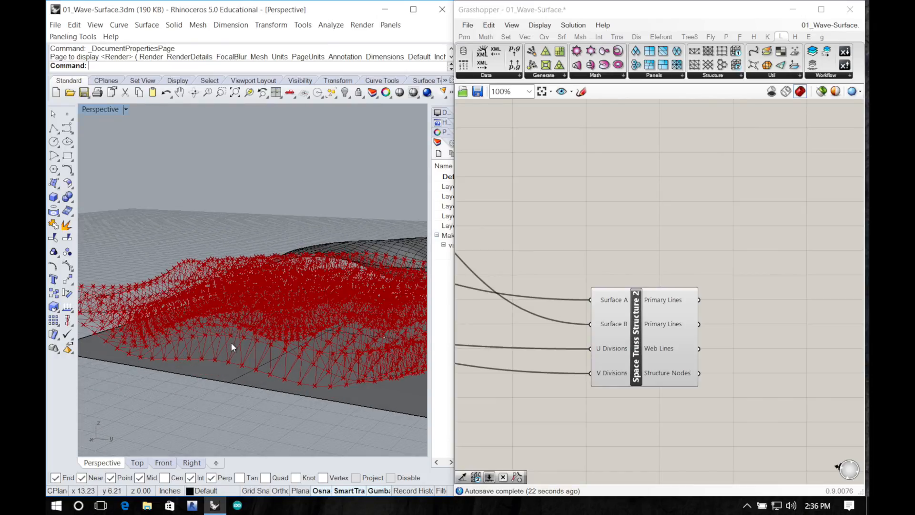
right_click_drag(232, 344, 226, 373)
Step: Add a Pipe component and connect both Primary Lines outputs of Space Truss Structure 2 to its Curve input
right_click_drag(679, 401, 535, 382)
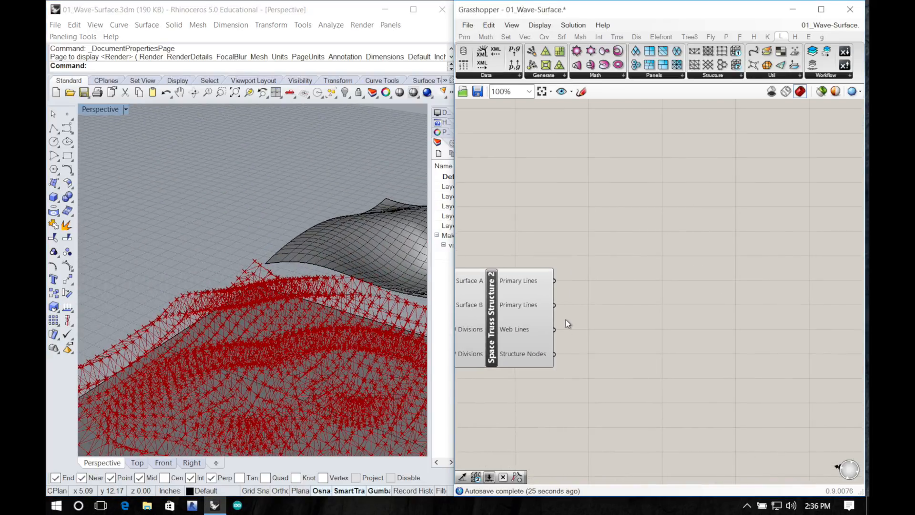
right_click_drag(567, 324, 635, 320)
double_click(638, 309)
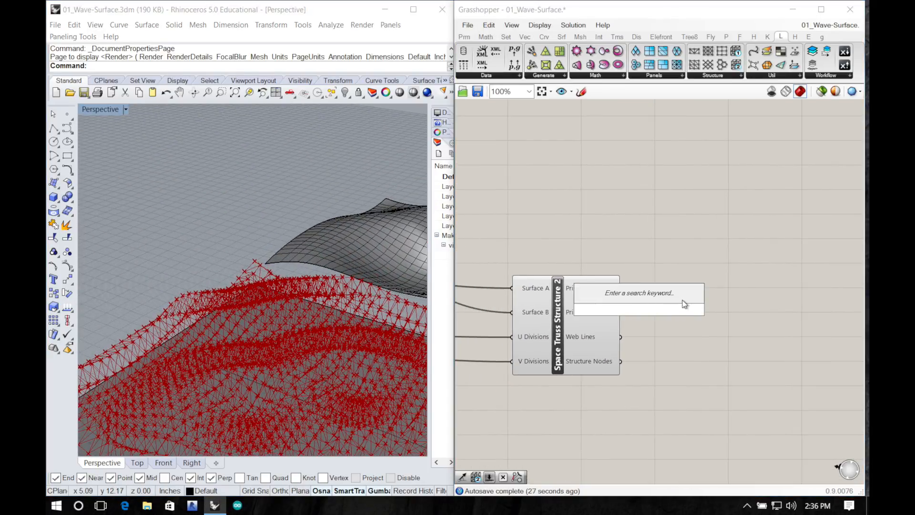
type("pipe")
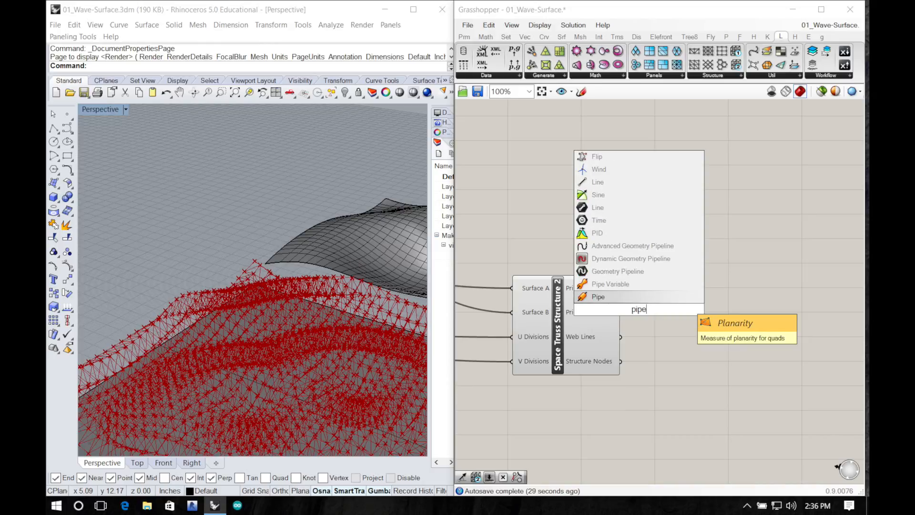
left_click(619, 302)
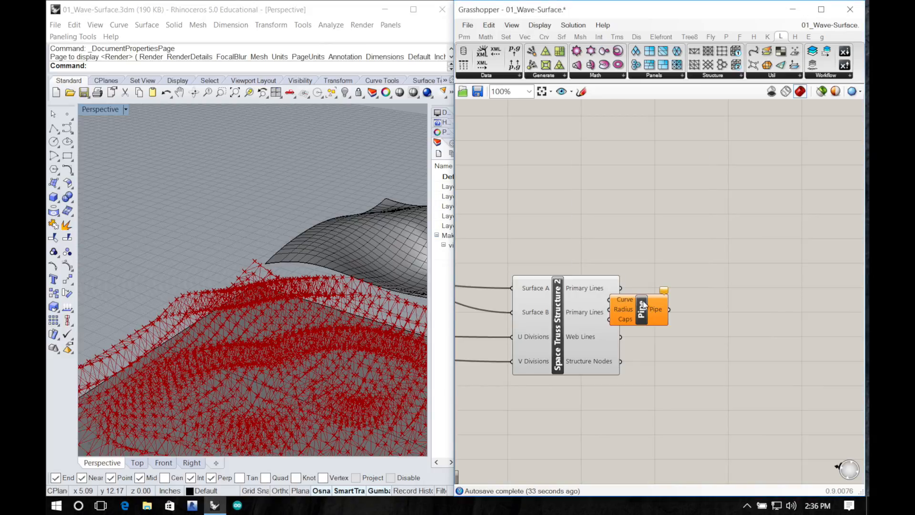
left_click_drag(645, 307, 729, 306)
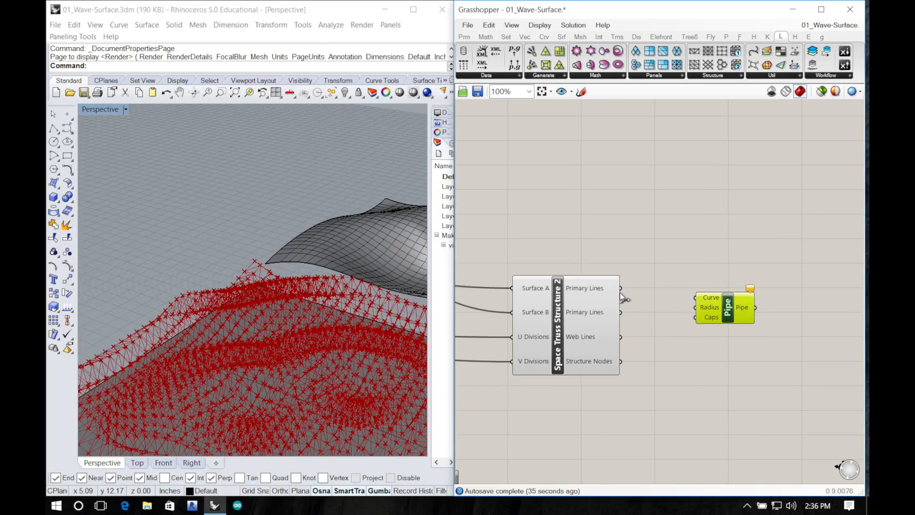
left_click_drag(622, 290, 702, 300)
left_click_drag(620, 312, 699, 300, "shift")
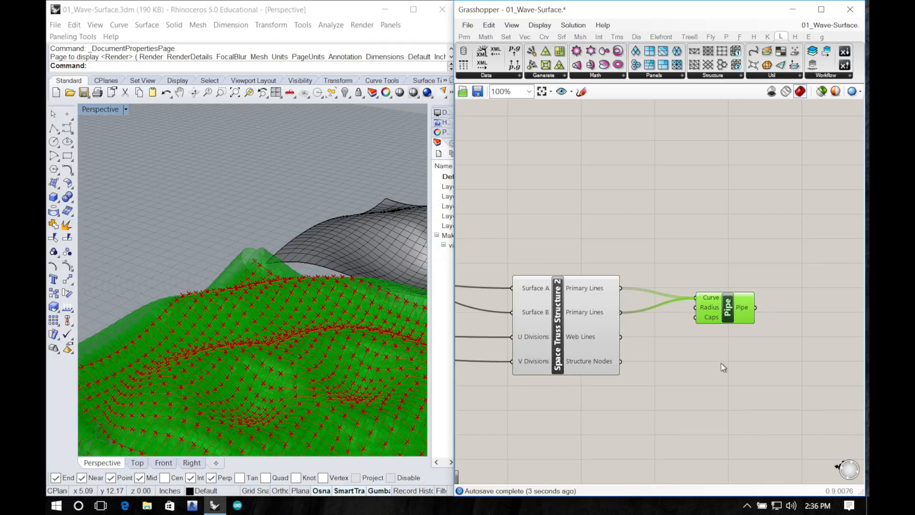
Step: Create a number slider set to 0.0625 and connect it to the Pipe component's Radius input
double_click(690, 395)
type(".12")
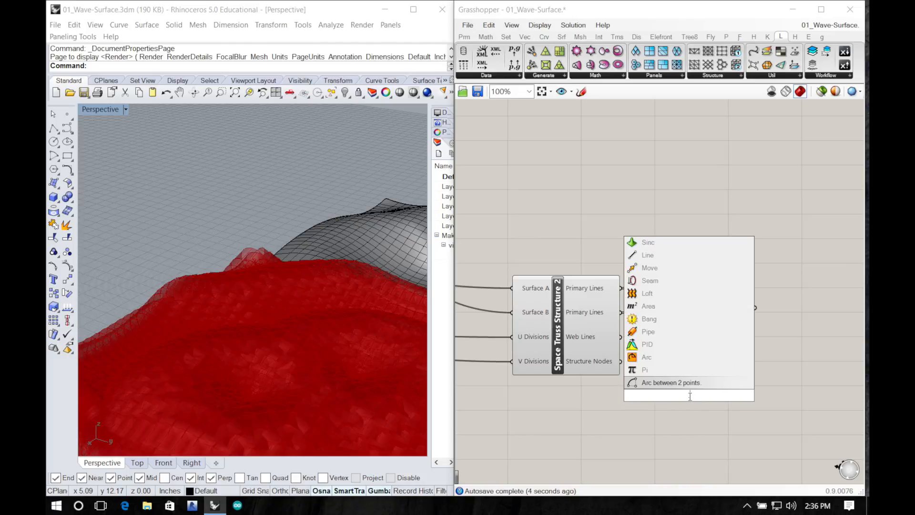
key("BackSpace")
key("BackSpace")
key("BackSpace")
type("0625")
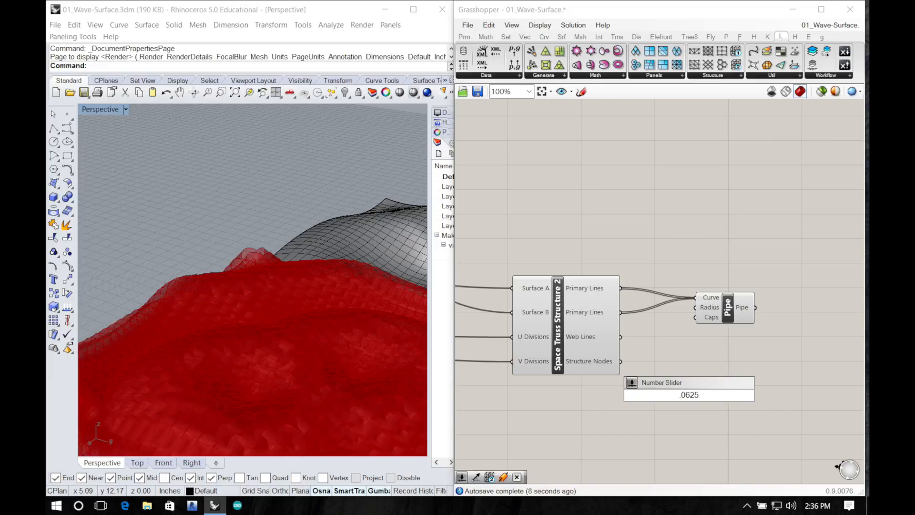
key("Return")
left_click_drag(688, 395, 695, 308)
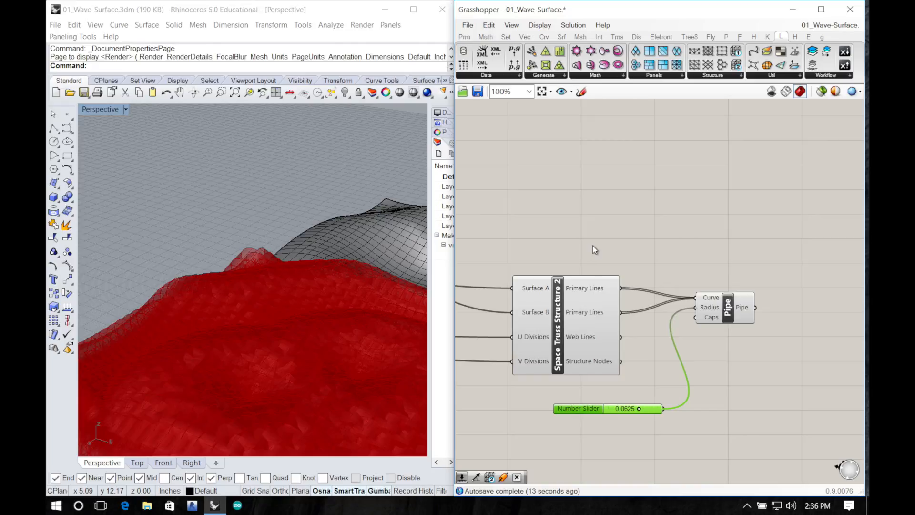
Step: Hide the preview of the Space Truss Structure 2 component, leaving the pipes displayed
left_click(605, 295)
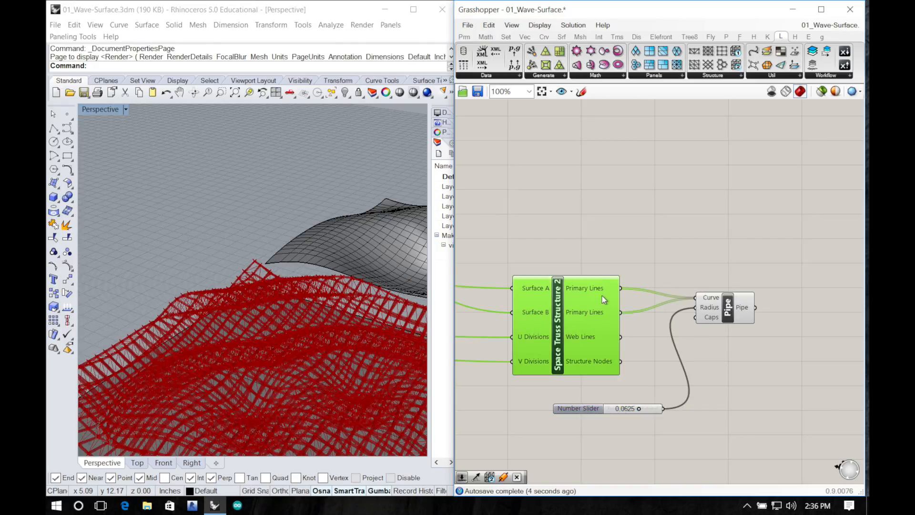
right_click(600, 254)
left_click(627, 275)
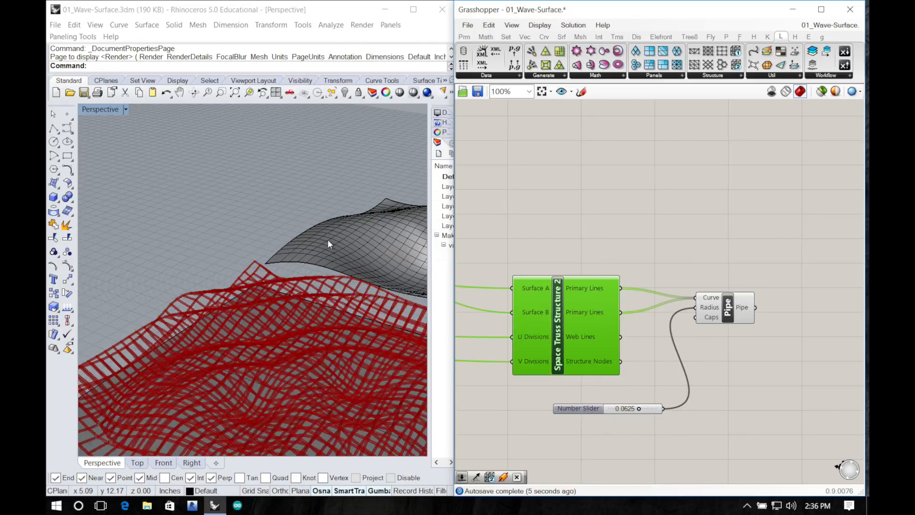
left_click(199, 247)
right_click_drag(226, 285, 193, 322)
Step: Add the truss's Web Lines output to the Pipe component's Curve input alongside the primary lines
left_click_drag(620, 336, 694, 298, "shift")
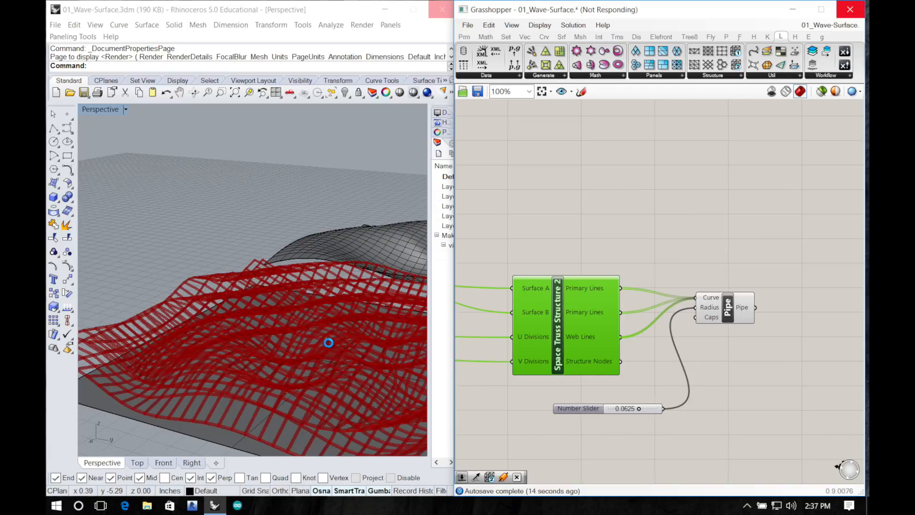
right_click_drag(224, 349, 177, 351)
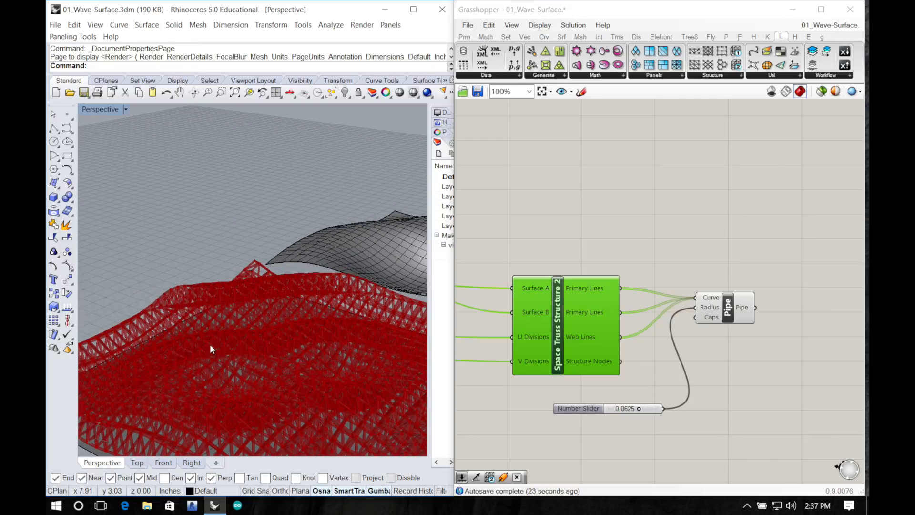
scroll(210, 343, "up", 3)
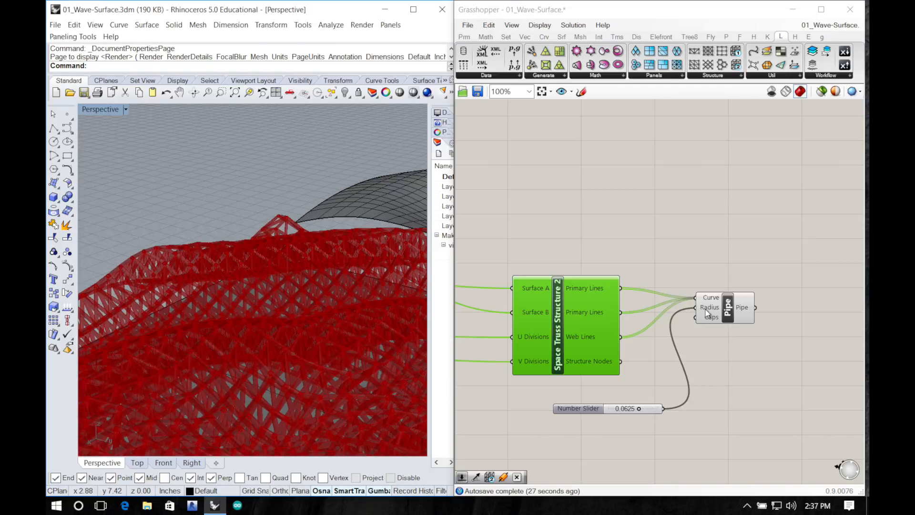
Step: Add a LunchBox Triangle Panels B component to the canvas above Space Truss Structure 2
right_click_drag(611, 291, 737, 256)
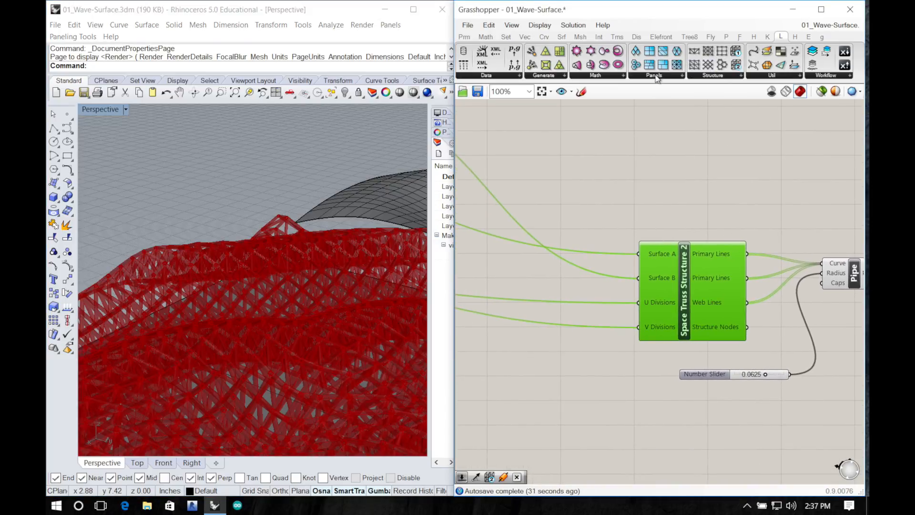
left_click(656, 75)
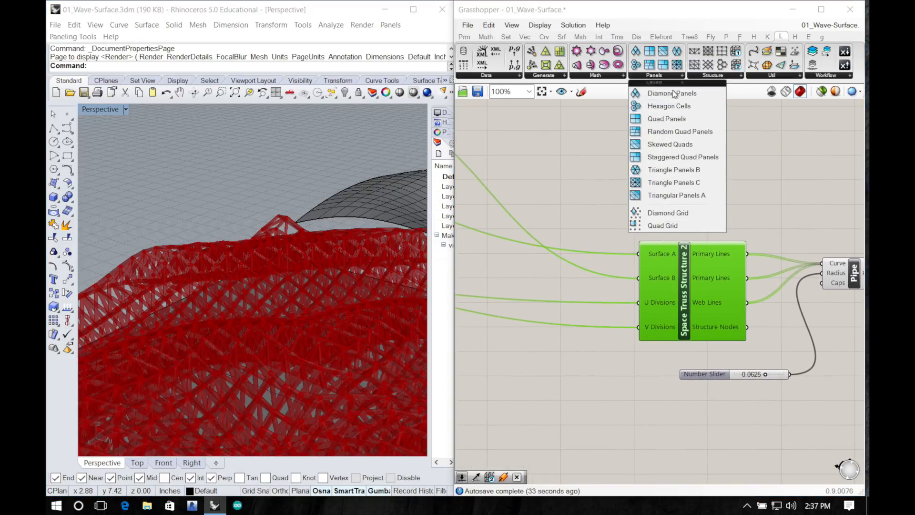
left_click(673, 170)
left_click(650, 197)
scroll(711, 308, "up", 1)
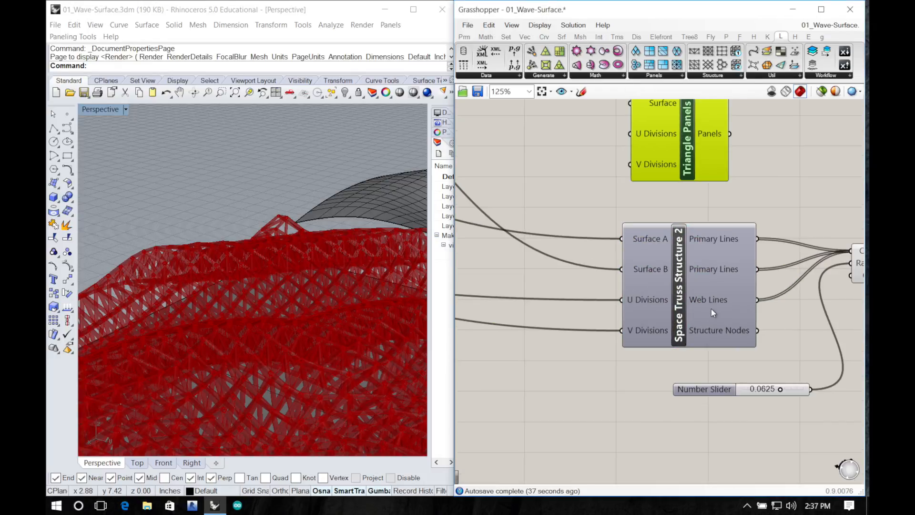
scroll(711, 308, "down", 2)
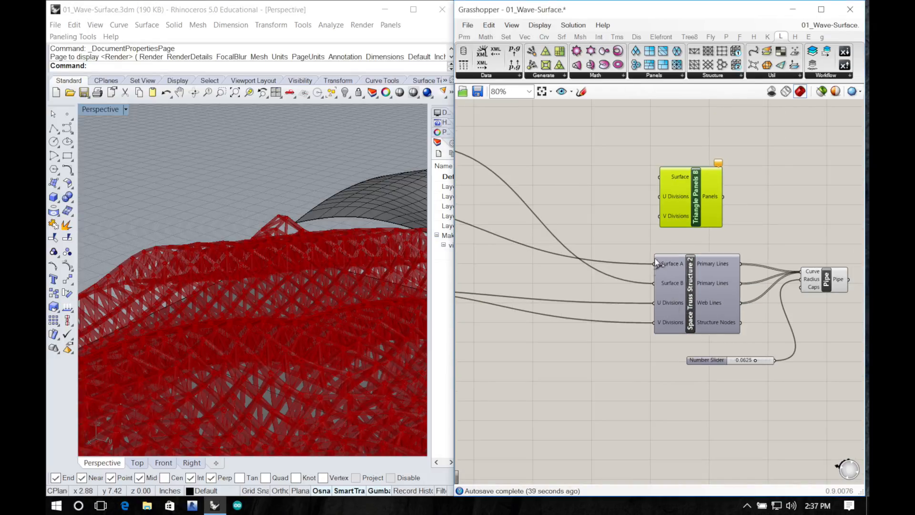
Step: Connect the Surface From Points component's Surface output to the Surface input of Triangle Panels B
mouse_move(654, 264)
left_mouse_down()
mouse_move(667, 194)
mouse_move(664, 258)
left_mouse_up()
left_click_drag(654, 263, 651, 224)
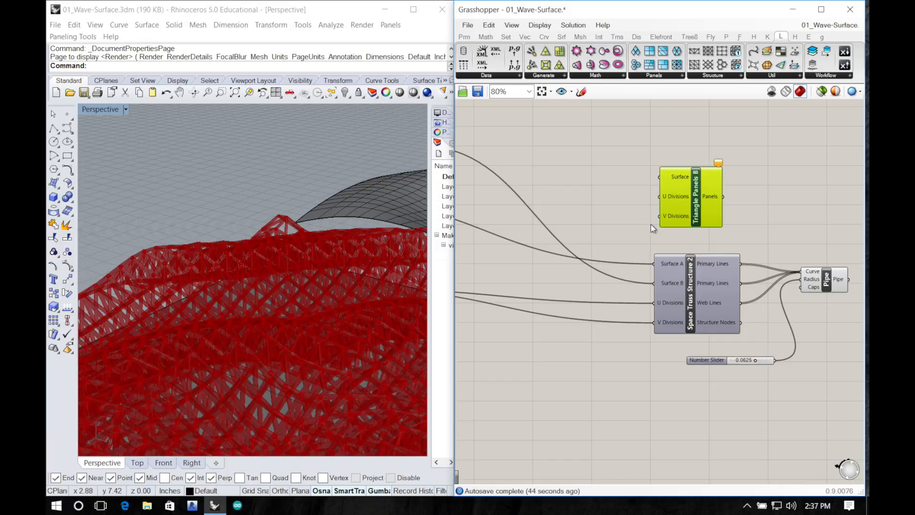
mouse_move(657, 263)
right_mouse_down()
mouse_move(657, 235)
mouse_move(656, 252)
right_mouse_up()
right_click(656, 252)
left_click_drag(653, 253, 653, 245, "ctrl")
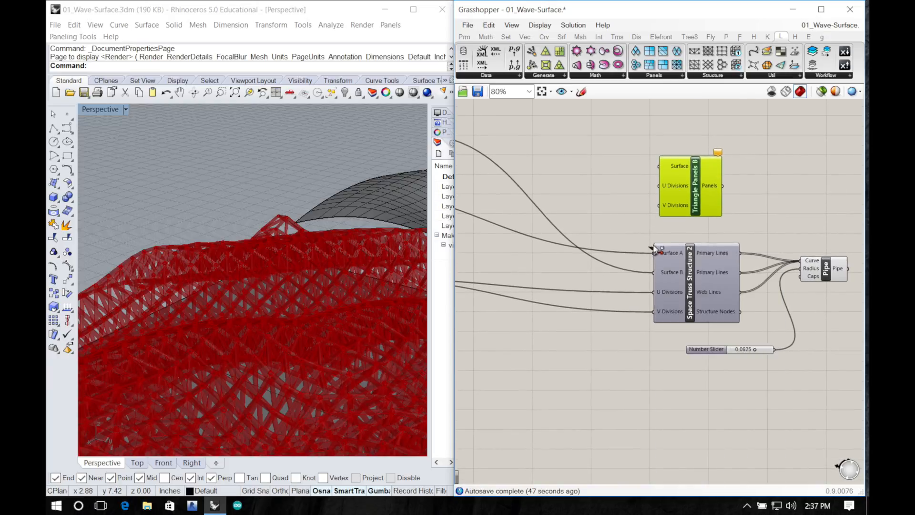
right_click(655, 235)
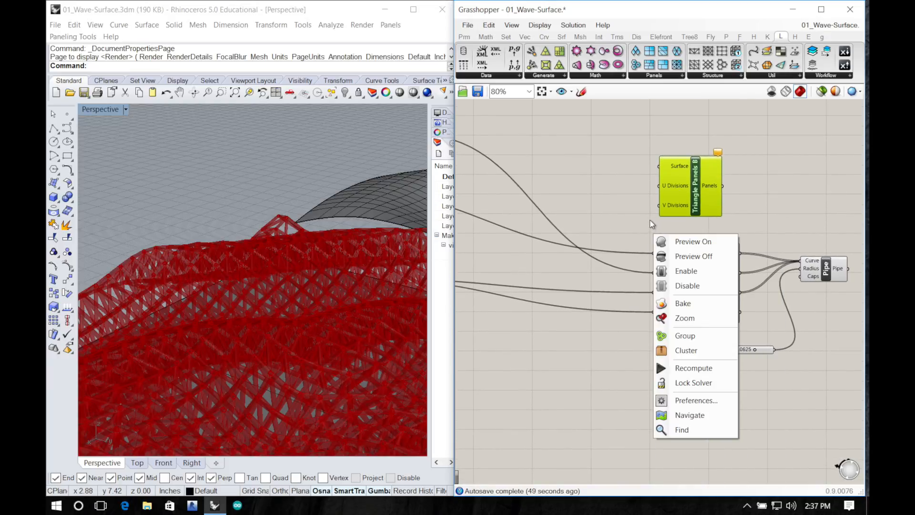
left_click(651, 223)
left_click_drag(654, 217, 654, 224, "alt")
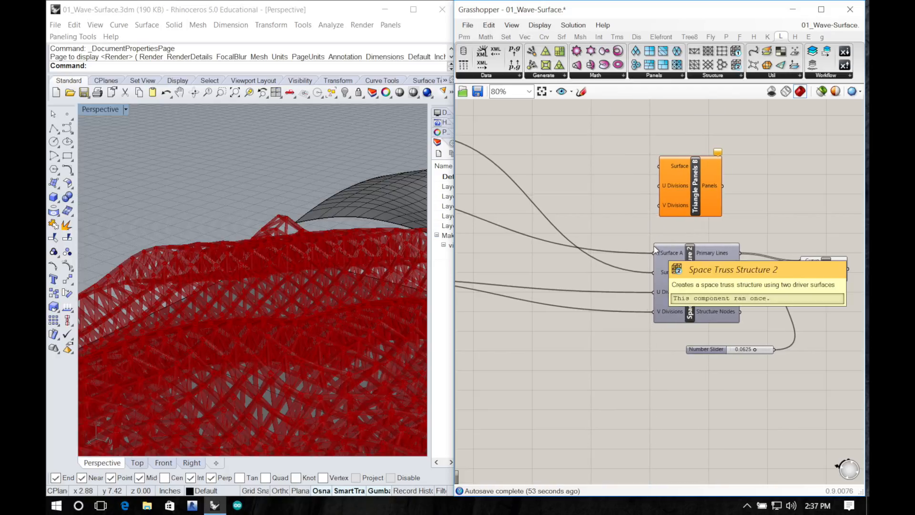
right_click_drag(655, 256, 794, 317)
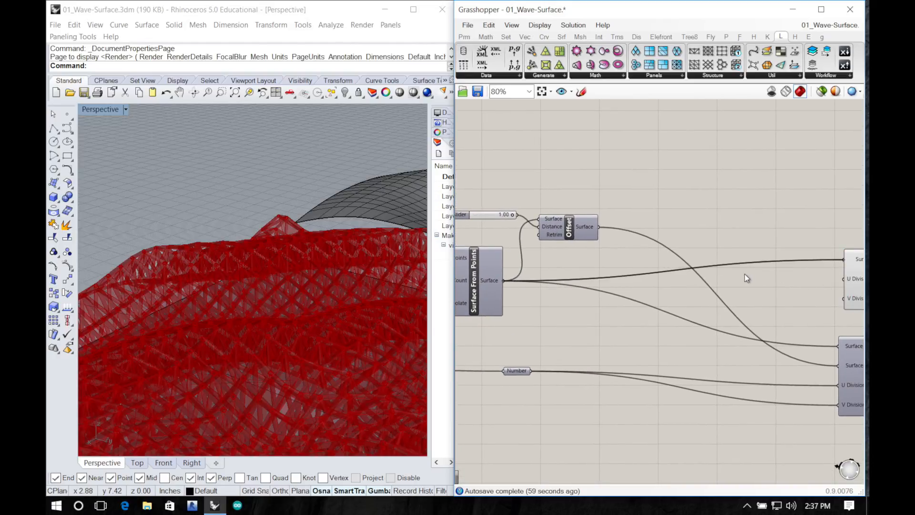
Step: Connect the Number parameter to both the U Divisions and V Divisions inputs of Triangle Panels B
right_click_drag(822, 282, 730, 318)
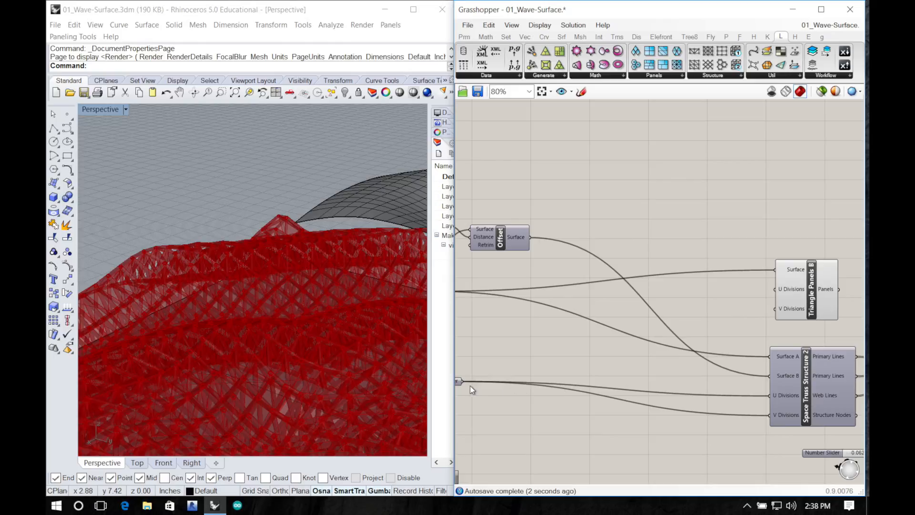
left_click_drag(461, 381, 779, 290)
left_click_drag(461, 381, 773, 291)
left_click_drag(461, 381, 775, 309)
Step: Delete the Space Truss Structure 2 component together with the Pipe component and its radius slider
right_click_drag(771, 335, 641, 301)
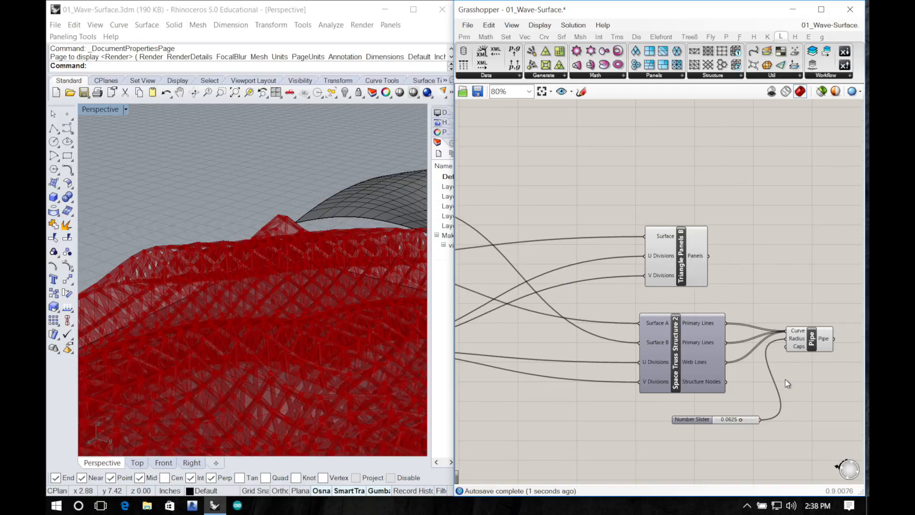
left_click_drag(829, 446, 687, 322)
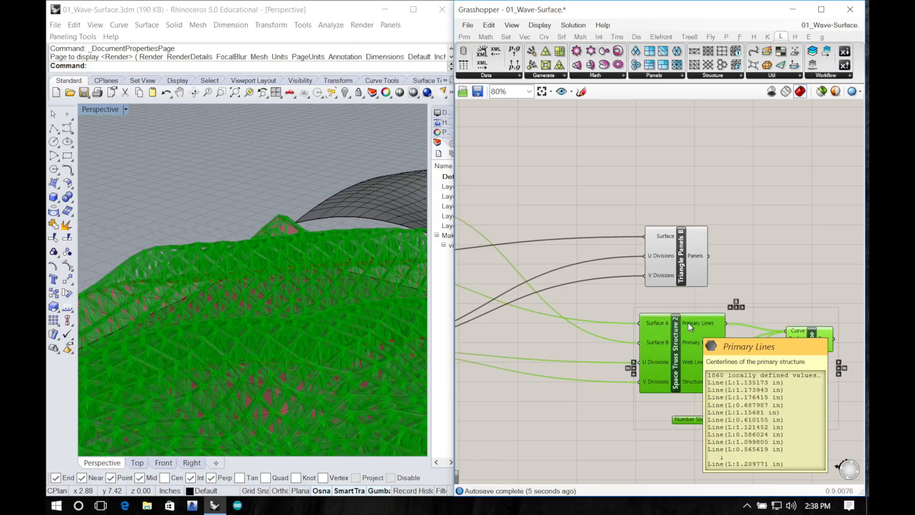
key("Delete")
Step: Delete the Offset component and the number slider that drove its distance
right_click_drag(690, 327, 839, 341)
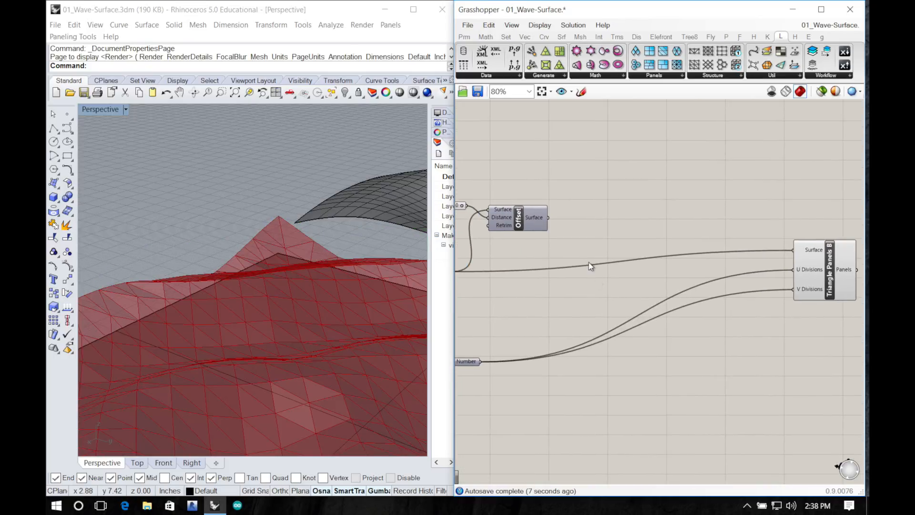
left_click(524, 220)
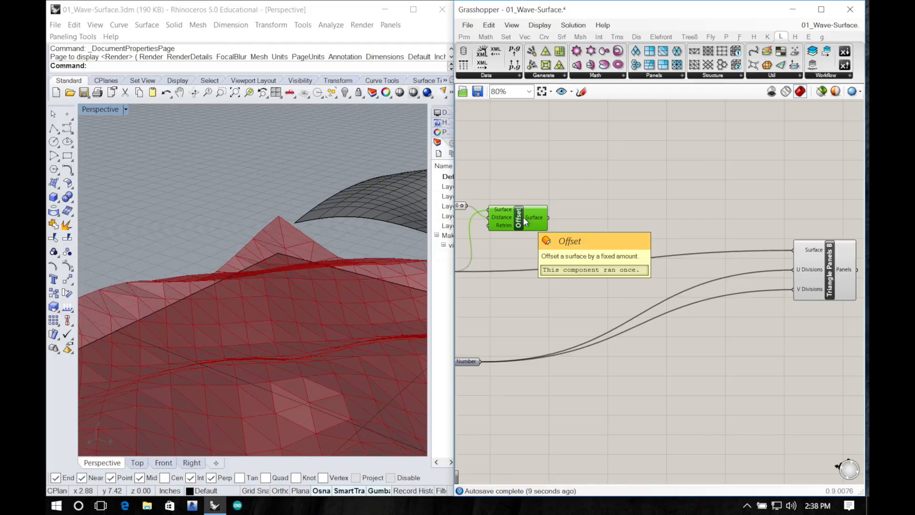
key("Delete")
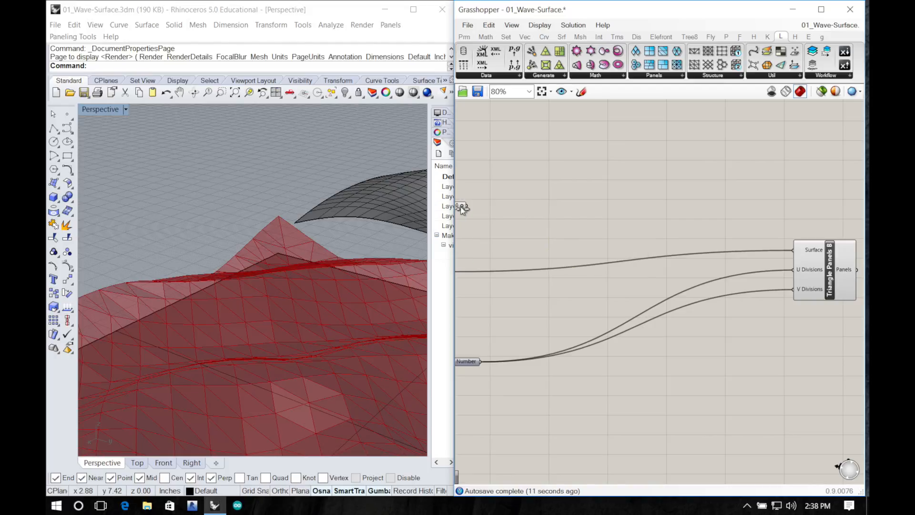
double_click(460, 205)
left_click(525, 326)
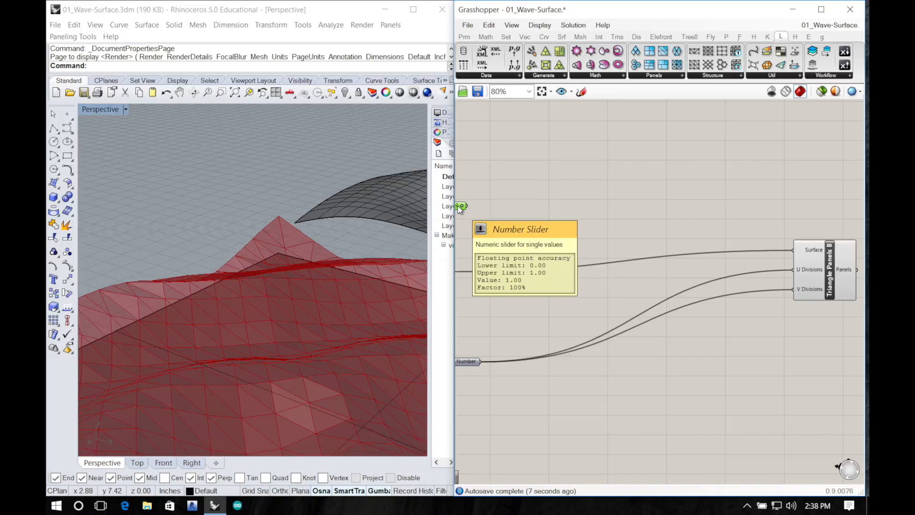
Step: Move the Triangle Panels B component close to the Surface From Points component and the Number parameter
left_click_drag(832, 267, 568, 322)
right_click_drag(624, 349, 808, 319)
scroll(775, 314, "up", 1)
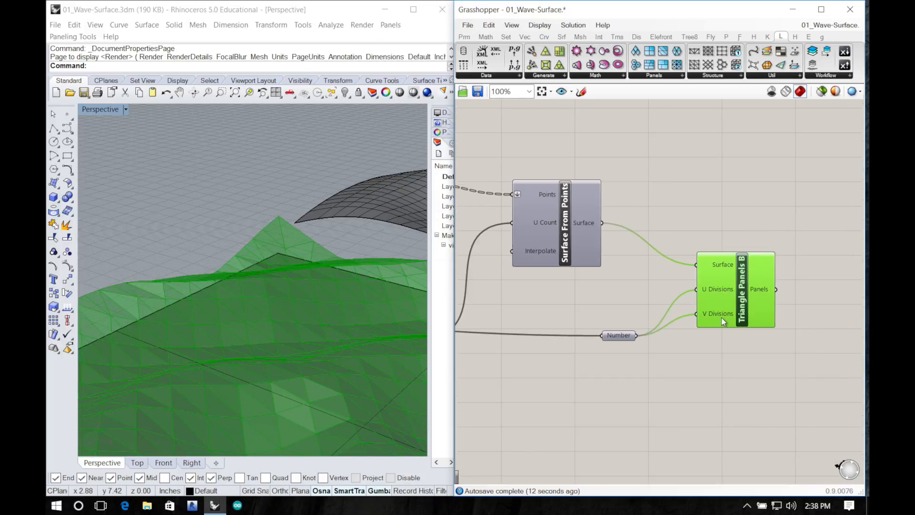
right_click_drag(724, 321, 782, 272)
Step: Examine the triangular panels on the wave surface in the Rhino Perspective view, from afar and close up
right_click_drag(255, 266, 214, 253)
scroll(214, 255, "down", 8)
right_click_drag(265, 322, 241, 330)
scroll(240, 327, "down", 2)
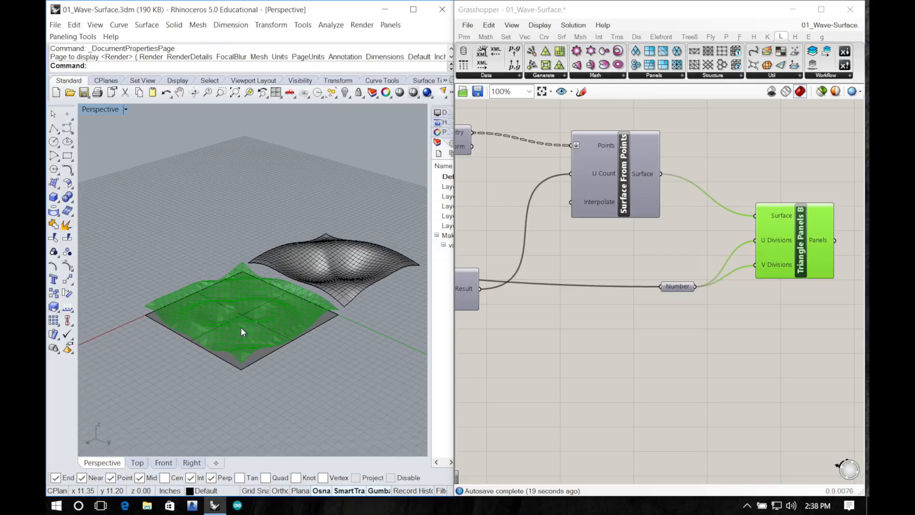
scroll(241, 327, "up", 6)
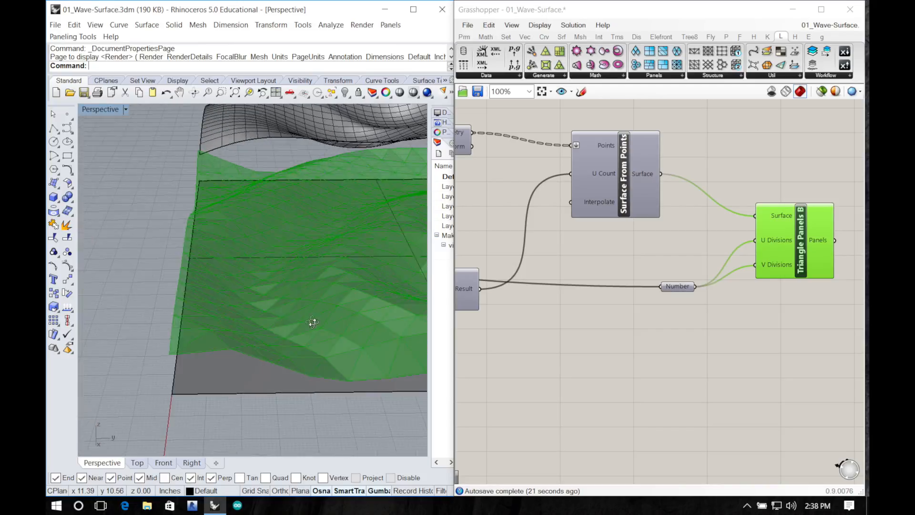
right_click_drag(311, 322, 278, 371)
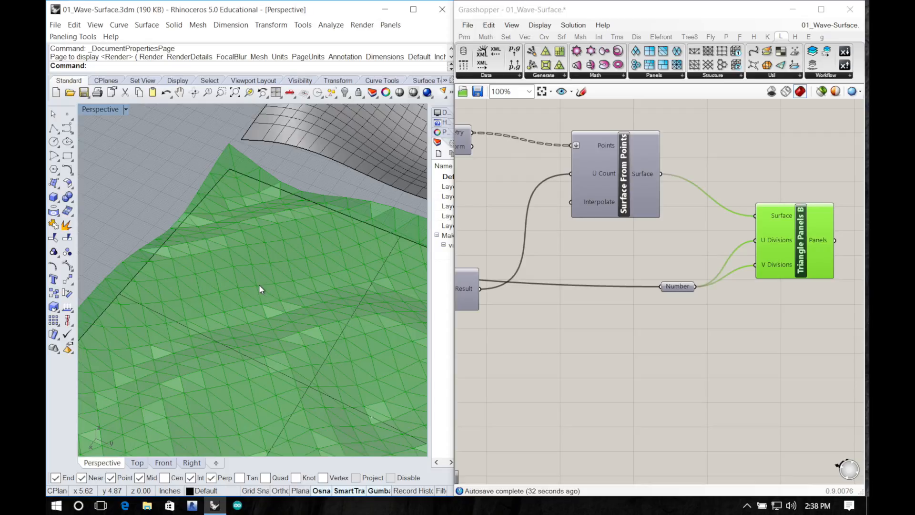
right_click_drag(259, 286, 255, 261)
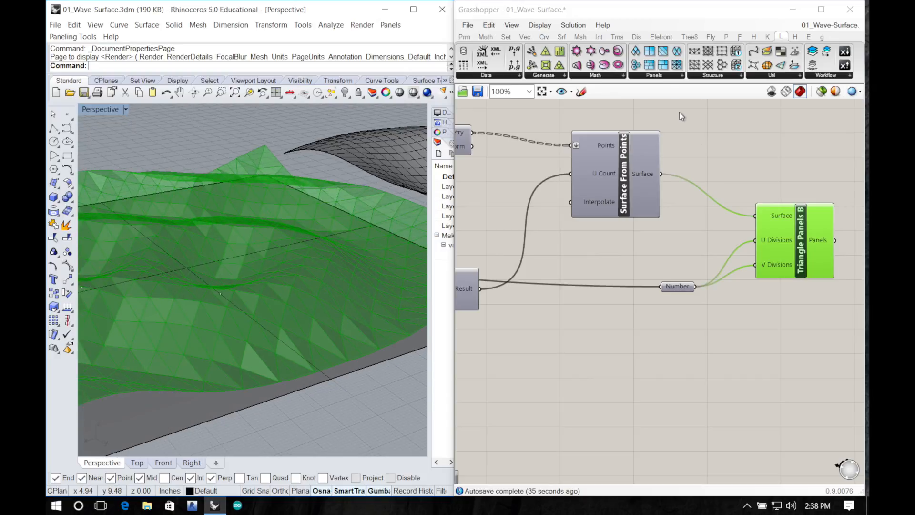
Step: Review the available LunchBox panel component types and examine the panelled wave surface from the opposite side
left_click(695, 75)
left_click(641, 75)
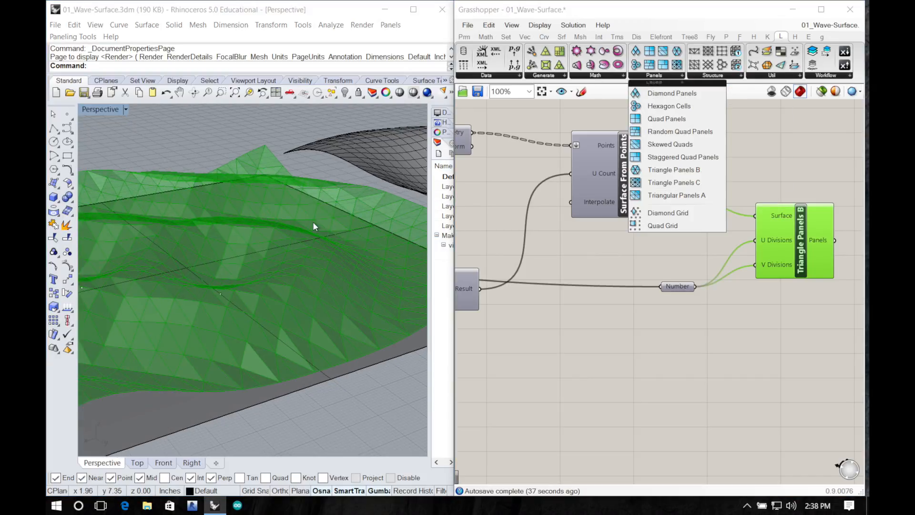
right_click_drag(313, 227, 299, 166)
scroll(270, 207, "down", 7)
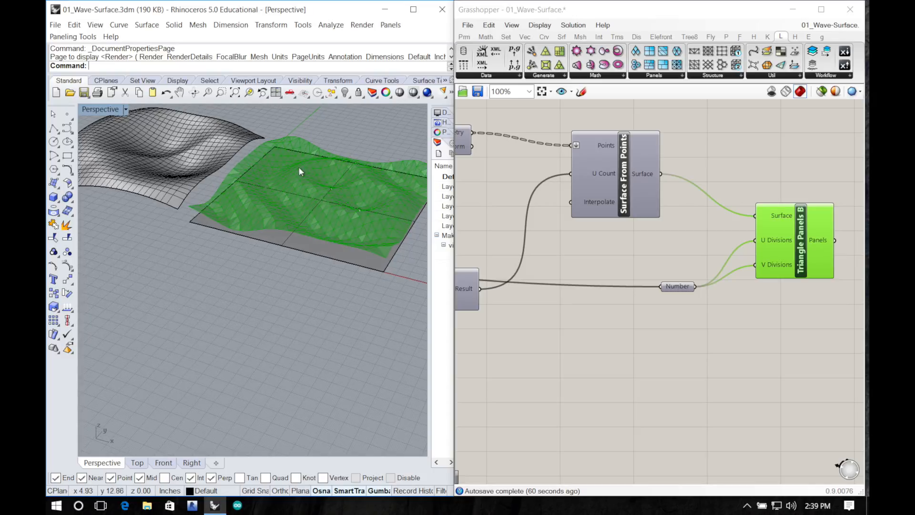
scroll(303, 156, "up", 7)
scroll(303, 156, "up", 3)
scroll(303, 157, "down", 6)
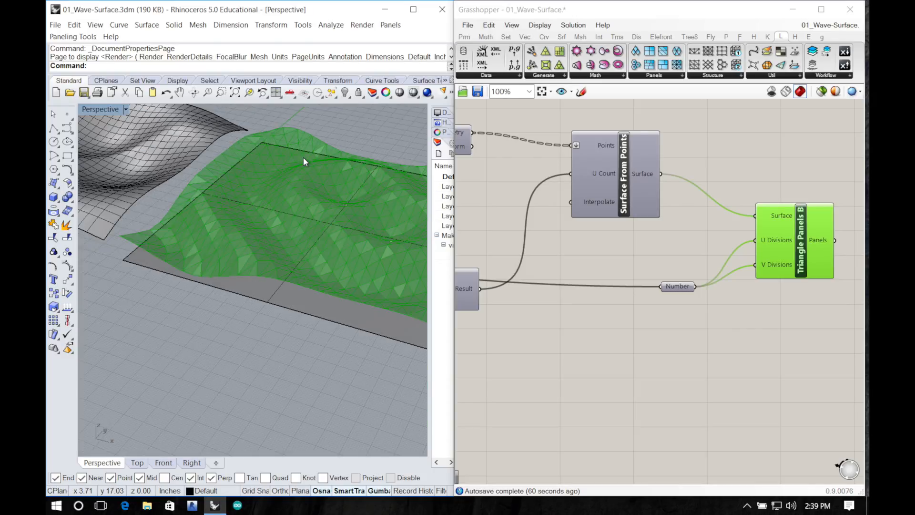
scroll(303, 156, "down", 6)
scroll(343, 171, "up", 3)
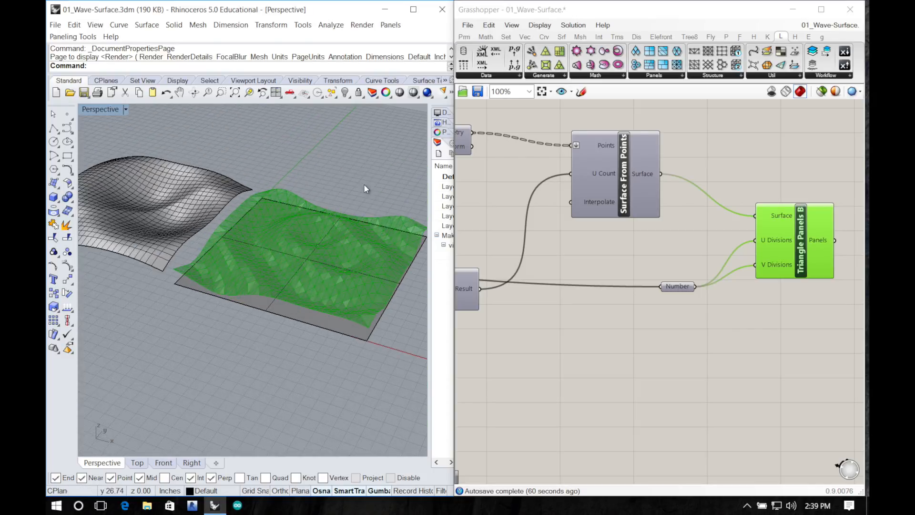
scroll(385, 288, "up", 3)
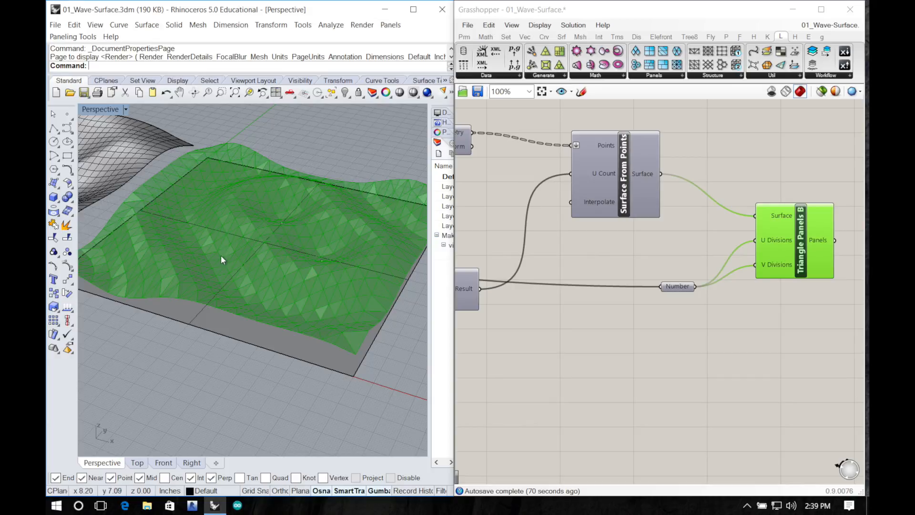
right_click_drag(221, 258, 239, 267)
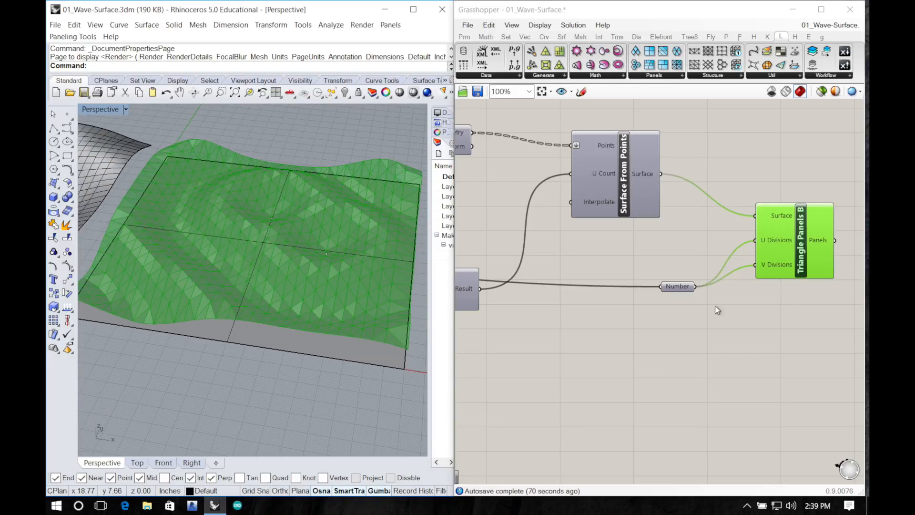
Step: Delete the Triangle Panels B component from the Grasshopper definition
left_click_drag(821, 337, 687, 228)
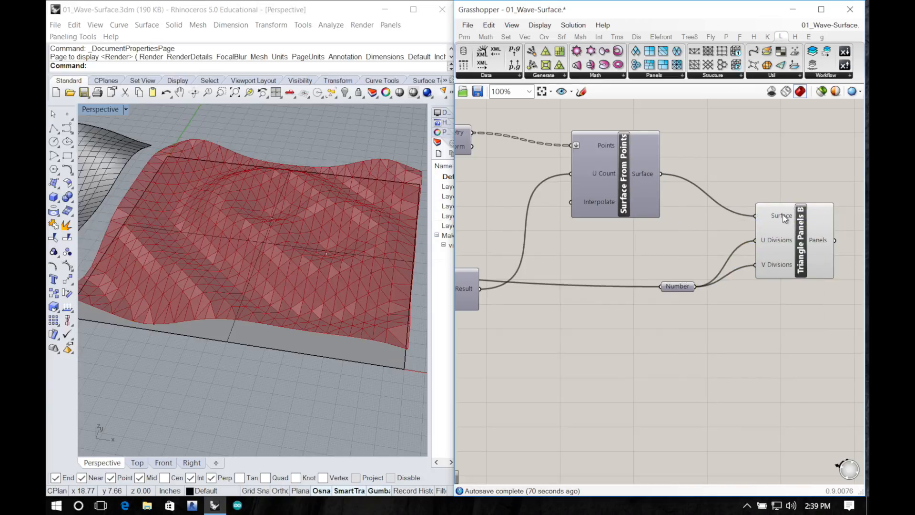
left_click(800, 234)
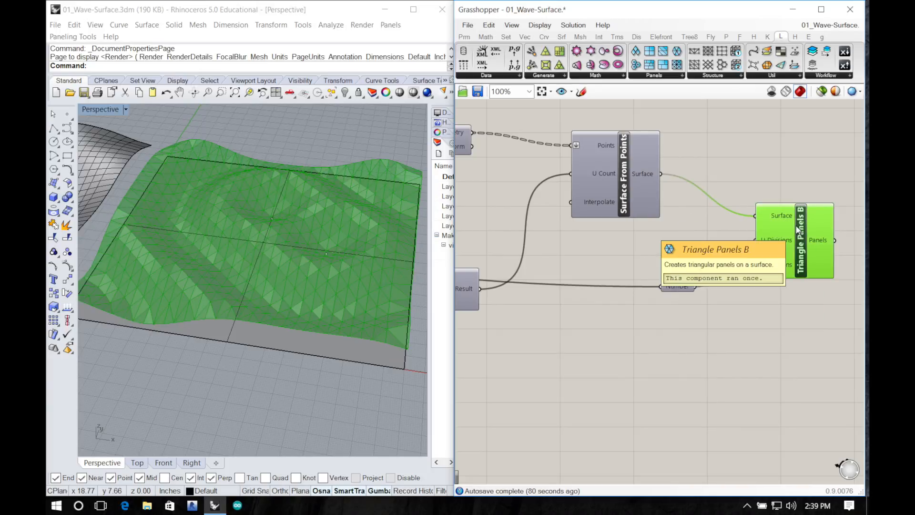
key("Delete")
right_click_drag(589, 345, 603, 349)
Step: Delete the separate wavy surface and the flat base surface from the Rhino model
right_click_drag(346, 346, 351, 355)
scroll(361, 341, "up", 5)
scroll(362, 342, "down", 7)
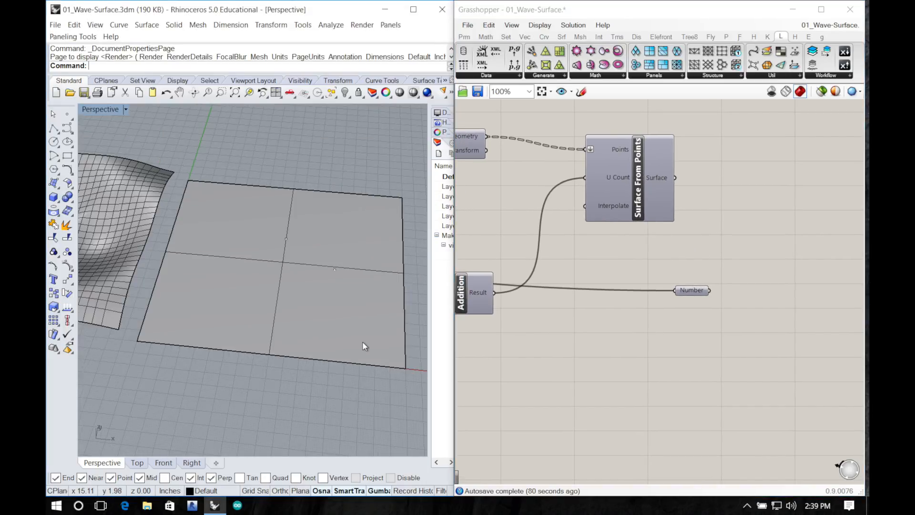
scroll(363, 342, "down", 5)
left_click(240, 292)
key("Delete")
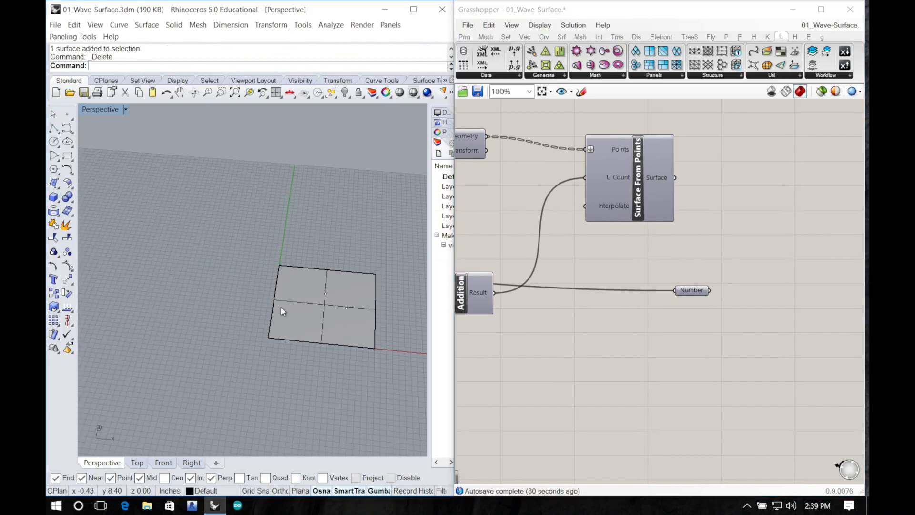
left_click(305, 319)
key("Delete")
Step: Move the Number parameter back toward the start of the Grasshopper definition, into the empty area below the Graph Mapper
right_click_drag(636, 309, 704, 302)
scroll(705, 302, "up", 1)
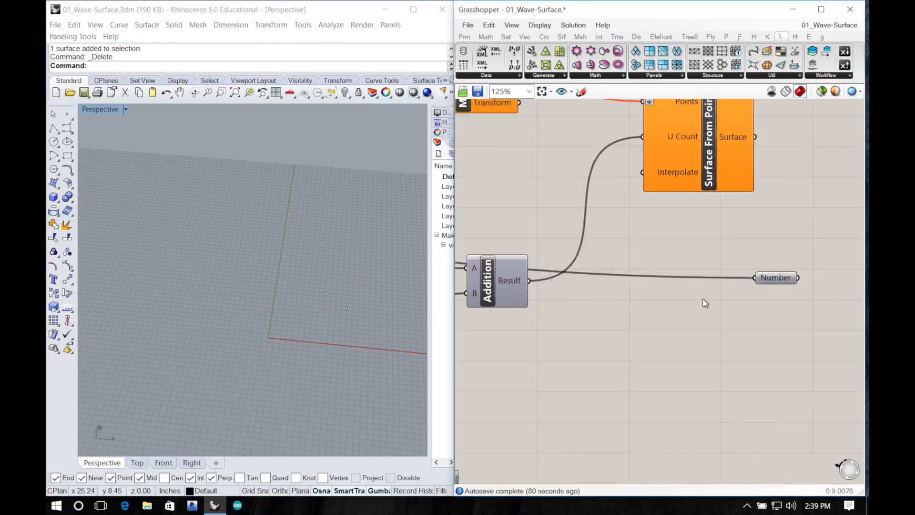
scroll(705, 302, "down", 7)
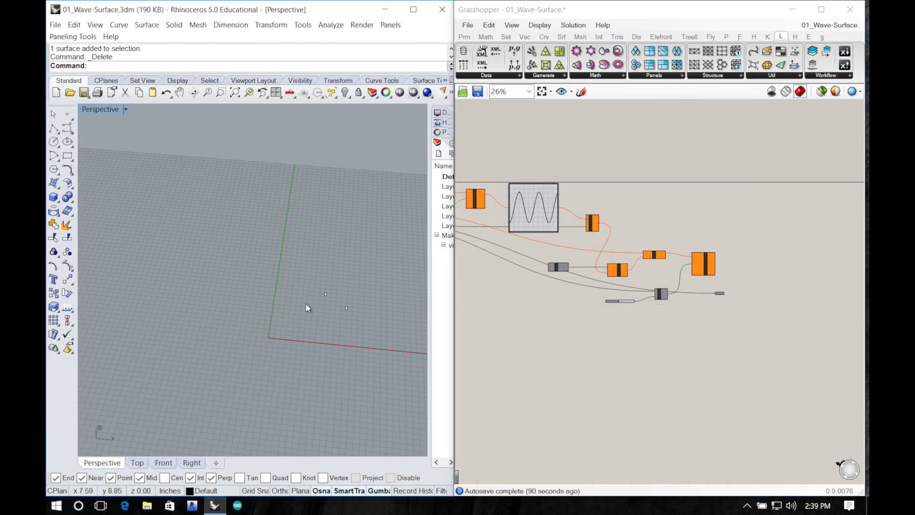
right_click_drag(623, 307, 740, 297)
scroll(734, 293, "up", 1)
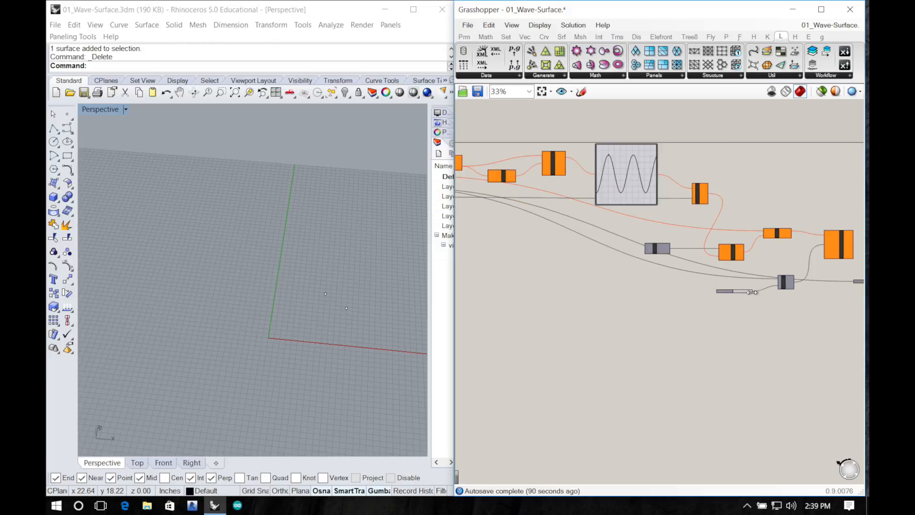
scroll(730, 289, "down", 3)
scroll(729, 290, "up", 1)
scroll(729, 288, "up", 1)
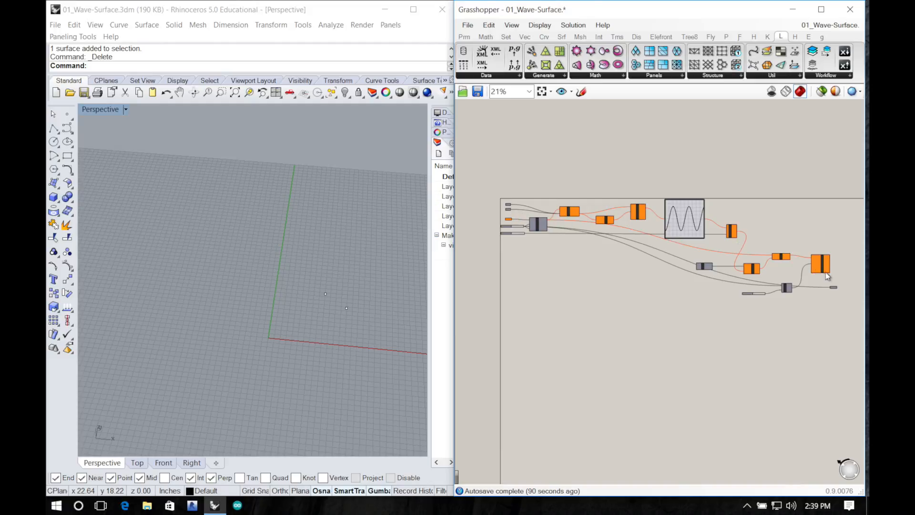
left_click_drag(835, 286, 625, 271)
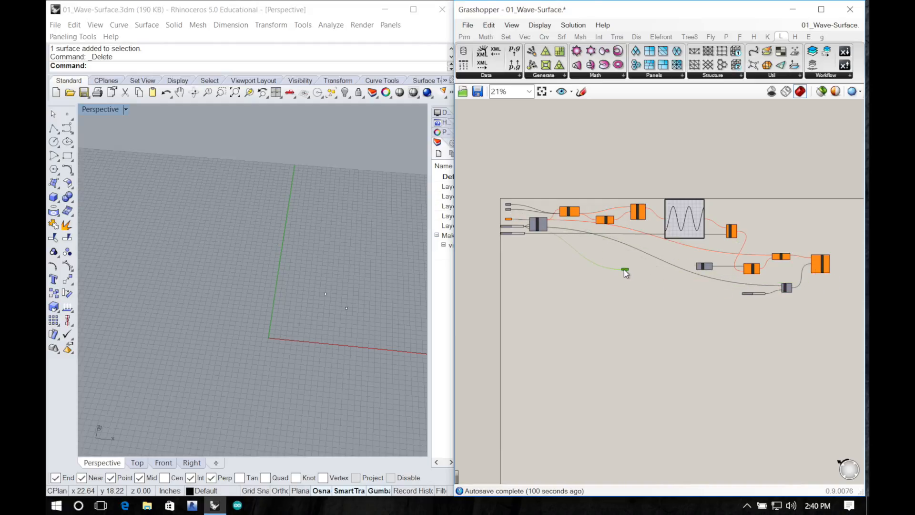
Step: Select all components of the wave definition and move them down the canvas, away from its upper border
left_click_drag(825, 312, 848, 321)
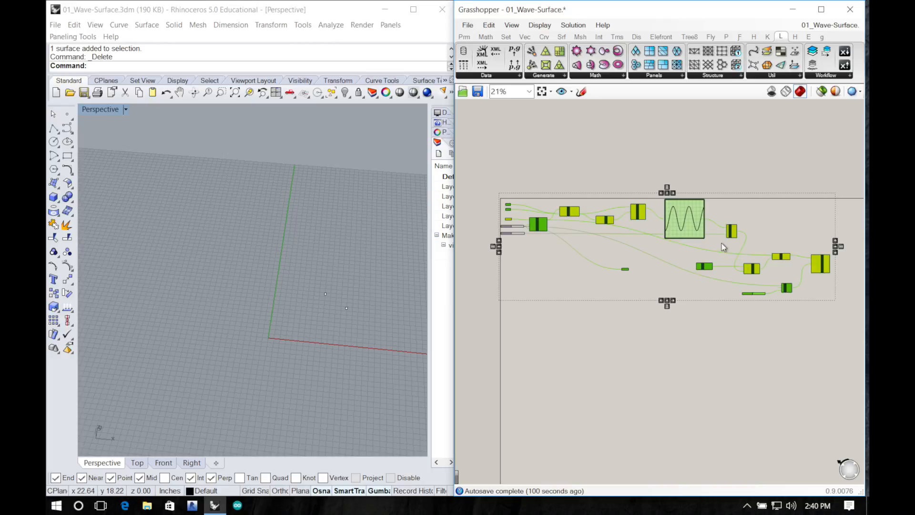
mouse_move(687, 230)
left_mouse_down()
mouse_move(710, 241)
mouse_move(679, 228)
mouse_move(690, 230)
left_mouse_up()
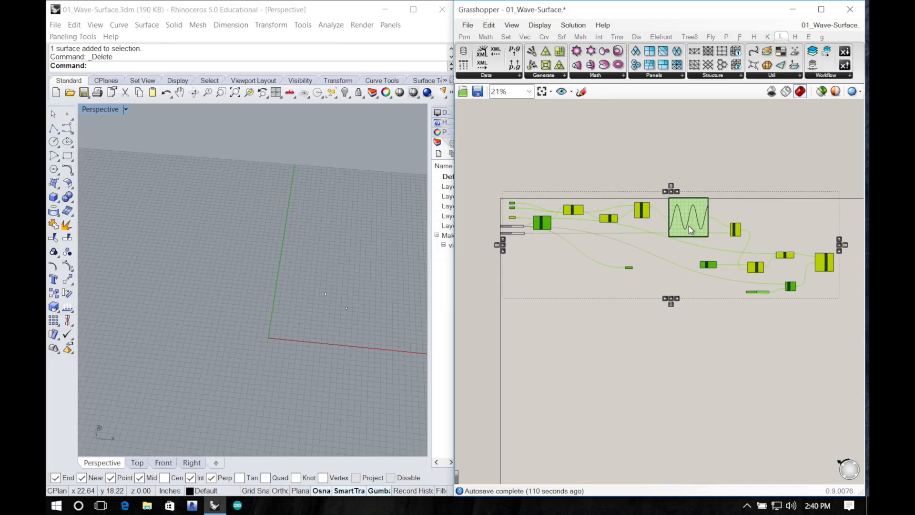
left_click(793, 339)
mouse_move(827, 307)
left_mouse_down()
mouse_move(493, 164)
mouse_move(839, 315)
mouse_move(832, 301)
left_mouse_up()
left_click_drag(706, 233, 702, 281)
left_click(560, 230)
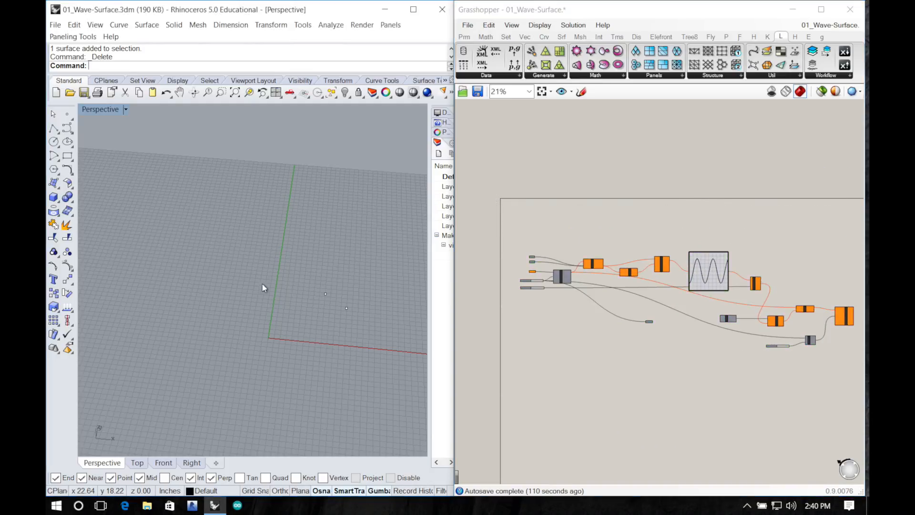
Step: Move the point nearer the Y axis to the negative X and negative Y side of the origin in the Rhino model
right_click_drag(261, 282, 326, 297)
scroll(338, 301, "up", 3)
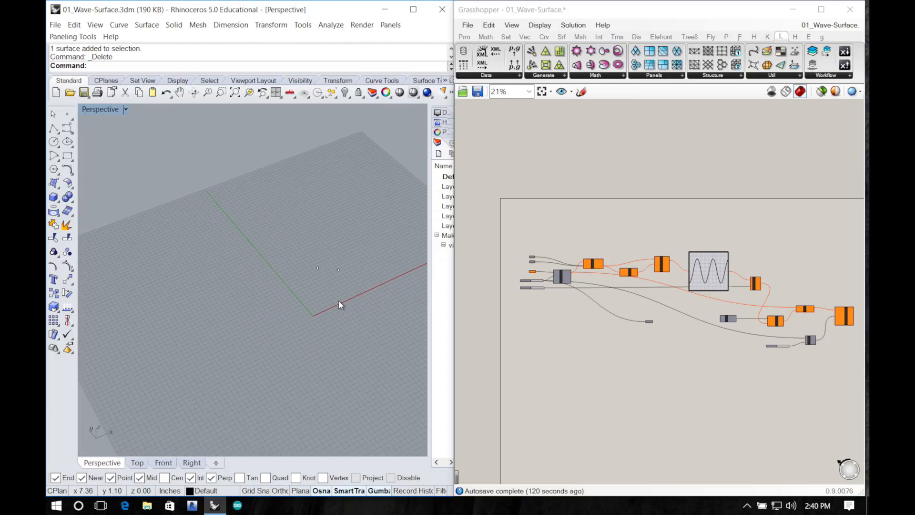
scroll(288, 328, "up", 2)
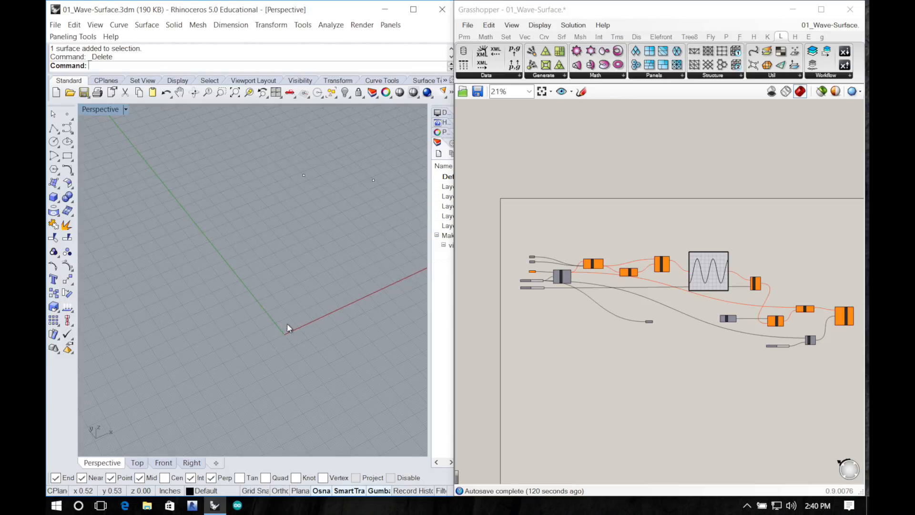
left_click(304, 176)
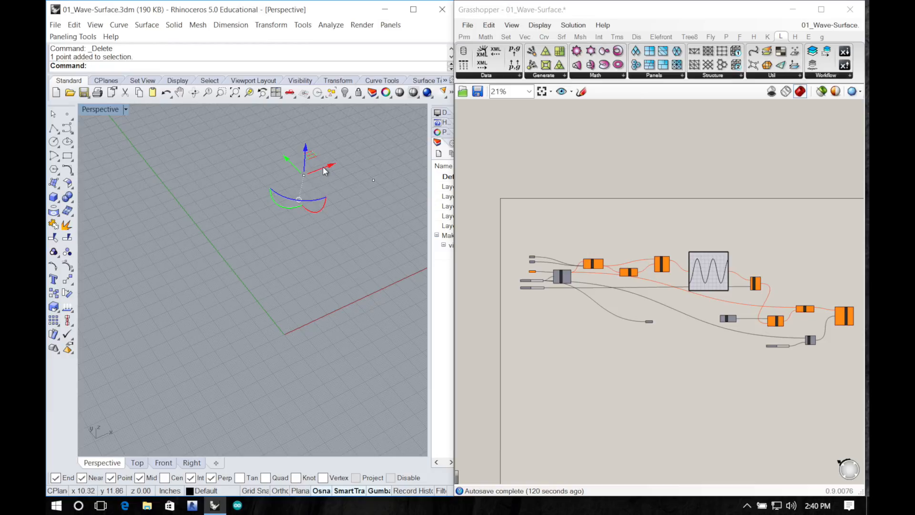
left_click_drag(324, 170, 271, 190)
left_click_drag(156, 235, 141, 247)
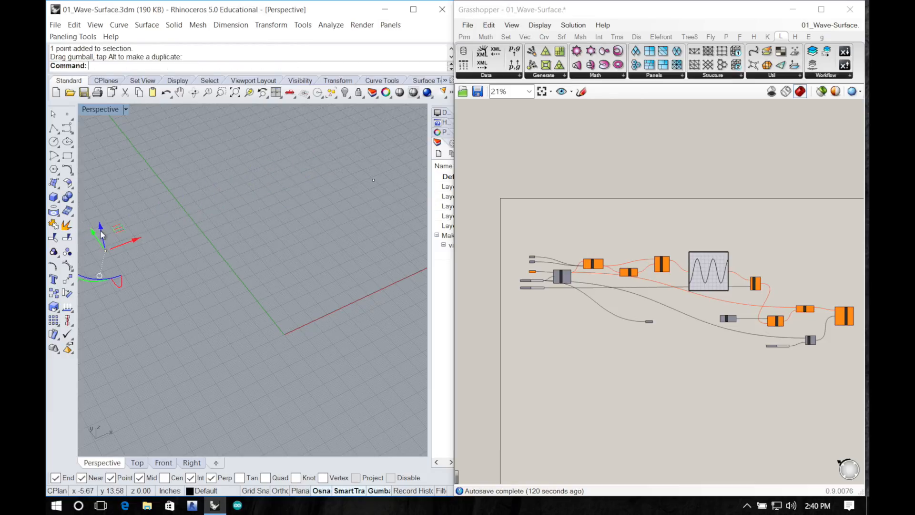
left_click_drag(91, 229, 171, 335)
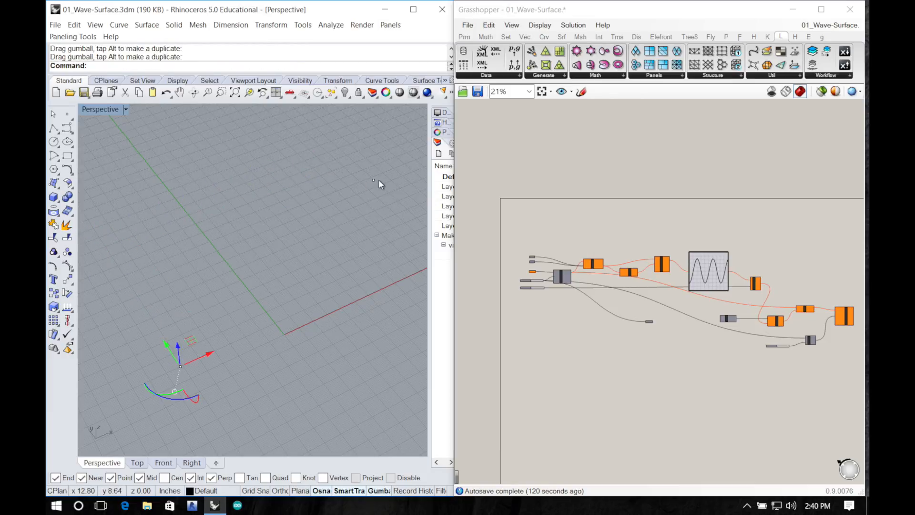
Step: Reposition the other point within the positive X and positive Y quadrant, away from the origin
left_click(373, 180)
left_click_drag(356, 165, 422, 233)
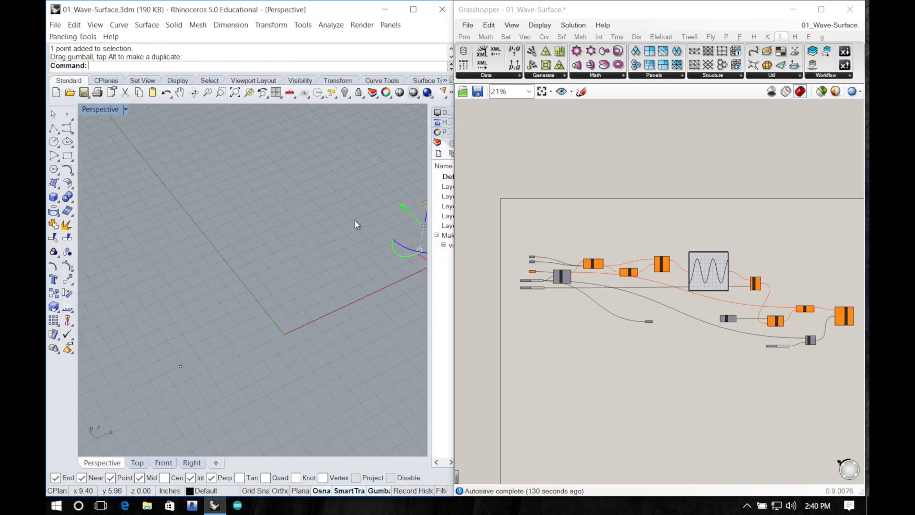
right_click_drag(355, 224, 312, 216)
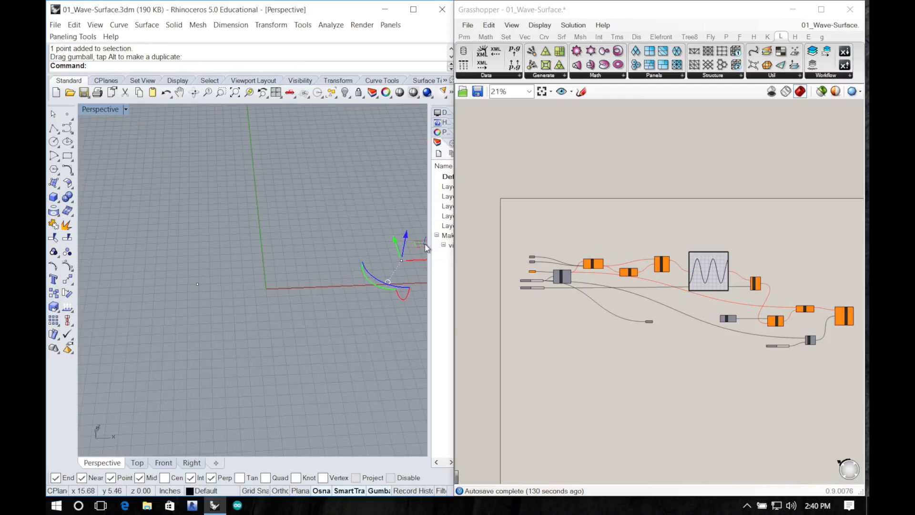
left_click_drag(419, 261, 339, 195)
left_click(323, 262)
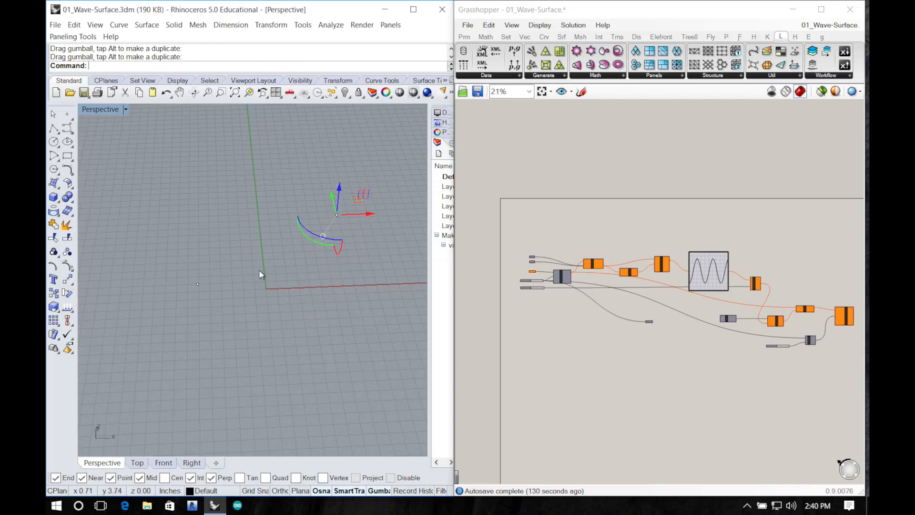
Step: Shift the point on the negative side farther from the origin along the negative X direction
left_click(197, 284)
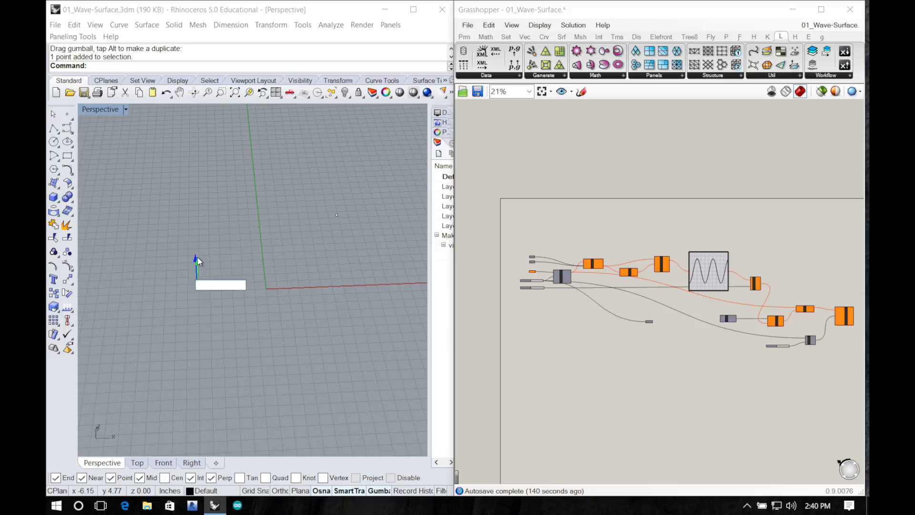
right_click_drag(175, 243, 218, 303)
left_click(213, 302)
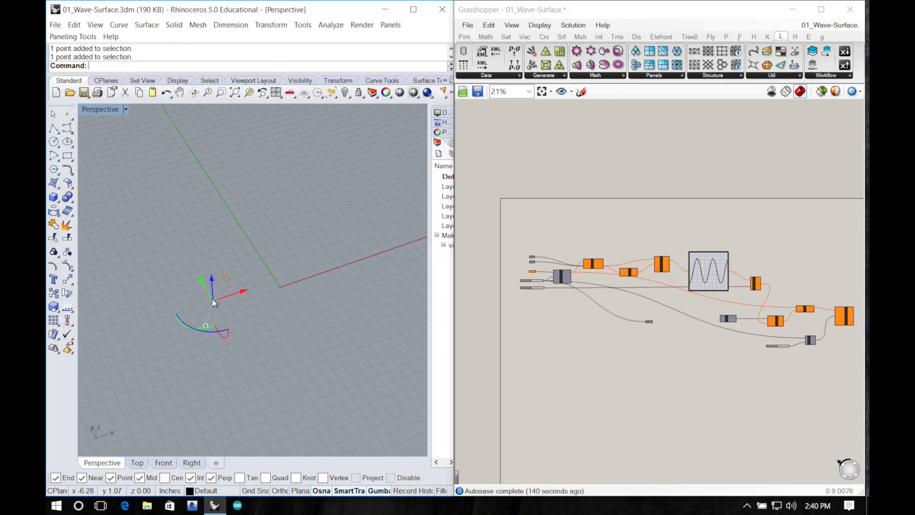
left_click(234, 261)
left_click(213, 302)
left_click_drag(237, 292, 195, 301)
left_click(253, 298)
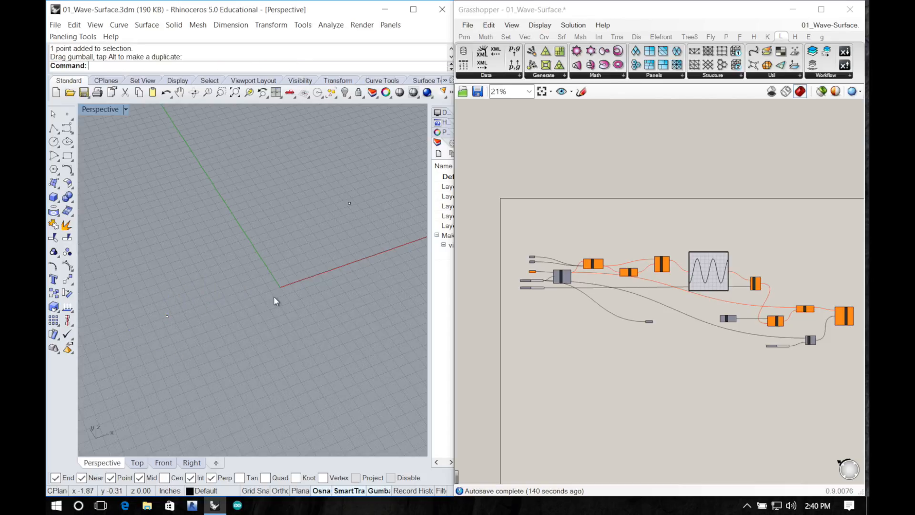
right_click_drag(275, 297, 336, 283)
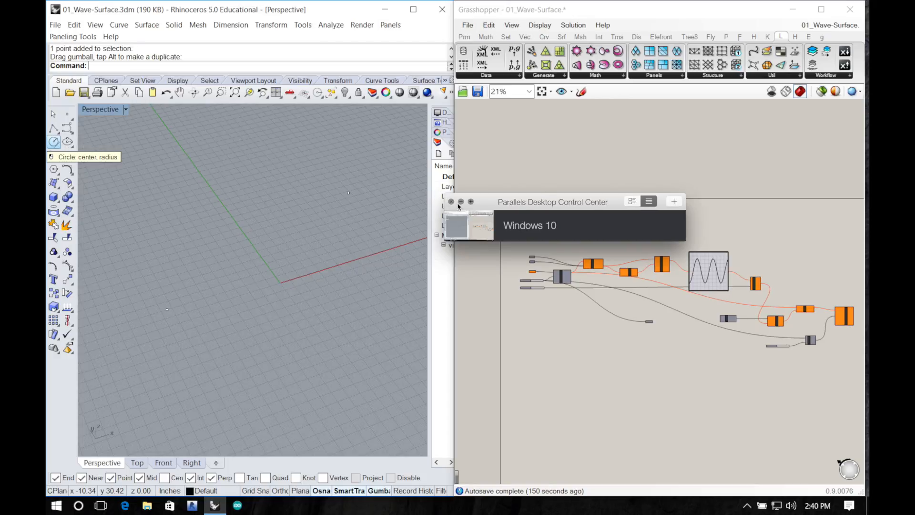
Step: Dismiss the Parallels Desktop Control Center window and draw a circle centred at 0,0,0 with a radius of 3
left_click(460, 201)
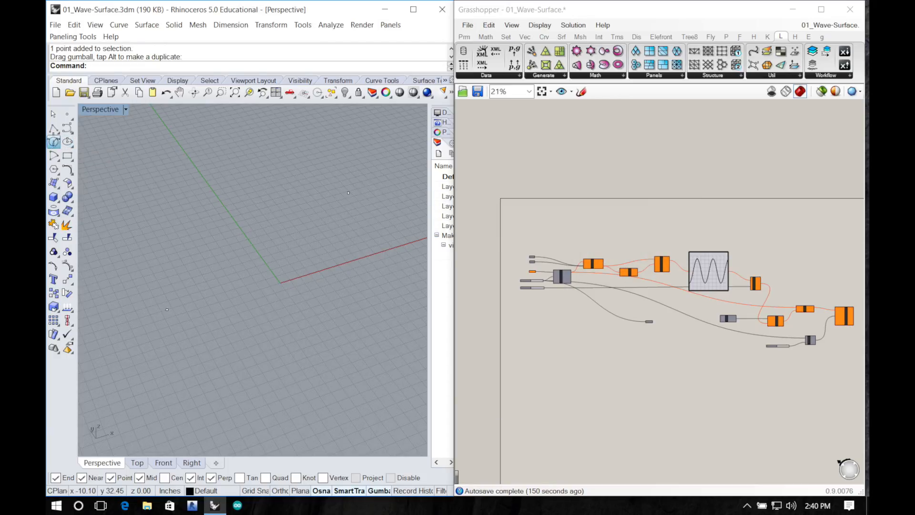
left_click(54, 142)
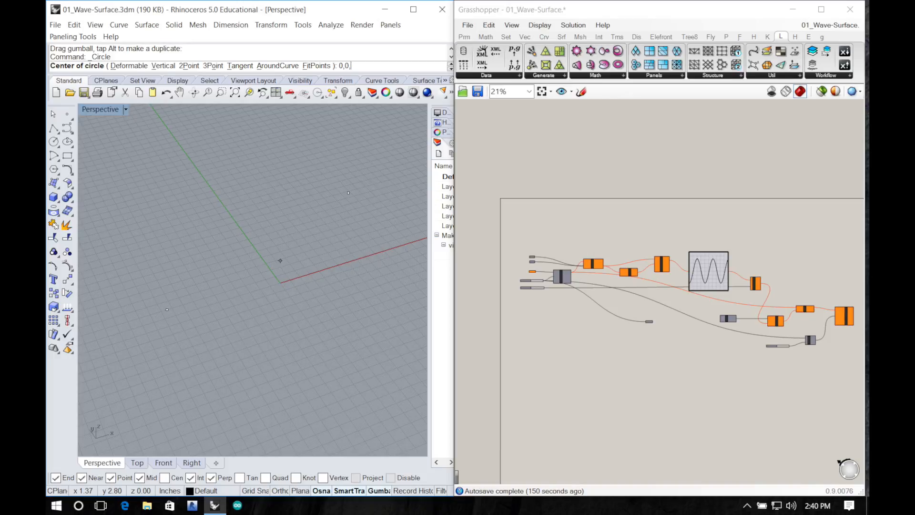
key("Return")
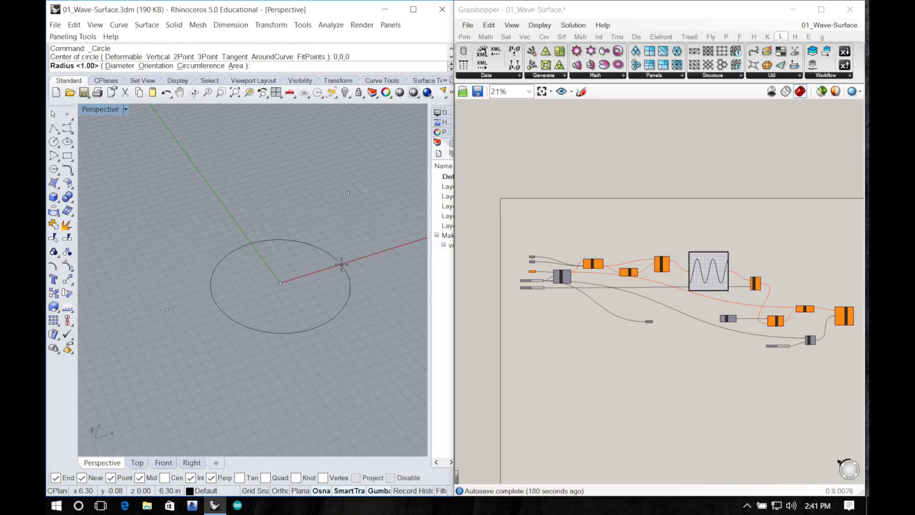
key("Return")
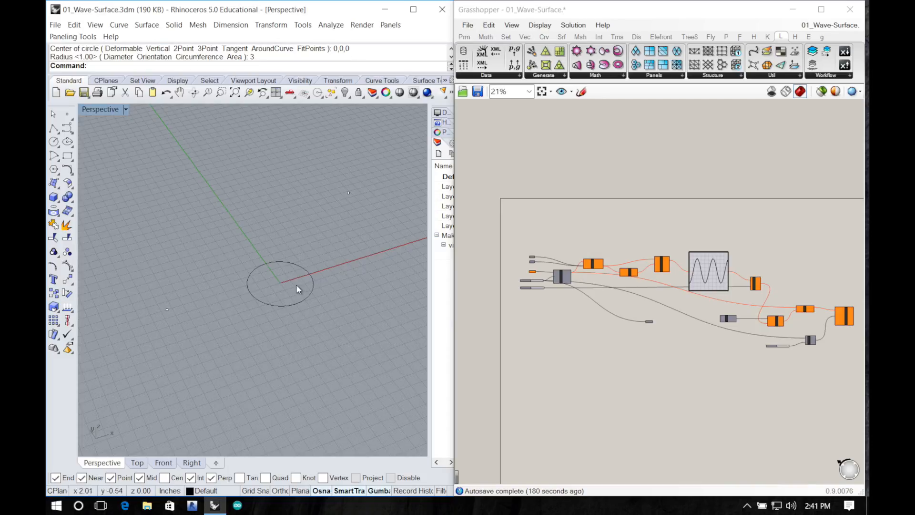
Step: Duplicate the circle in place at the origin
scroll(295, 284, "up", 6)
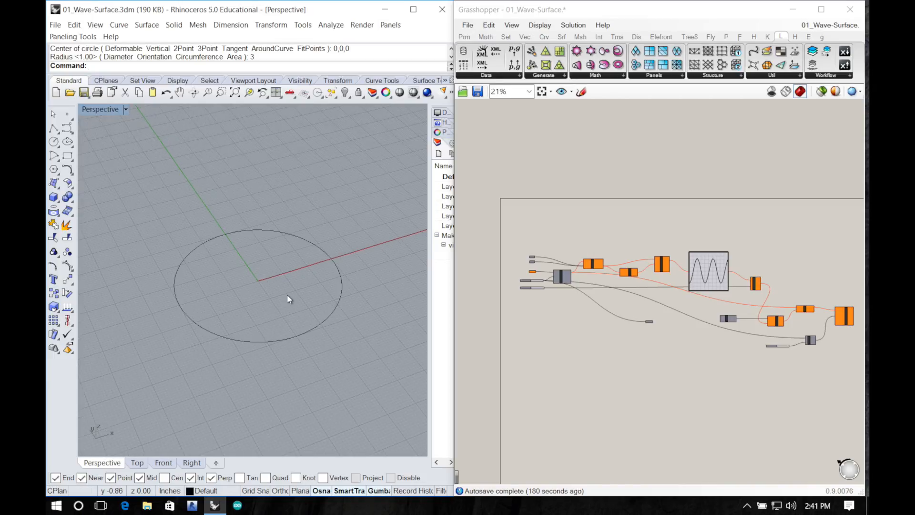
right_click_drag(294, 270, 295, 316)
left_click(348, 308)
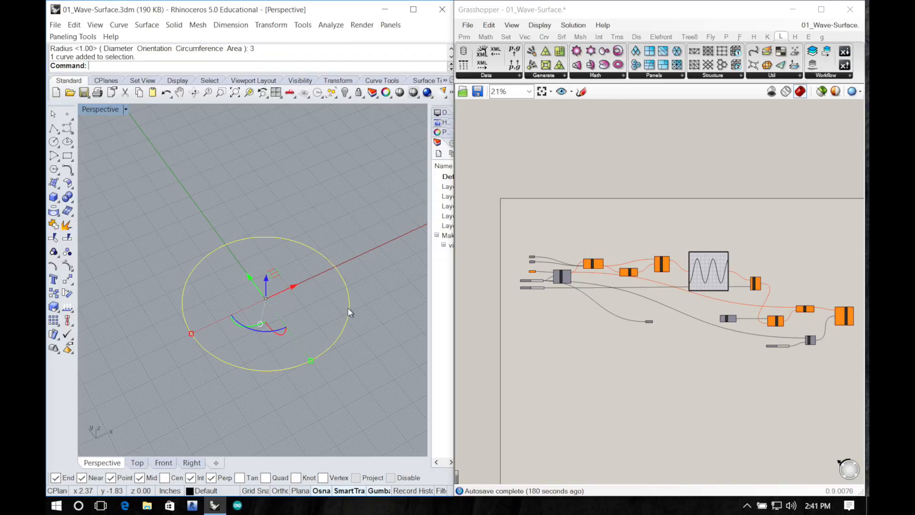
key("ctrl+c")
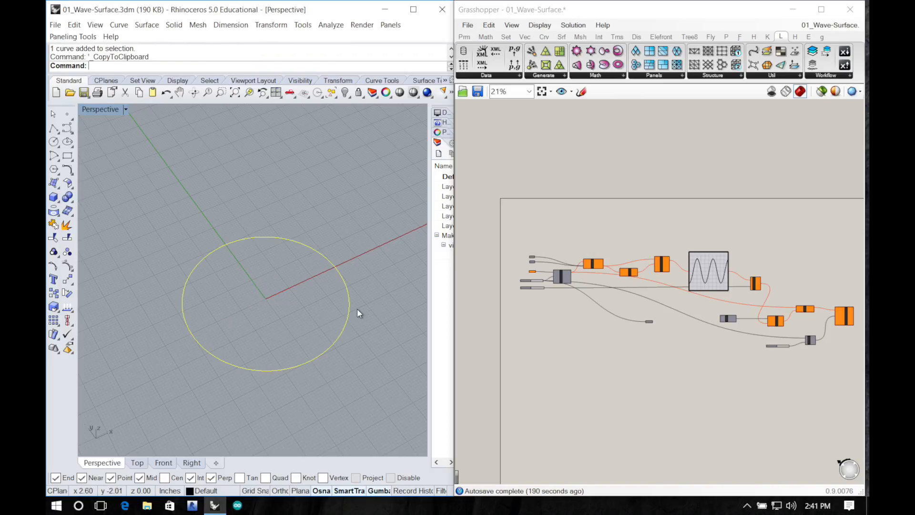
right_click_drag(358, 308, 327, 290)
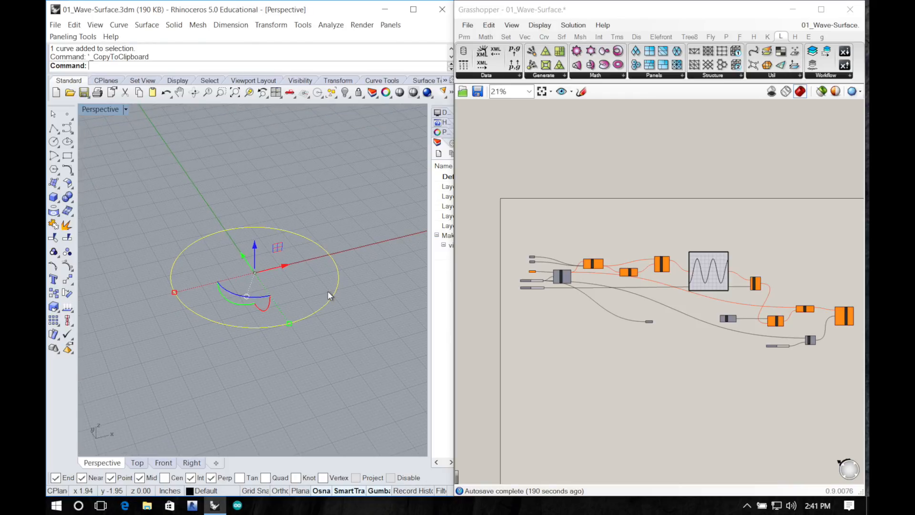
key("ctrl+v")
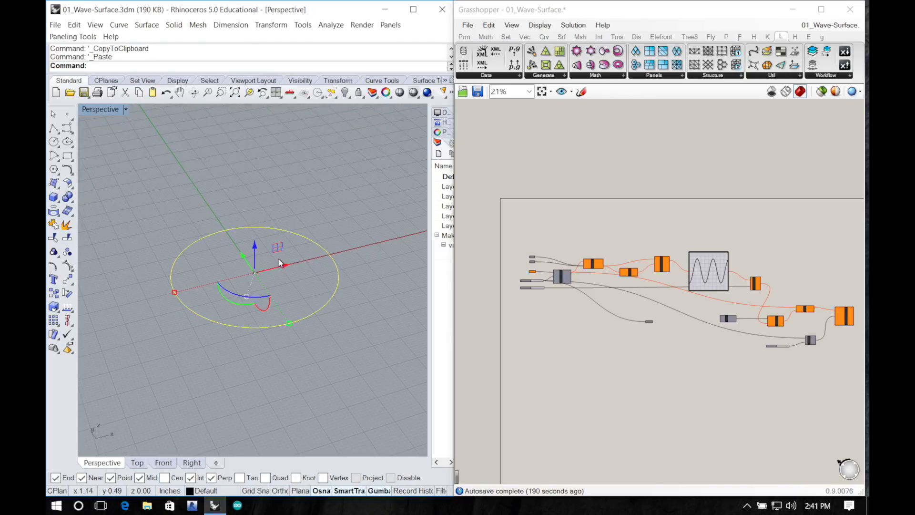
left_click(351, 350)
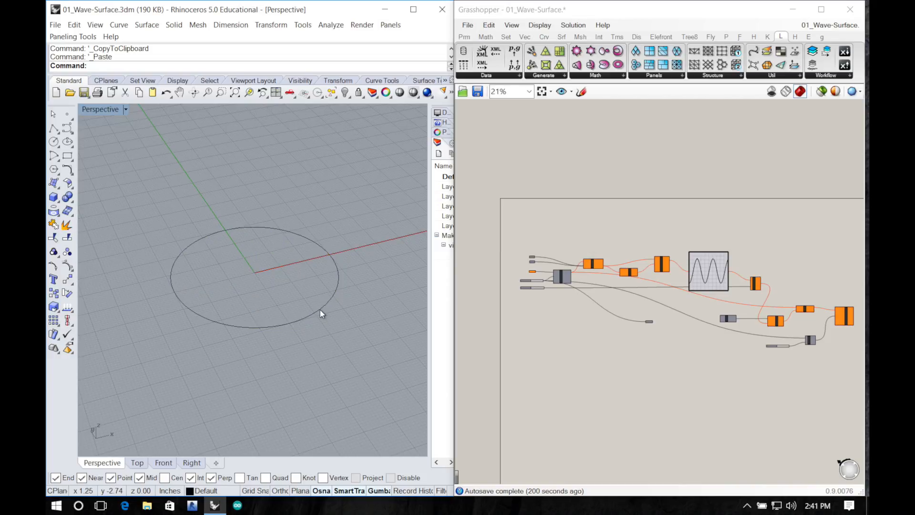
Step: Select one of the two coincident circles and raise it vertically above the other
left_click(319, 309)
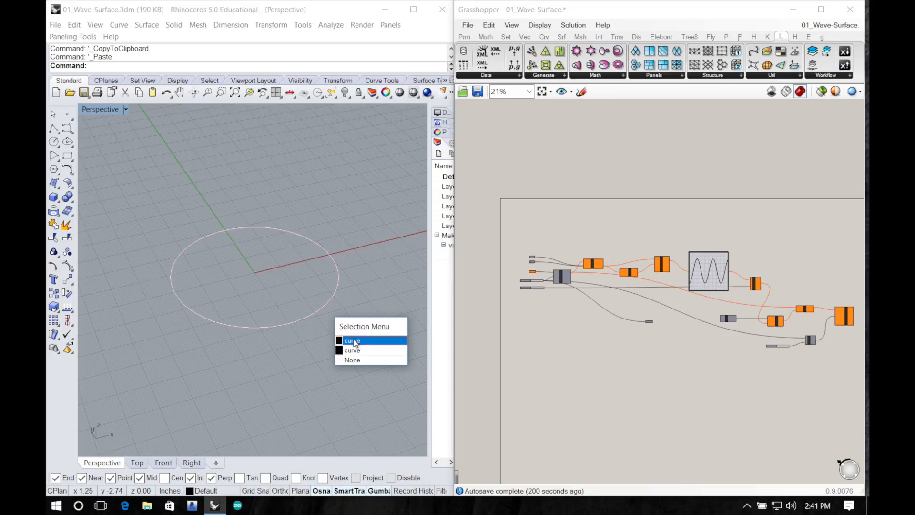
left_click(353, 340)
left_click(314, 315)
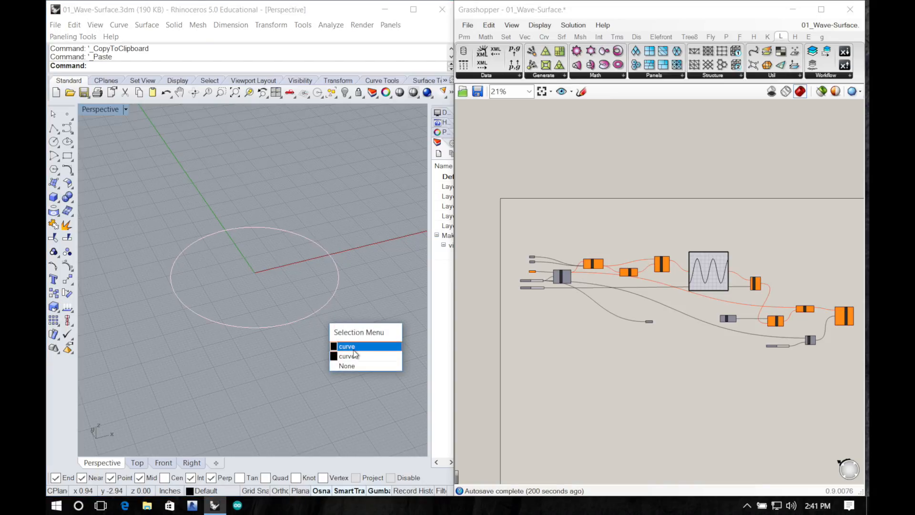
left_click(349, 344)
left_click(316, 322)
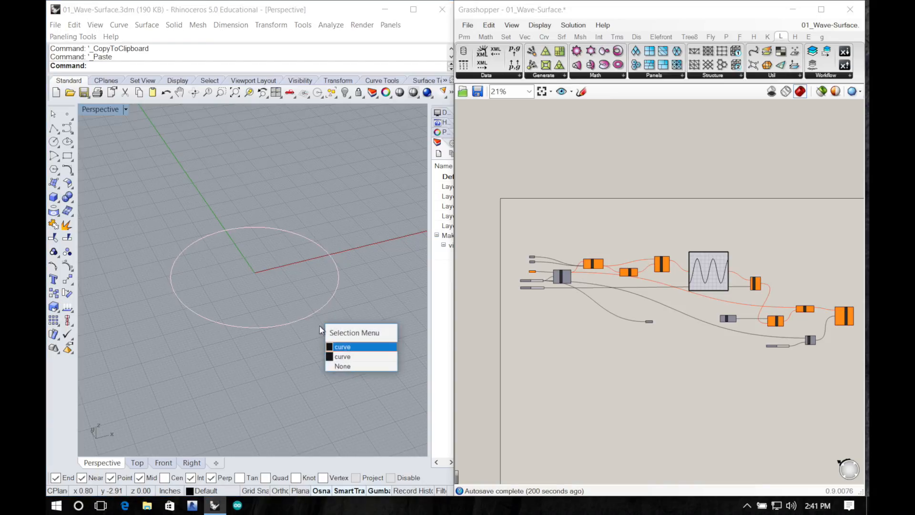
left_click(345, 357)
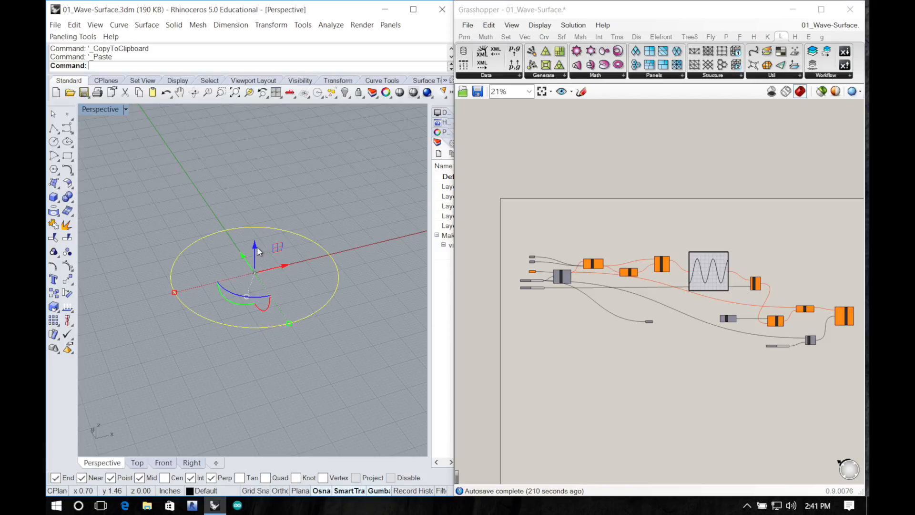
left_click_drag(255, 247, 258, 165)
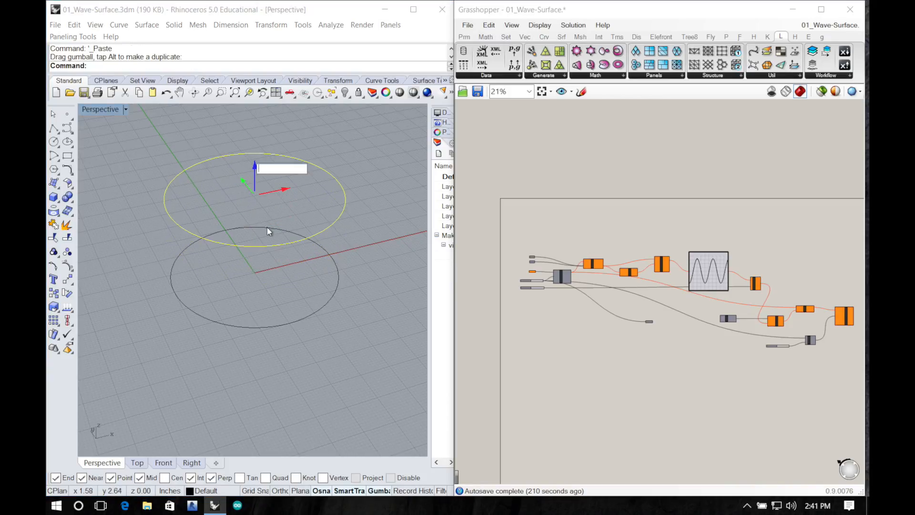
left_click(304, 146)
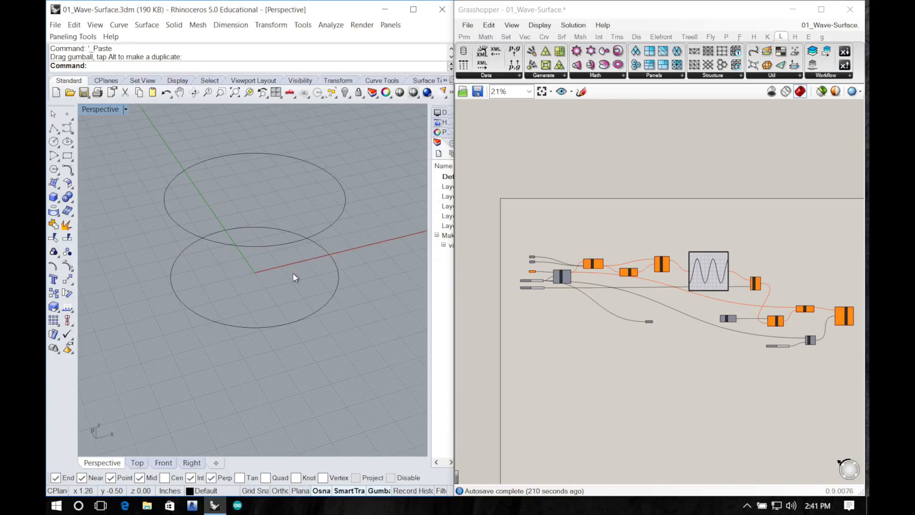
Step: Duplicate both circles and raise the copies vertically to form a stack of four circles
scroll(292, 272, "down", 5)
mouse_move(300, 267)
right_mouse_down()
mouse_move(327, 213)
mouse_move(290, 262)
right_mouse_up()
left_click_drag(202, 181, 353, 322)
left_click_drag(225, 205, 334, 316)
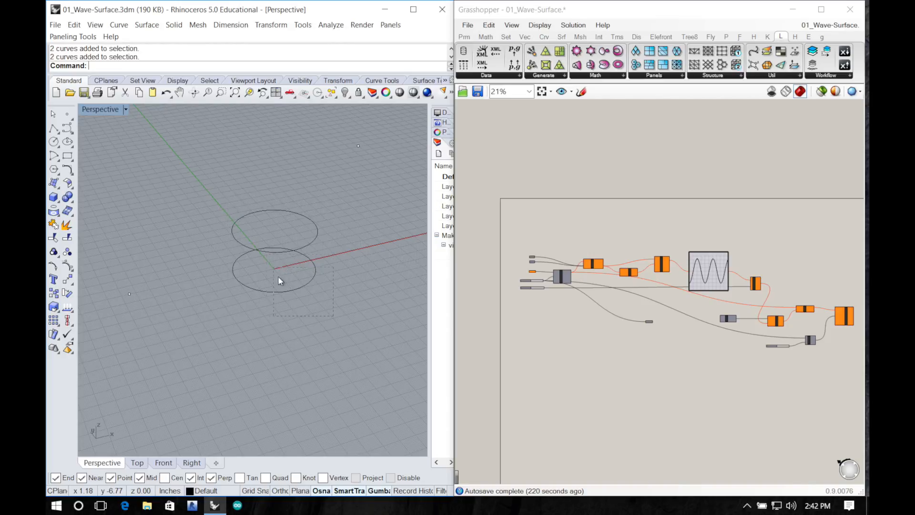
left_click_drag(220, 192, 321, 318)
left_click_drag(211, 194, 355, 324)
key("ctrl+c")
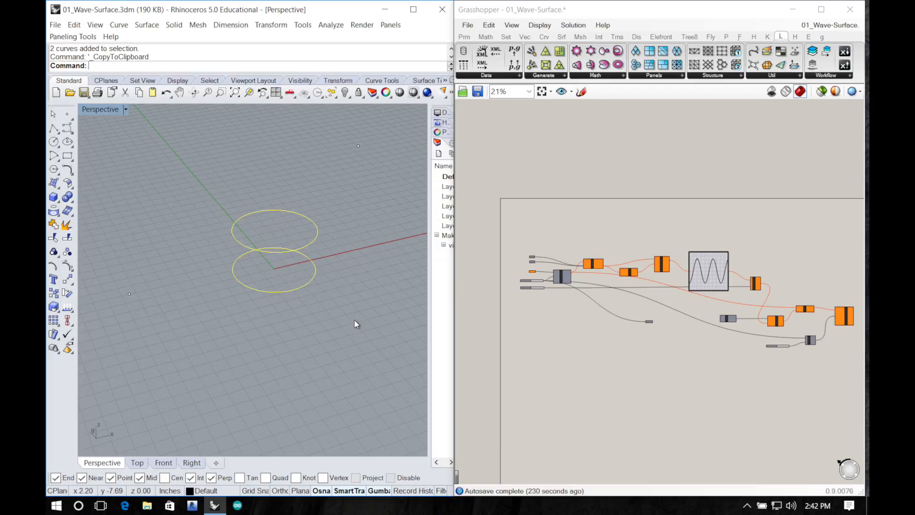
key("ctrl+v")
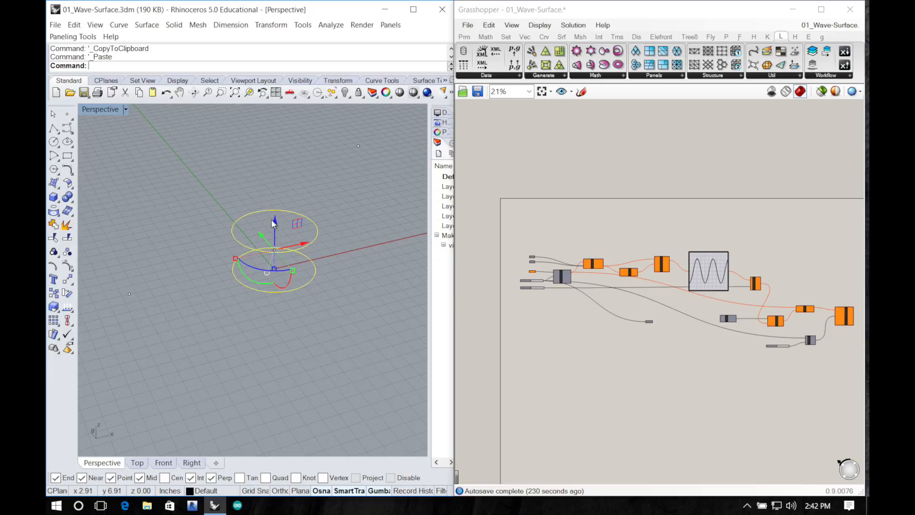
left_click_drag(274, 222, 274, 136)
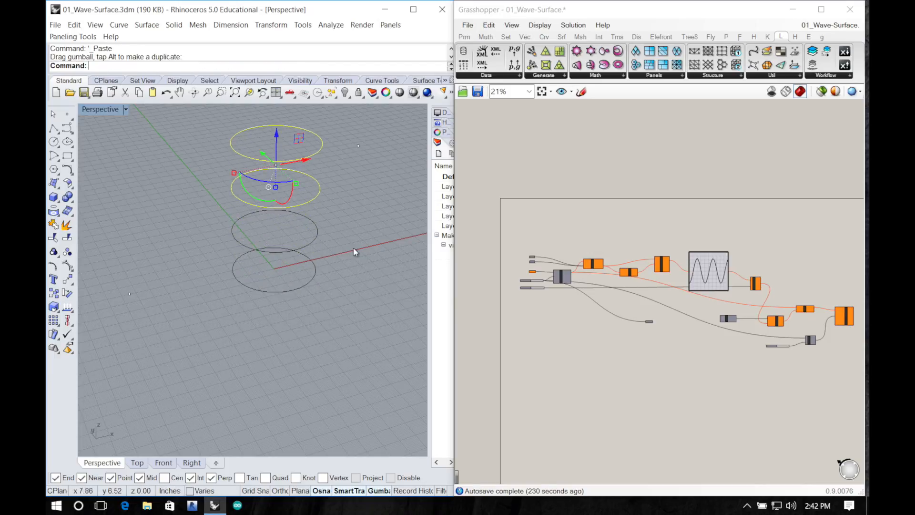
left_click(291, 313)
right_click_drag(291, 312, 269, 315)
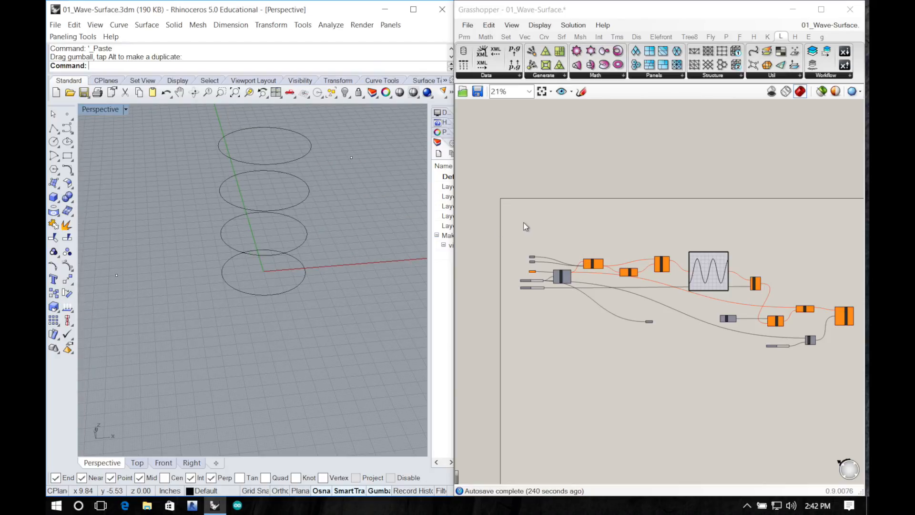
Step: Add a Curve parameter to an empty area of the Grasshopper canvas above the existing Point and Surface parameters
scroll(522, 219, "down", 2)
scroll(523, 219, "up", 10)
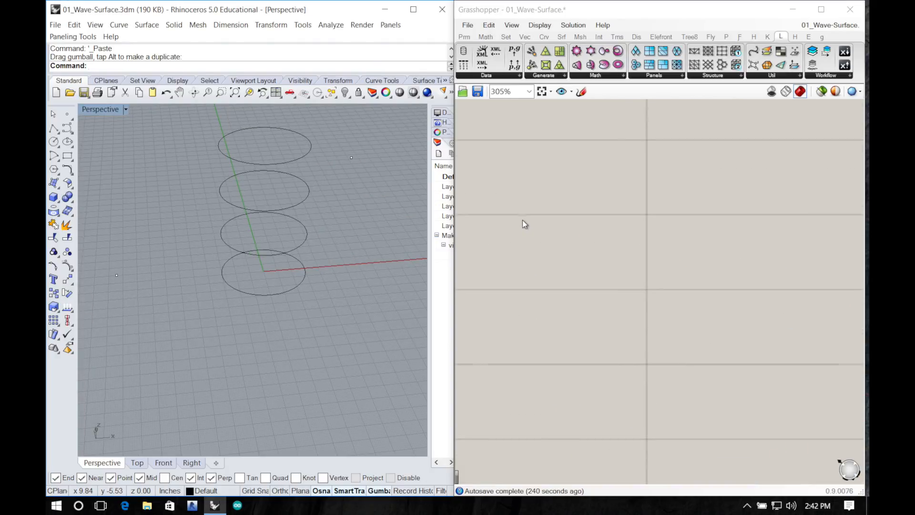
scroll(522, 219, "down", 6)
right_click_drag(522, 219, 551, 204)
scroll(554, 208, "up", 6)
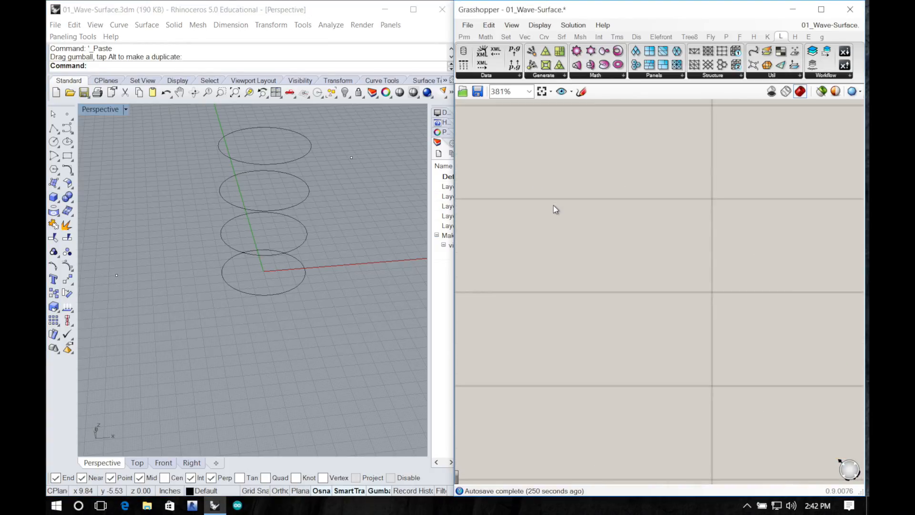
scroll(553, 205, "down", 11)
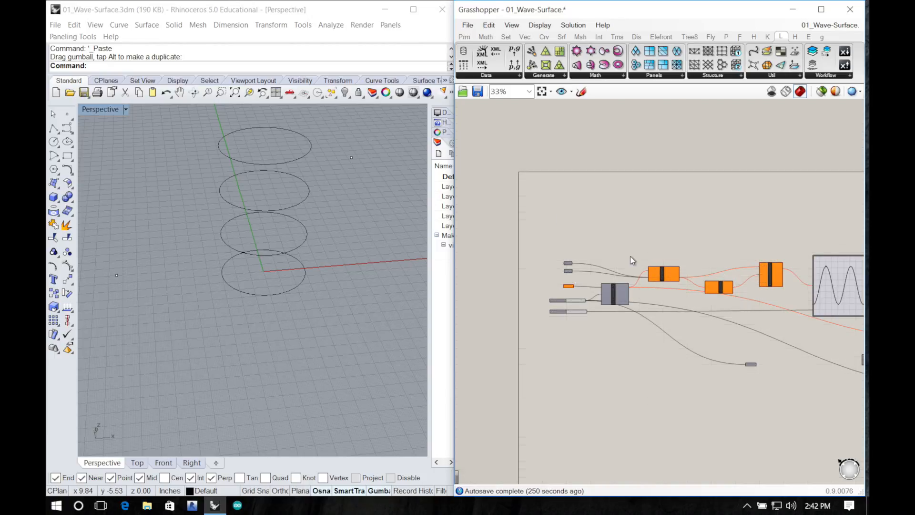
right_click_drag(630, 256, 577, 251)
scroll(555, 300, "up", 4)
right_click_drag(546, 294, 605, 311)
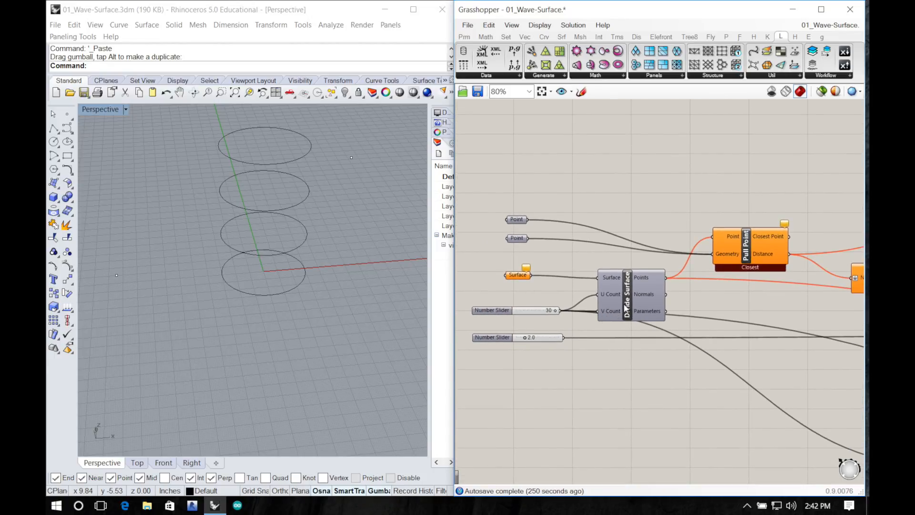
right_click_drag(640, 334, 622, 347)
right_click_drag(537, 291, 661, 426)
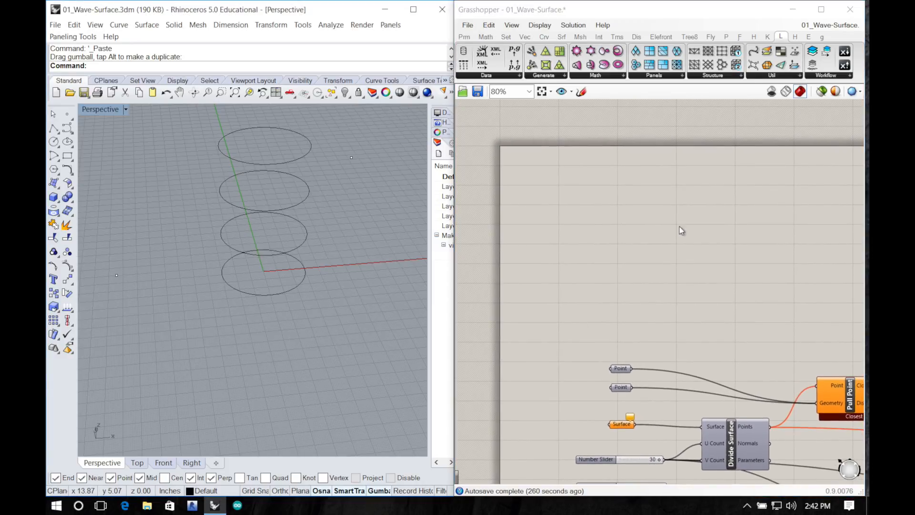
double_click(545, 196)
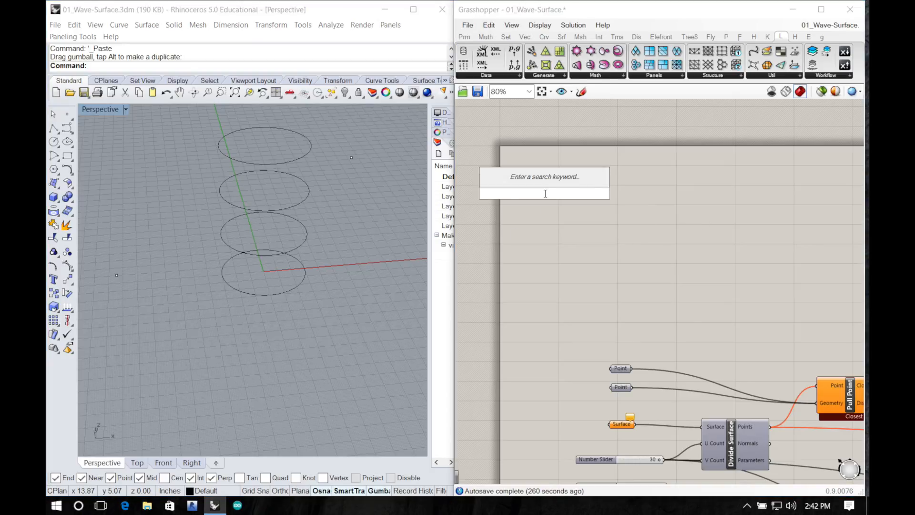
type("cruve")
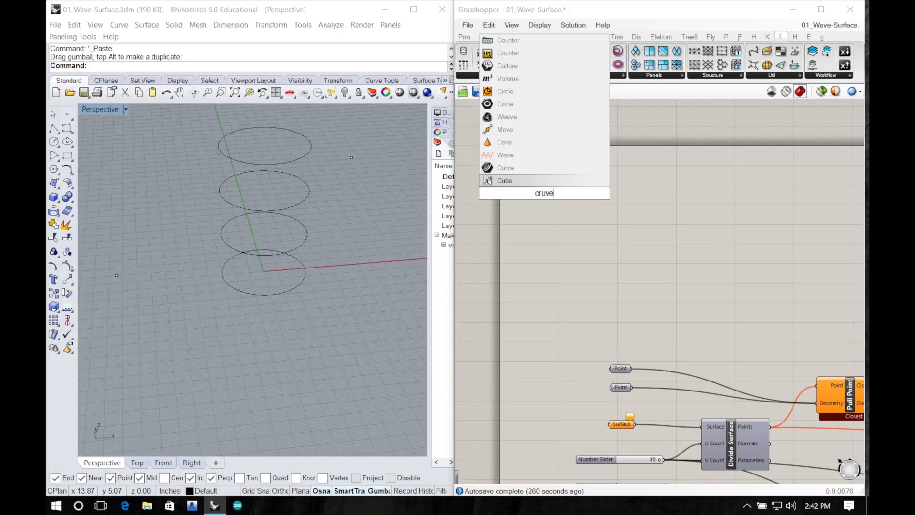
key("Up")
key("Return")
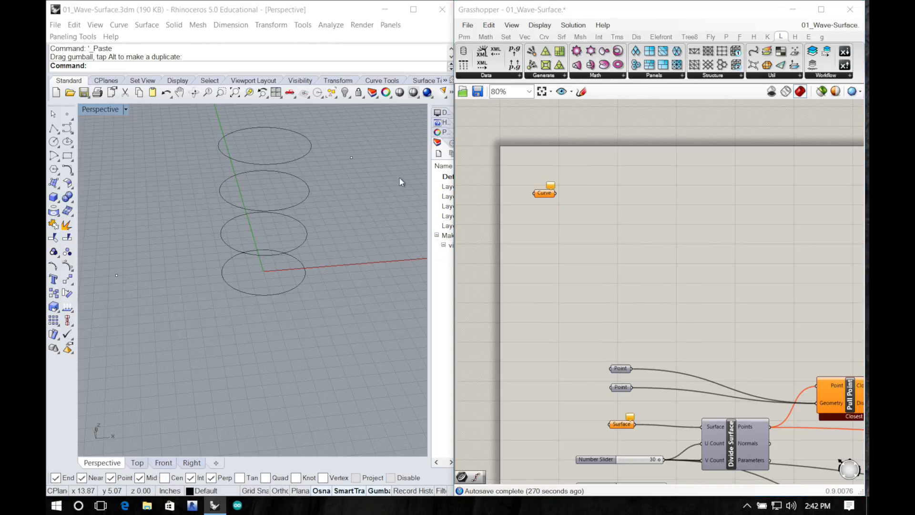
key("ctrl+c")
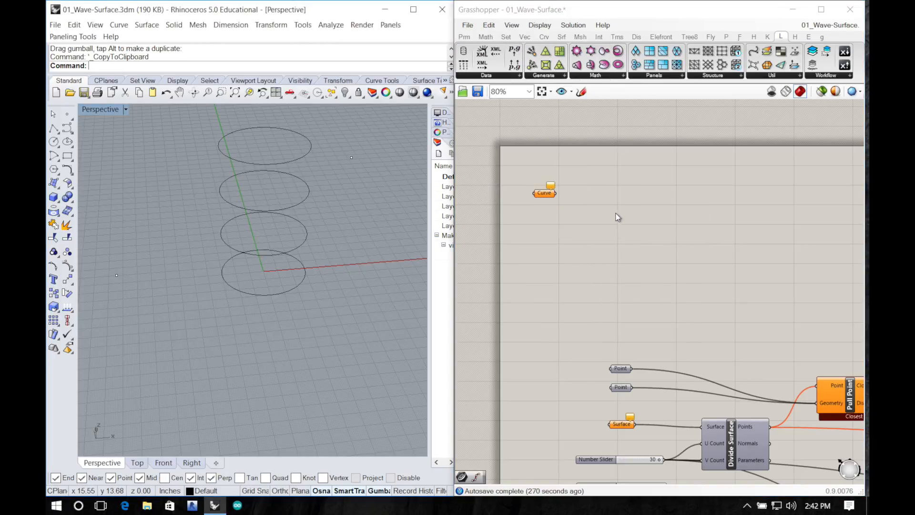
key("ctrl+v")
key("ctrl+z")
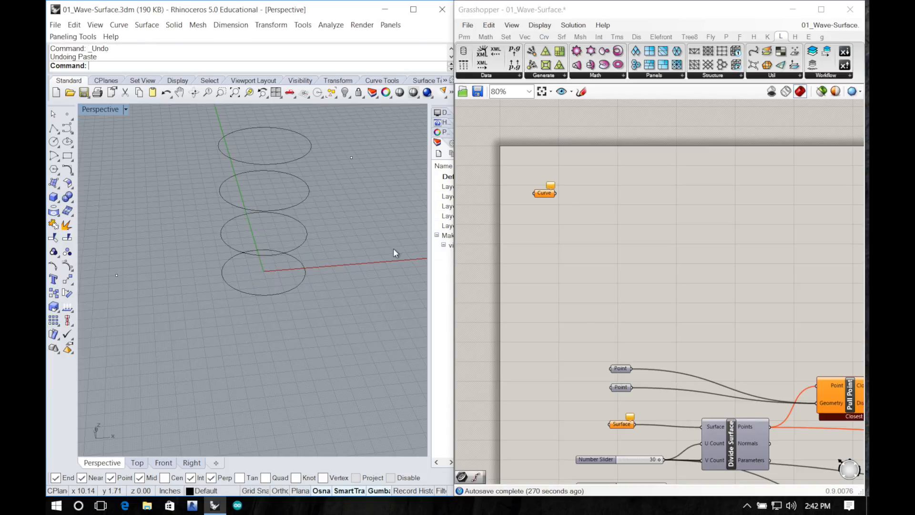
Step: Duplicate the Curve parameter three times and stack the copies in a column beneath the original
left_click(555, 227)
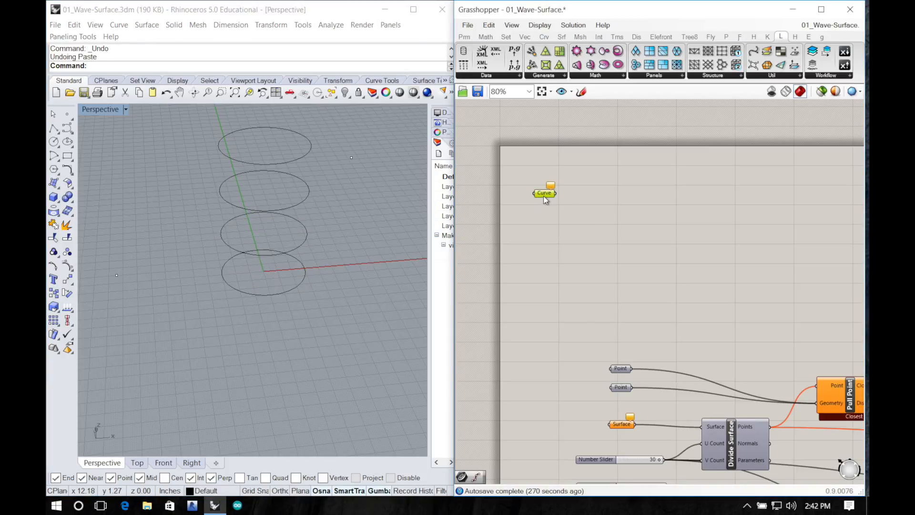
left_click(549, 220)
key("ctrl+v")
key("ctrl+v")
key("ctrl+v")
mouse_move(553, 208)
left_mouse_down()
mouse_move(541, 230)
mouse_move(542, 208)
left_mouse_up()
left_click(573, 212)
Step: Reference the top Rhino circle in the first Curve parameter and the second circle from the top in the second
left_click(302, 161)
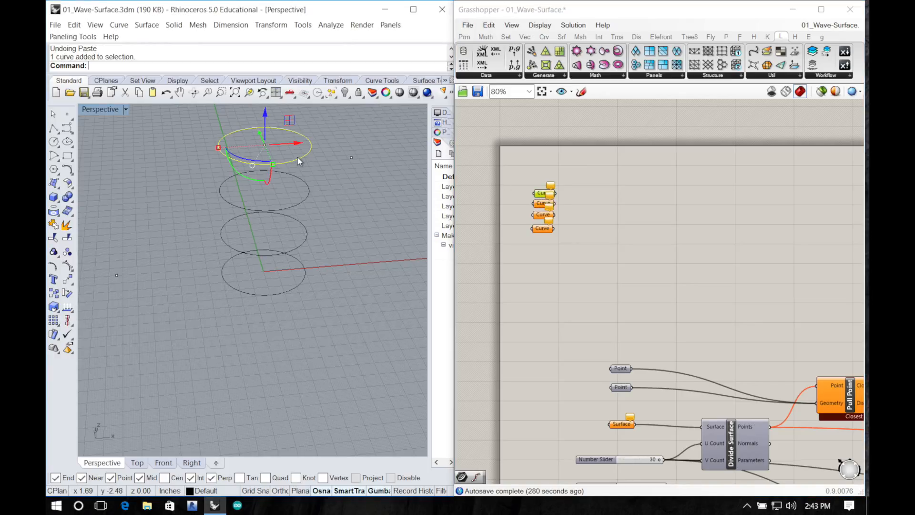
right_click(298, 158)
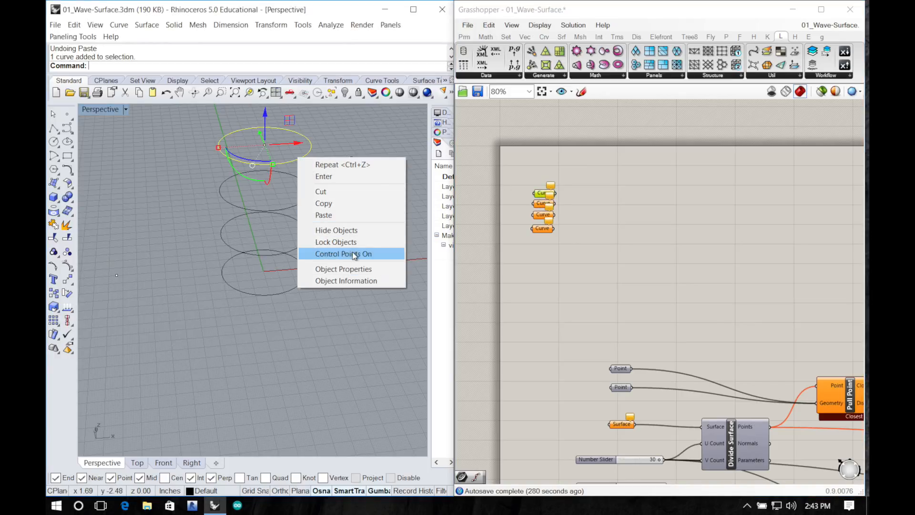
right_click(538, 196)
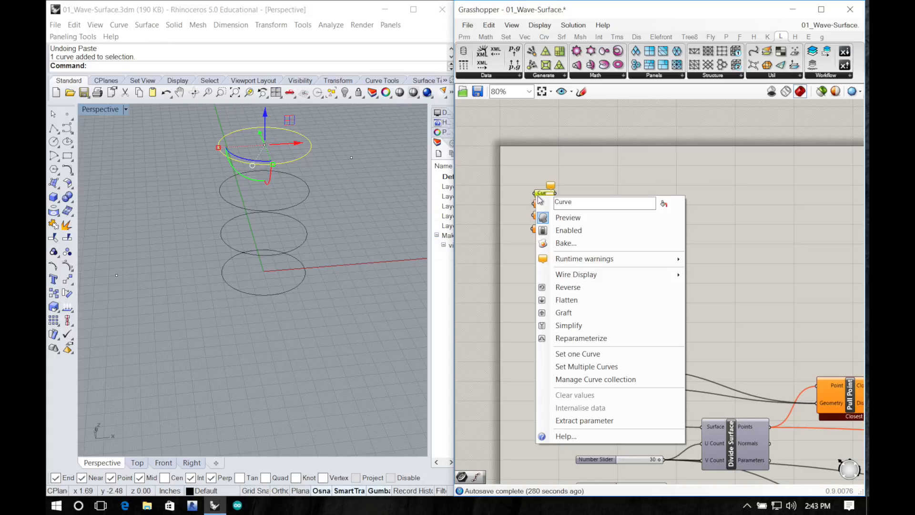
left_click(591, 353)
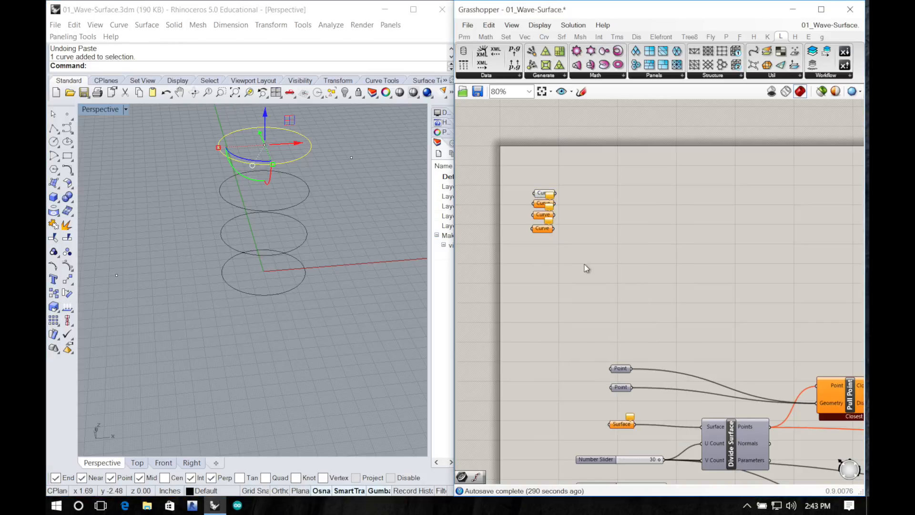
left_click(311, 197)
right_click(537, 210)
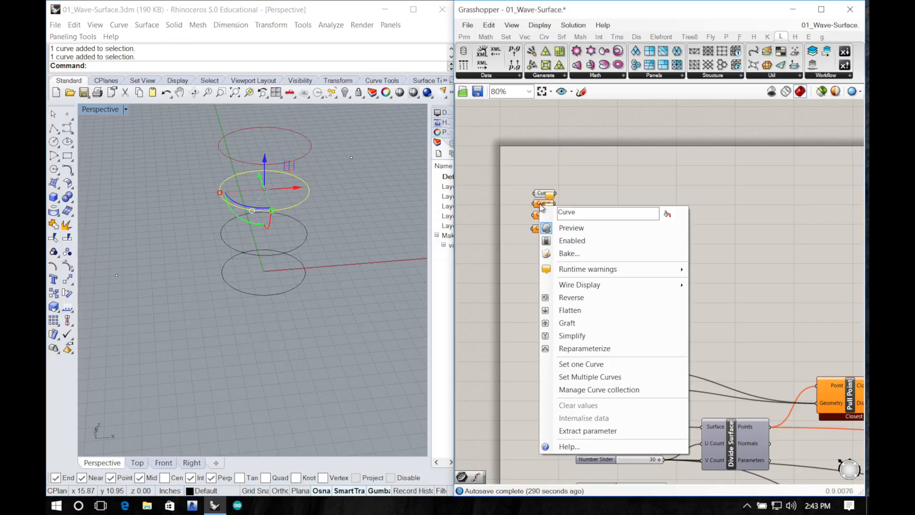
left_click(590, 361)
Step: Reference the third Rhino circle from the top in the third Curve parameter and the bottom circle in the fourth
left_click(303, 243)
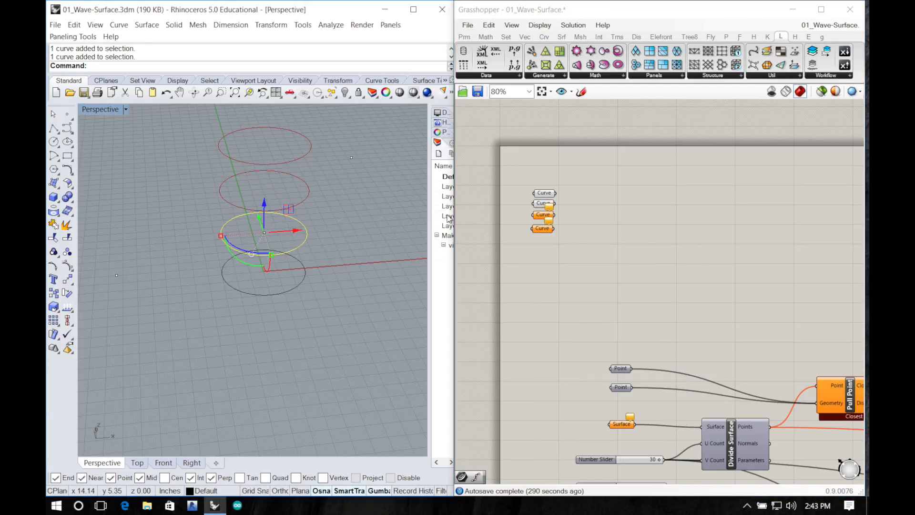
right_click(537, 216)
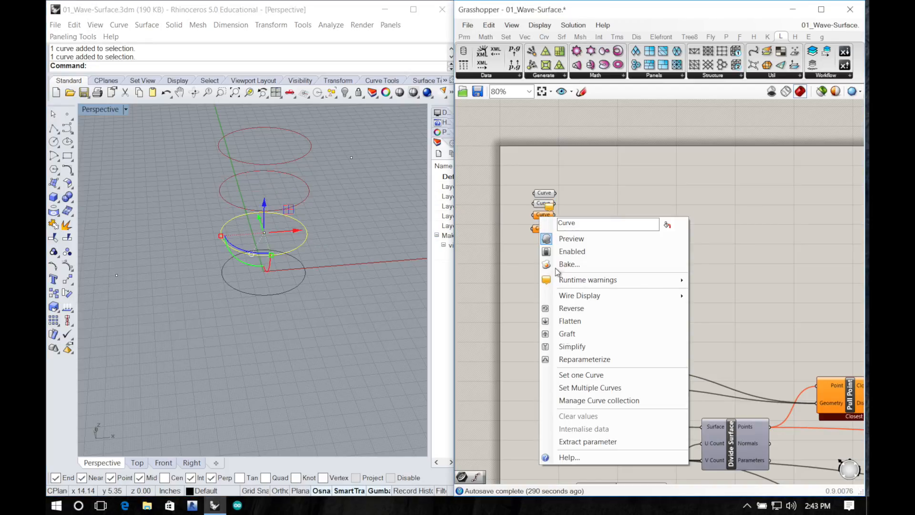
left_click(578, 379)
left_click(293, 285)
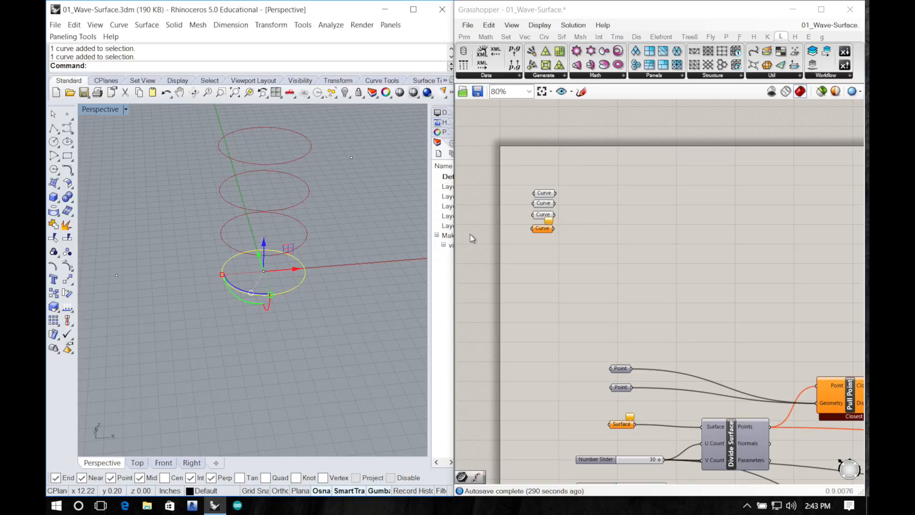
right_click(535, 232)
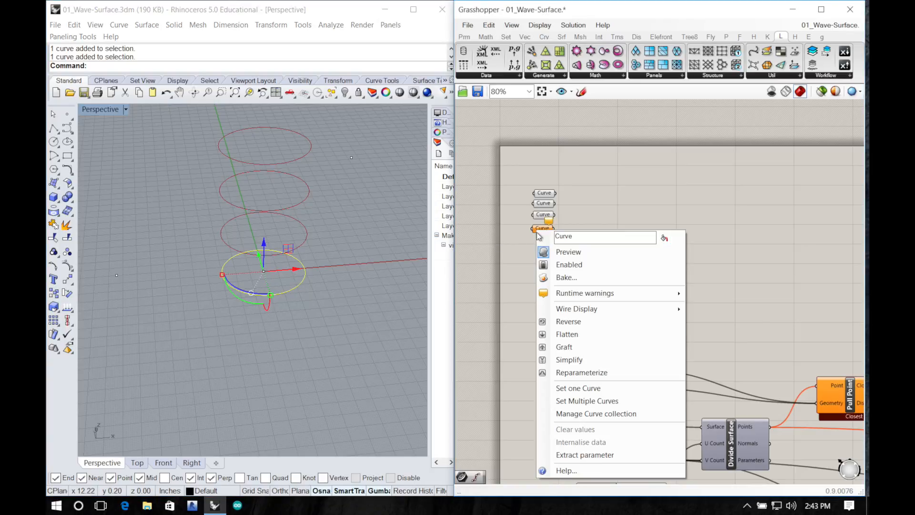
left_click(589, 389)
left_click(391, 262)
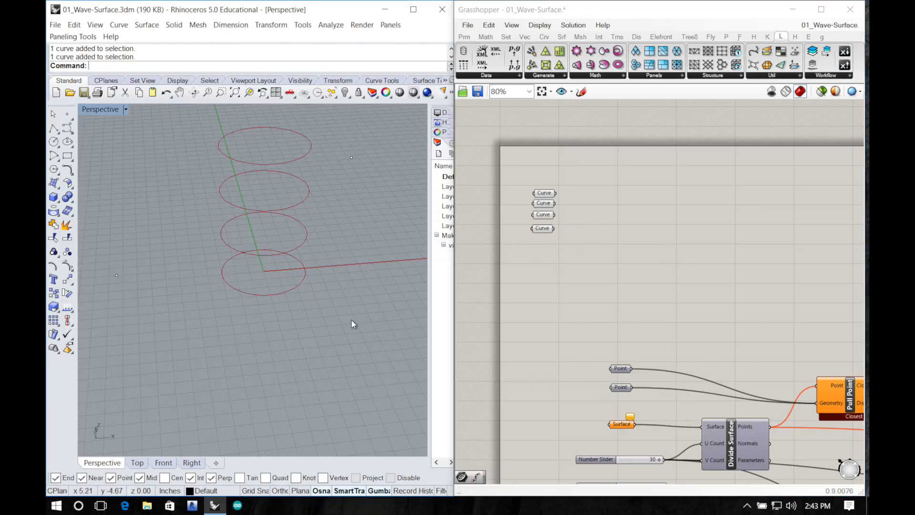
Step: Reference all four circles together in the first Curve parameter using Set Multiple Curves
mouse_move(319, 320)
left_mouse_down()
mouse_move(230, 130)
mouse_move(214, 119)
mouse_move(268, 158)
mouse_move(322, 316)
left_mouse_up()
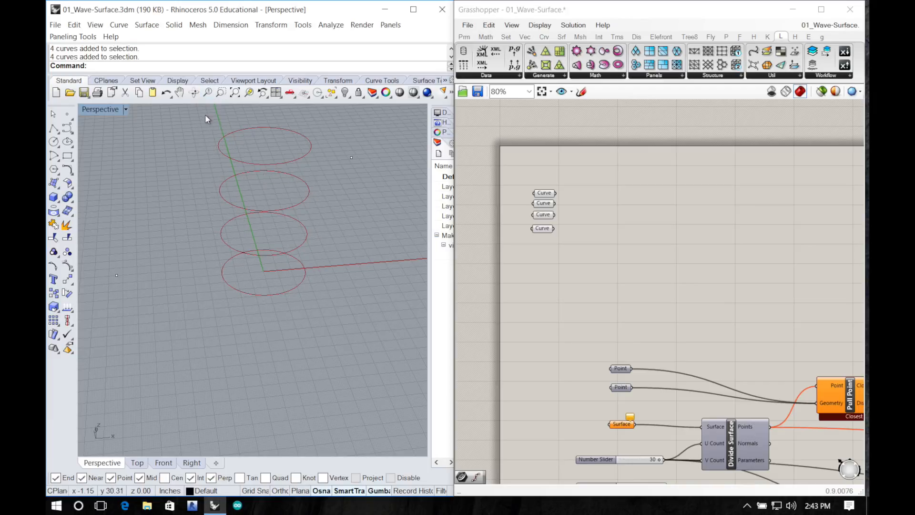
left_click_drag(205, 113, 313, 313)
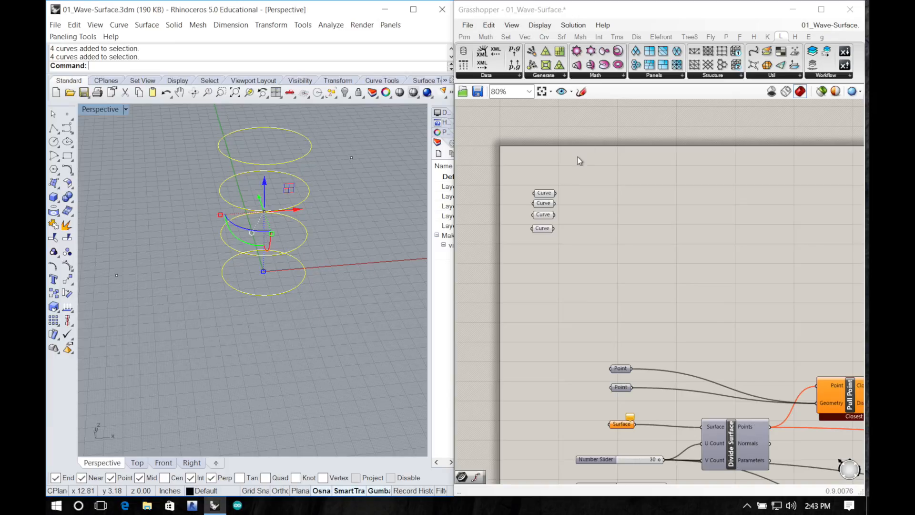
right_click(546, 193)
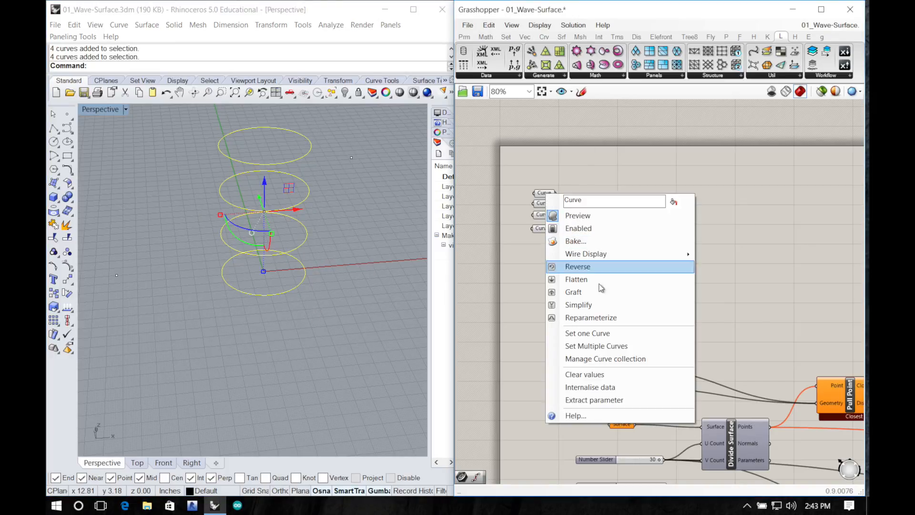
left_click(613, 348)
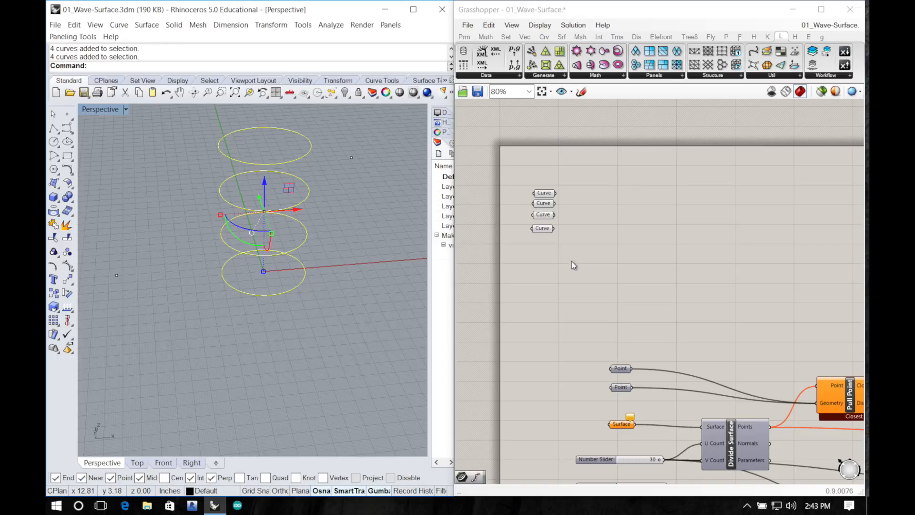
right_click(408, 233)
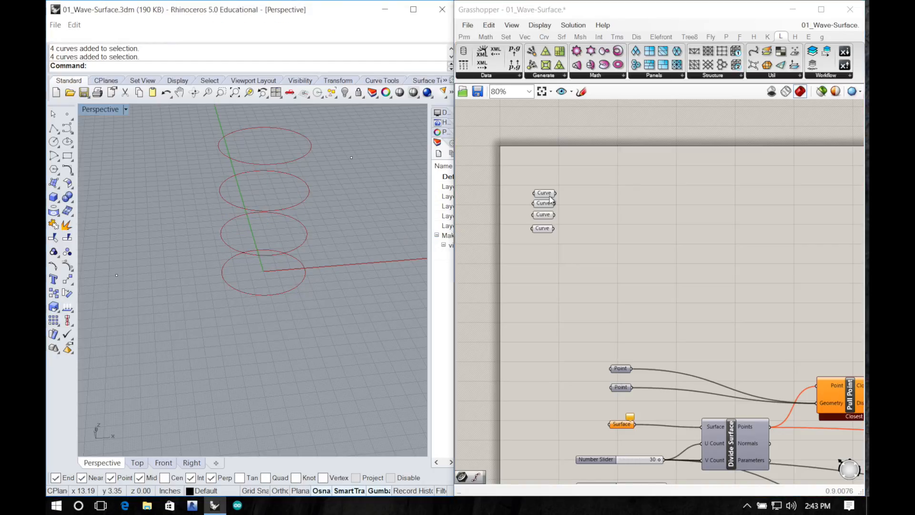
Step: Space the four Curve parameters evenly apart in their column
left_click(549, 195)
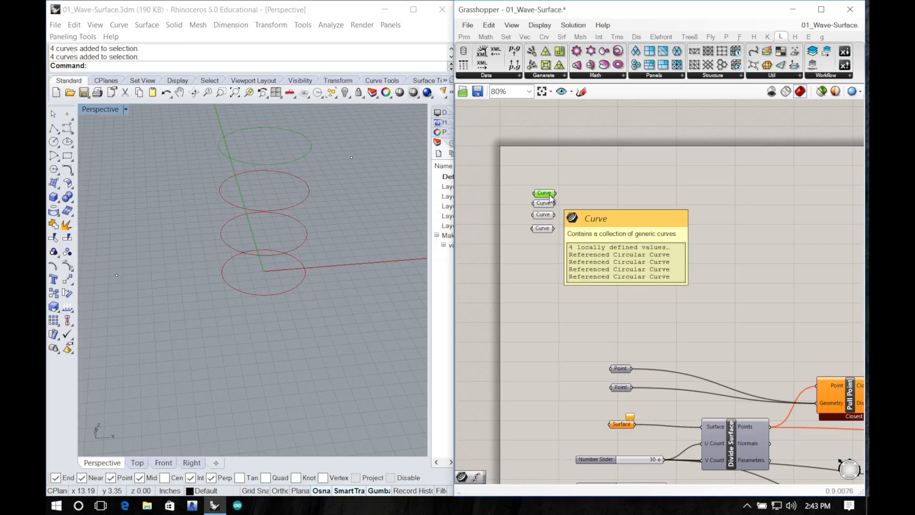
mouse_move(549, 196)
left_mouse_down()
mouse_move(547, 175)
mouse_move(545, 211)
left_mouse_up()
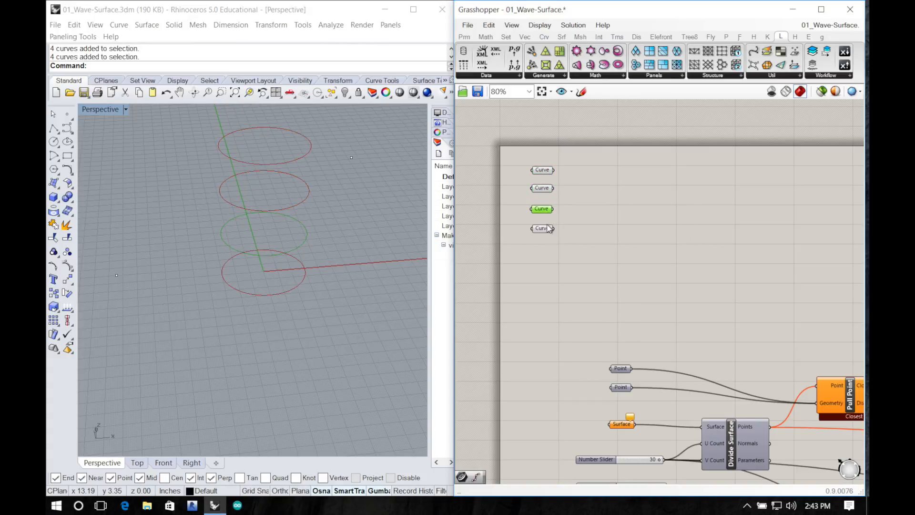
left_click(549, 229)
left_click(384, 229)
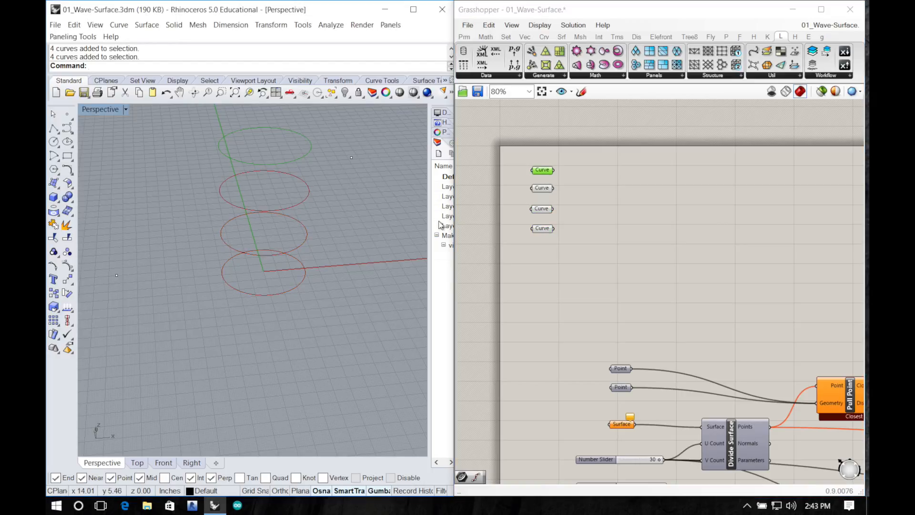
Step: Reference only the top circle in the first Curve parameter again
double_click(493, 224)
left_click(272, 172)
double_click(272, 164)
left_click(305, 155)
key("ctrl+v")
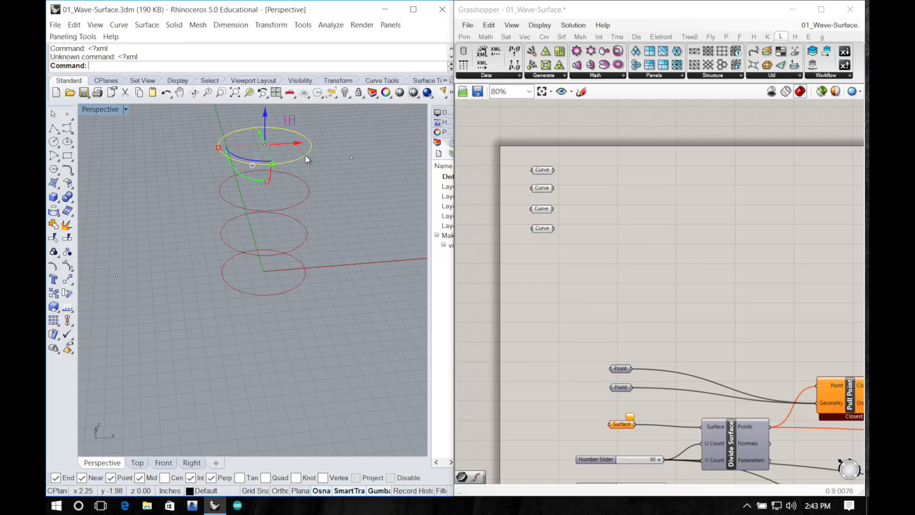
right_click(543, 170)
left_click(538, 170)
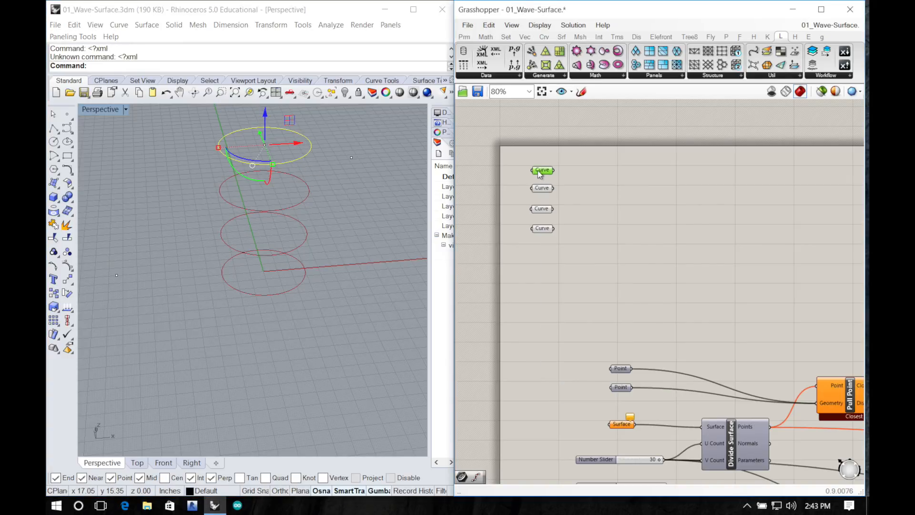
right_click(540, 173)
left_click(591, 322)
Step: Add a Loft component beside the column of four Curve parameters
right_click_drag(593, 245, 560, 280)
double_click(594, 244)
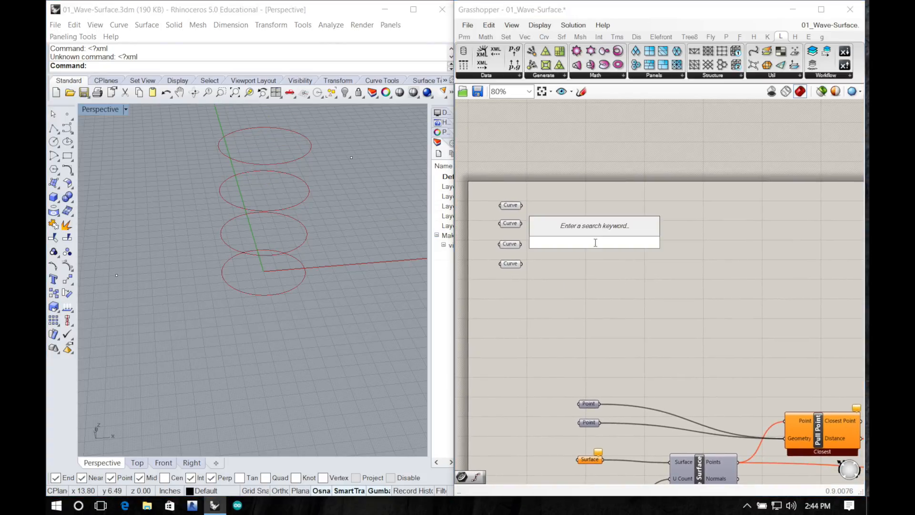
type("loft")
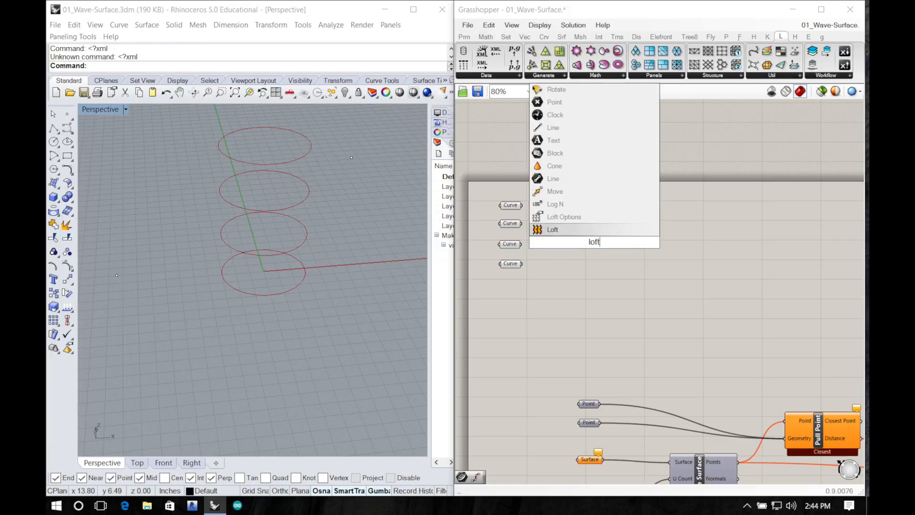
key("Return")
left_click_drag(599, 244, 619, 237)
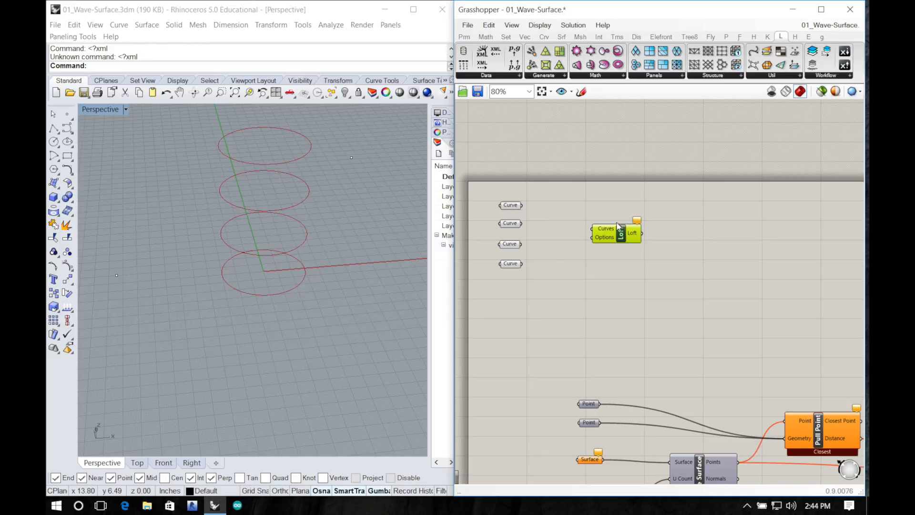
double_click(629, 255)
left_click(658, 210)
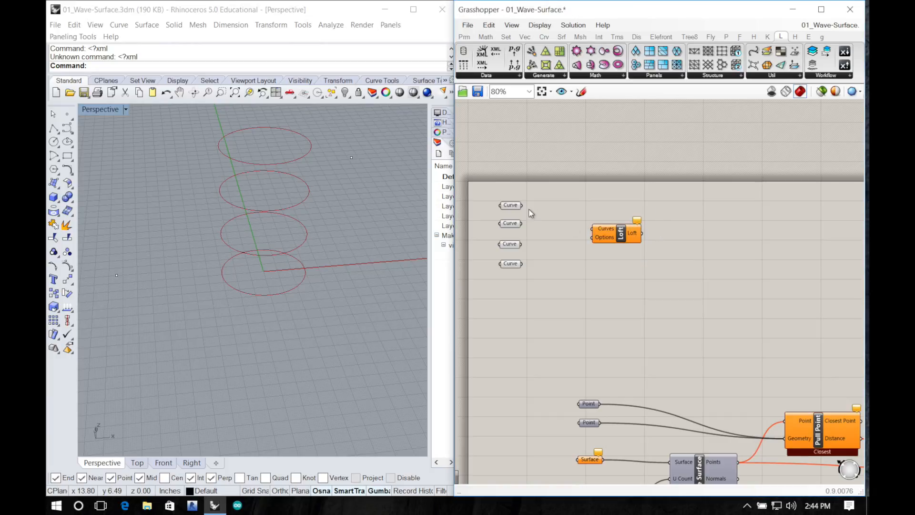
Step: Wire all four Curve parameters, from top to bottom, into the Loft component's Curves input
right_click_drag(527, 210, 508, 178)
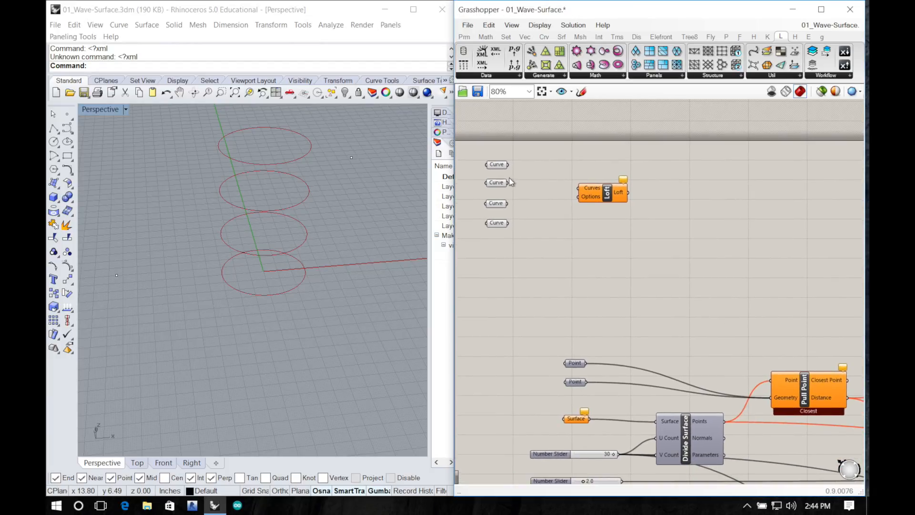
left_click_drag(509, 165, 577, 188)
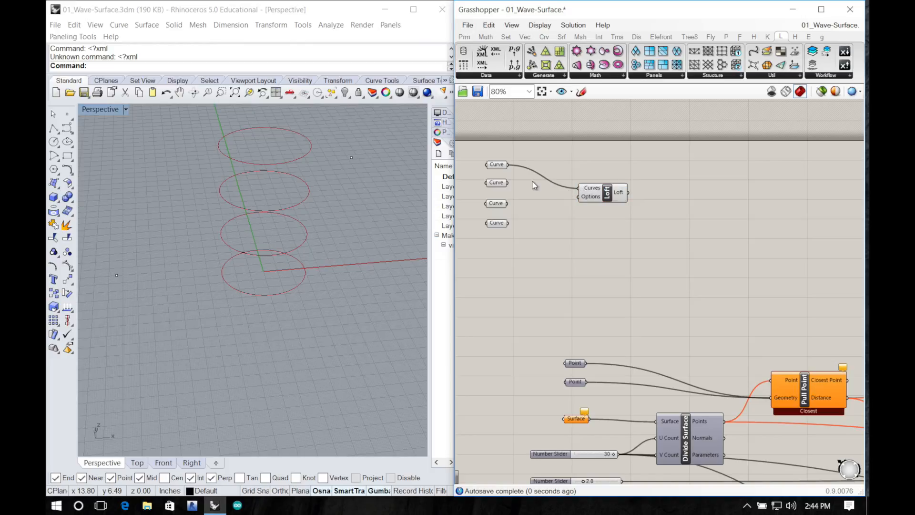
left_click_drag(508, 185, 578, 188)
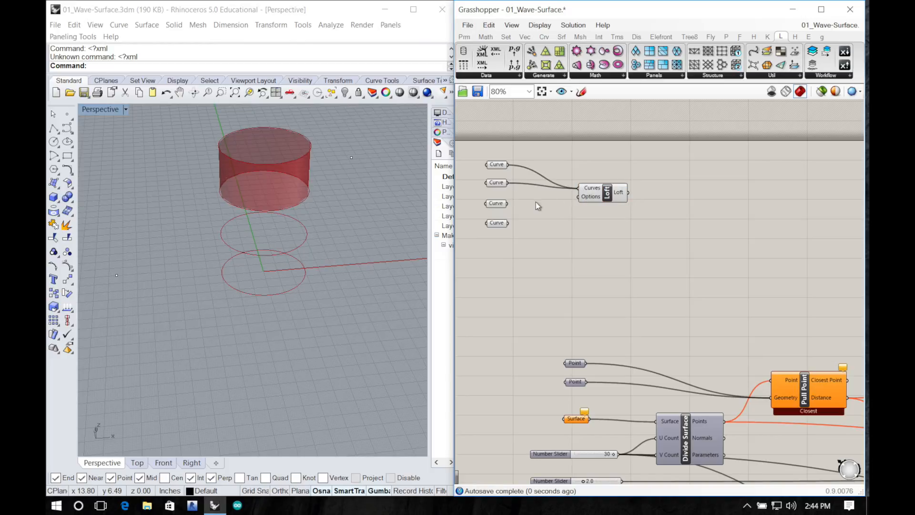
left_click_drag(509, 204, 578, 188, "shift")
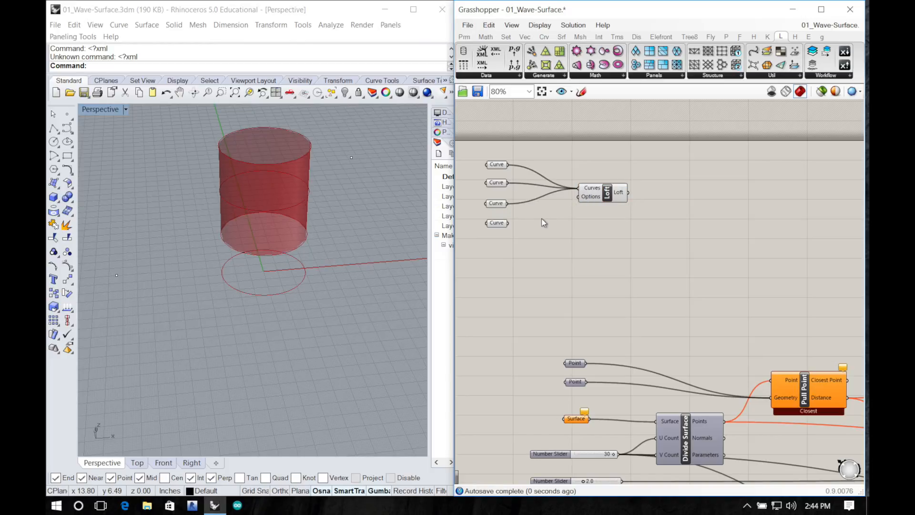
left_click_drag(514, 227, 578, 189, "shift")
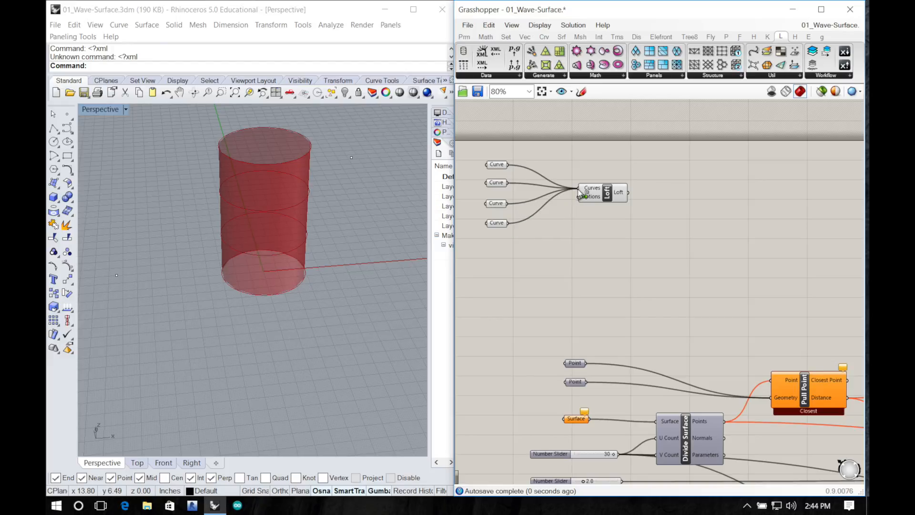
Step: Check which Rhino circle each of the Curve parameters references by highlighting them one at a time
double_click(577, 230)
double_click(536, 262)
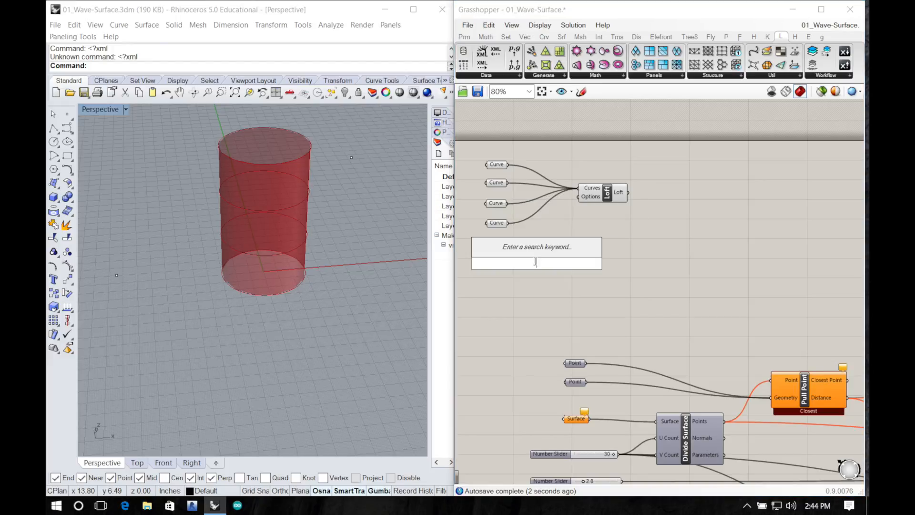
double_click(500, 166)
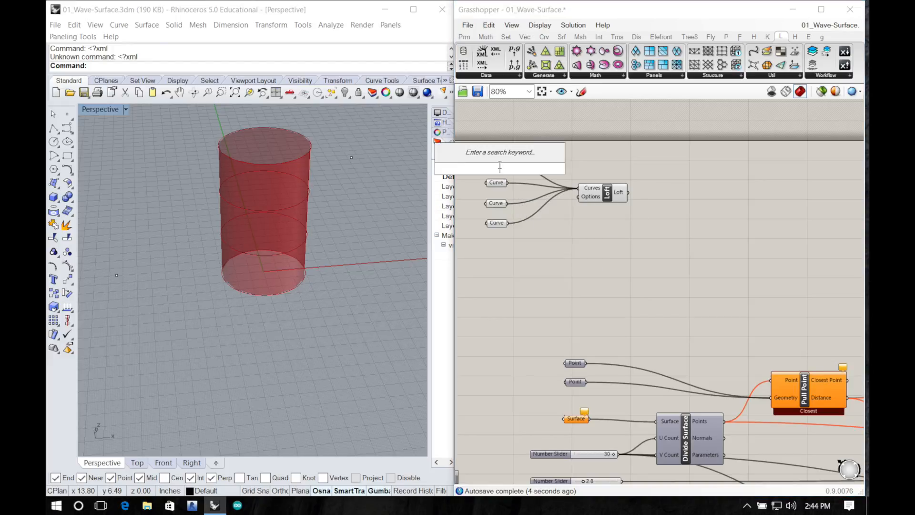
left_click(497, 182)
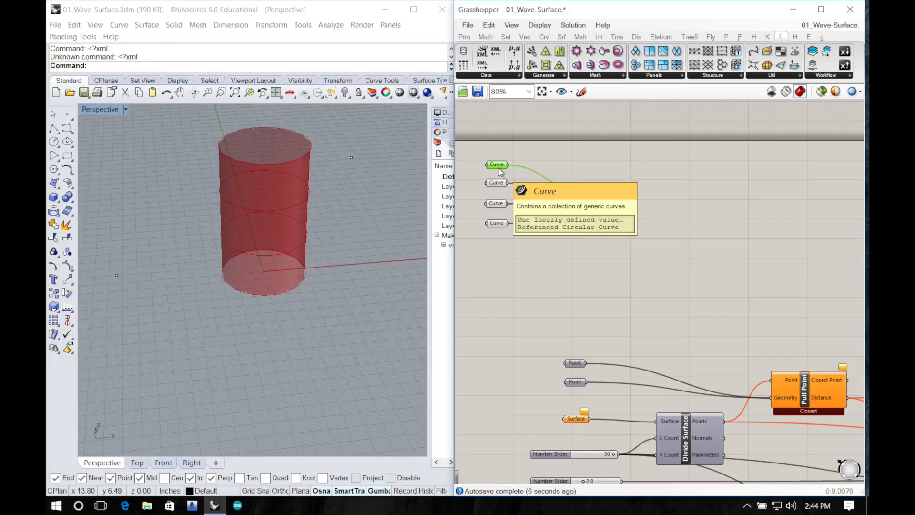
left_click(496, 204)
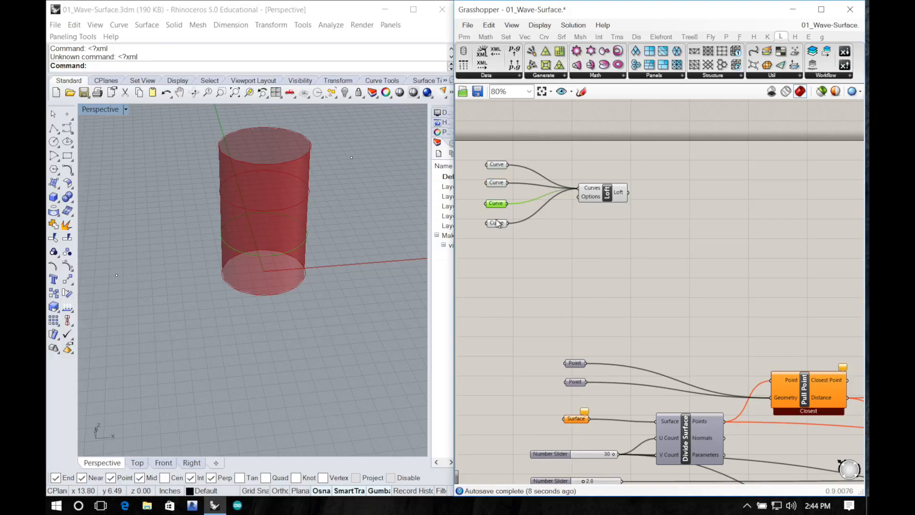
left_click(497, 223)
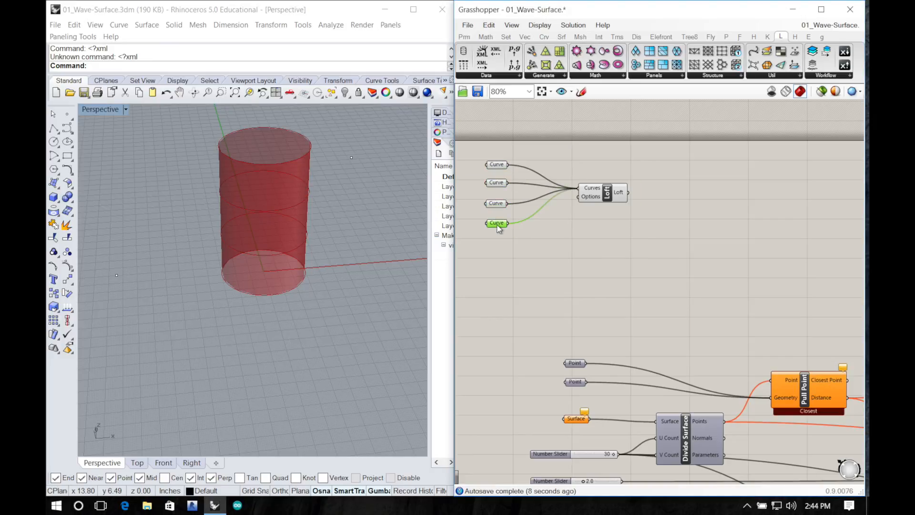
double_click(553, 204)
left_click(525, 260)
Step: Disconnect the second Curve parameter from the Loft's Curves input and reconnect it as the last curve in the order
left_click(496, 183)
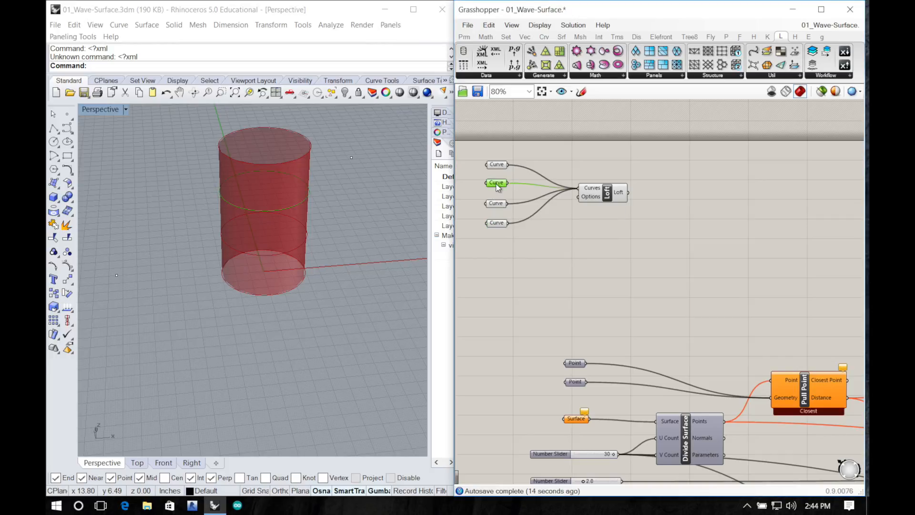
right_click(580, 189)
mouse_move(623, 241)
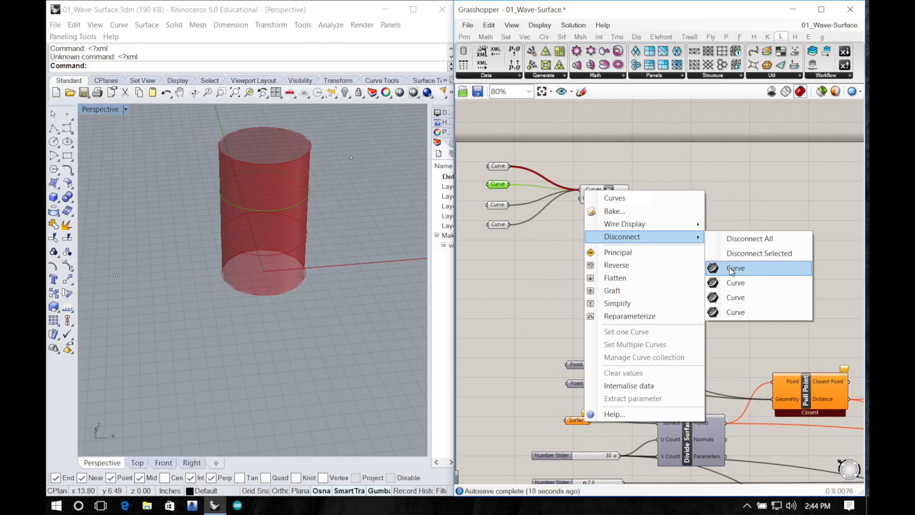
left_click(734, 285)
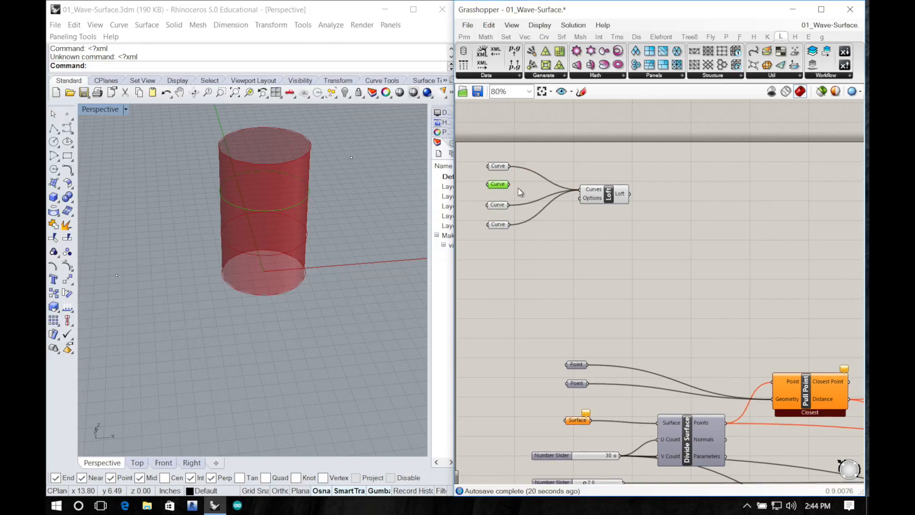
double_click(556, 238)
left_click_drag(508, 185, 582, 190, "shift")
Step: Compare the rewired loft with the circle behind each Curve parameter to examine how connection order affects the surface
left_click(369, 210)
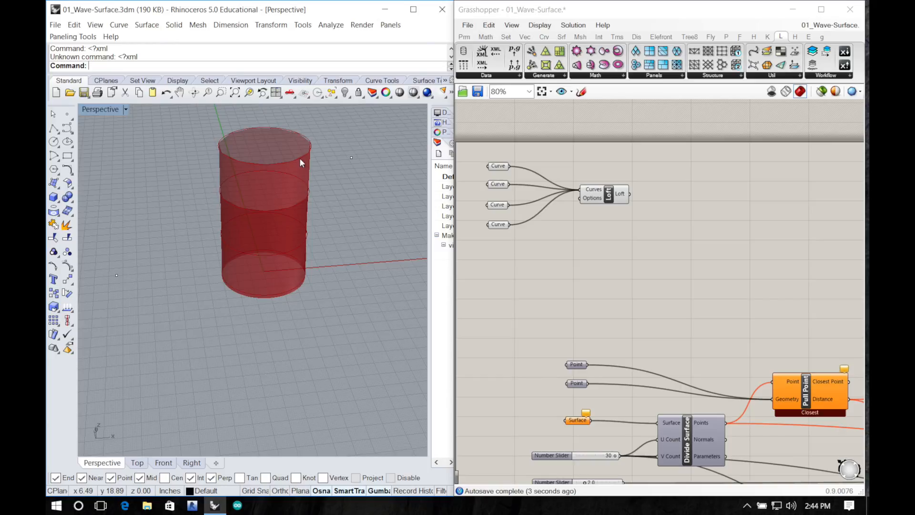
left_click(497, 168)
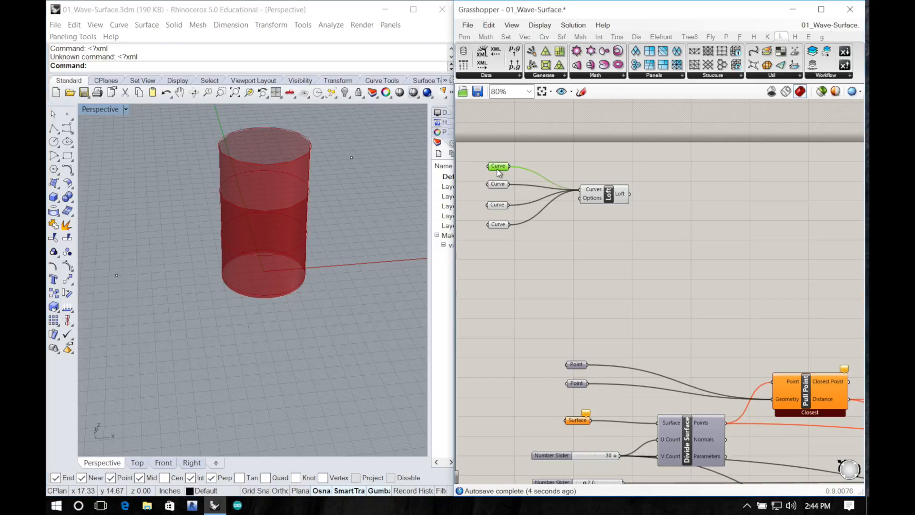
left_click(497, 207)
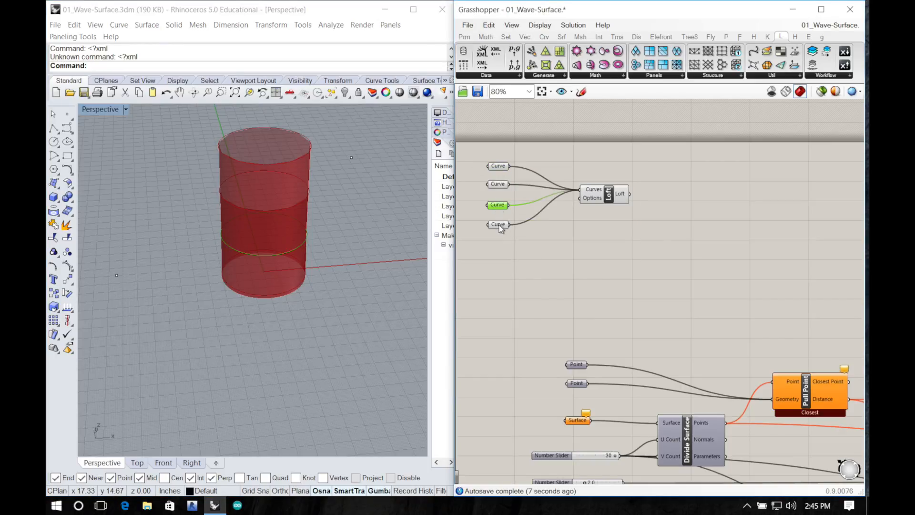
left_click(499, 228)
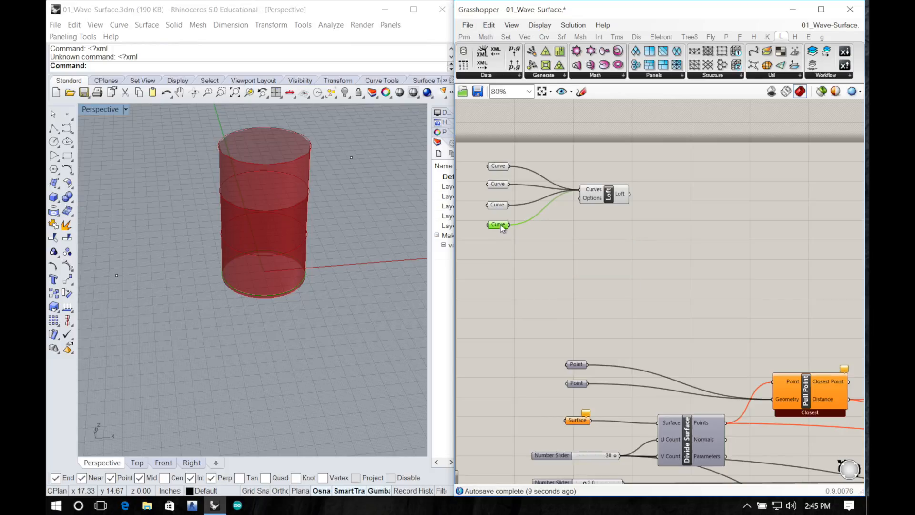
left_click(500, 186)
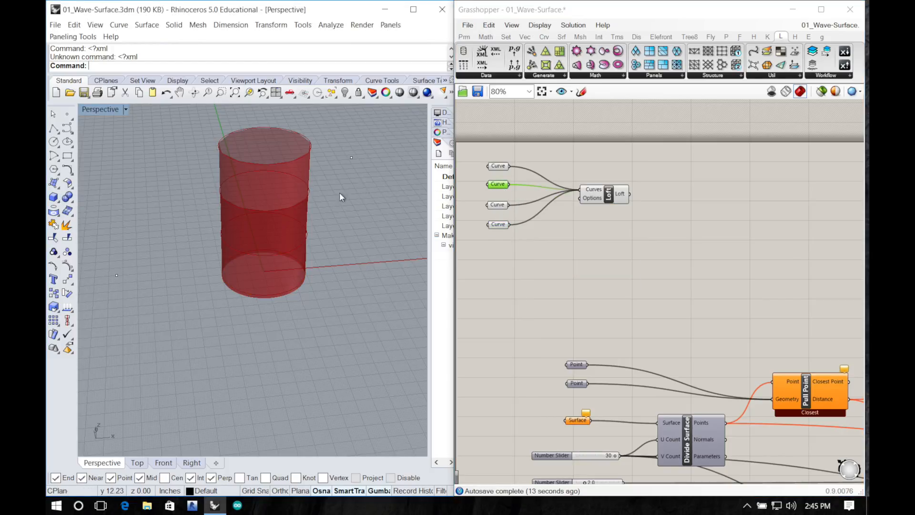
left_click(309, 192)
key("Escape")
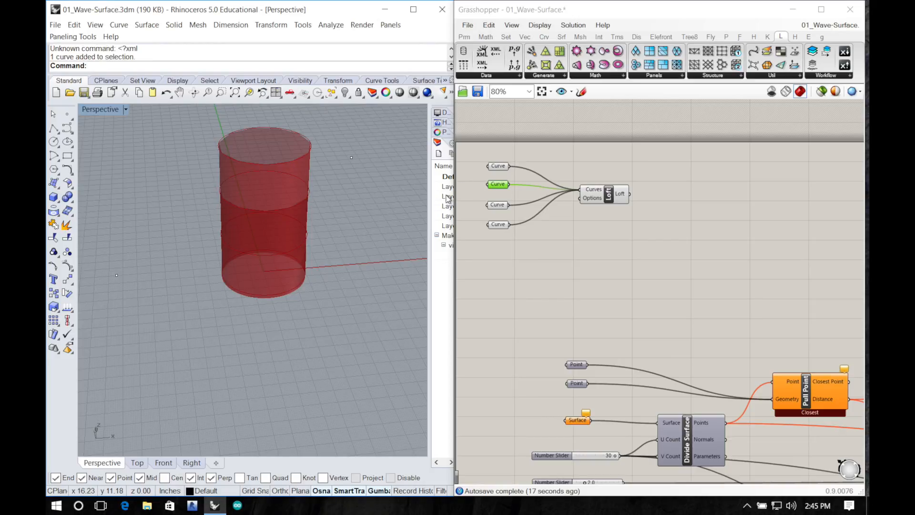
key("ctrl+z")
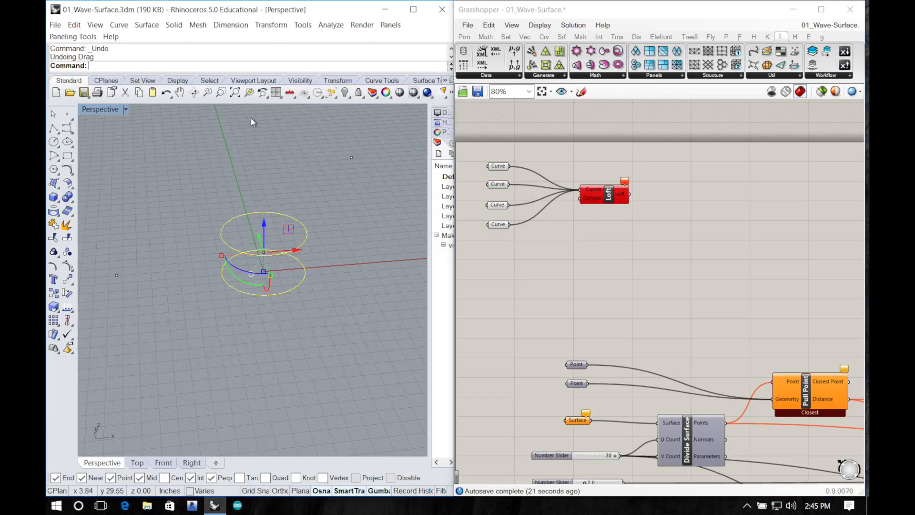
left_click(74, 25)
left_click(91, 49)
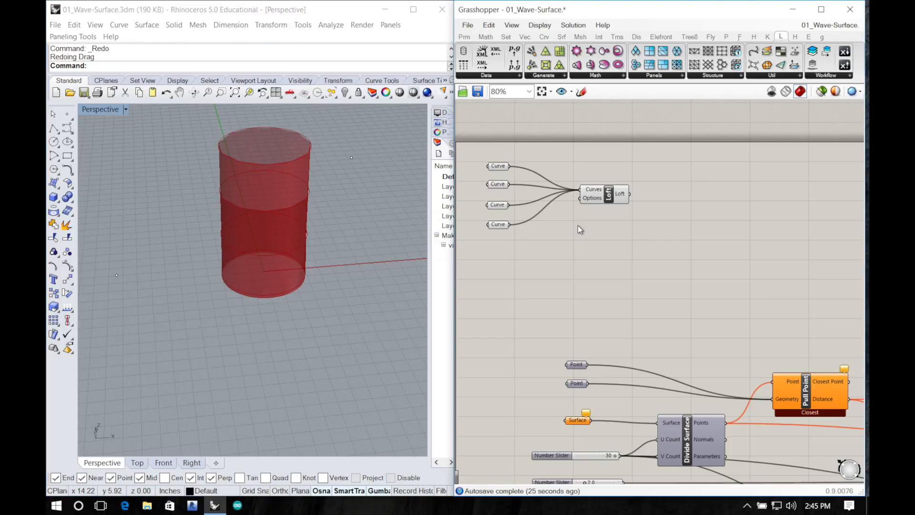
Step: Highlight the Loft component's surface and scale the second circle from the top uniformly outward so the upper body bulges
left_click(593, 196)
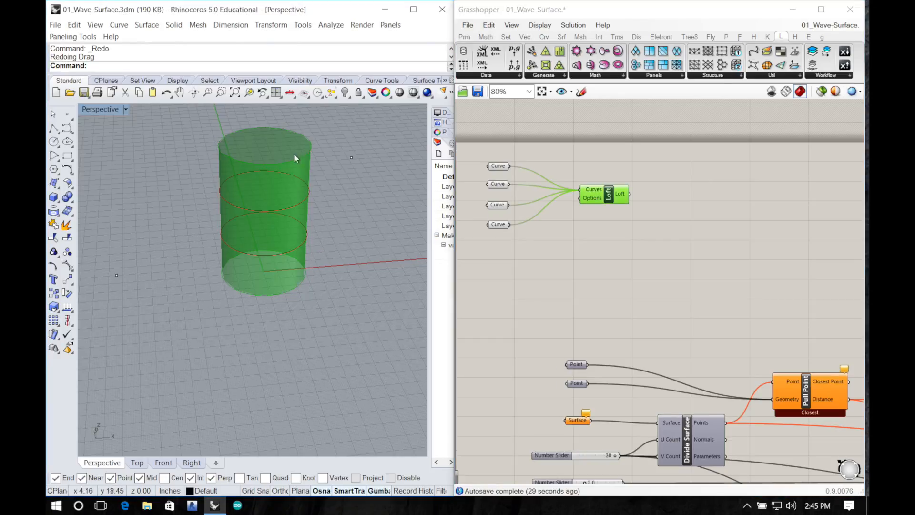
right_click_drag(219, 320, 239, 319)
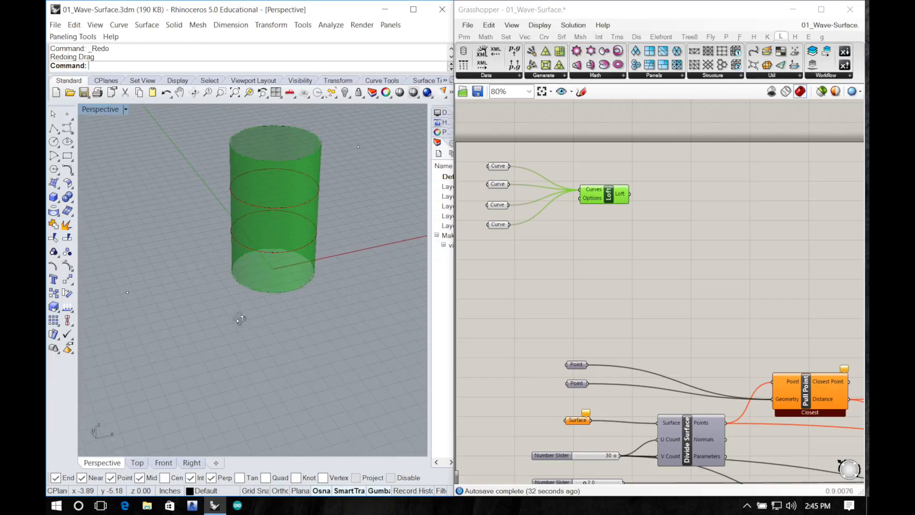
left_click(301, 205)
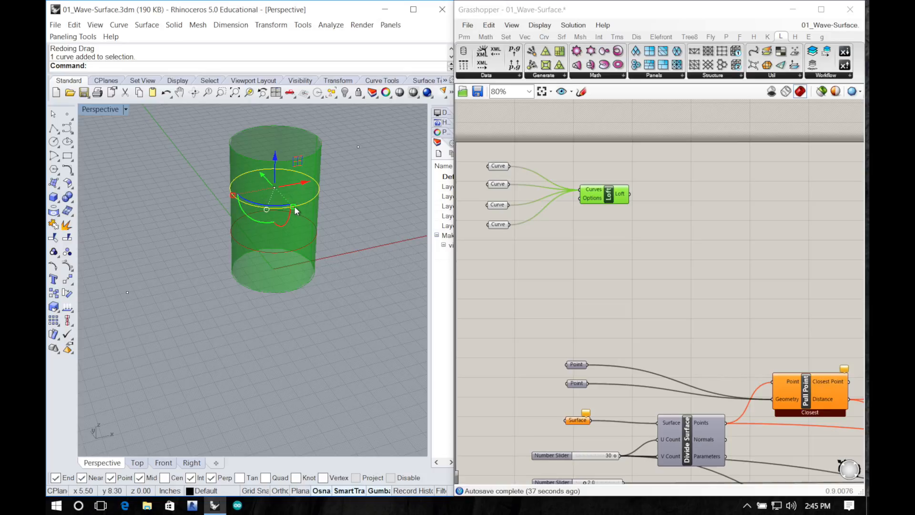
mouse_move(296, 210)
left_mouse_down()
mouse_move(285, 200)
mouse_move(309, 206)
mouse_move(284, 202)
mouse_move(306, 214)
left_mouse_up()
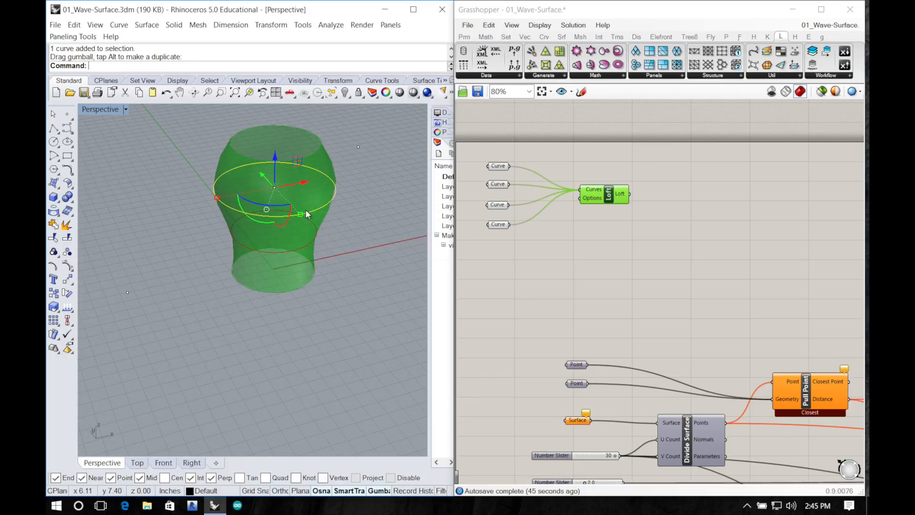
Step: Scale the third circle from the top uniformly outward so the lower part of the loft bulges
key("Escape")
right_click_drag(327, 259, 305, 254)
left_click(296, 245)
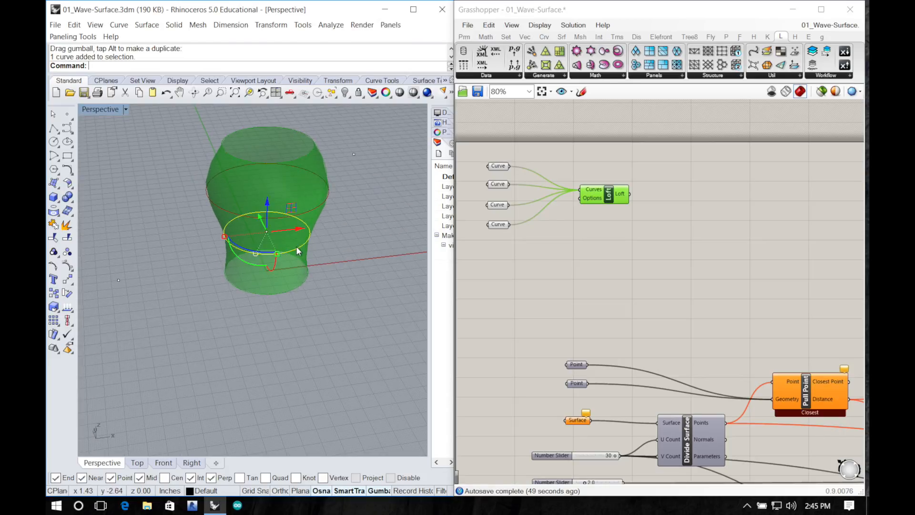
left_click_drag(281, 256, 285, 265)
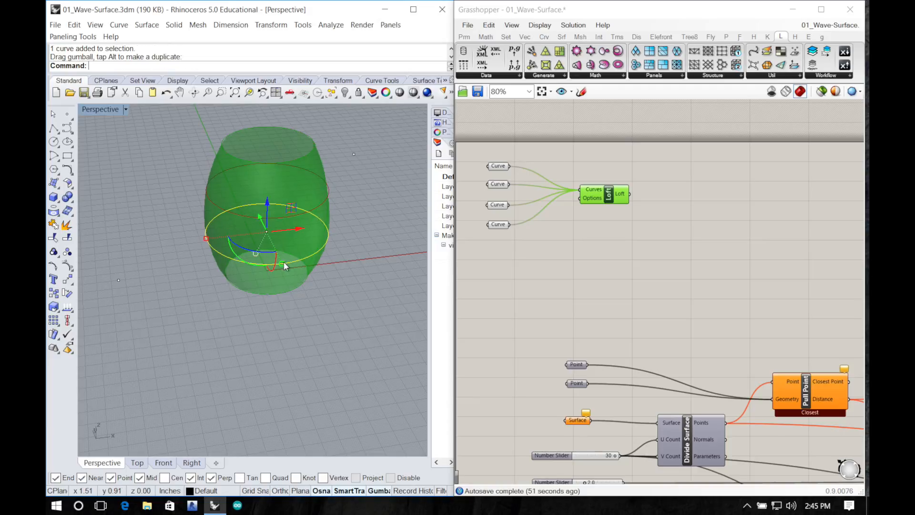
Step: Scale the second circle from the top uniformly inward to about the top circle's width, forming a vase neck
right_click_drag(281, 284, 303, 200)
left_click(304, 198)
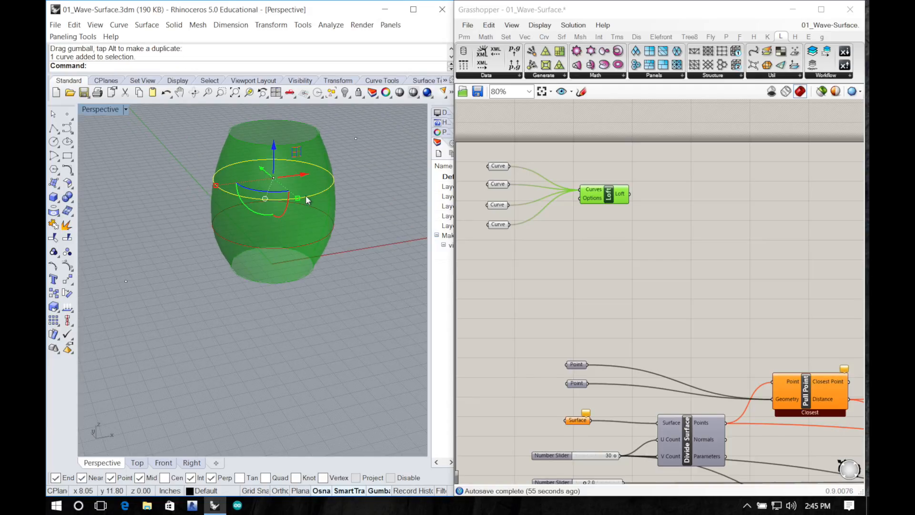
left_click_drag(297, 198, 291, 194, "shift")
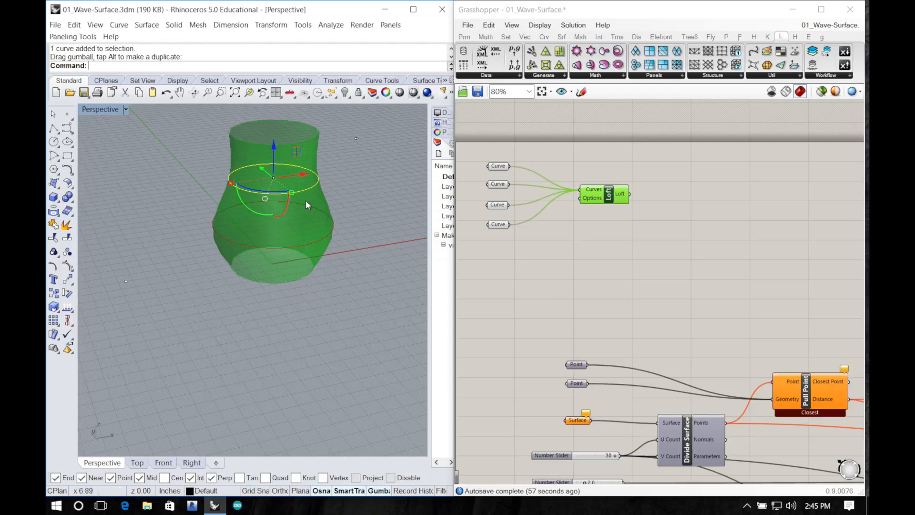
Step: Examine the vase-shaped loft from higher, lower and side viewing angles with no circle selected
left_click(367, 253)
right_click_drag(366, 253, 255, 245)
right_click_drag(270, 141, 253, 204)
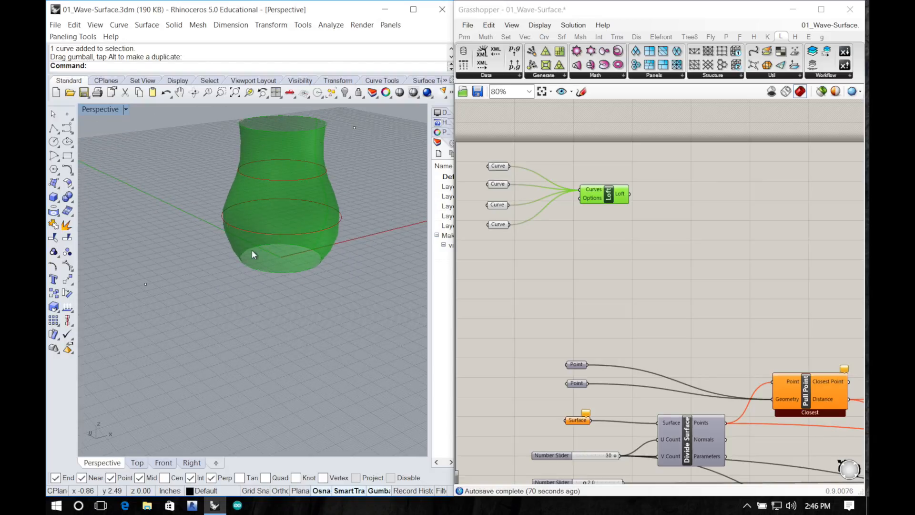
right_click_drag(252, 255, 270, 266)
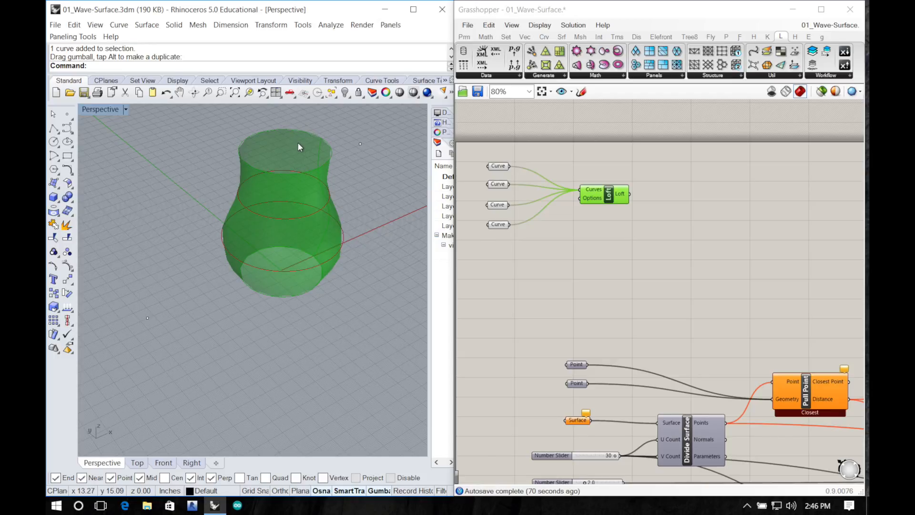
right_click_drag(297, 142, 290, 195)
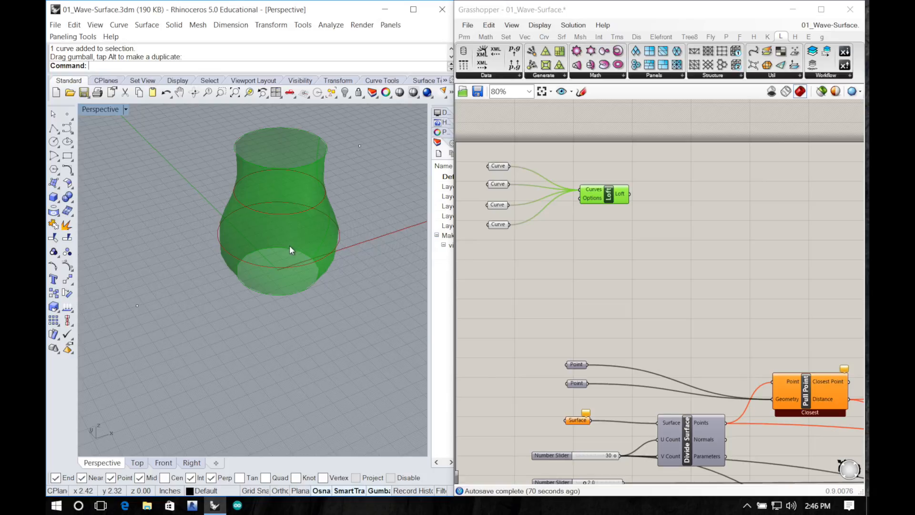
right_click_drag(327, 244, 280, 283)
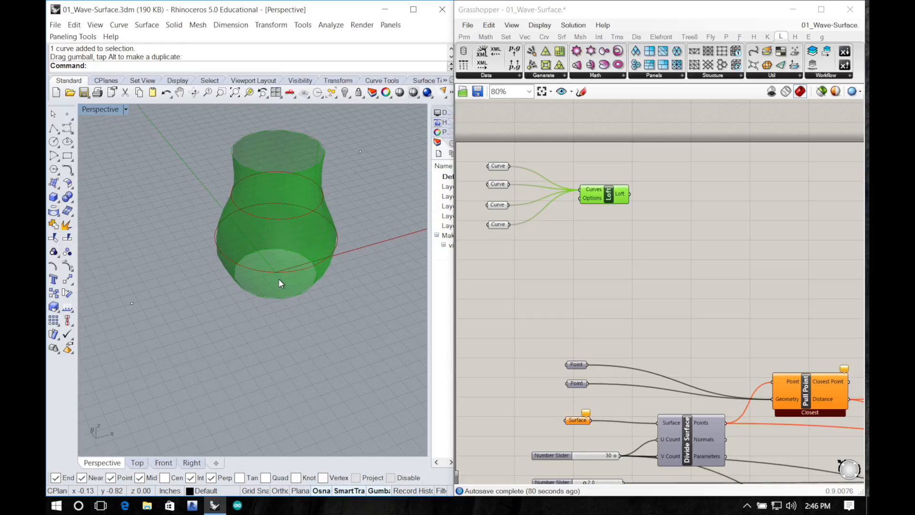
right_click_drag(285, 237, 286, 192)
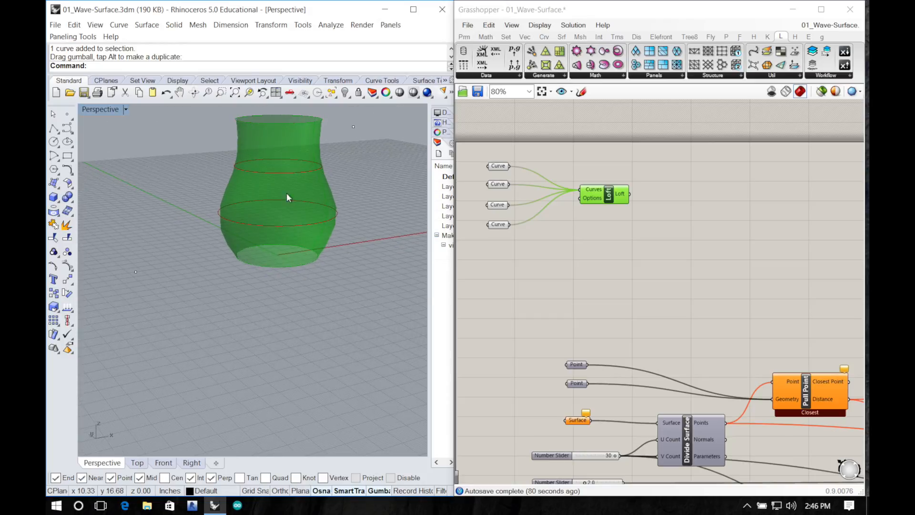
Step: Stretch the second circle from the top along the Y axis only, turning it into an elongated ellipse
left_click(301, 172)
left_click_drag(300, 172, 320, 185)
right_click_drag(302, 189, 272, 306)
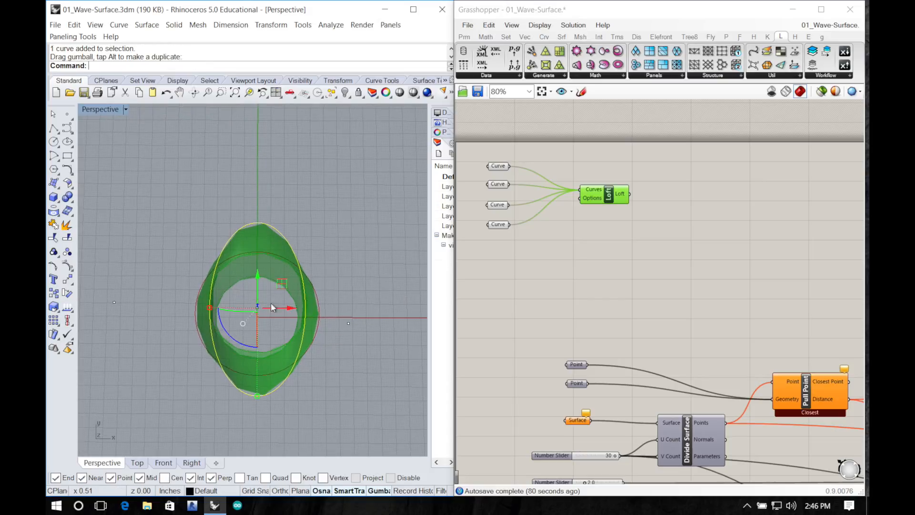
Step: Stretch the third circle from the top outward along the X axis only, widening the lower part of the loft
left_click(319, 320)
left_click_drag(195, 312, 170, 313)
right_click_drag(212, 361, 239, 278)
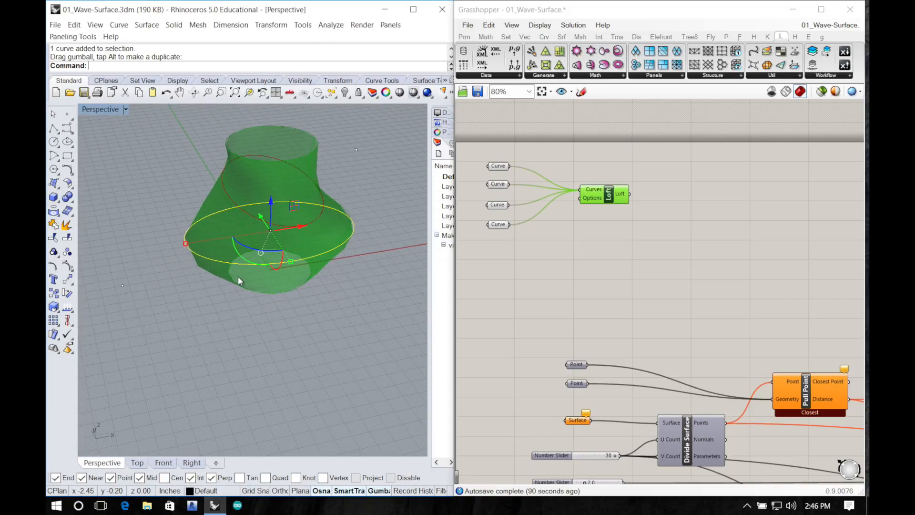
Step: Undo the last two stretches so both middle circles are round again
key("ctrl+z")
key("ctrl+z")
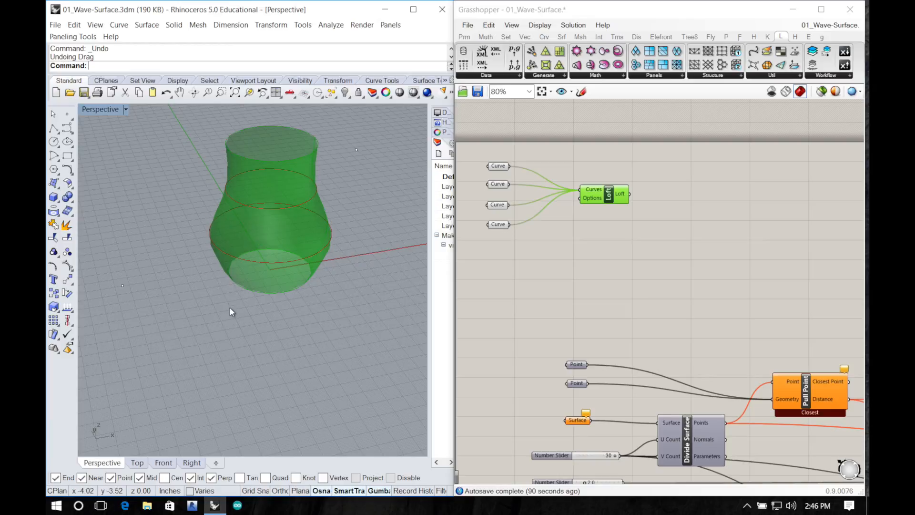
right_click_drag(230, 311, 306, 210)
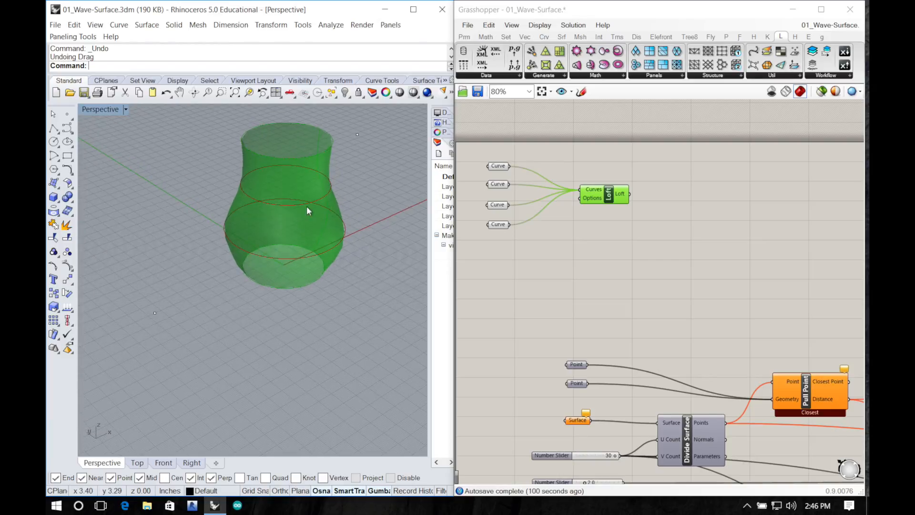
Step: Scale the second circle from the top uniformly outward to nearly the third circle's width, giving the loft a barrel-like profile
left_click(309, 203)
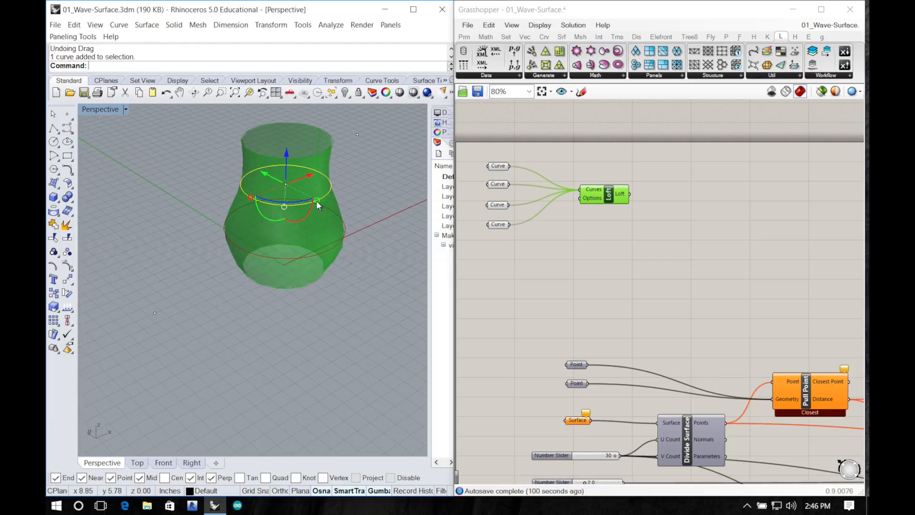
left_click_drag(318, 205, 324, 203)
left_click(263, 314)
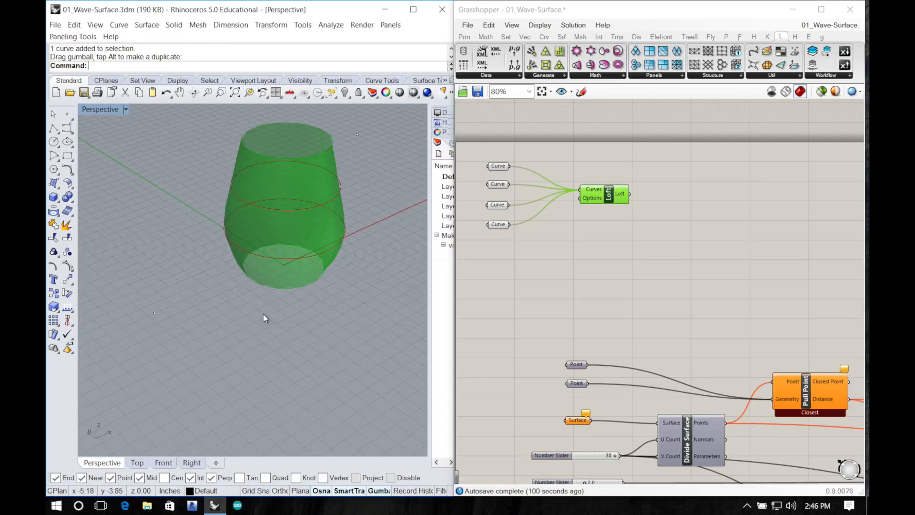
right_click_drag(263, 314, 204, 286)
left_click(491, 280)
right_click_drag(583, 289, 549, 261)
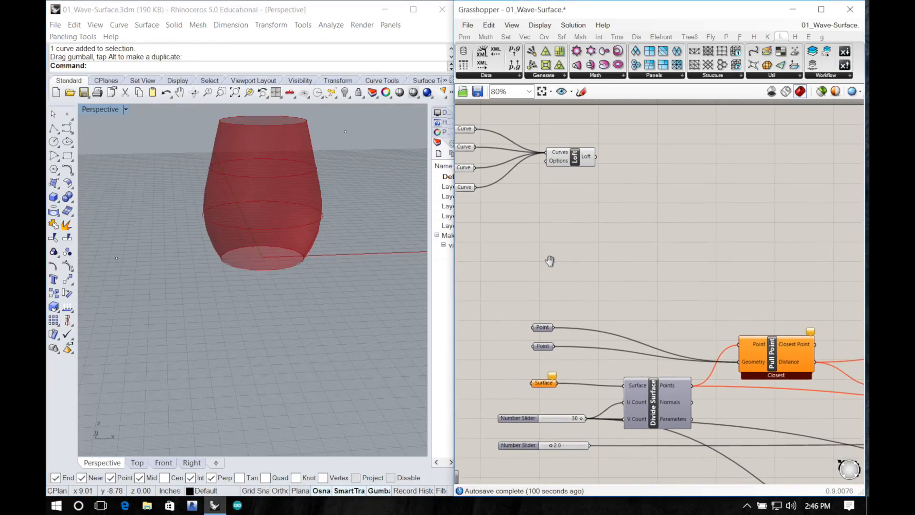
right_click_drag(324, 290, 325, 326)
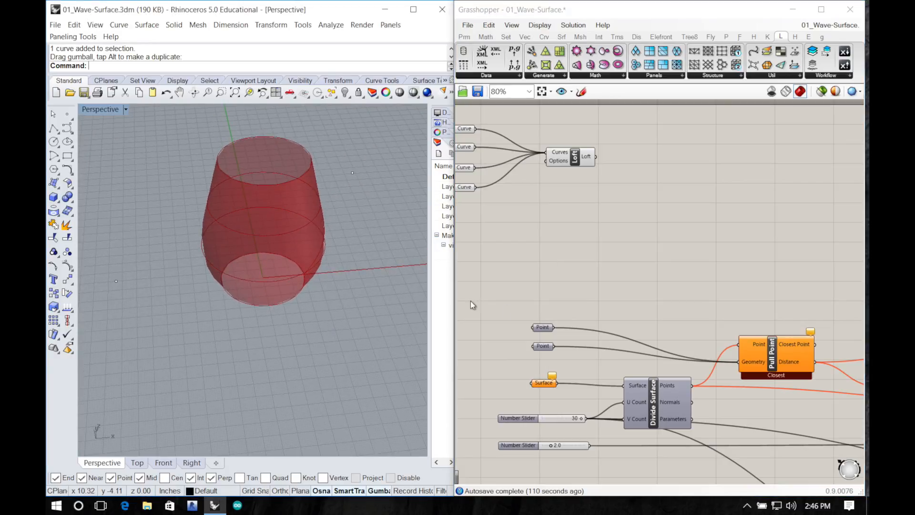
Step: Add a surface Offset component beside the Loft component and feed the Loft output into its Surface input
right_click_drag(585, 302, 630, 369)
double_click(650, 257)
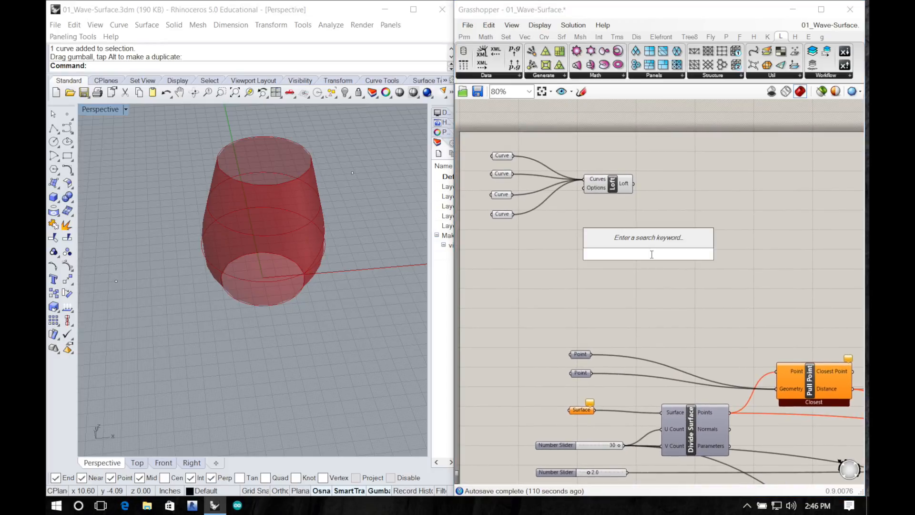
left_click(252, 252)
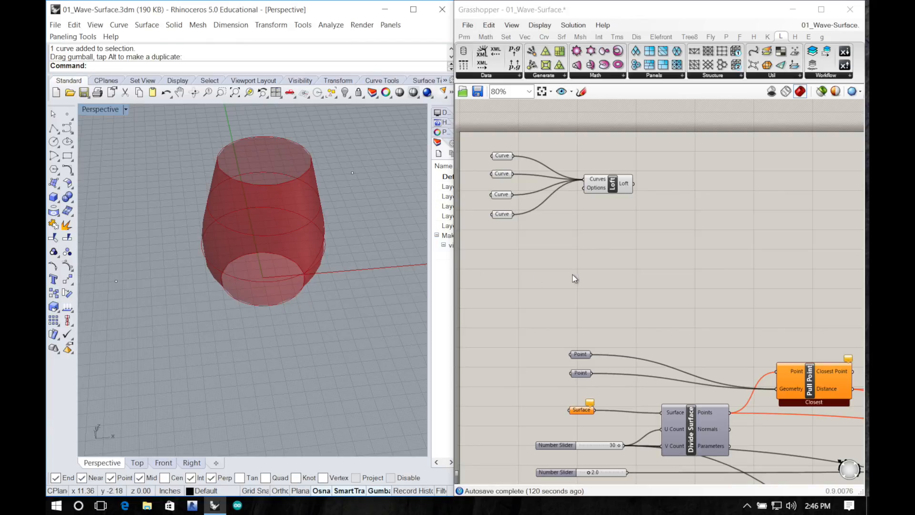
double_click(628, 254)
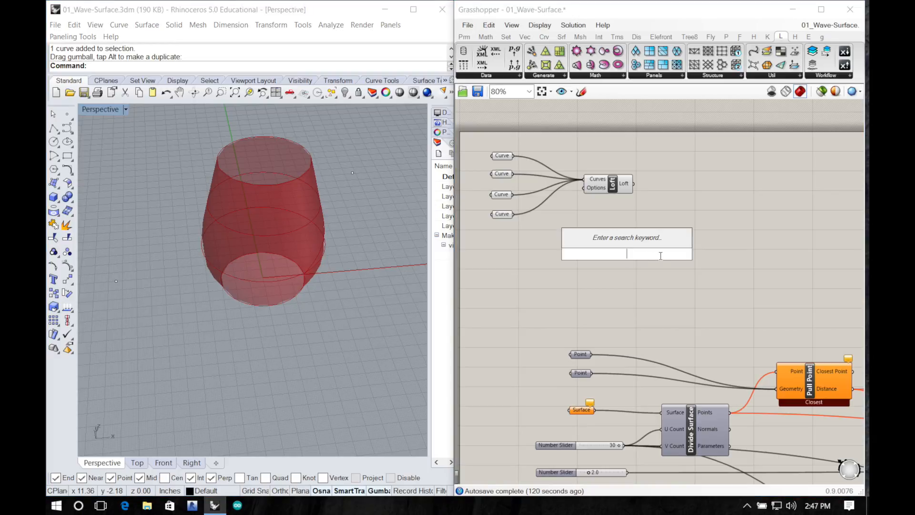
type("offf")
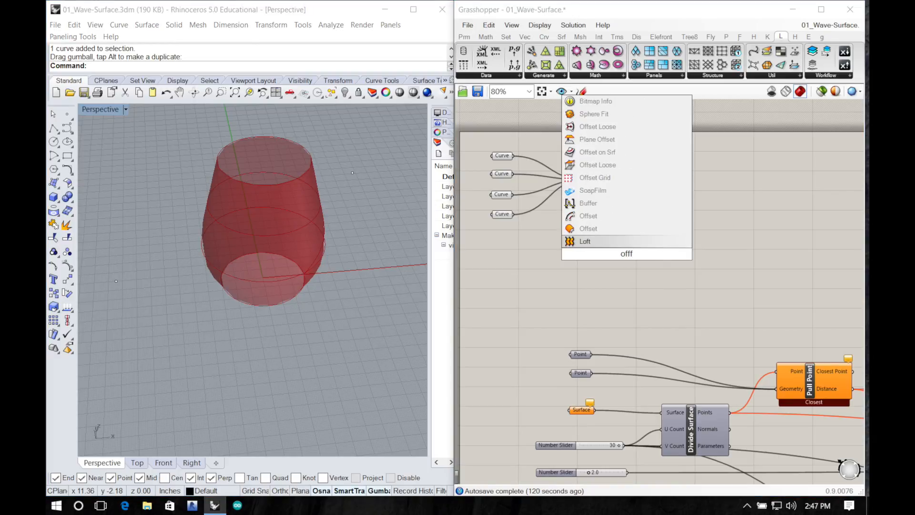
key("Up")
key("Return")
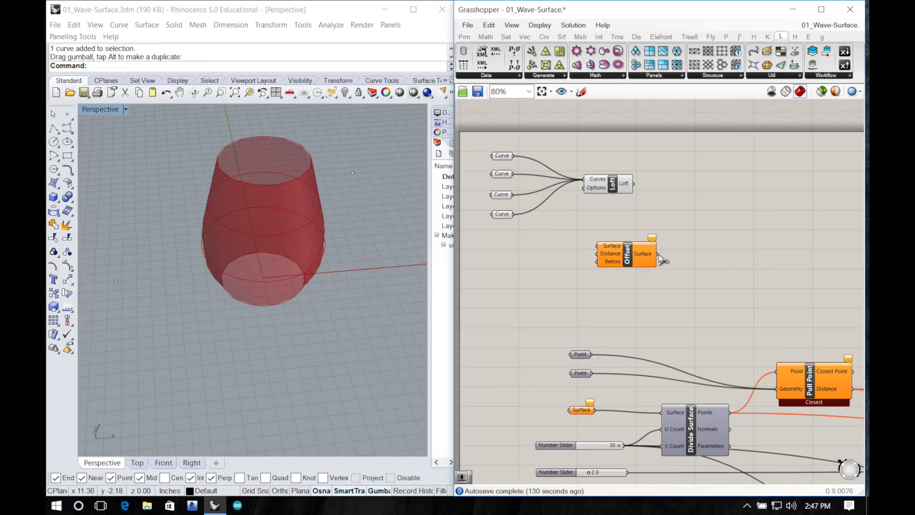
left_click_drag(643, 257, 715, 243)
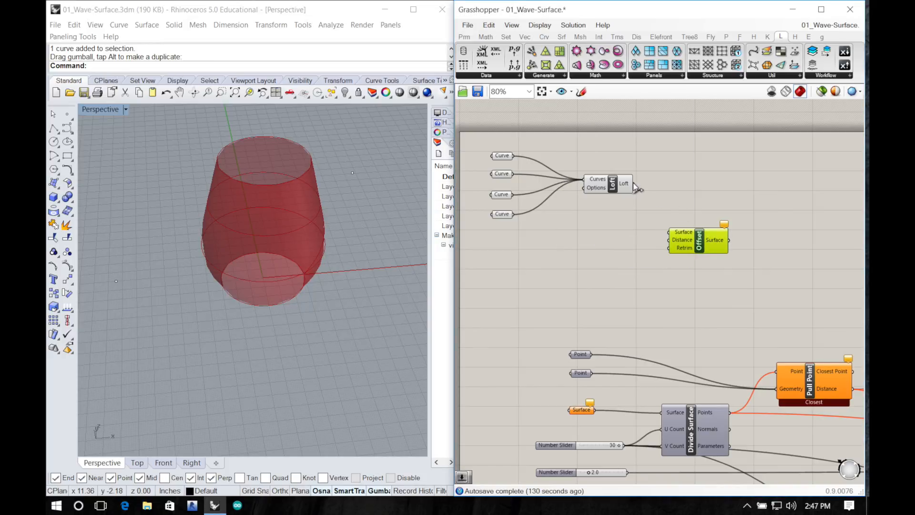
left_click_drag(636, 187, 669, 232)
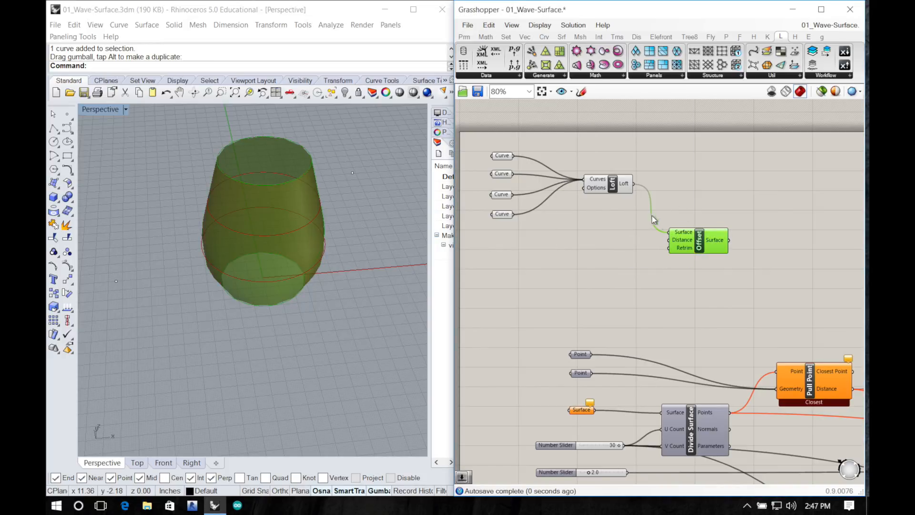
Step: Create a 0.5 number slider and connect it to the Offset component's Distance input
double_click(647, 253)
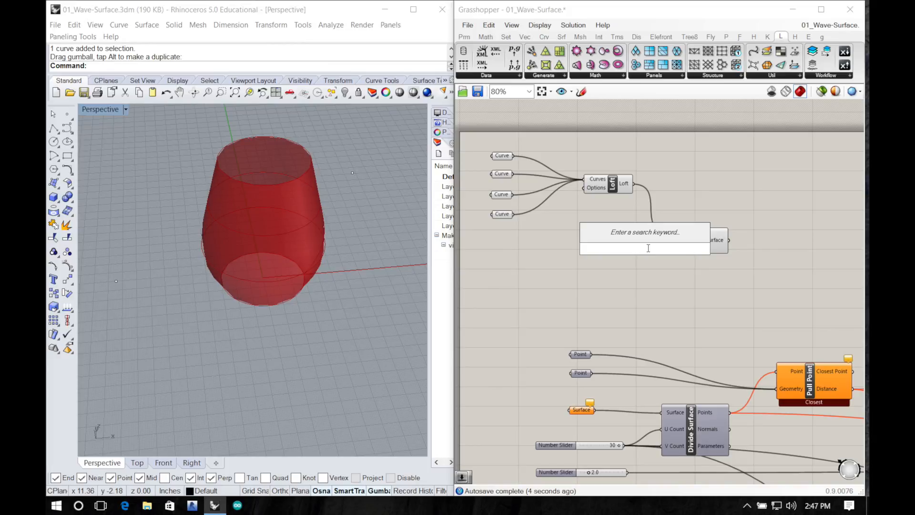
type(".5")
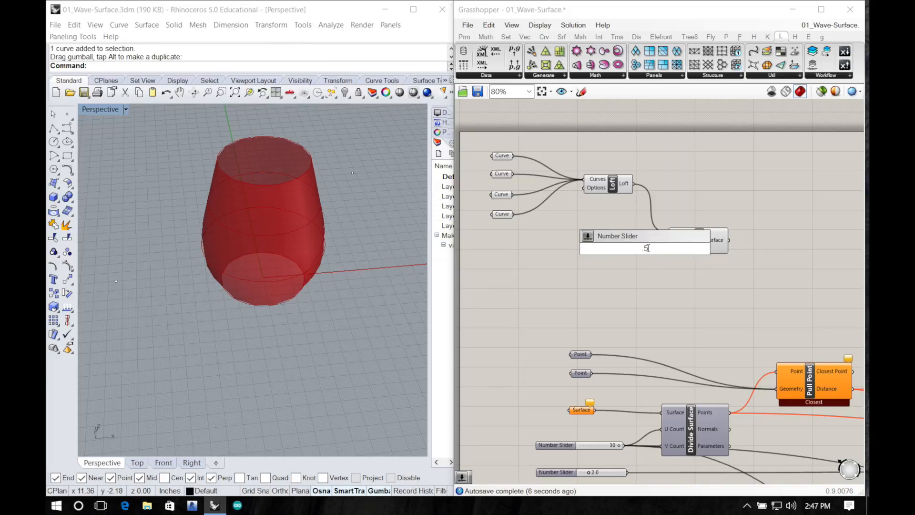
key("Return")
left_click_drag(649, 248, 669, 240)
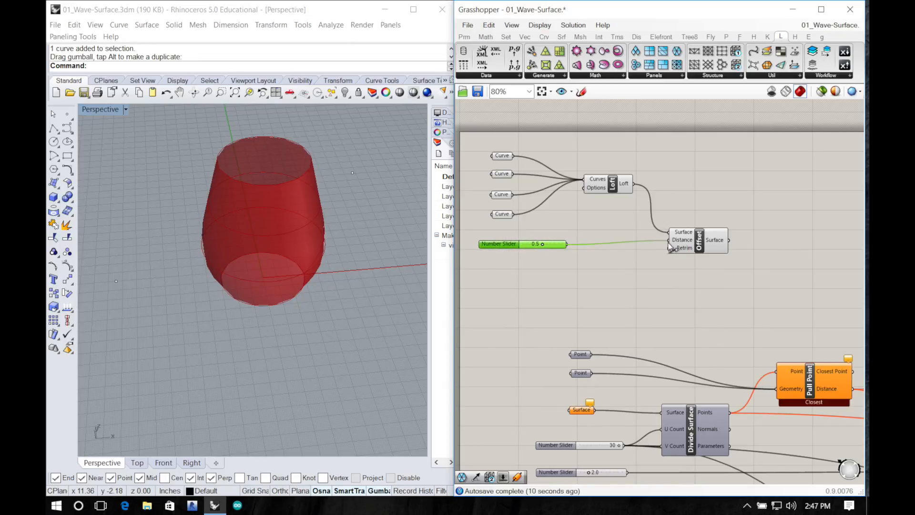
mouse_move(312, 216)
right_mouse_down()
mouse_move(327, 259)
mouse_move(318, 152)
mouse_move(266, 139)
mouse_move(228, 169)
mouse_move(257, 229)
mouse_move(305, 276)
mouse_move(314, 214)
right_mouse_up()
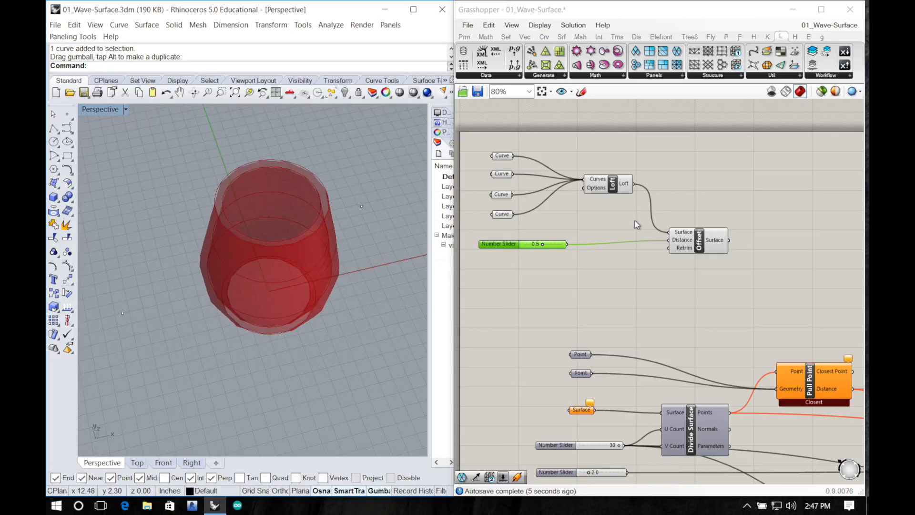
Step: Highlight the Loft and Offset components alternately and examine the gap between the original and offset surfaces from several angles
left_click(628, 186)
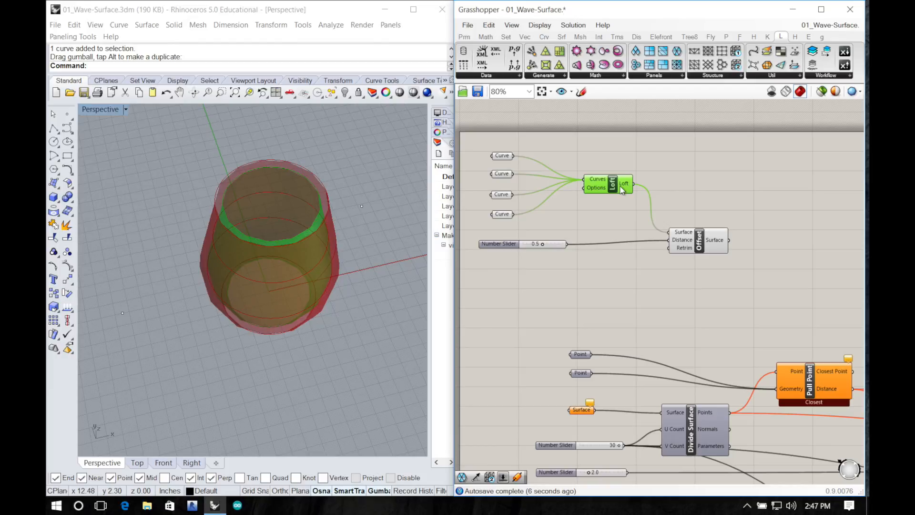
left_click(700, 253)
left_click_drag(620, 189, 624, 194)
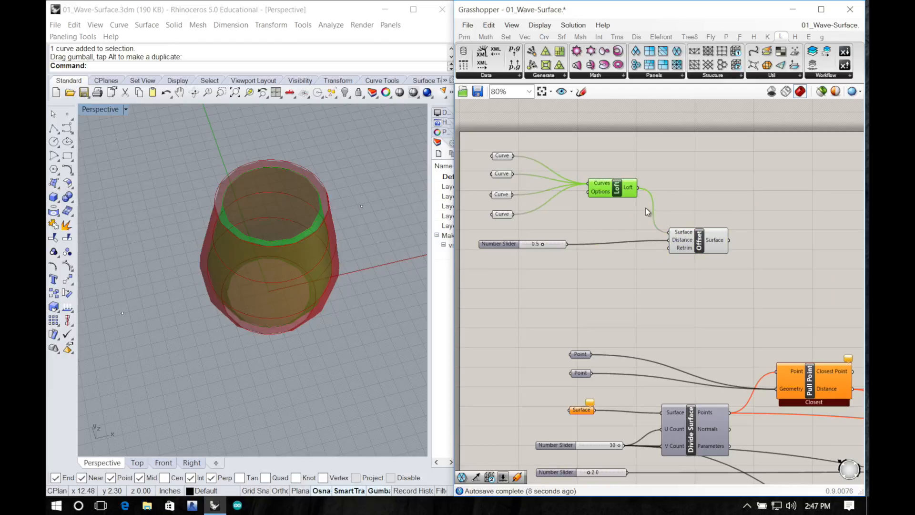
left_click(698, 238)
left_click(625, 190)
left_click(698, 238)
left_click(548, 187)
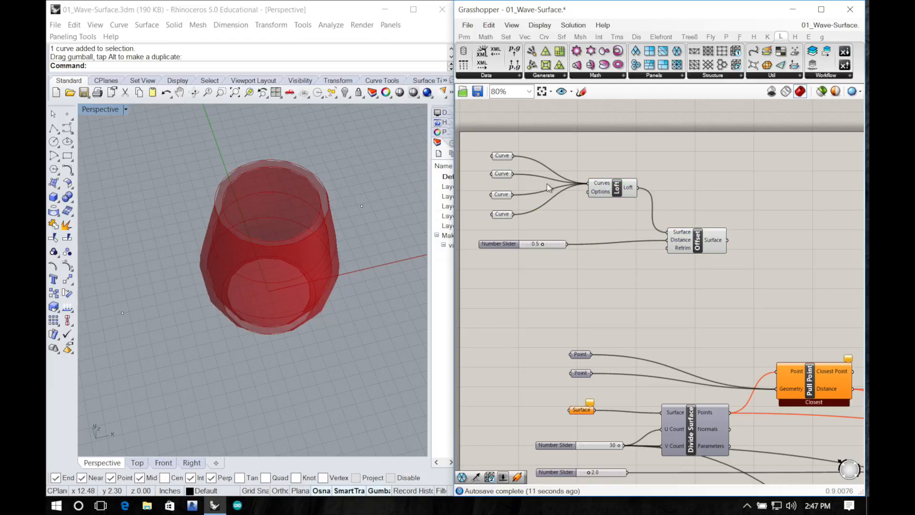
right_click_drag(387, 216, 307, 188)
scroll(307, 206, "up", 5)
scroll(306, 219, "down", 5)
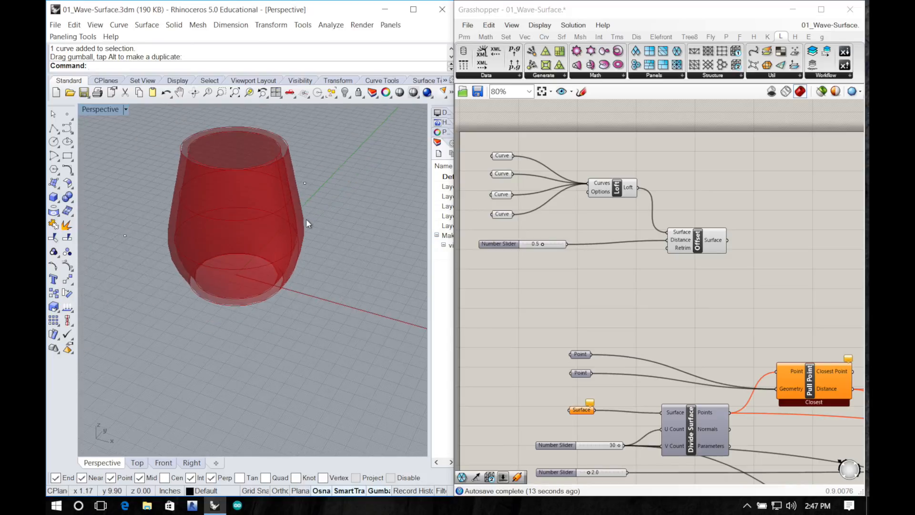
Step: Select the whole wave definition from Divide Surface onward and move it farther from the Loft and Offset components
scroll(606, 316, "down", 10)
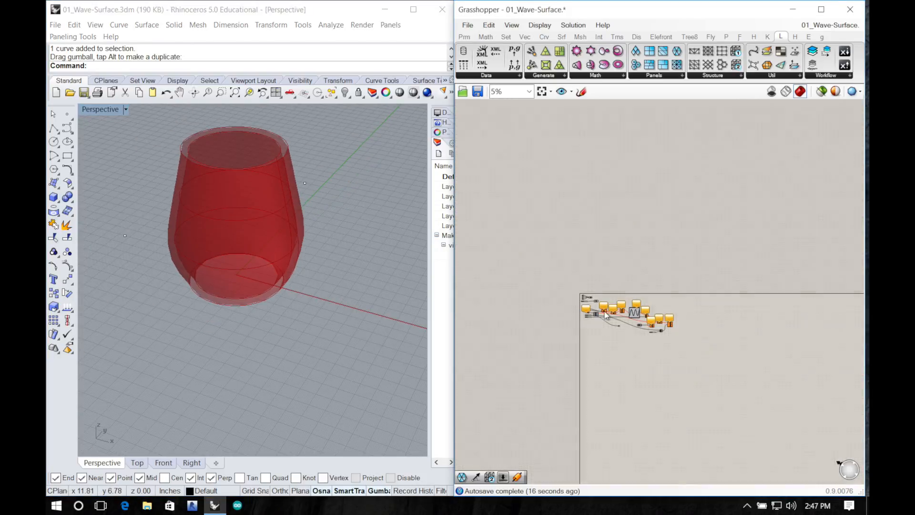
scroll(606, 315, "up", 4)
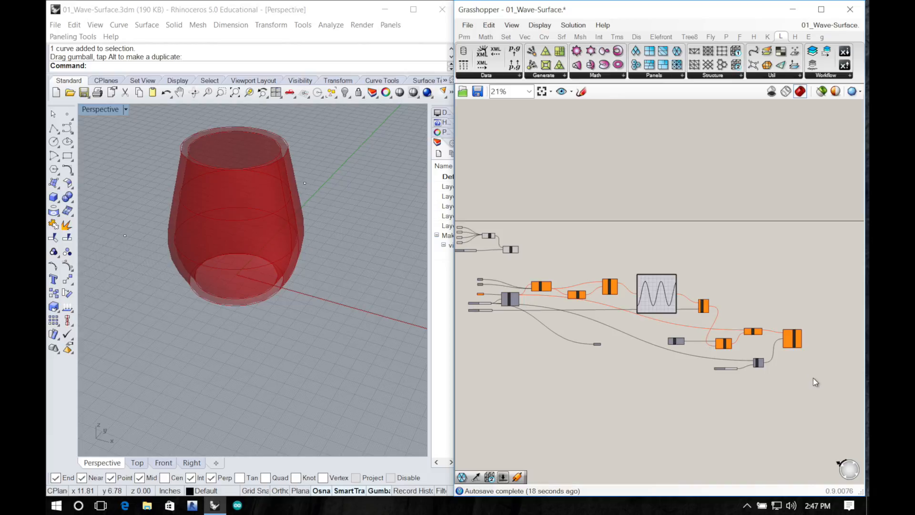
left_click_drag(815, 382, 832, 401)
left_click(491, 280)
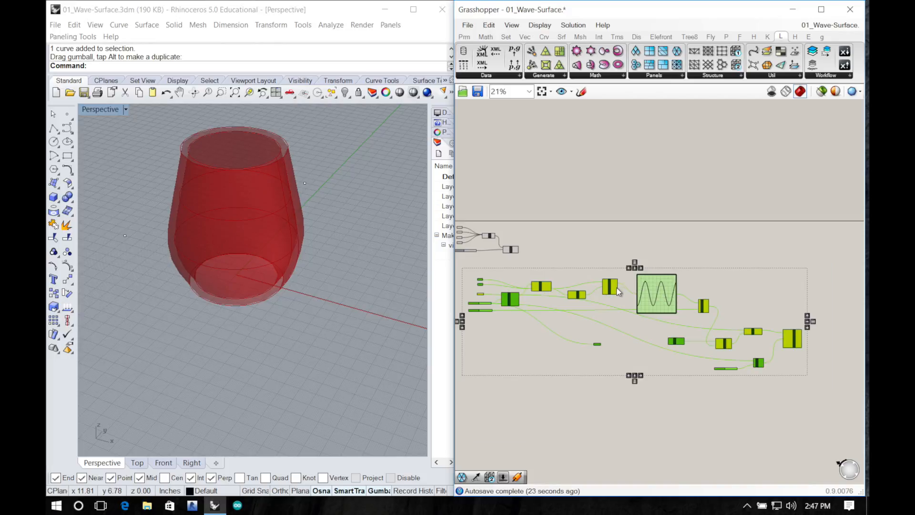
left_click_drag(618, 291, 656, 282)
left_click(595, 241)
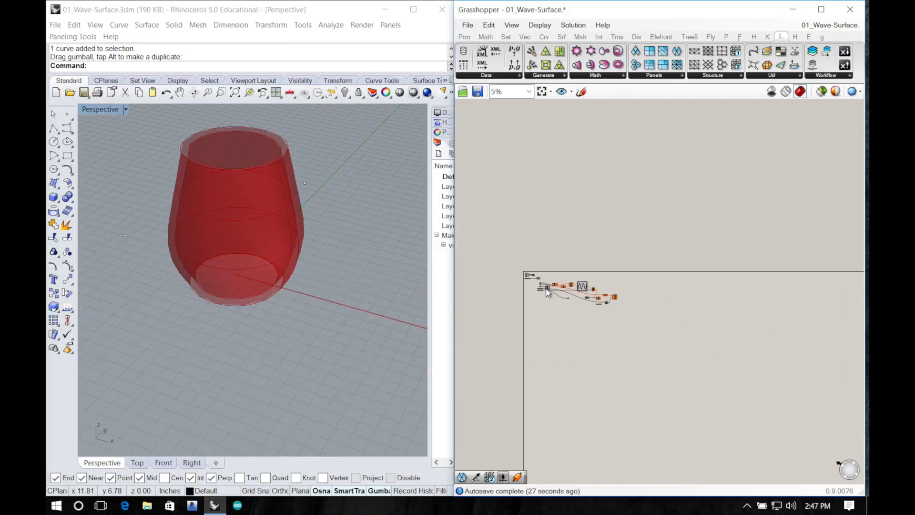
Step: Move the 30 slider slightly away from Divide Surface and delete the empty Surface parameter feeding that component
scroll(553, 283, "up", 5)
right_click_drag(613, 320, 617, 343)
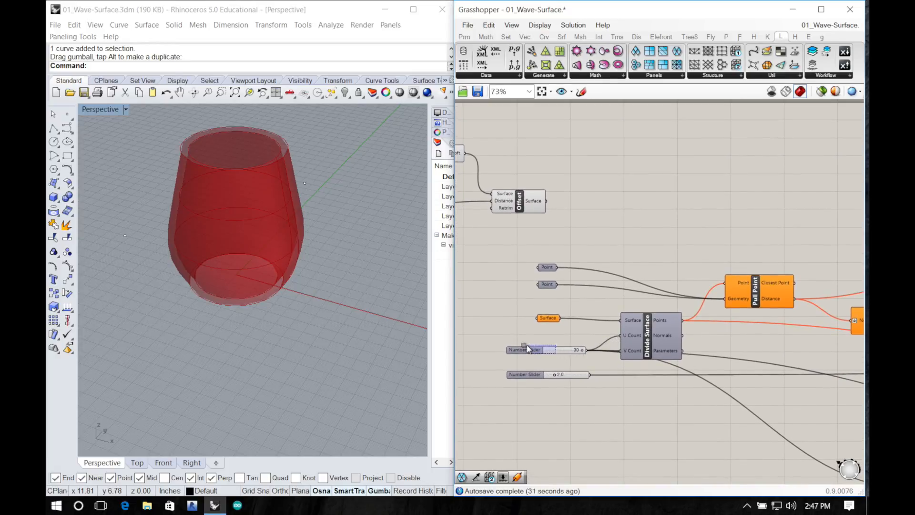
mouse_move(528, 352)
left_mouse_down()
mouse_move(504, 347)
mouse_move(521, 363)
left_mouse_up()
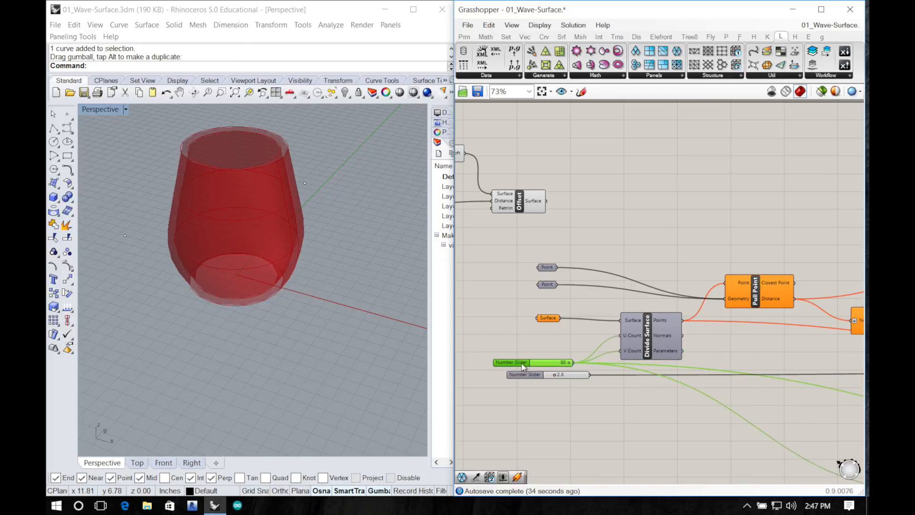
left_click(574, 325)
left_click(548, 318)
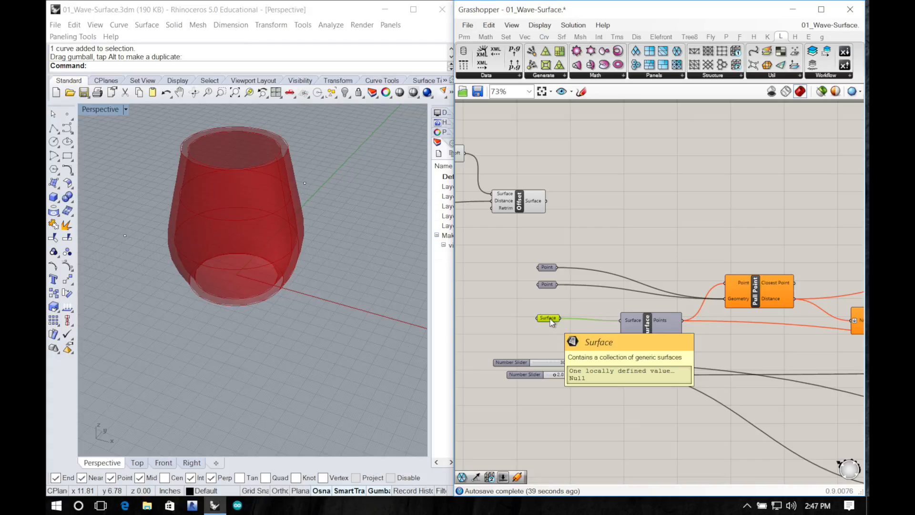
key("Delete")
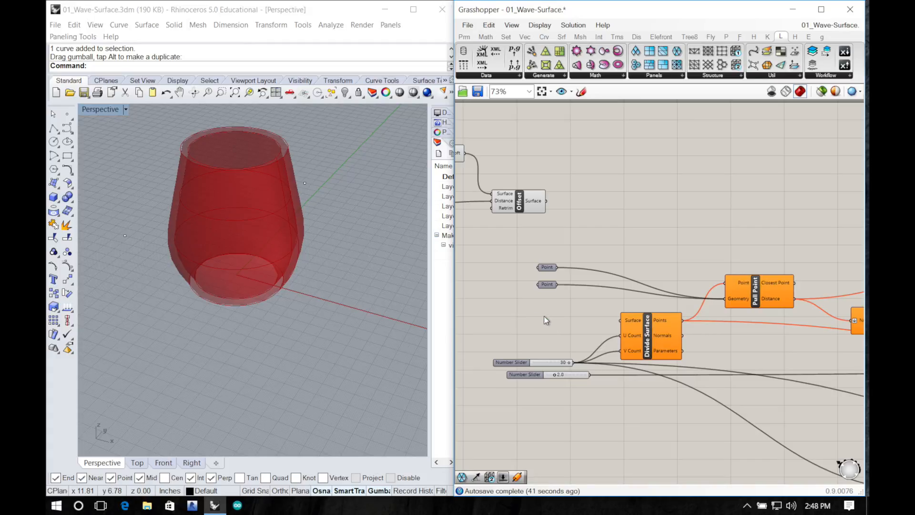
Step: Delete the lower Point parameter feeding Pull Point and undo the deletion
right_click_drag(546, 320, 697, 328)
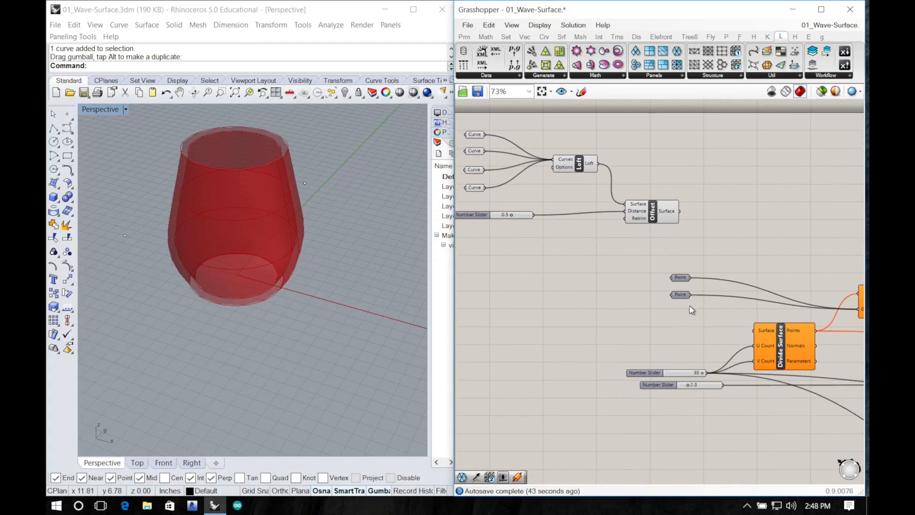
left_click_drag(690, 306, 664, 278)
key("Delete")
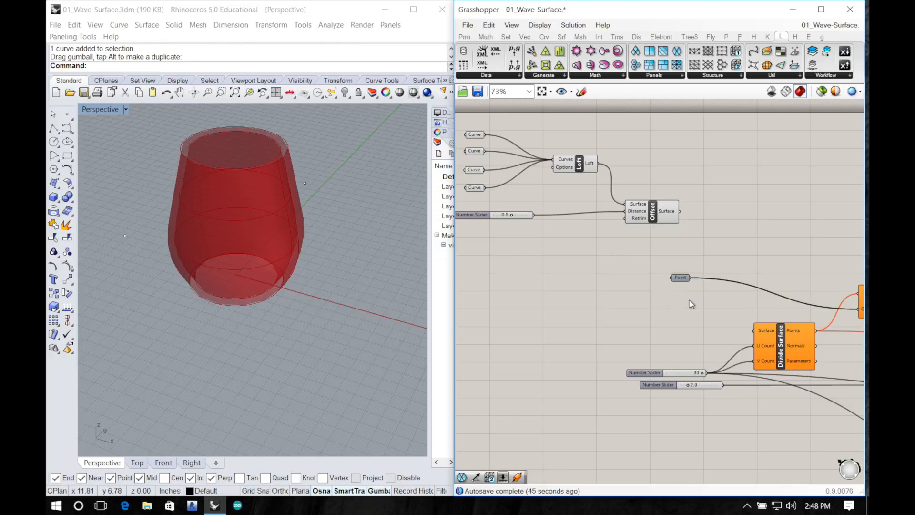
double_click(689, 304)
key("ctrl+z")
Step: Move both Point parameters together to just beneath the 0.5 offset distance slider
mouse_move(692, 311)
left_mouse_down()
mouse_move(659, 259)
mouse_move(706, 322)
left_mouse_up()
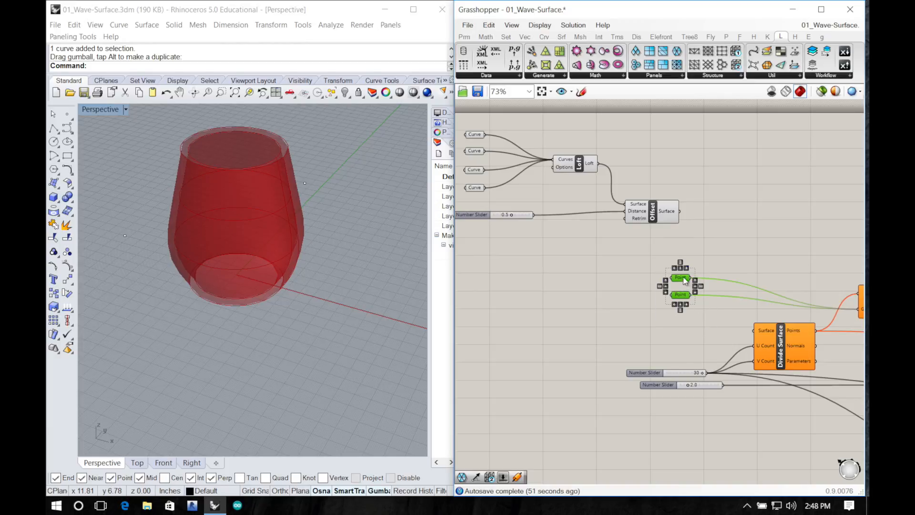
left_click_drag(684, 281, 478, 243)
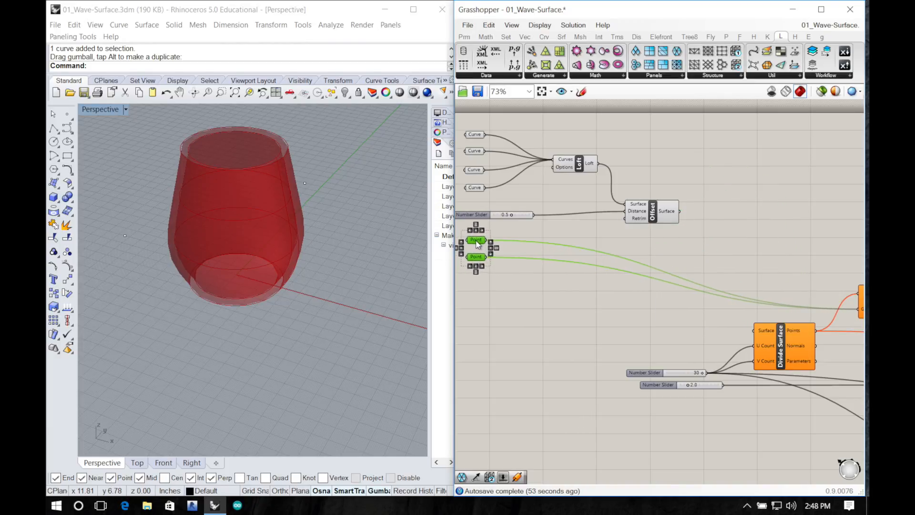
left_click(642, 322)
right_click_drag(643, 322, 700, 313)
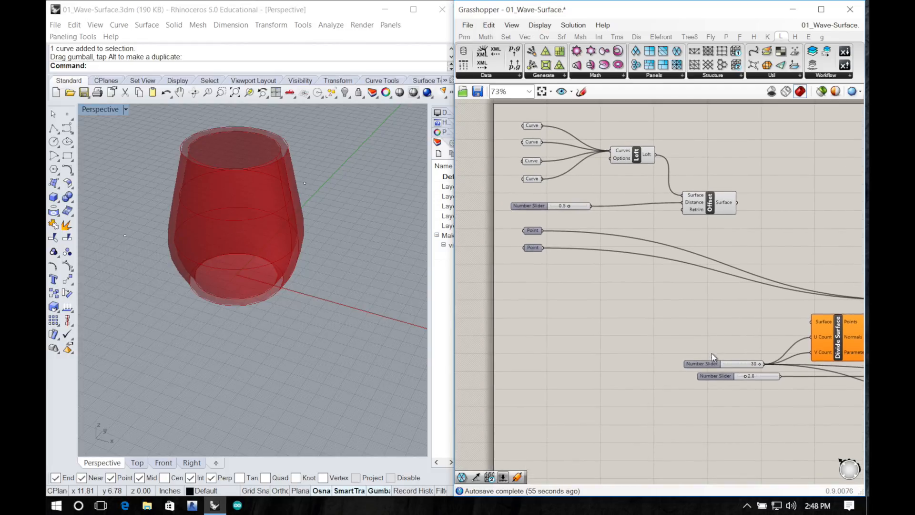
Step: Move the 30 and 2.0 number sliders into the input column beneath the two Point parameters
left_click_drag(707, 366, 562, 313)
left_click_drag(523, 289, 540, 277)
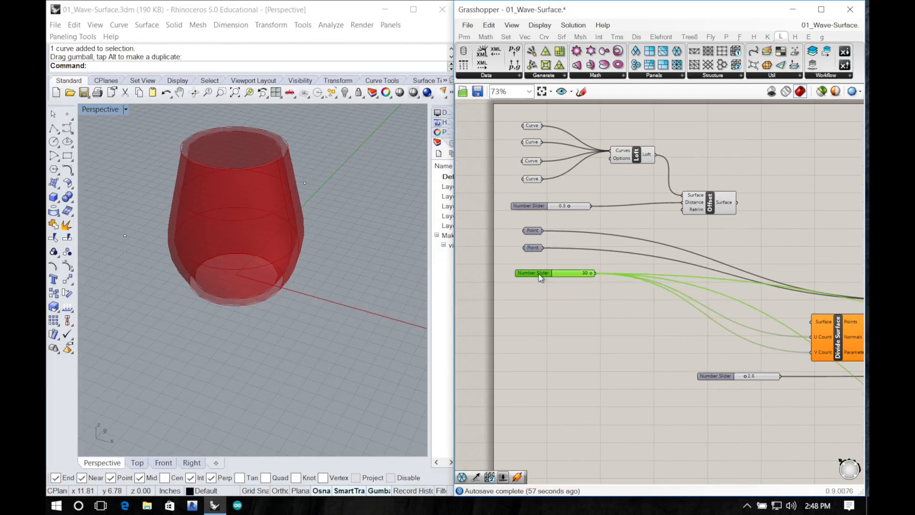
left_click_drag(709, 379, 526, 306)
Step: Place Divide Surface beside the Offset component and feed the offset surface into its Surface input
right_click_drag(638, 311, 465, 301)
left_click_drag(650, 327, 611, 198)
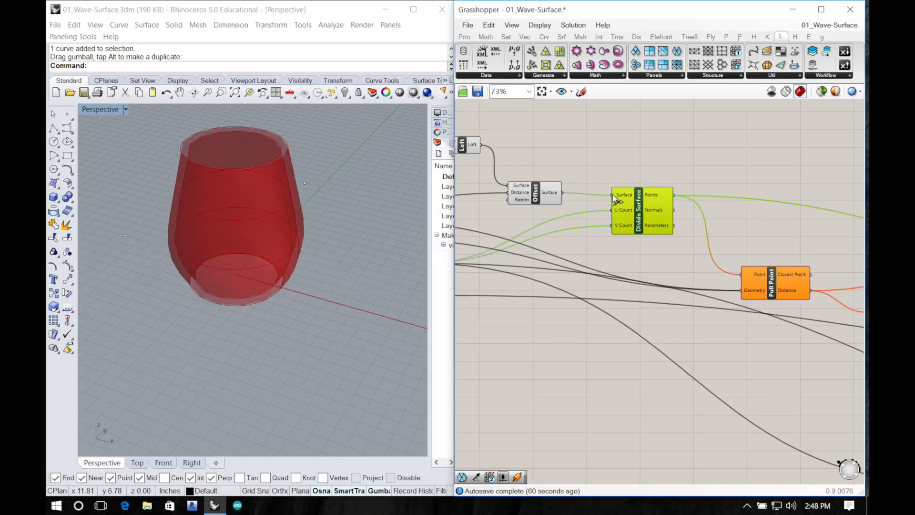
left_click(641, 250)
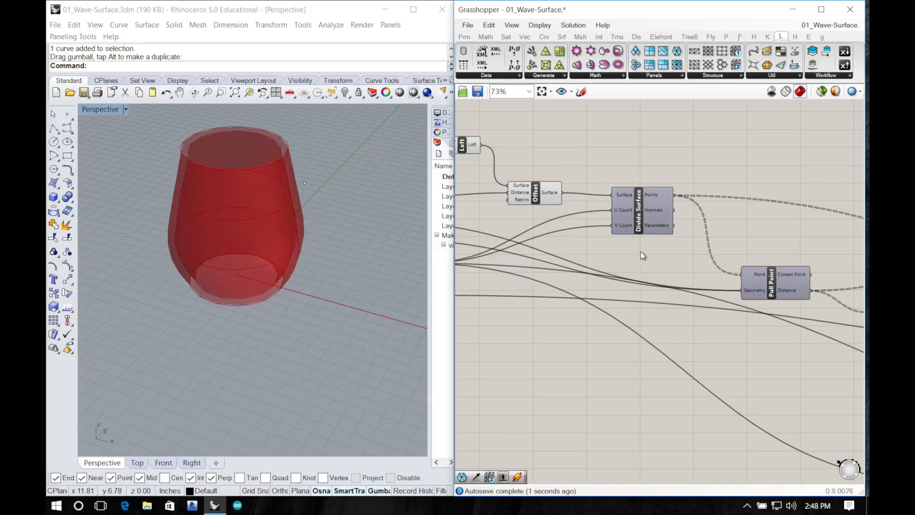
Step: Turn on the preview of the final surface component at the end of the definition
scroll(639, 253, "down", 3)
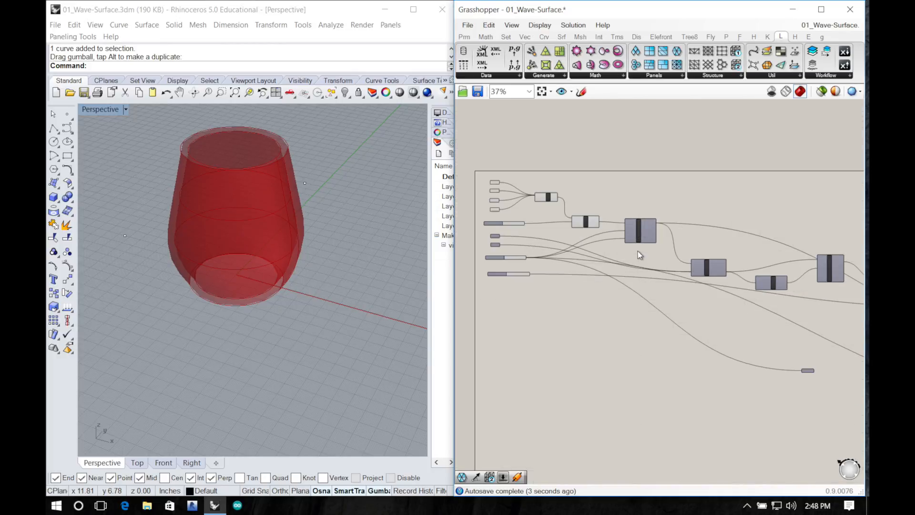
mouse_move(667, 274)
right_mouse_down()
mouse_move(580, 251)
mouse_move(560, 256)
mouse_move(569, 263)
right_mouse_up()
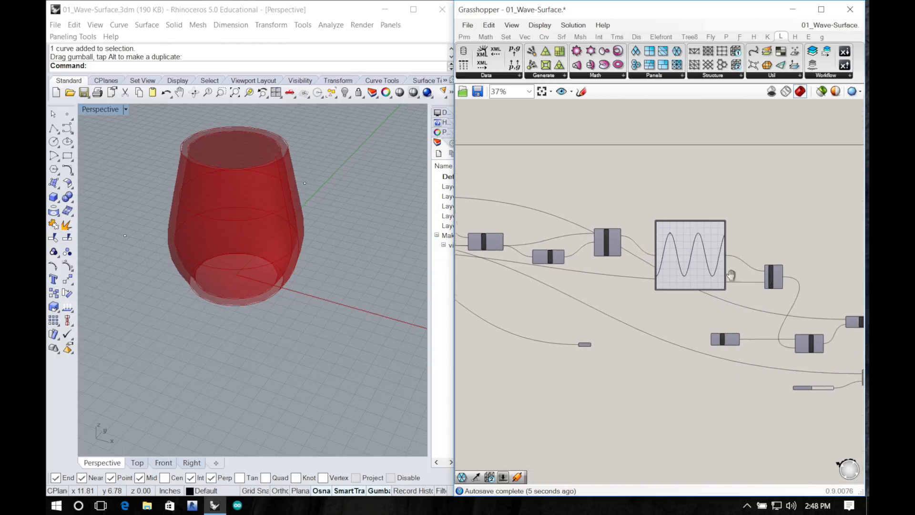
mouse_move(731, 276)
right_mouse_down()
mouse_move(576, 260)
mouse_move(665, 275)
right_mouse_up()
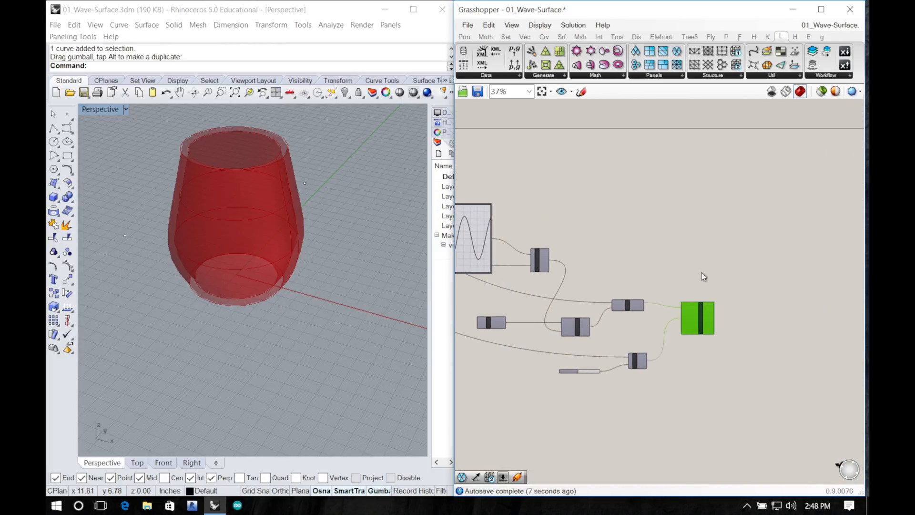
right_click(703, 277)
left_click(727, 296)
right_click(713, 312)
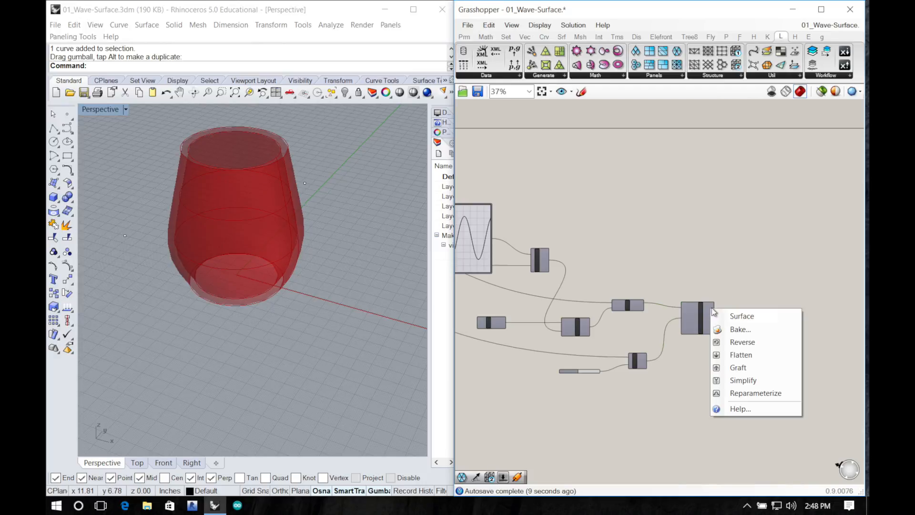
left_click(696, 317)
right_click(689, 312)
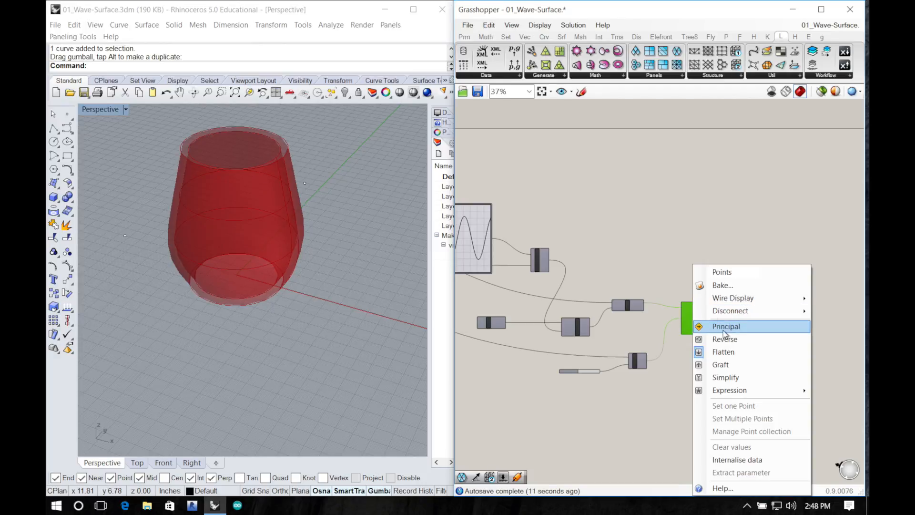
right_click(679, 284)
left_click(704, 286)
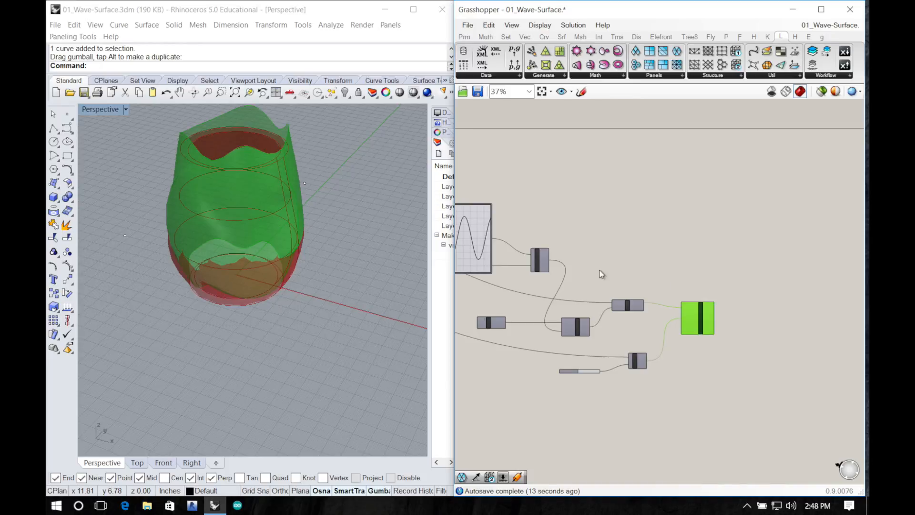
Step: Inspect the previewed wave surface against the original vase from several angles in the perspective view
right_click_drag(302, 253, 374, 228)
right_click_drag(305, 221, 358, 249)
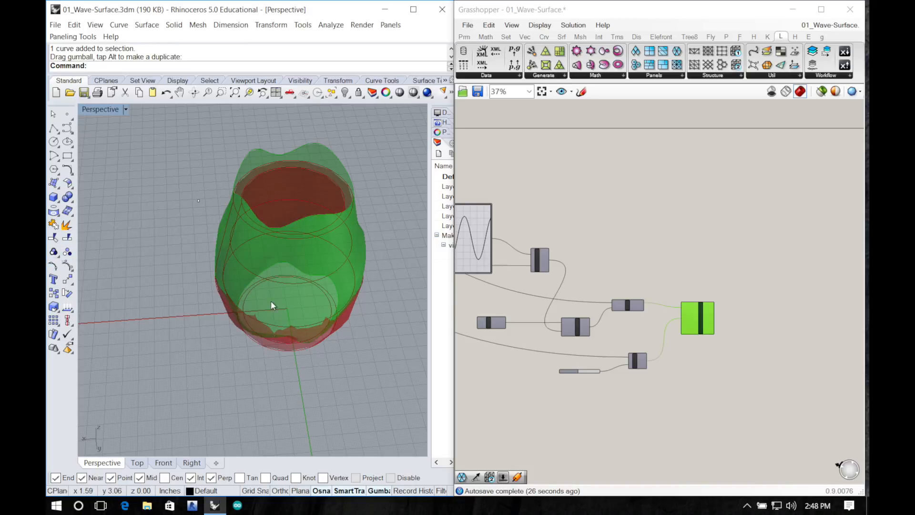
right_click_drag(573, 365, 760, 339)
scroll(739, 333, "up", 1)
scroll(716, 339, "down", 6)
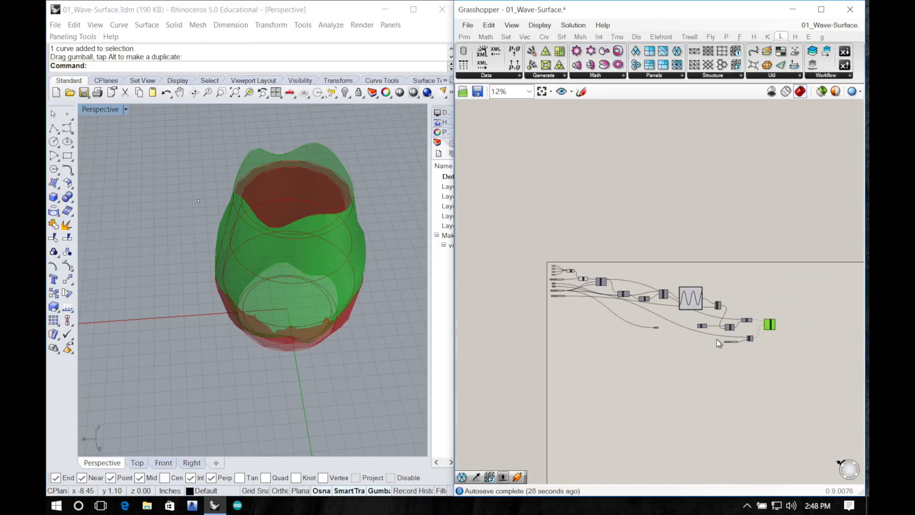
right_click_drag(611, 333, 578, 363)
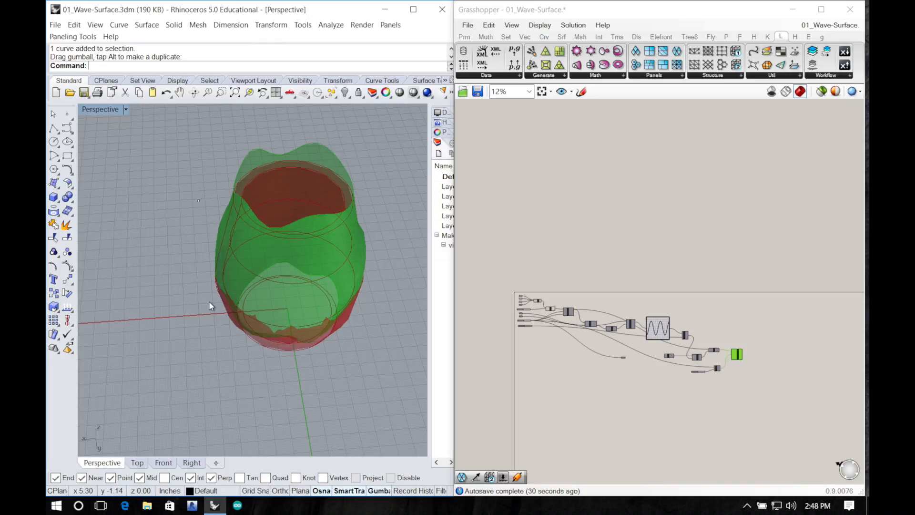
right_click_drag(209, 301, 152, 246)
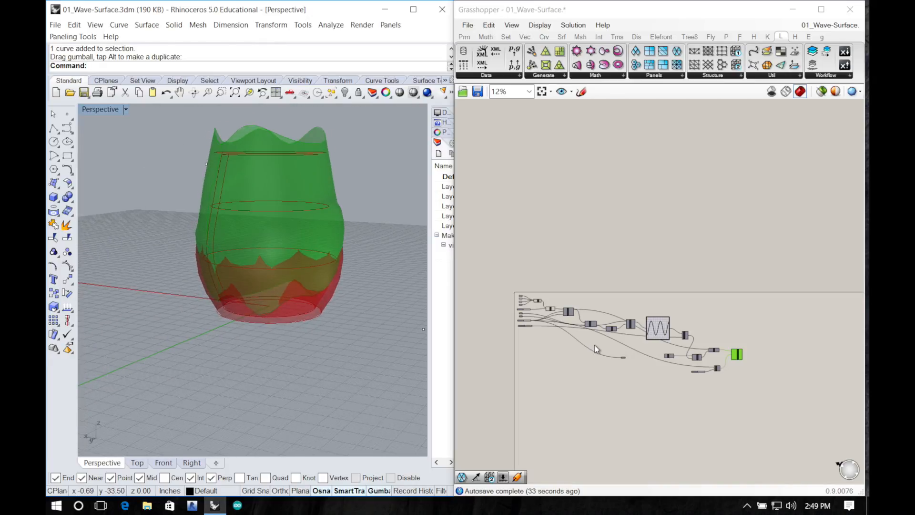
Step: Examine the Unit Z component and how its vector feeds the Amplitude component beside the Multiplication result
scroll(594, 345, "down", 4)
scroll(594, 345, "up", 10)
right_click_drag(669, 356, 479, 292)
right_click_drag(691, 326, 563, 302)
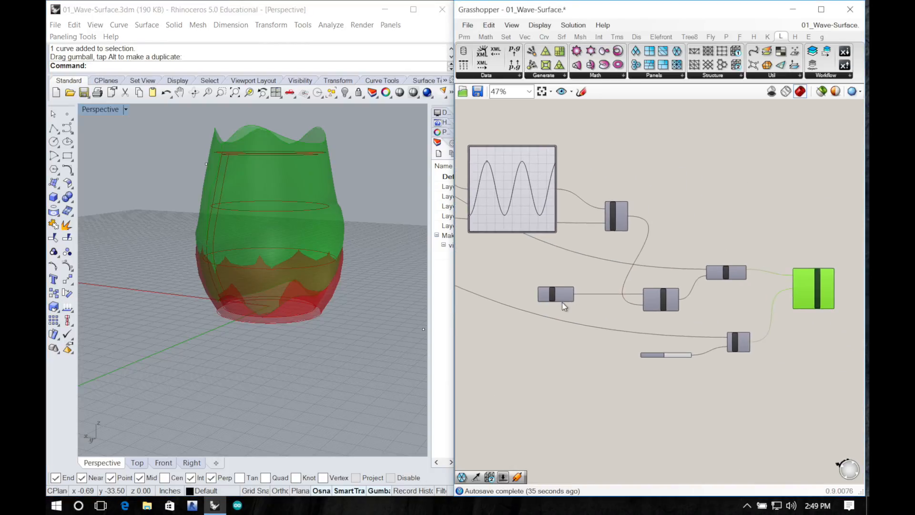
scroll(568, 302, "up", 4)
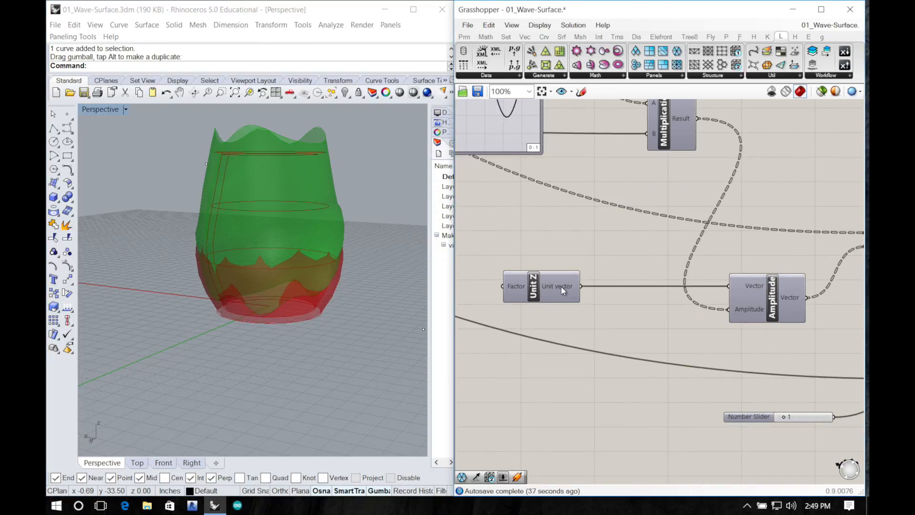
left_click(556, 293)
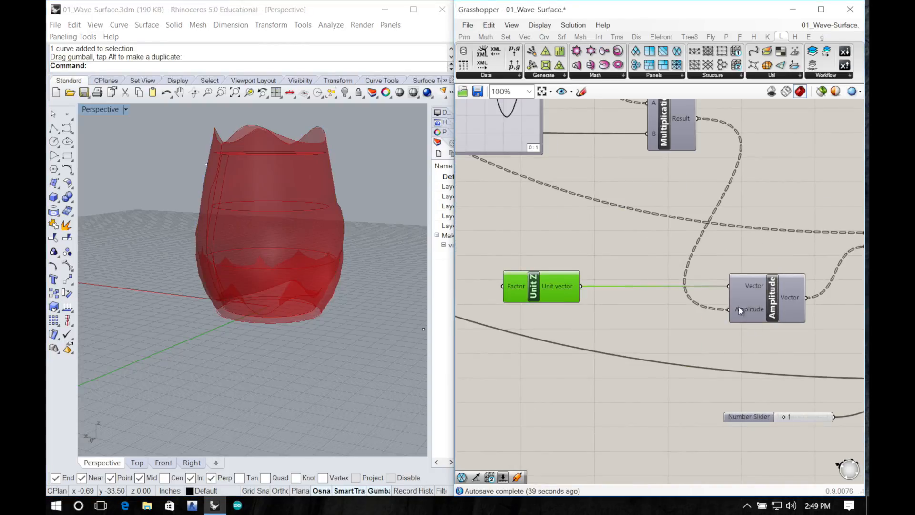
right_click_drag(679, 311, 750, 370)
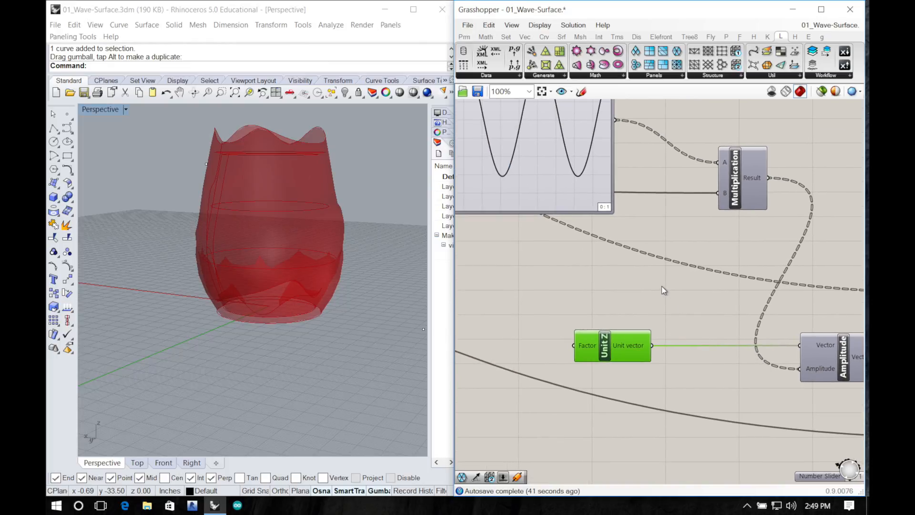
scroll(662, 286, "down", 5)
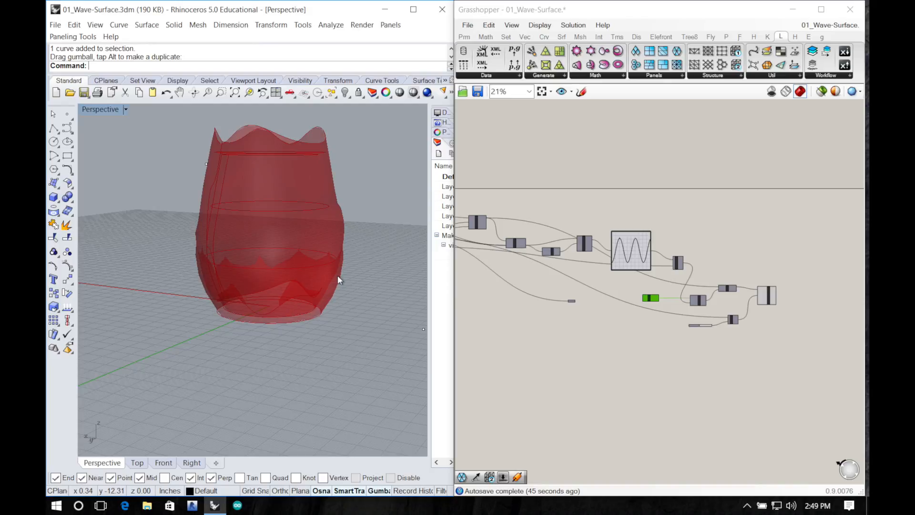
Step: Restrict the preview to selected components and display the Divide Surface points on the vase
left_click(613, 307)
scroll(620, 286, "up", 7)
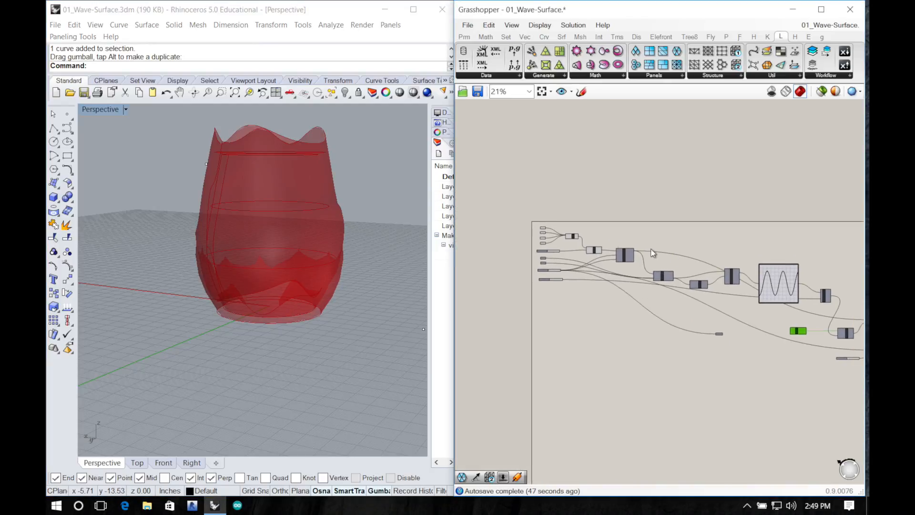
left_click(582, 242)
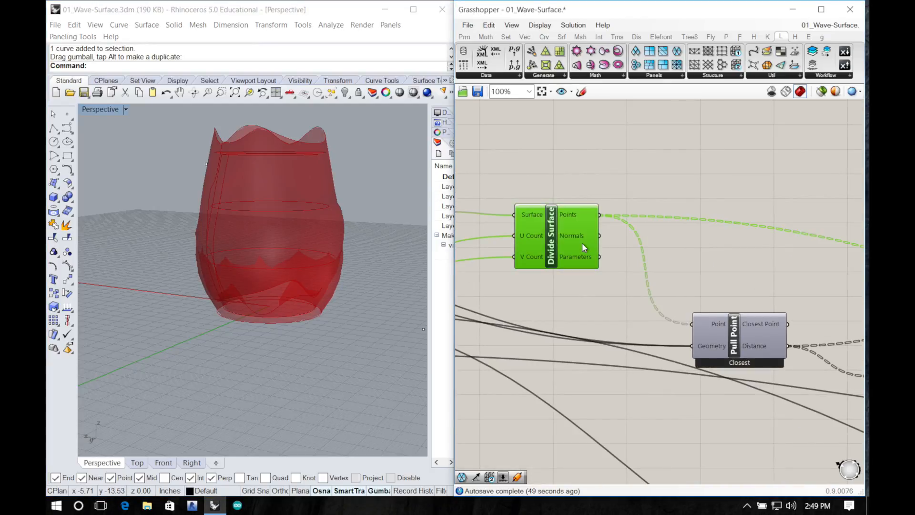
scroll(697, 184, "down", 3)
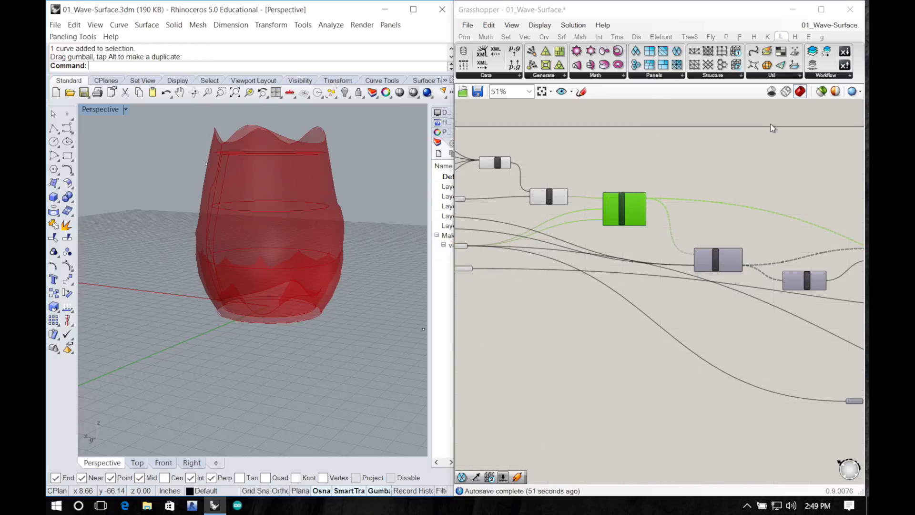
left_click(822, 91)
right_click_drag(305, 229, 272, 284)
Step: Select the component that shifts the divided points by the Amplitude vector and inspect its points in perspective
right_click_drag(718, 270, 504, 260)
right_click_drag(646, 275, 615, 247)
right_click_drag(762, 304, 635, 294)
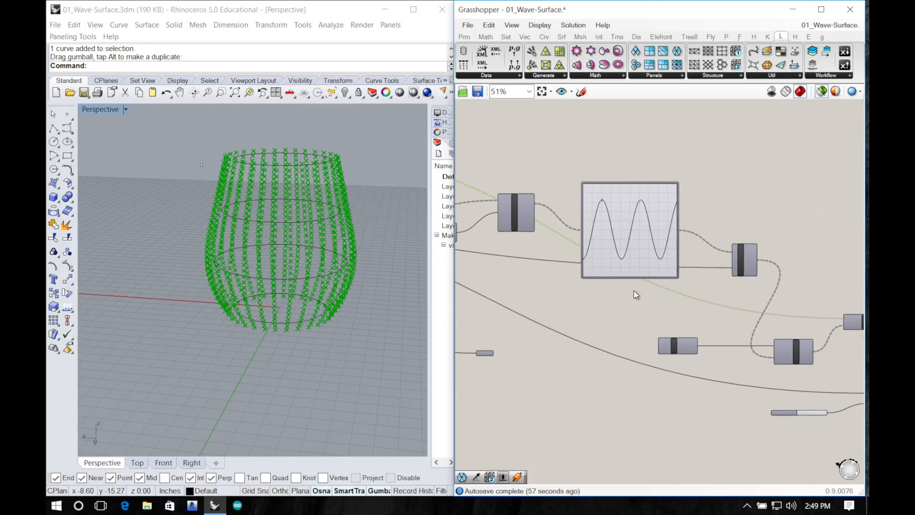
left_click(672, 351)
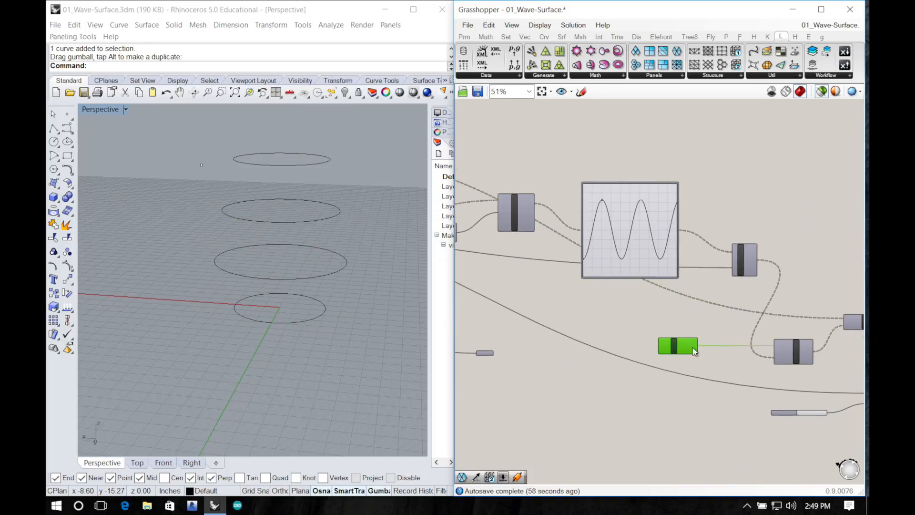
left_click(850, 321)
right_click_drag(228, 266, 324, 276)
Step: Reselect Divide Surface and inspect its original point grid for comparison with the displaced points
right_click_drag(541, 315, 686, 347)
right_click_drag(543, 316, 671, 350)
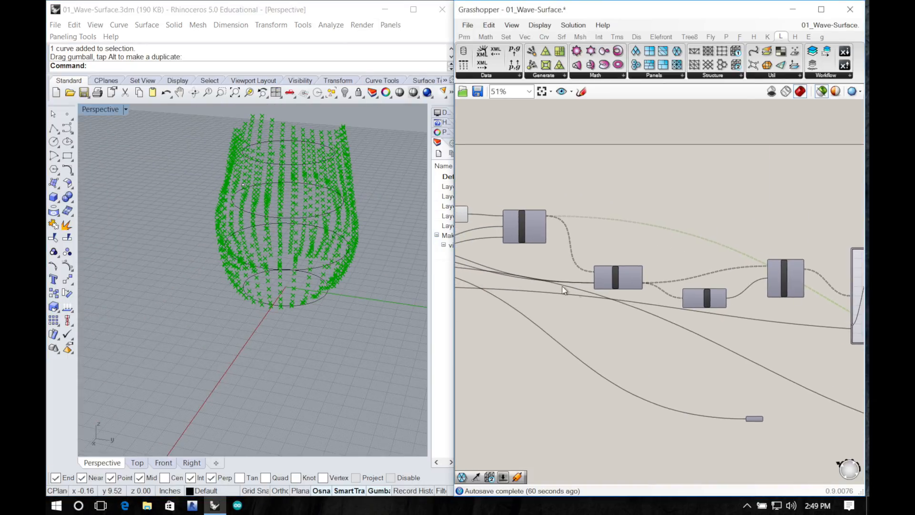
scroll(530, 263, "down", 1)
scroll(529, 264, "up", 1)
left_click(513, 225)
mouse_move(305, 229)
right_mouse_down()
mouse_move(286, 226)
mouse_move(310, 235)
mouse_move(258, 220)
mouse_move(303, 233)
right_mouse_up()
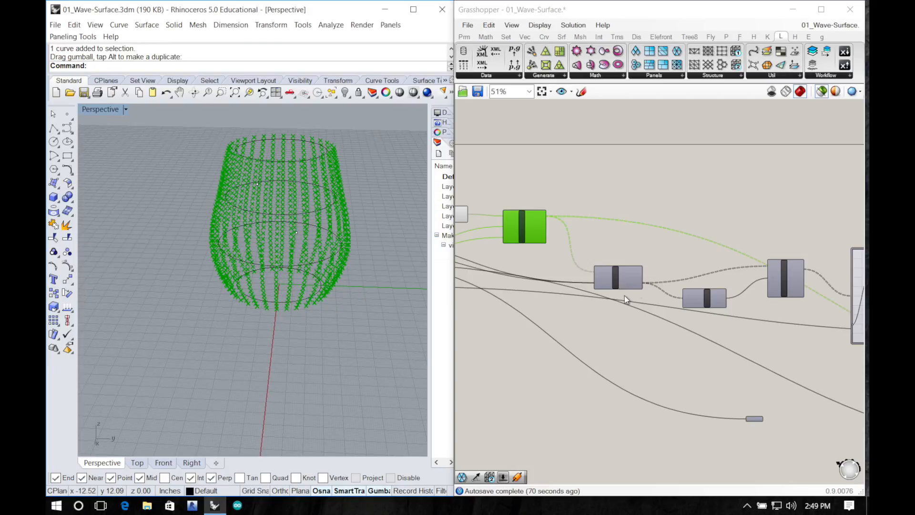
Step: Move the small parameter fed by the division slider to just below Divide Surface
right_click_drag(624, 295, 717, 297)
left_click_drag(848, 424, 764, 416)
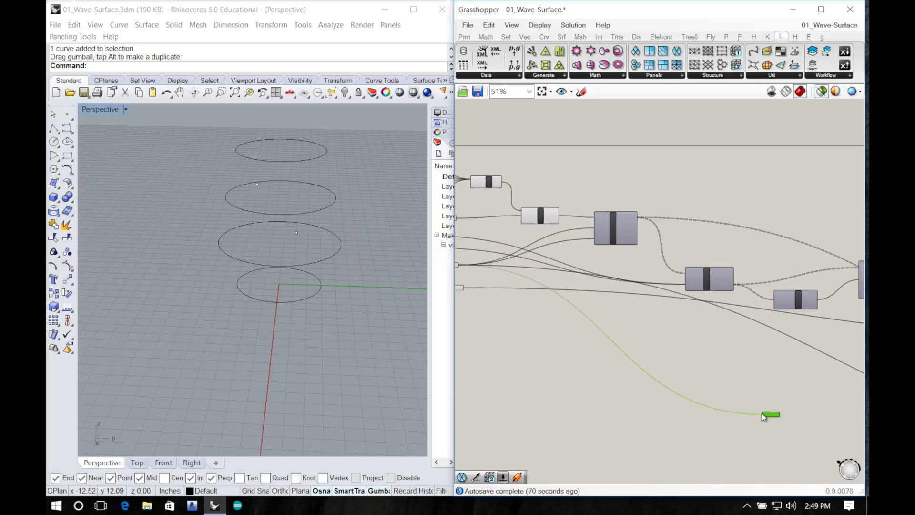
right_click_drag(419, 262, 307, 241)
scroll(326, 239, "down", 2)
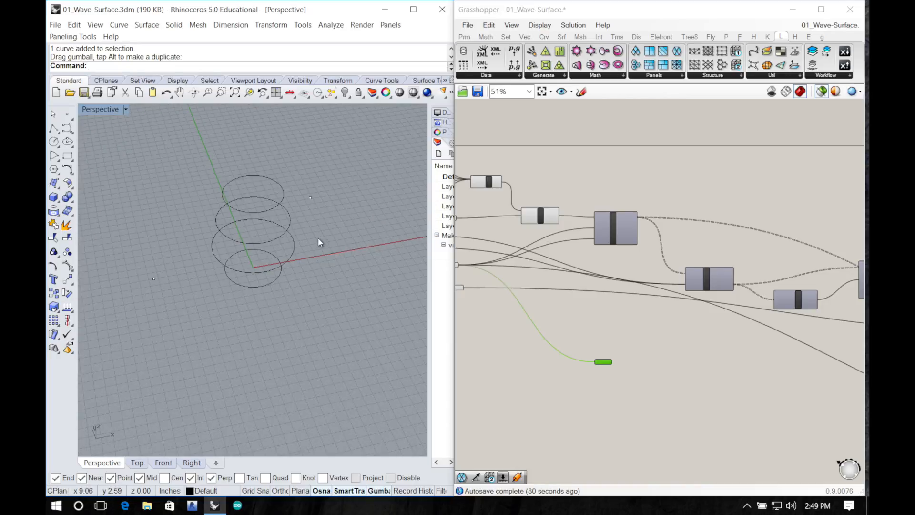
right_click_drag(298, 250, 294, 235)
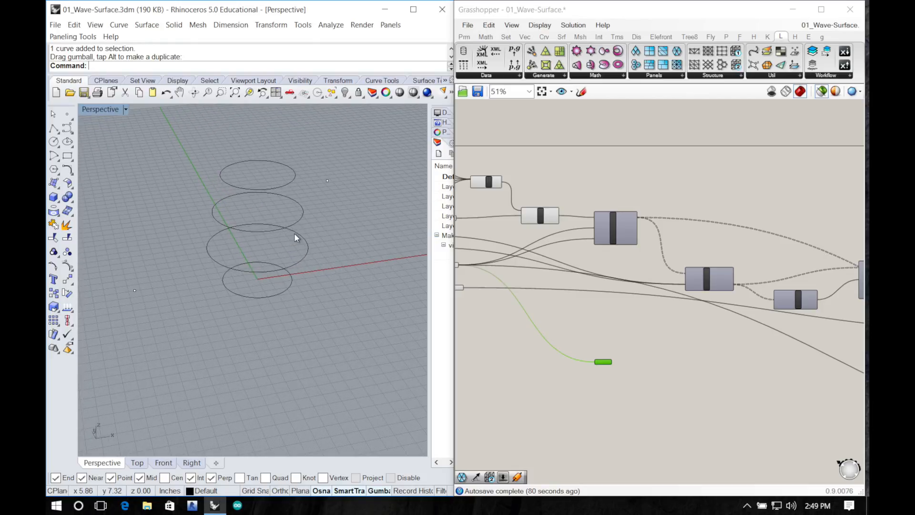
Step: Examine the Divide Surface component's U Count and V Count inputs along with its point grid in perspective
right_click_drag(605, 305, 578, 313)
scroll(607, 248, "up", 5)
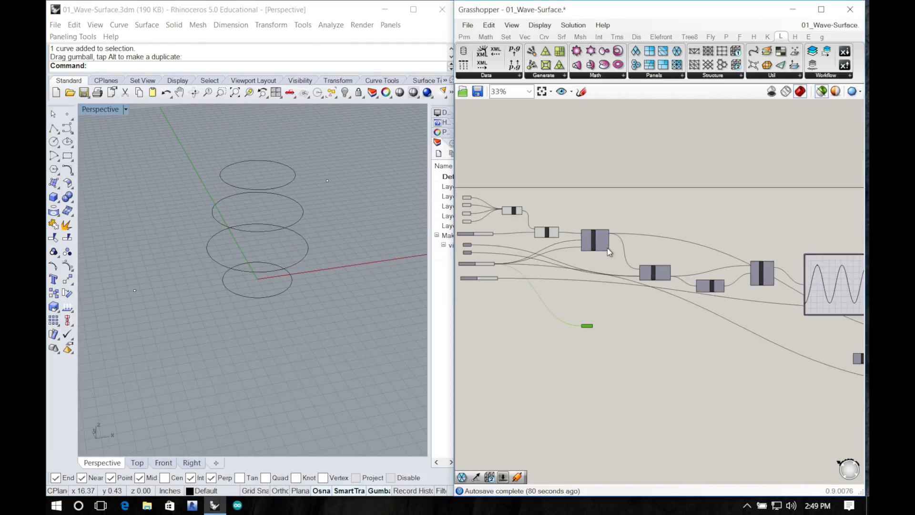
scroll(603, 256, "down", 1)
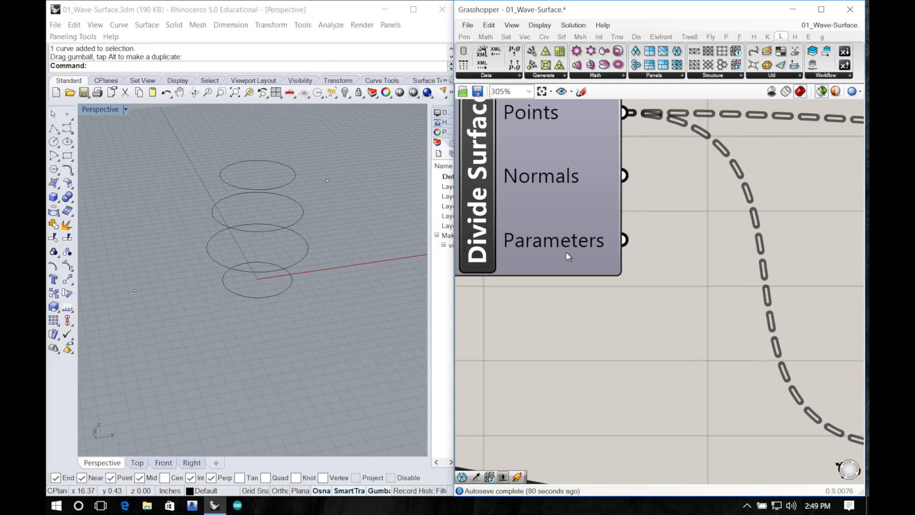
right_click_drag(565, 250, 709, 364)
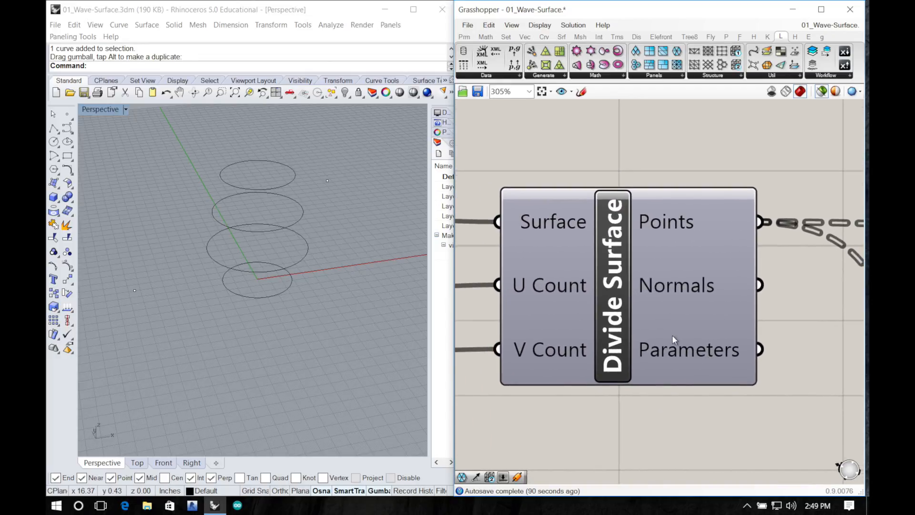
left_click(633, 303)
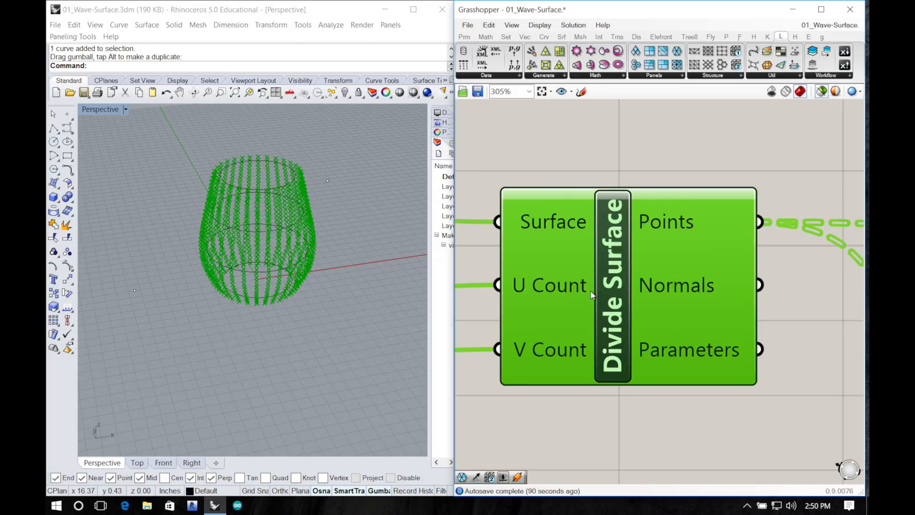
scroll(591, 291, "down", 3)
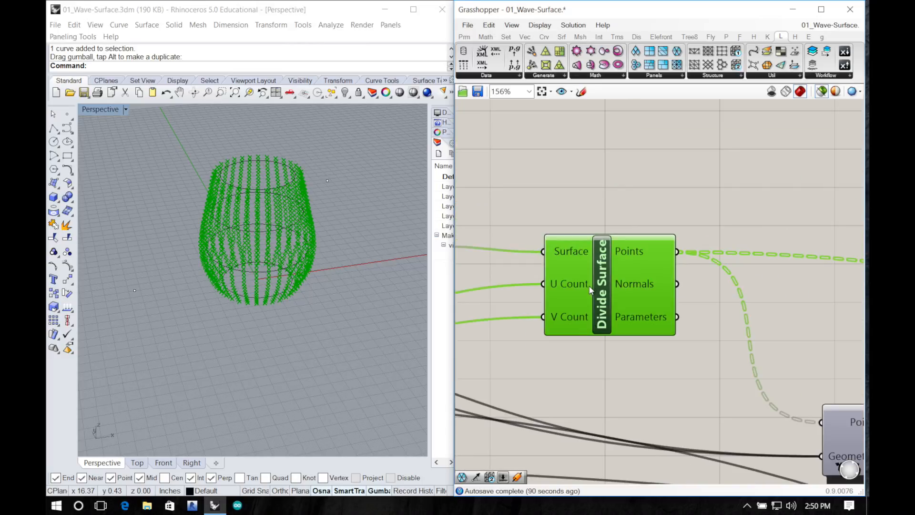
right_click_drag(596, 343, 580, 328)
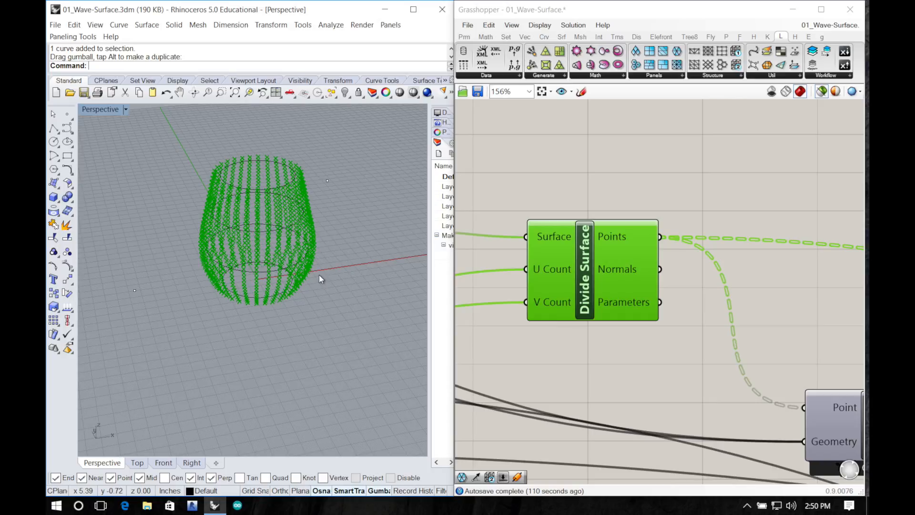
right_click_drag(269, 309, 274, 287)
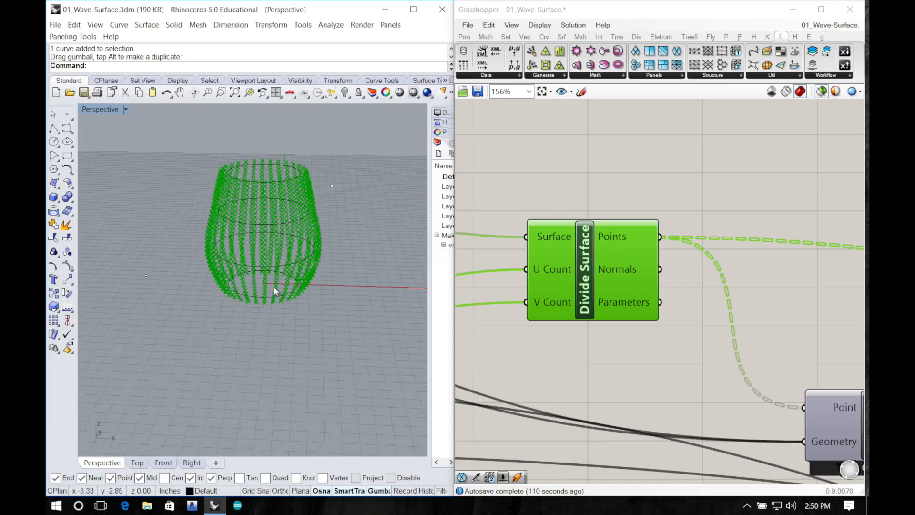
Step: Connect the Normals output of Divide Surface to the Amplitude component's Vector input in place of Unit Z, and delete Unit Z
left_click(645, 331)
right_click_drag(644, 335, 569, 329)
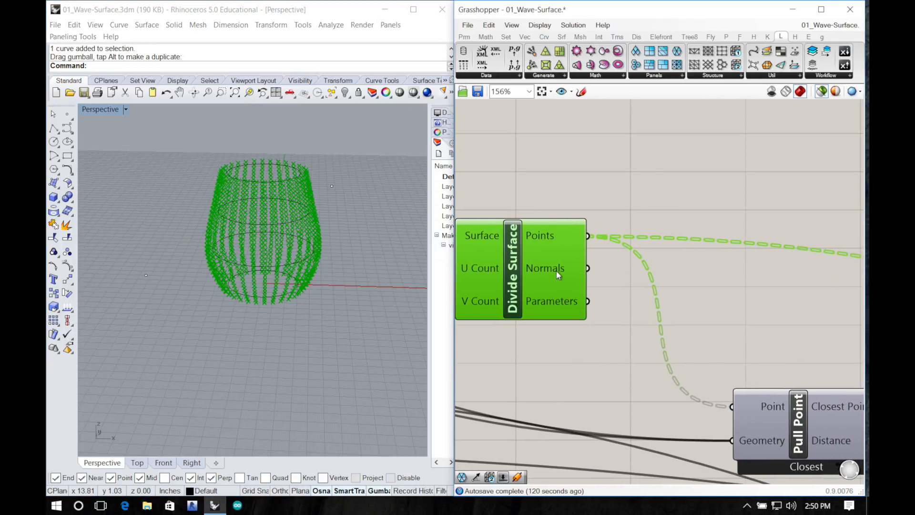
mouse_move(556, 270)
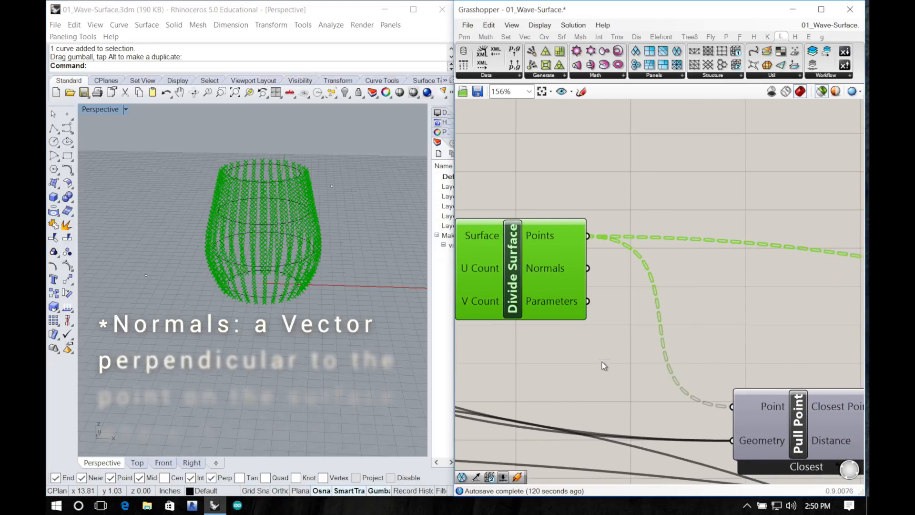
right_click_drag(600, 365, 542, 350)
scroll(544, 347, "up", 3)
scroll(547, 348, "down", 9)
scroll(548, 353, "down", 3)
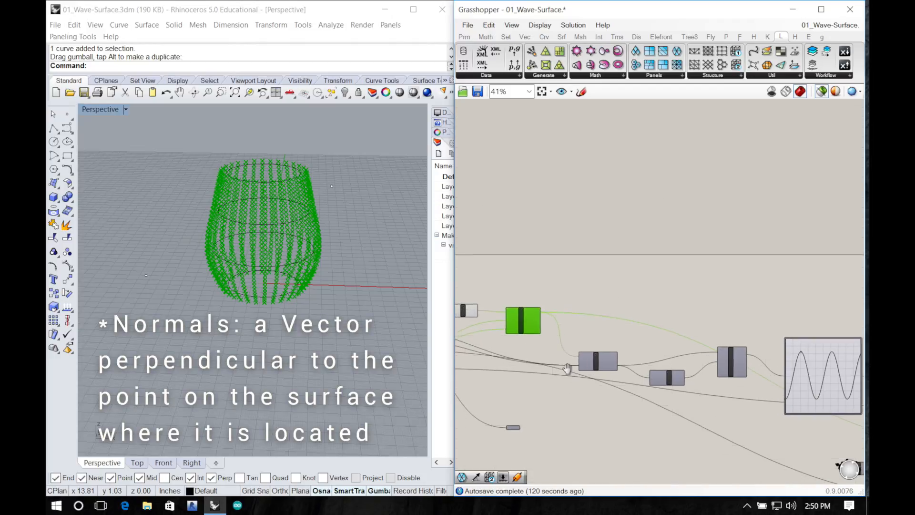
scroll(536, 404, "up", 8)
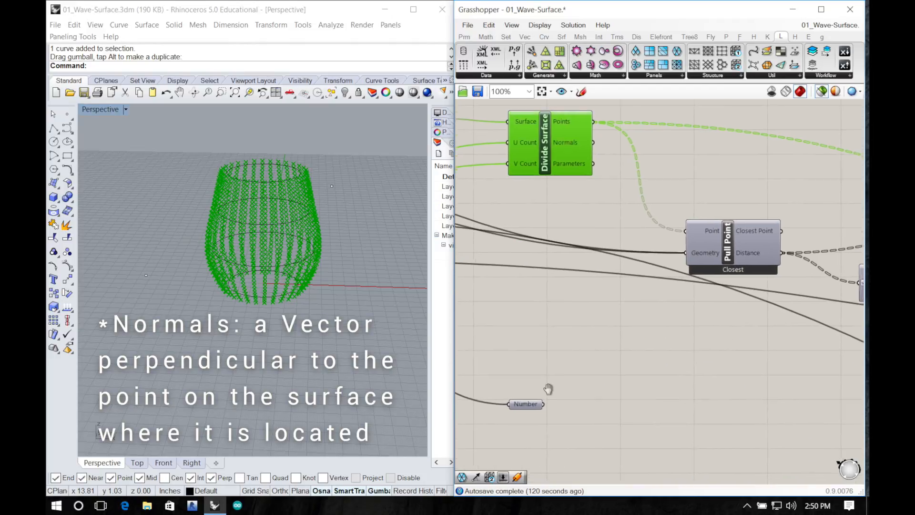
right_click_drag(573, 399, 630, 330)
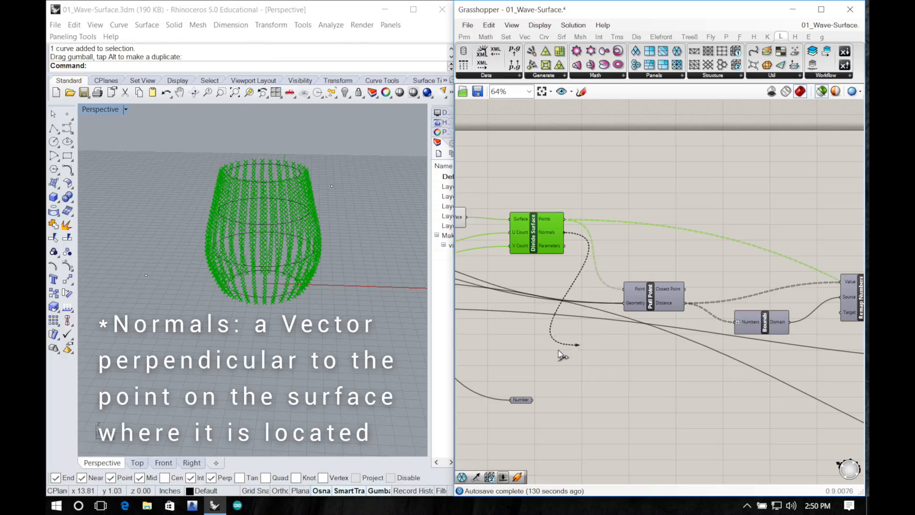
scroll(563, 354, "down", 5)
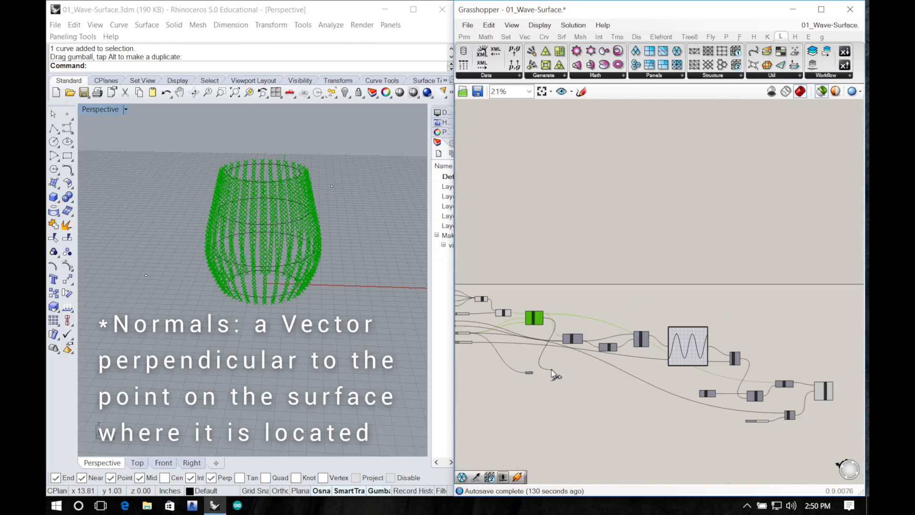
scroll(746, 394, "up", 7)
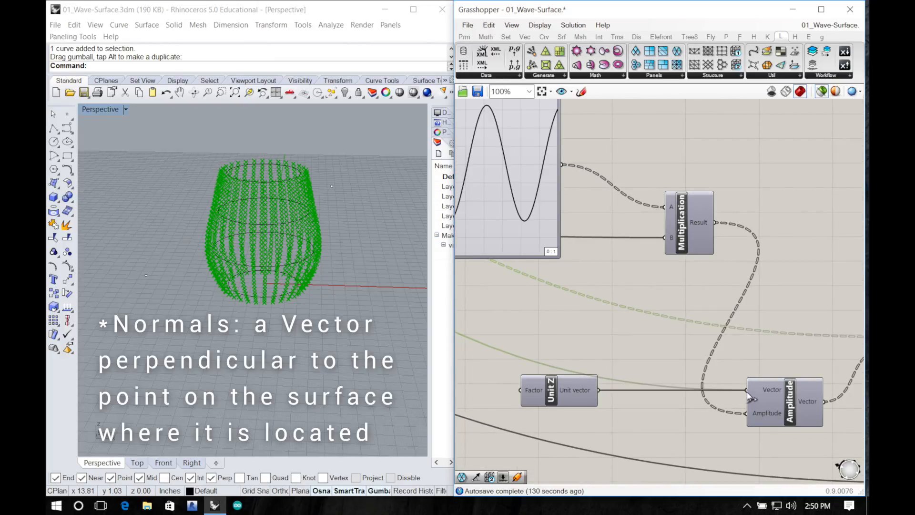
left_click_drag(747, 392, 747, 392)
left_click(561, 394)
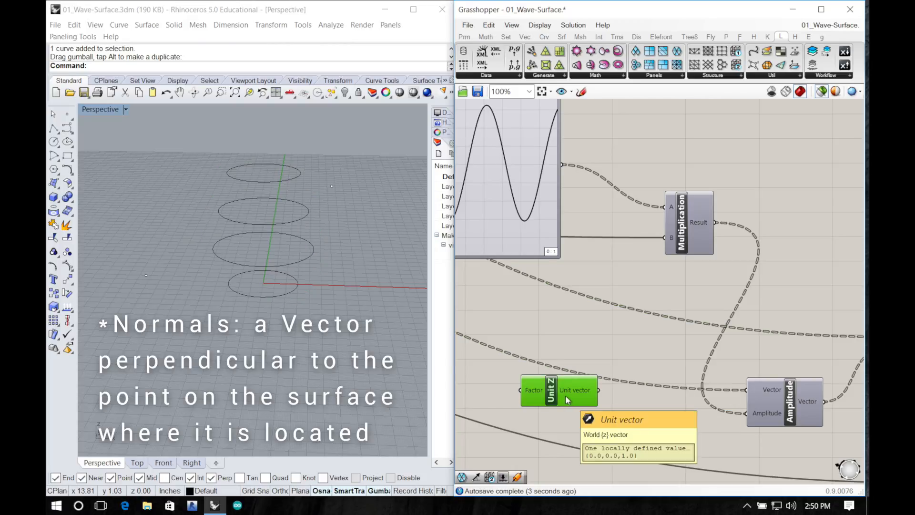
key("Delete")
Step: Select the Move component and inspect the points displaced along the surface normals from several angles in perspective
right_click_drag(691, 410, 495, 373)
left_click(710, 304)
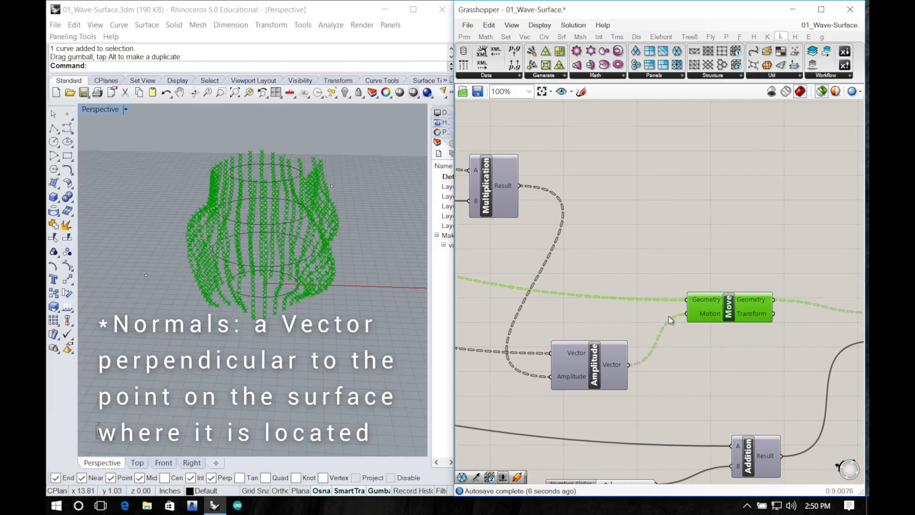
left_click(601, 359)
left_click(698, 305)
right_click_drag(322, 339, 153, 325)
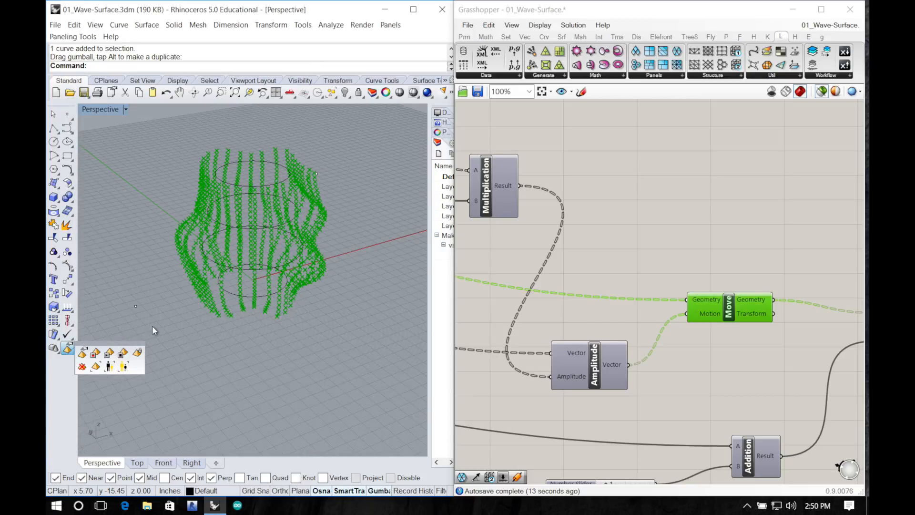
mouse_move(142, 278)
right_mouse_down()
mouse_move(223, 283)
mouse_move(137, 261)
right_mouse_up()
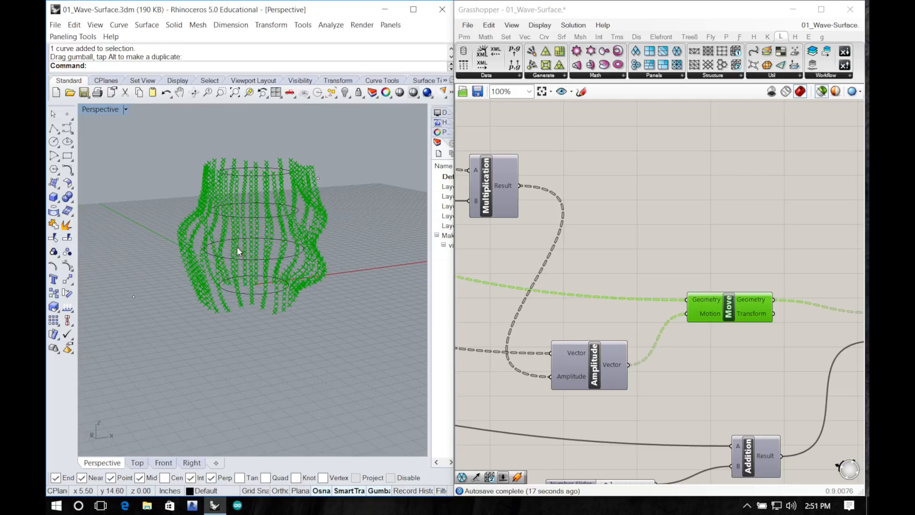
Step: Deselect Move and turn off the selected-objects-only preview to display the whole definition's geometry
right_click_drag(688, 355, 818, 377)
right_click_drag(449, 280, 592, 353)
right_click_drag(549, 319, 545, 315)
left_click(559, 270)
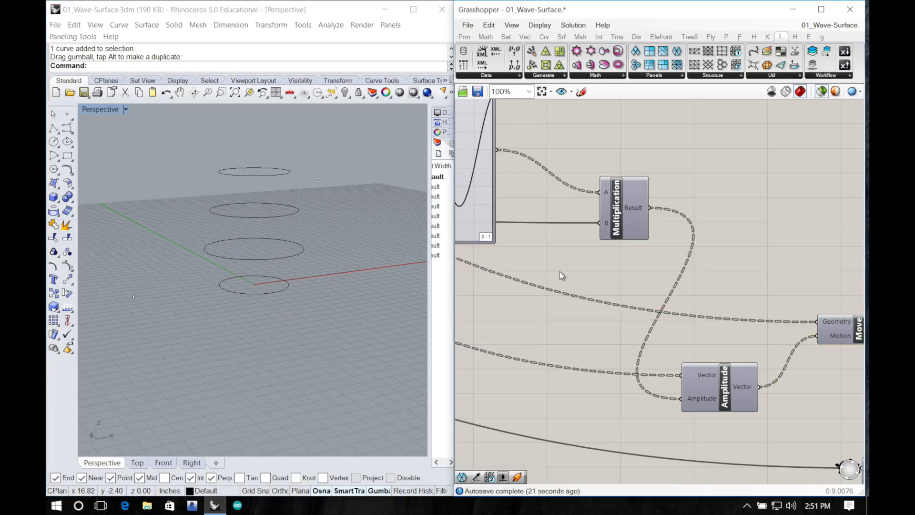
right_click_drag(559, 271, 516, 276)
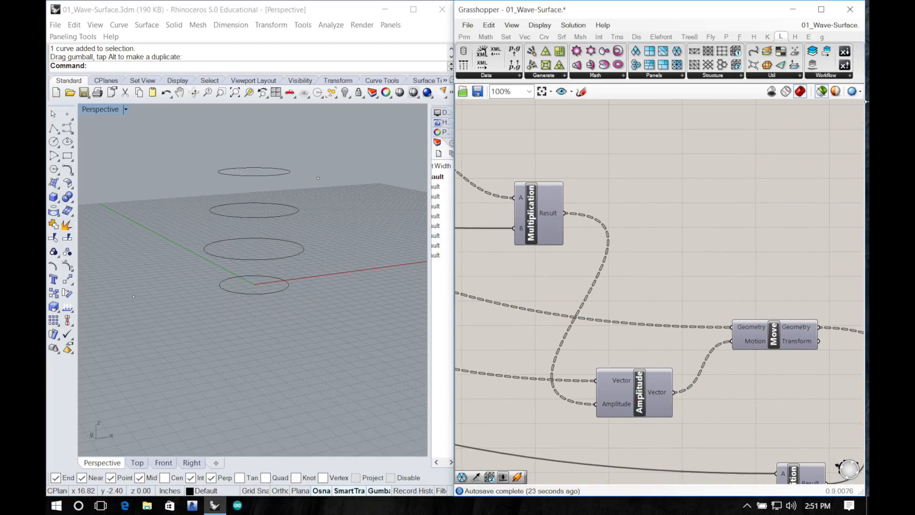
left_click(834, 93)
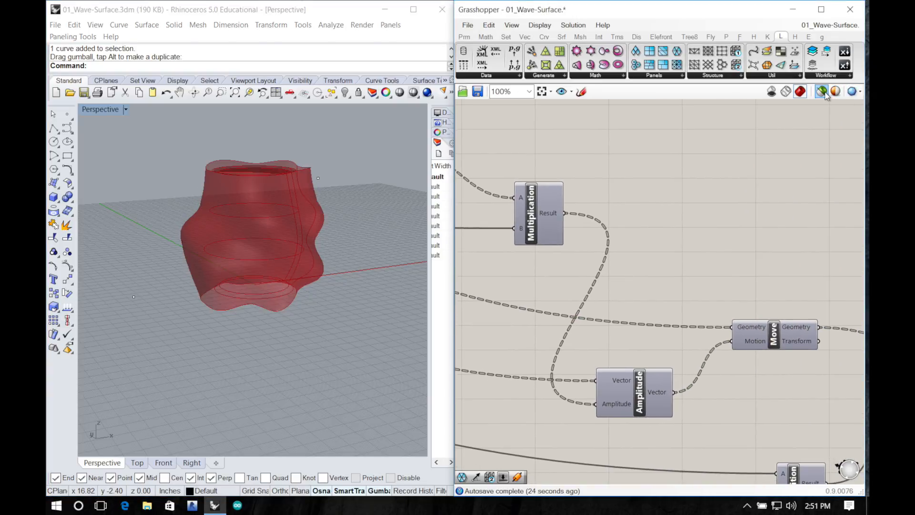
Step: Increase the frequency of the Graph Mapper's sine curve to about seven waves and inspect the rippled vase
right_click(520, 266)
left_click(621, 224)
right_click_drag(499, 258, 832, 362)
left_click_drag(594, 201, 569, 204)
mouse_move(222, 268)
right_mouse_down()
mouse_move(362, 216)
mouse_move(302, 252)
mouse_move(221, 276)
right_mouse_up()
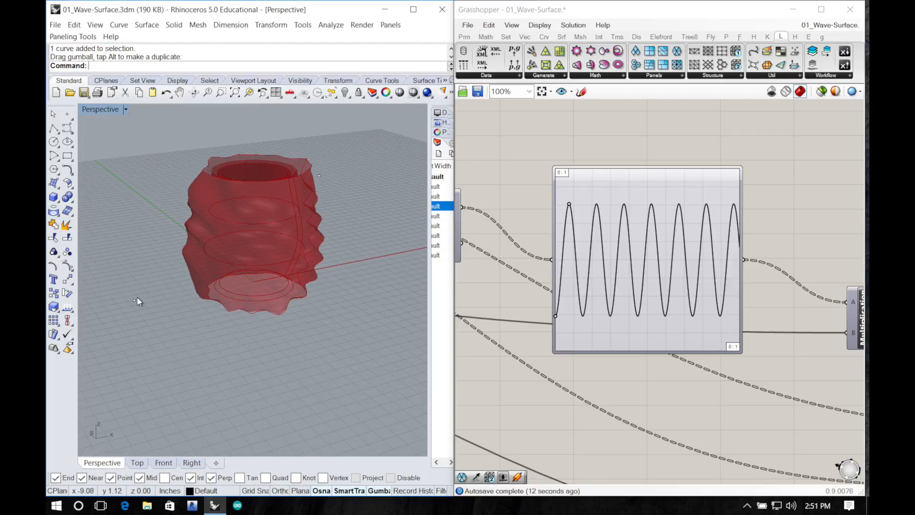
Step: Delete one of the two attractor points beside the vase in the Rhino perspective view
left_click(133, 300)
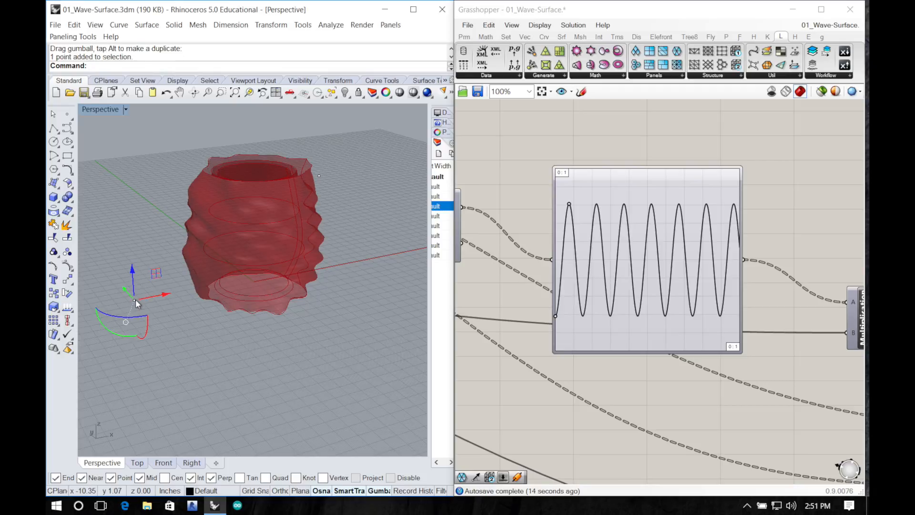
key("Delete")
right_click_drag(143, 302, 398, 244)
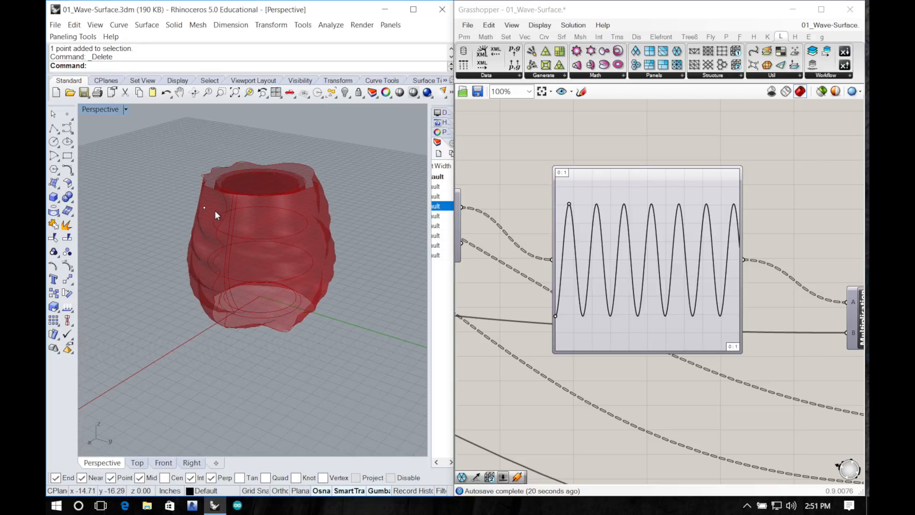
Step: Move the remaining attractor point around the vase with the gumball and inspect how the ripples shift
left_click_drag(203, 185, 203, 193)
left_click_drag(203, 238, 200, 245)
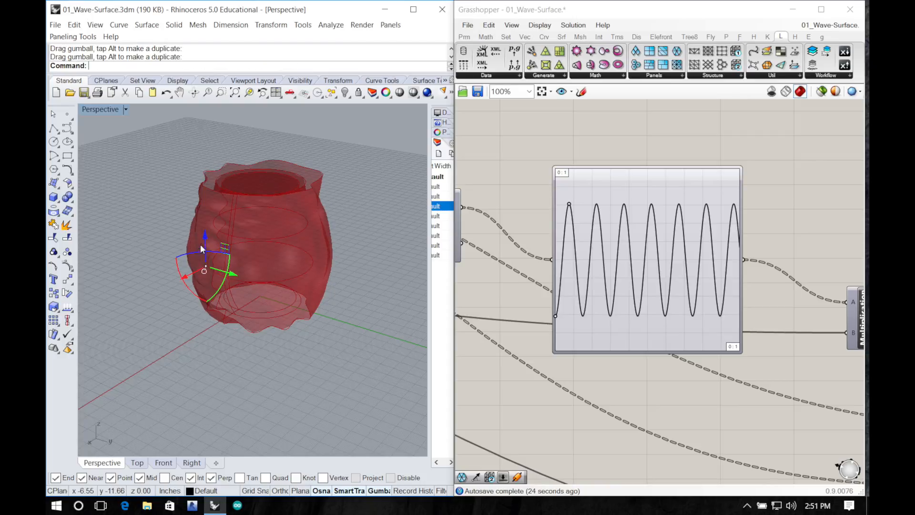
mouse_move(168, 280)
left_mouse_down()
mouse_move(176, 282)
mouse_move(158, 288)
left_mouse_up()
left_click(158, 288)
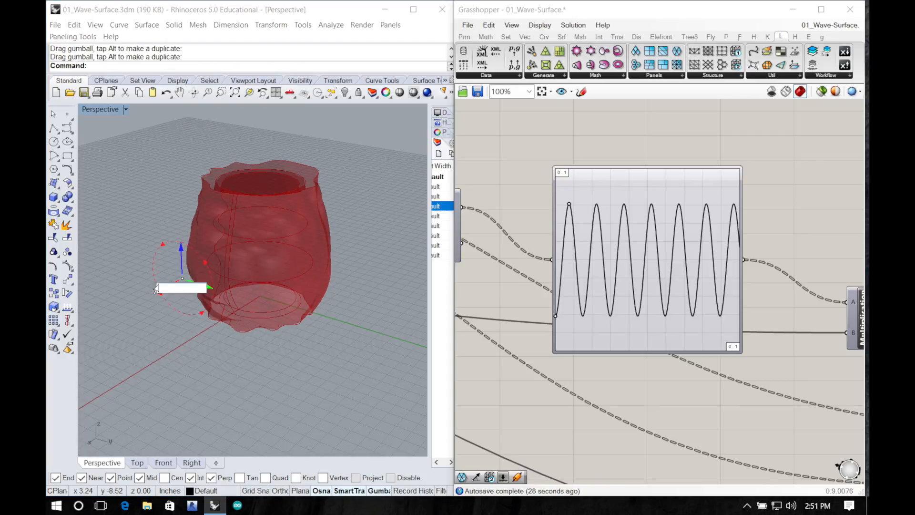
key("Escape")
mouse_move(141, 245)
right_mouse_down()
mouse_move(241, 241)
mouse_move(316, 224)
mouse_move(361, 239)
mouse_move(343, 256)
mouse_move(142, 252)
right_mouse_up()
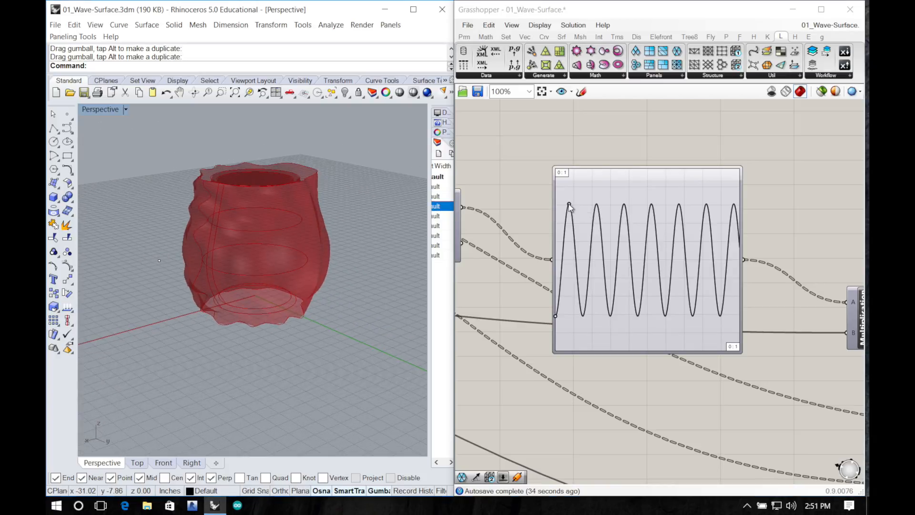
Step: Reduce the Graph Mapper's sine curve to about five waves and inspect the vase from the side and above
mouse_move(570, 207)
left_mouse_down()
mouse_move(621, 204)
mouse_move(575, 204)
left_mouse_up()
mouse_move(260, 250)
right_mouse_down()
mouse_move(443, 223)
mouse_move(227, 261)
mouse_move(288, 257)
mouse_move(215, 257)
mouse_move(260, 296)
mouse_move(305, 236)
right_mouse_up()
right_click_drag(512, 362, 637, 370)
scroll(567, 365, "down", 5)
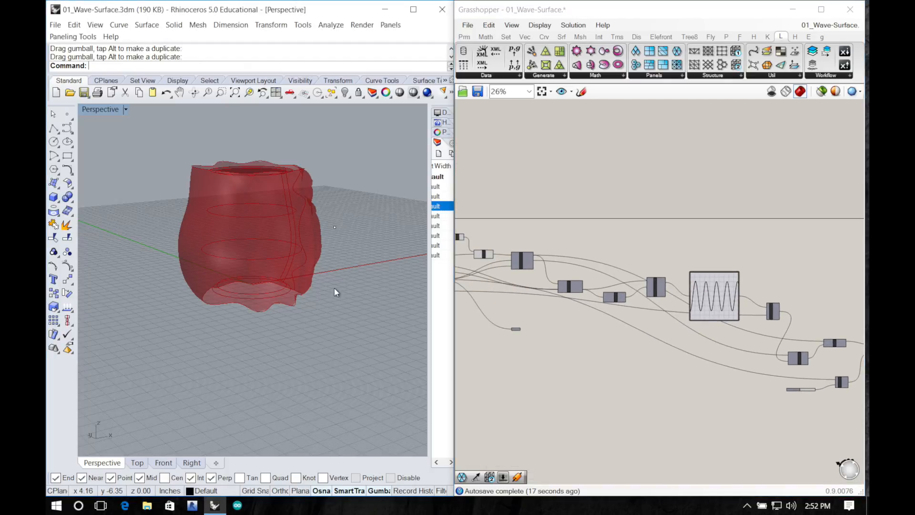
right_click_drag(333, 288, 157, 287)
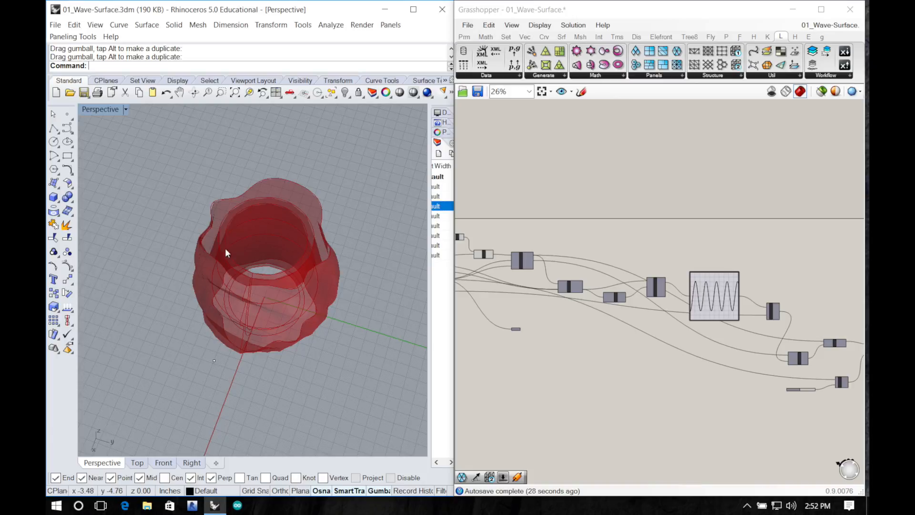
right_click_drag(223, 255, 257, 224)
Step: Flatten the Graph Mapper's sine curve to about four low waves starting at the graph's base, and inspect the softened vase
scroll(722, 314, "up", 5)
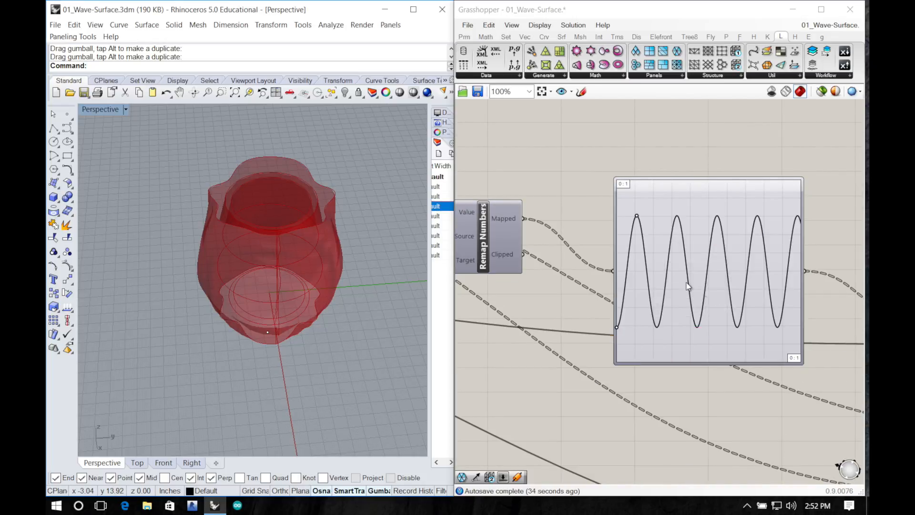
left_click_drag(640, 228, 640, 271)
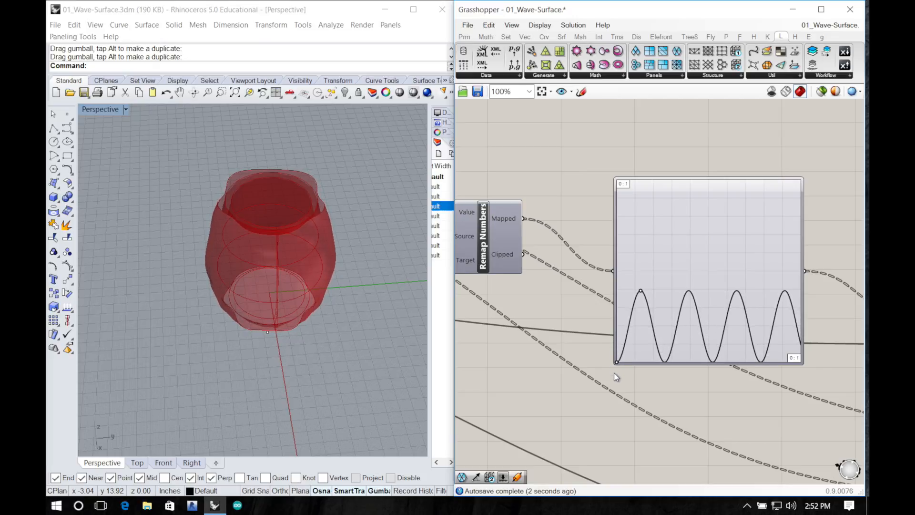
right_click_drag(287, 265, 227, 224)
right_click_drag(327, 226, 249, 215)
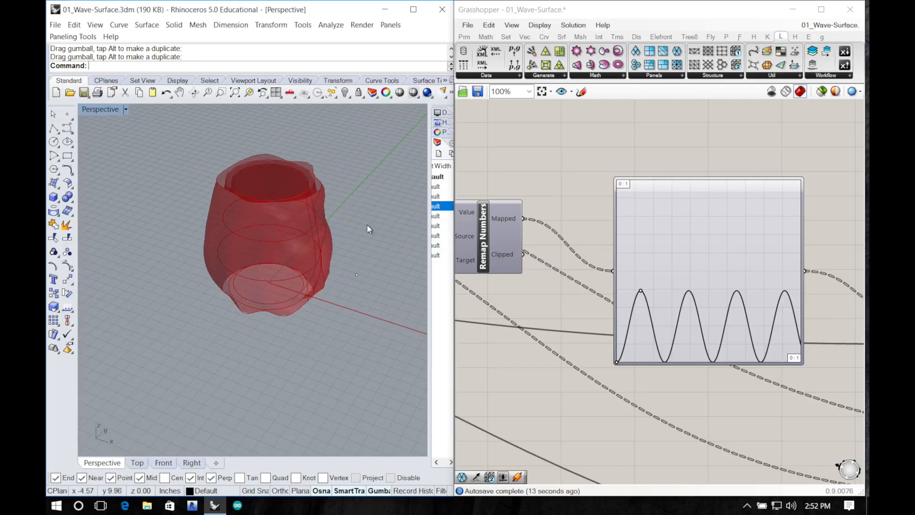
Step: Trace the definition from the Graph Mapper back to its input parameters and examine the second Point parameter's contents
right_click_drag(603, 317, 618, 268)
left_click(379, 305)
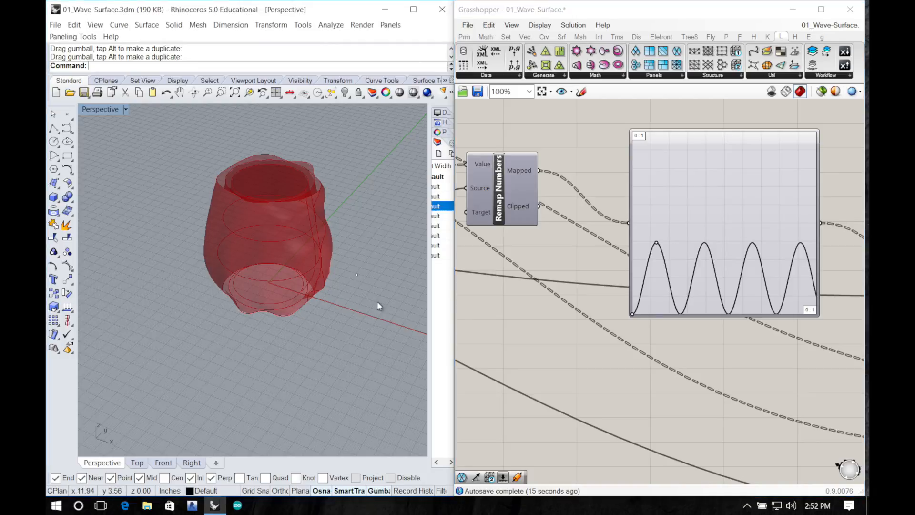
scroll(587, 294, "down", 2)
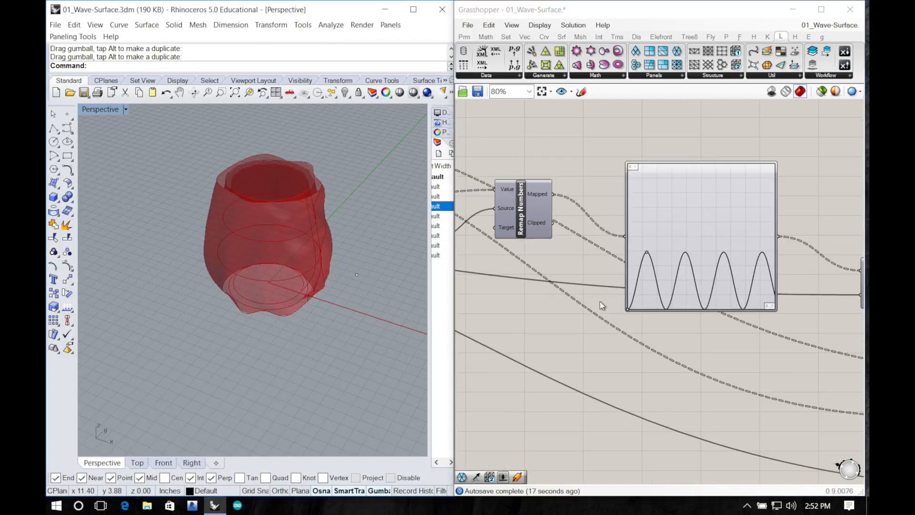
right_click_drag(602, 305, 722, 289)
right_click_drag(536, 324, 683, 318)
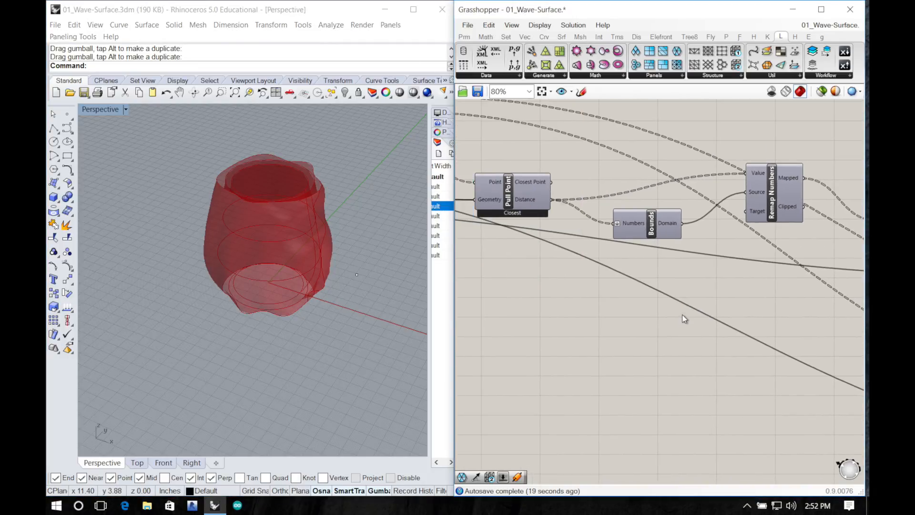
right_click_drag(570, 316, 726, 388)
right_click_drag(547, 280, 754, 319)
right_click_drag(587, 292, 654, 335)
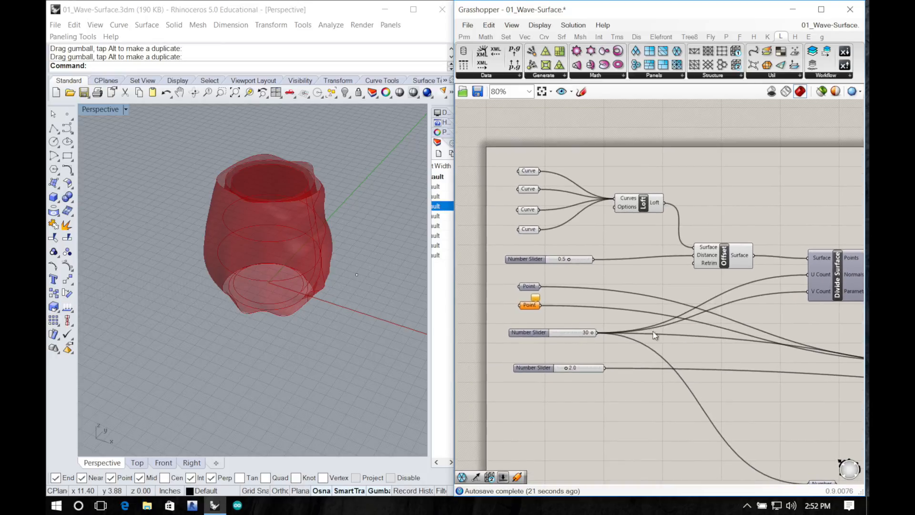
mouse_move(533, 308)
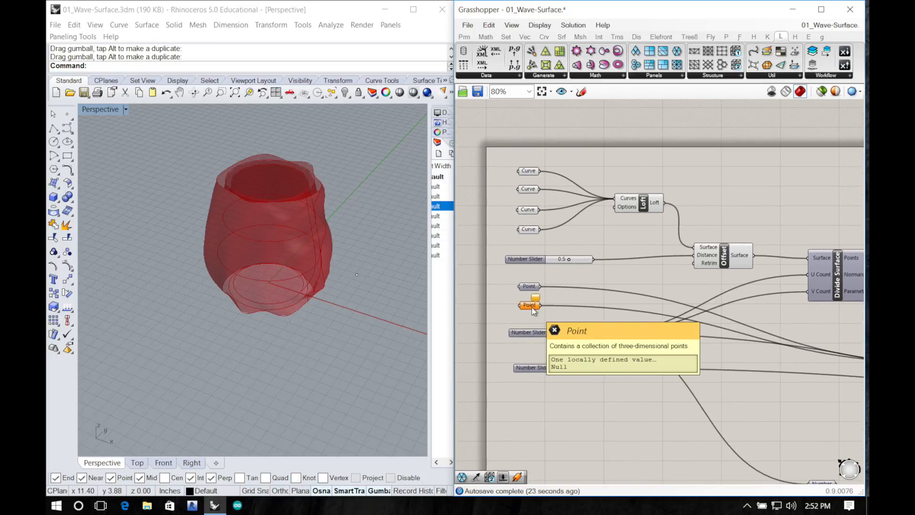
right_click_drag(576, 304, 530, 296)
Step: Raise the Graph Mapper's sine curve to a very high frequency with taller waves, and inspect the vase from several angles
scroll(602, 284, "up", 1)
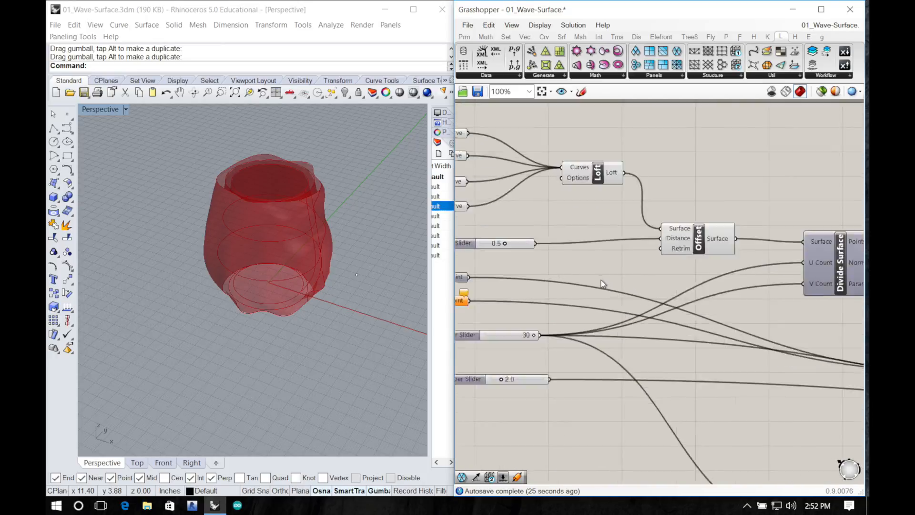
scroll(598, 279, "down", 8)
right_click_drag(768, 334, 680, 311)
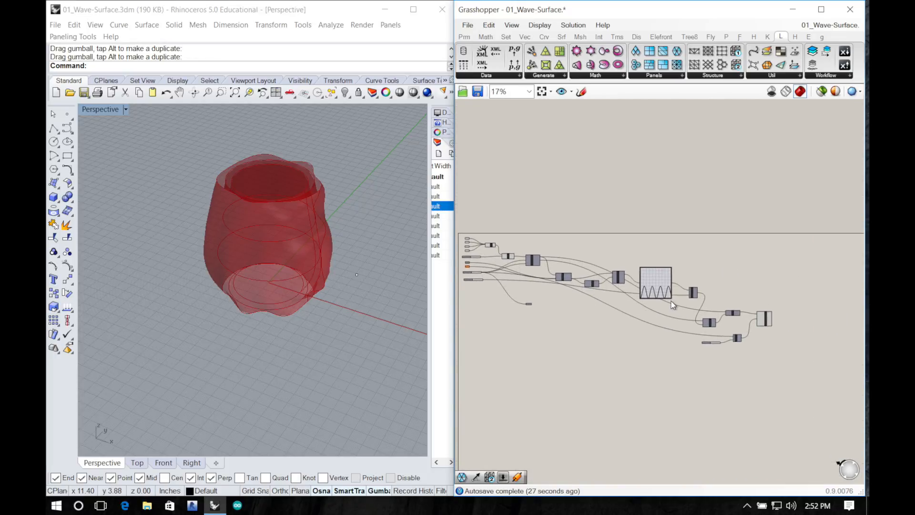
scroll(678, 298, "up", 6)
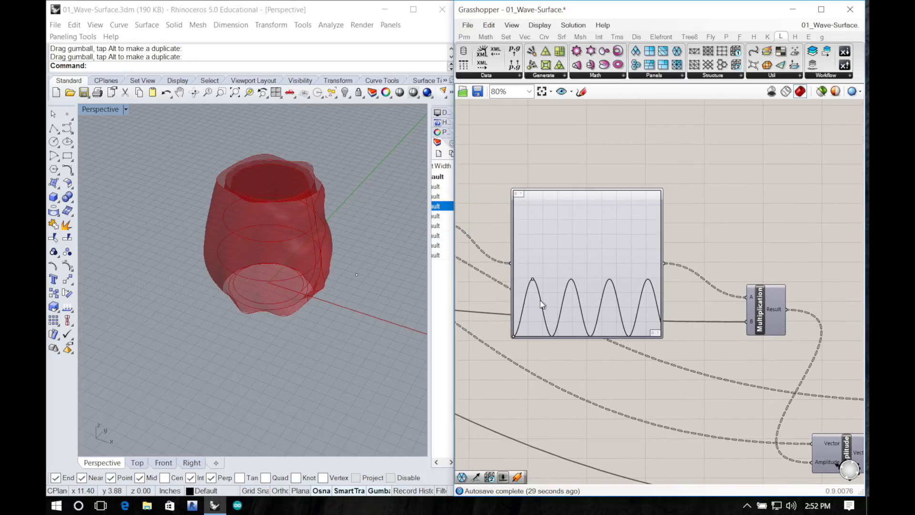
scroll(541, 304, "up", 1)
mouse_move(531, 276)
left_mouse_down()
mouse_move(571, 255)
mouse_move(508, 232)
left_mouse_up()
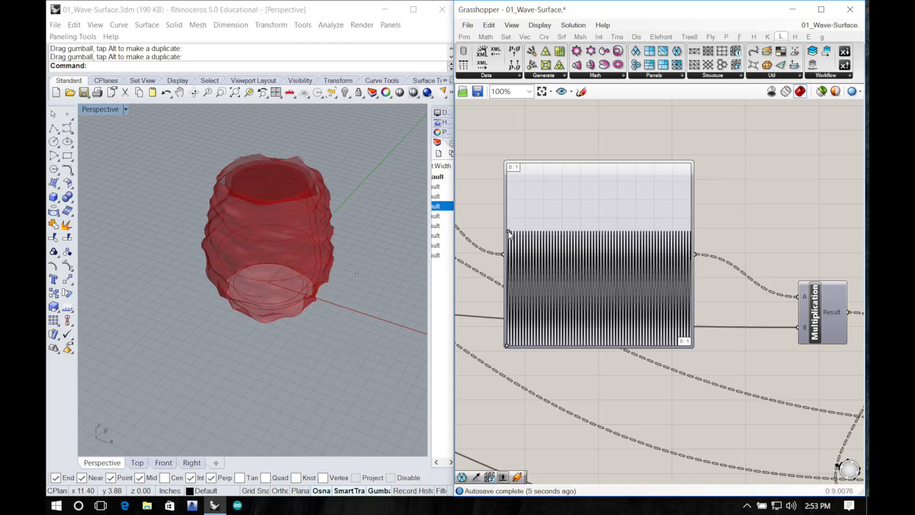
right_click_drag(247, 284, 317, 197)
right_click_drag(554, 294, 533, 308)
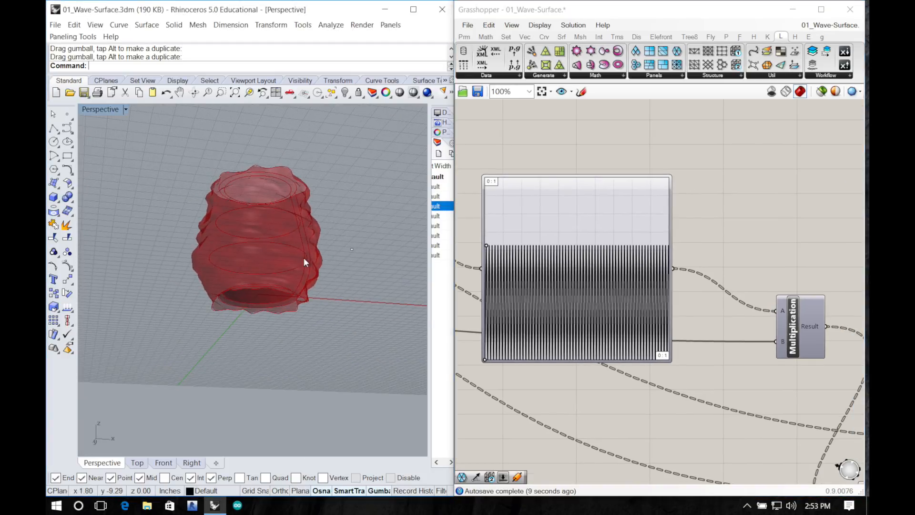
Step: Reduce the Graph Mapper's sine curve to about one and a half wide waves and inspect the vase
right_click_drag(304, 258, 204, 280)
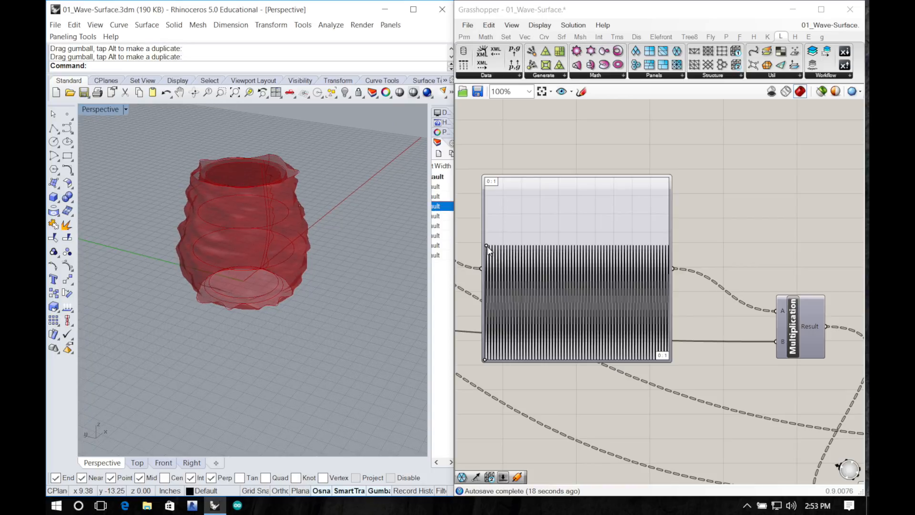
left_click_drag(487, 247, 542, 250)
right_click_drag(334, 241, 332, 262)
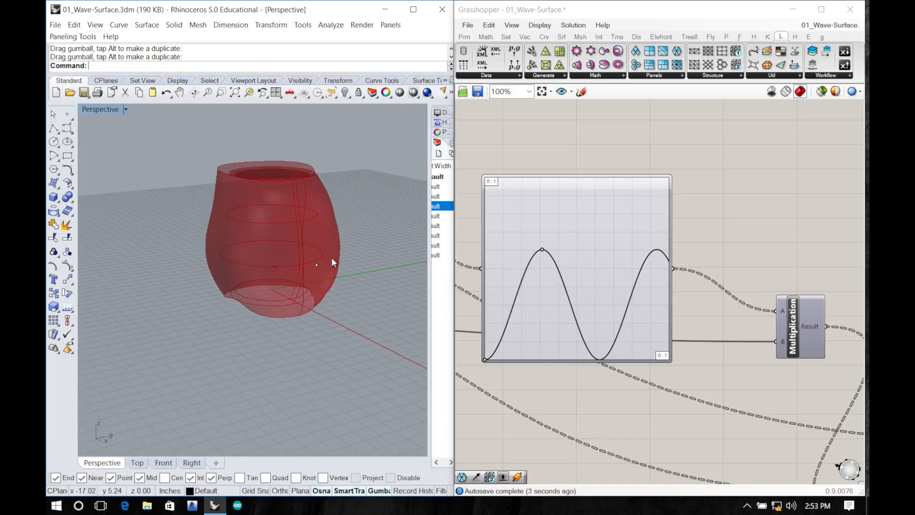
right_click_drag(315, 292, 321, 323)
Step: Add a Triangle Panels B component after Surface From Points and connect the rebuilt surface to its Surface input
right_click_drag(767, 418, 666, 353)
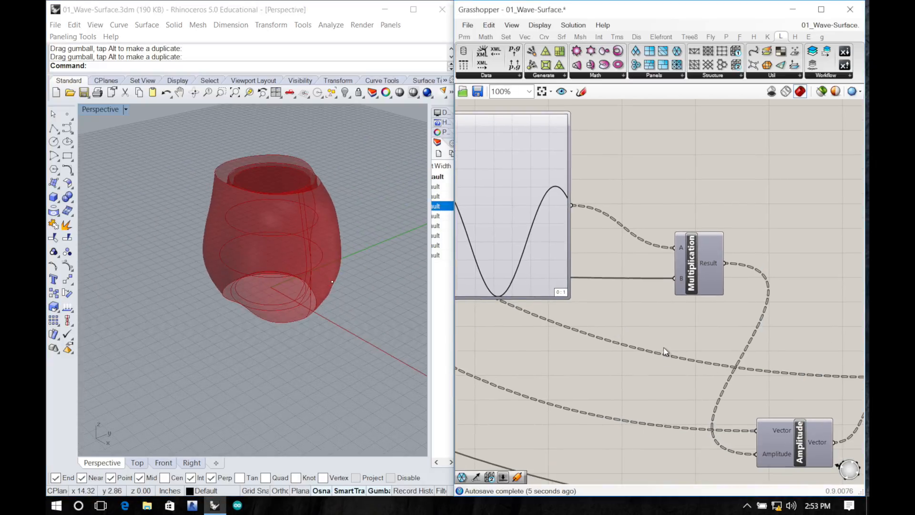
scroll(665, 350, "up", 8)
scroll(665, 349, "down", 8)
scroll(707, 401, "down", 1)
right_click_drag(753, 409, 620, 358)
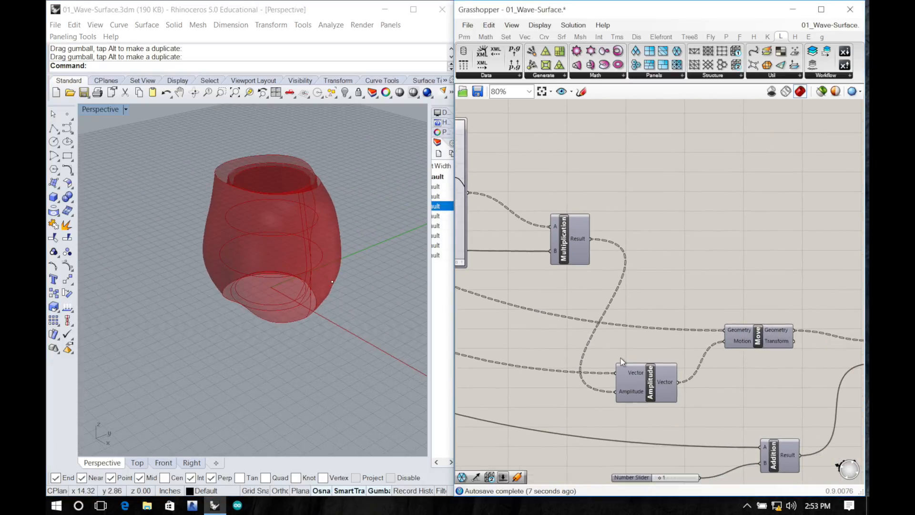
right_click_drag(790, 378, 627, 333)
right_click_drag(756, 356, 627, 347)
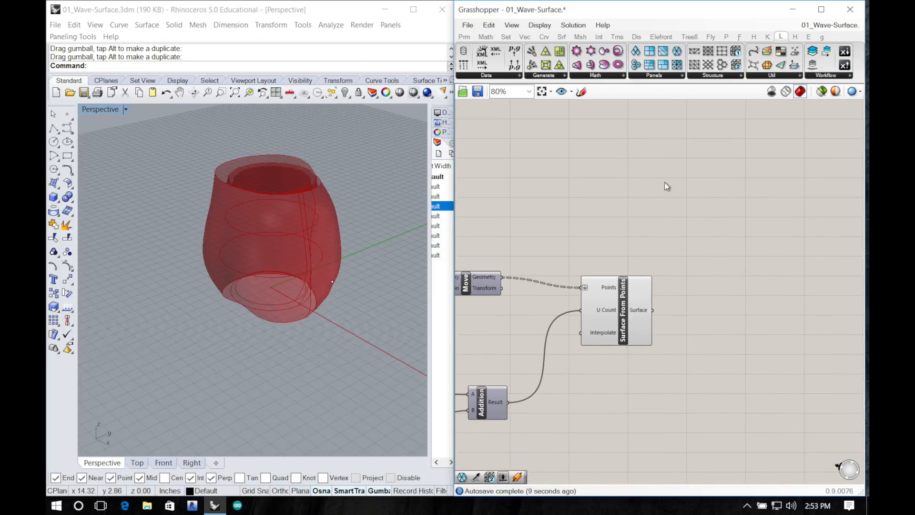
left_click(664, 77)
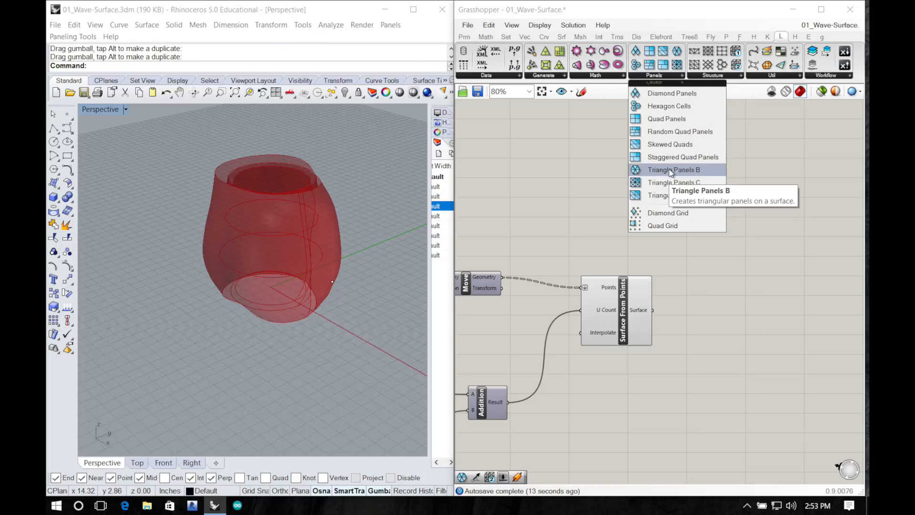
left_click_drag(667, 171, 693, 216)
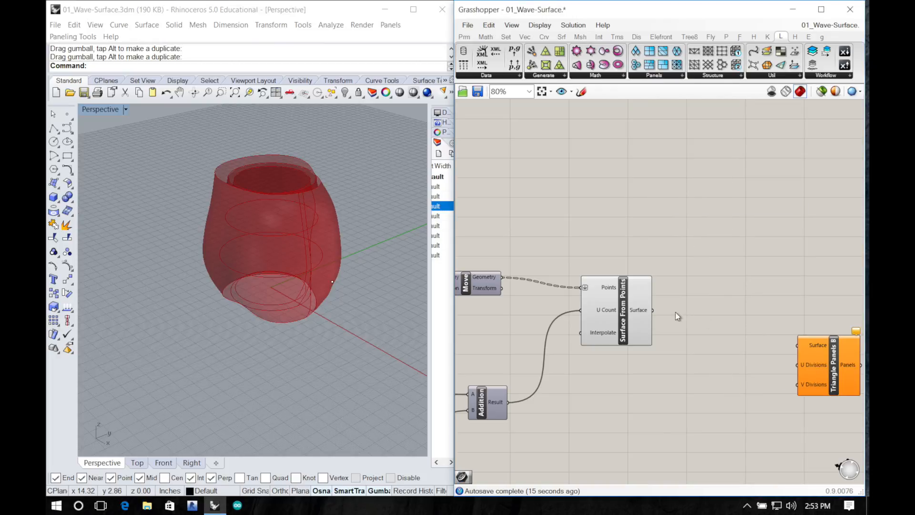
left_click_drag(802, 346, 801, 346)
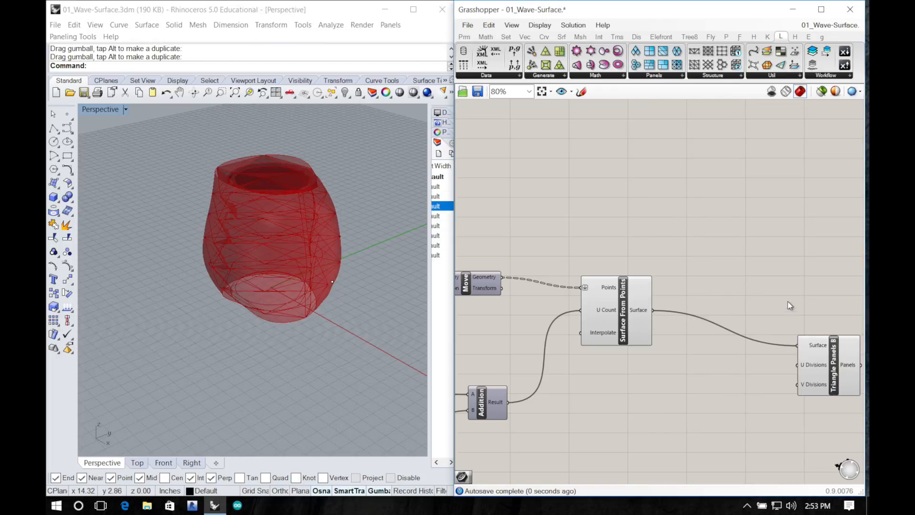
Step: Bring the slider-driven Number parameter from the start of the definition over to the end, near Triangle Panels B
scroll(787, 257, "down", 2)
scroll(787, 258, "up", 3)
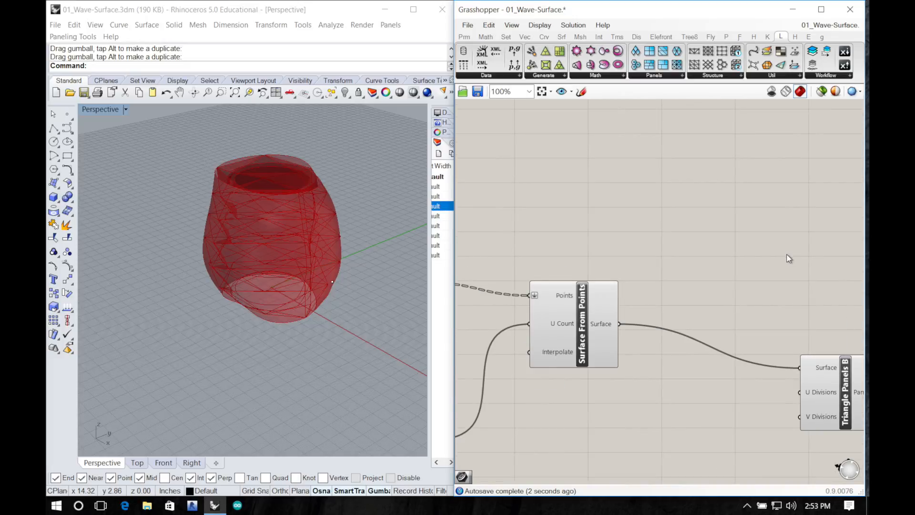
right_click_drag(705, 354, 759, 266)
scroll(754, 278, "up", 6)
scroll(754, 277, "down", 11)
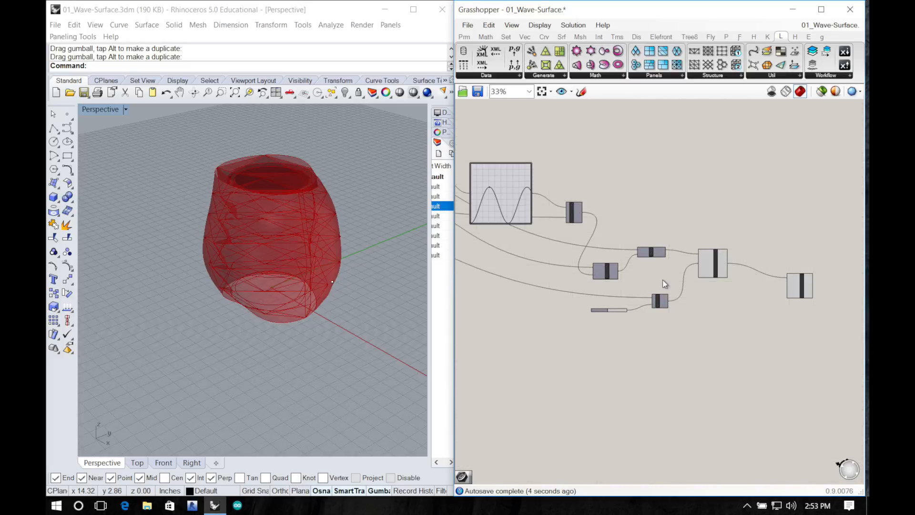
mouse_move(526, 249)
right_mouse_down()
mouse_move(696, 327)
mouse_move(758, 334)
right_mouse_up()
right_click_drag(479, 280, 591, 316)
right_click_drag(538, 305, 576, 311)
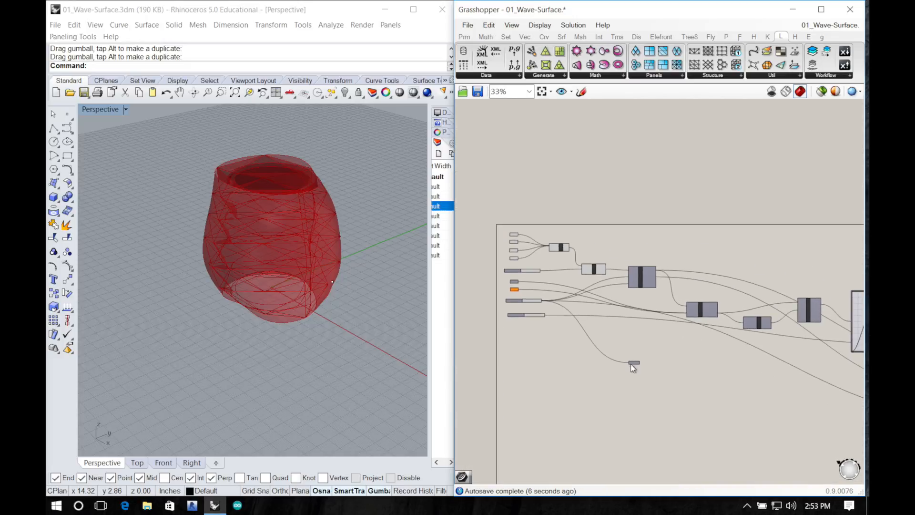
right_click_drag(773, 421, 479, 254)
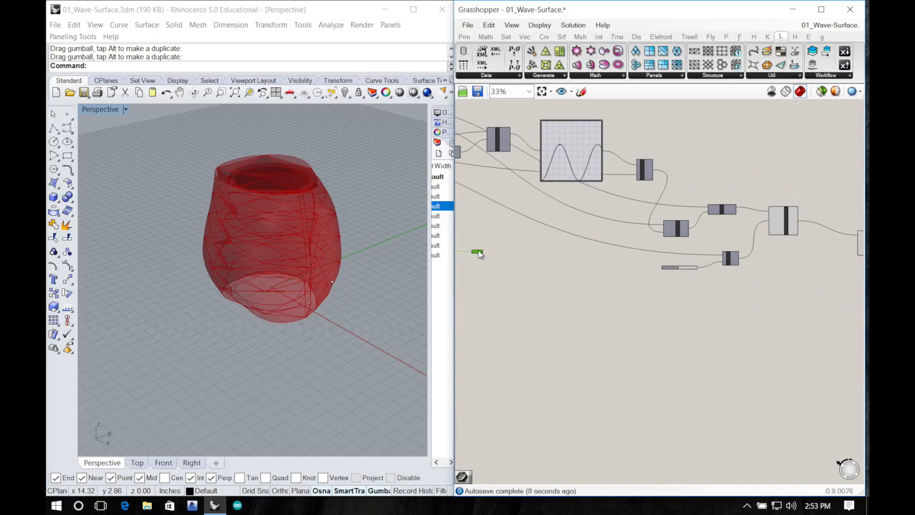
right_click_drag(793, 285, 599, 289)
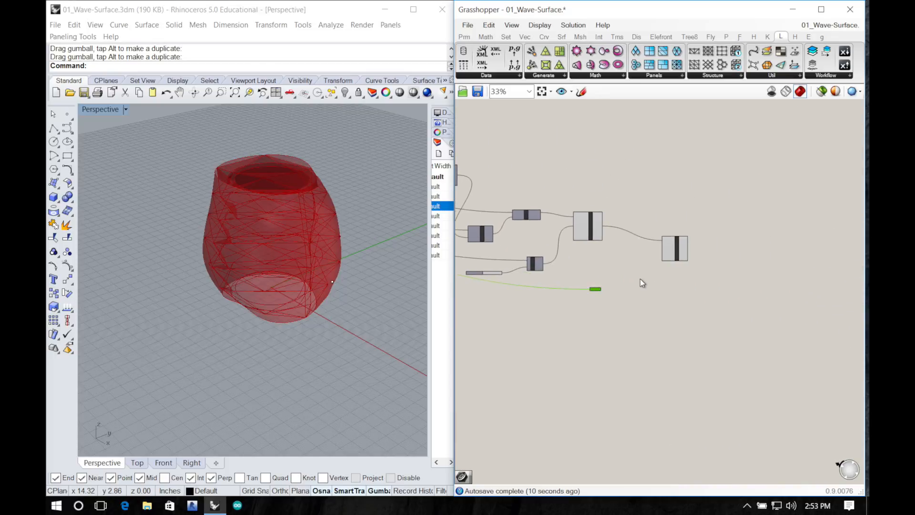
Step: Place Triangle Panels B beside the Number parameter, feed Number into both its U and V Divisions, and inspect the panelled vase
scroll(640, 279, "down", 3)
scroll(639, 280, "up", 5)
scroll(639, 279, "up", 3)
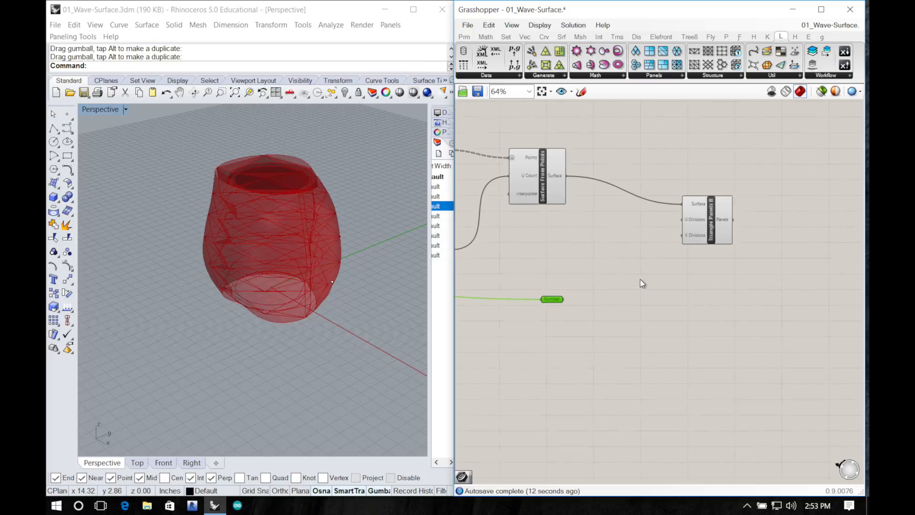
left_click_drag(712, 221, 701, 295)
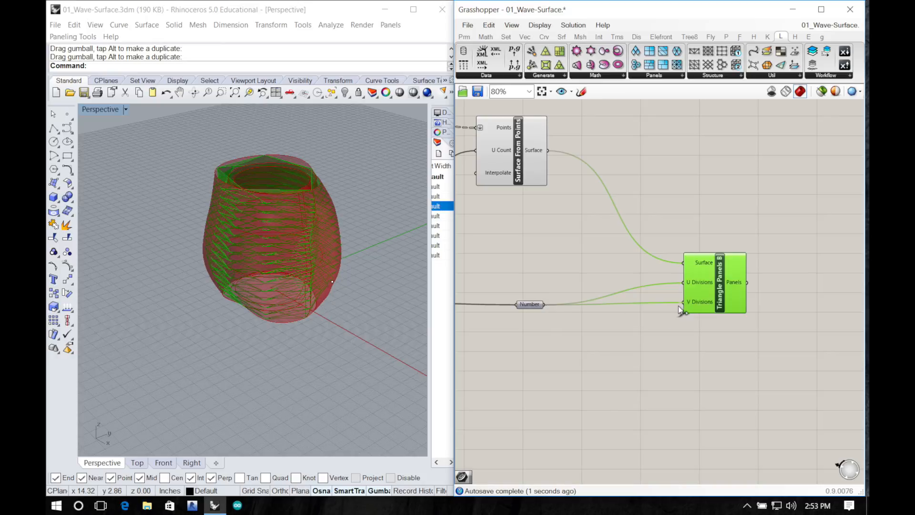
right_click_drag(286, 272, 146, 292)
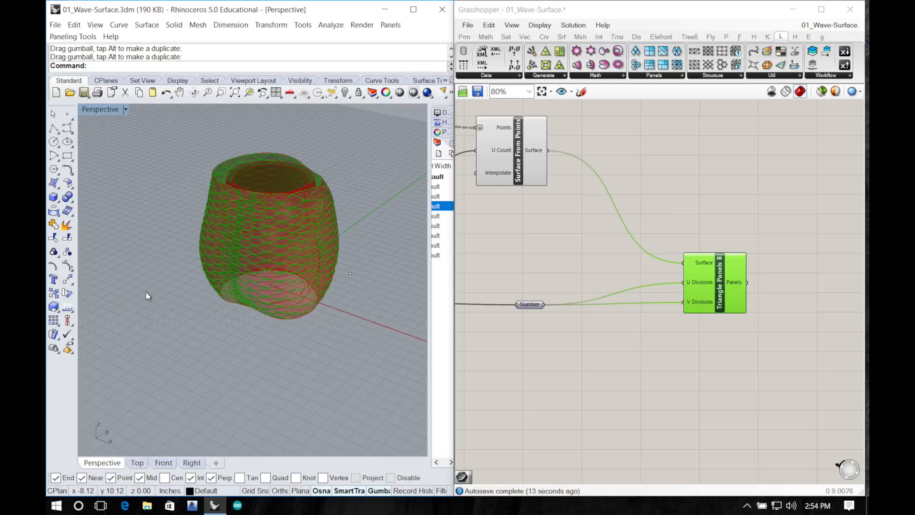
right_click_drag(311, 285, 273, 303)
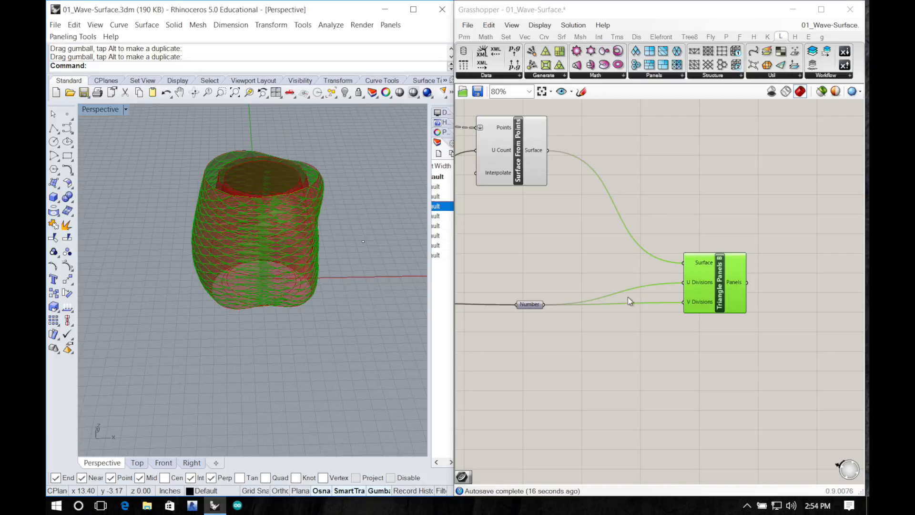
Step: Delete the Triangle Panels B component and the Number parameter that feeds its divisions
left_click(656, 315)
left_click_drag(737, 356, 519, 241)
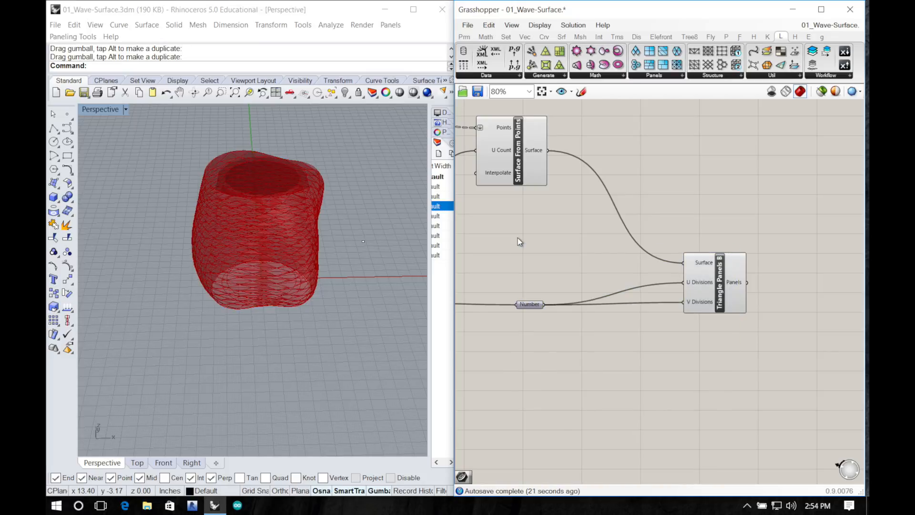
left_click_drag(758, 338, 527, 253)
left_click(693, 289)
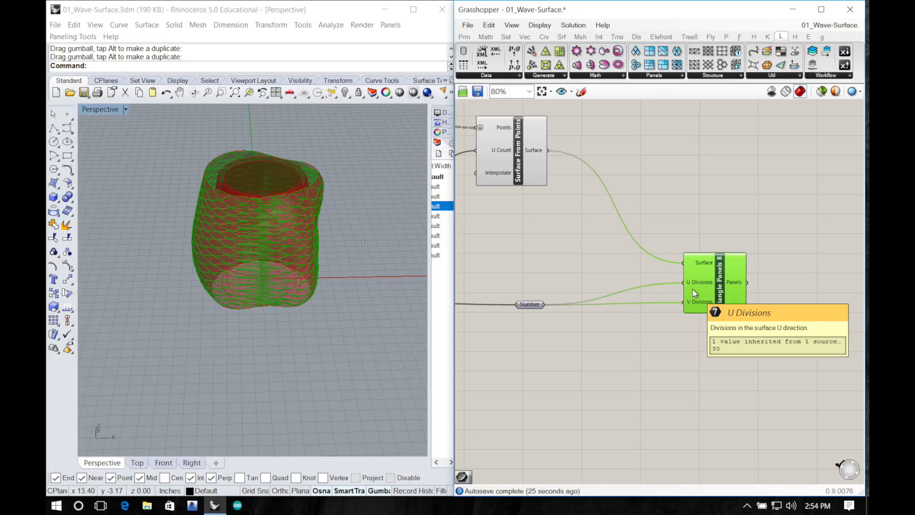
key("Delete")
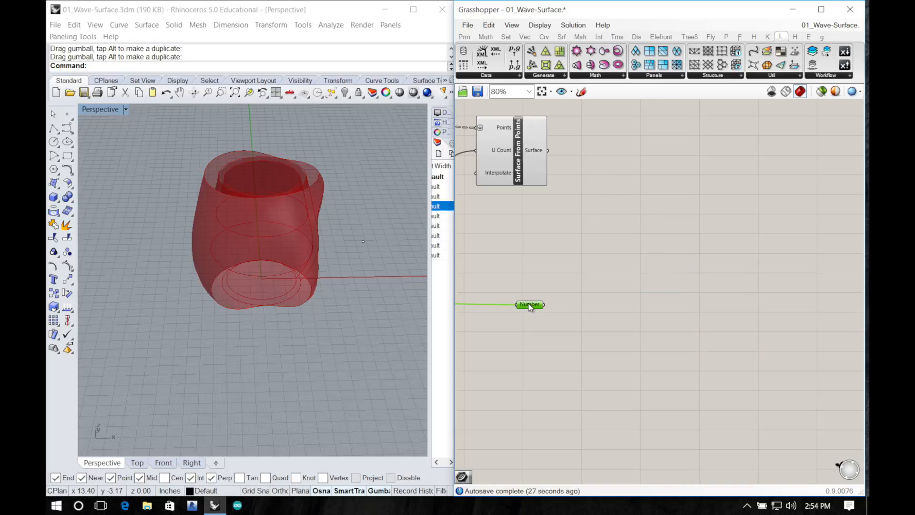
key("Delete")
Step: Locate the two Point parameters in the definition, then duplicate the Rhino attractor point to the opposite side of the vase
scroll(739, 286, "down", 5)
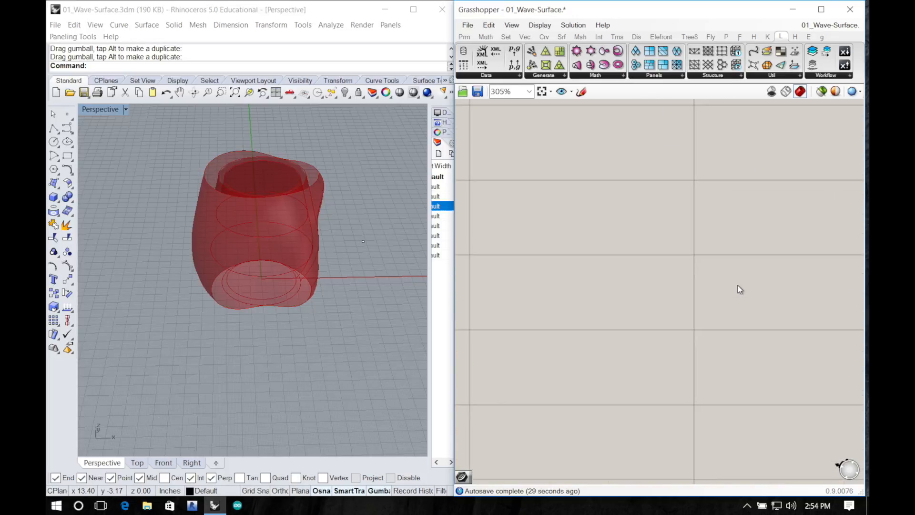
scroll(544, 272, "up", 5)
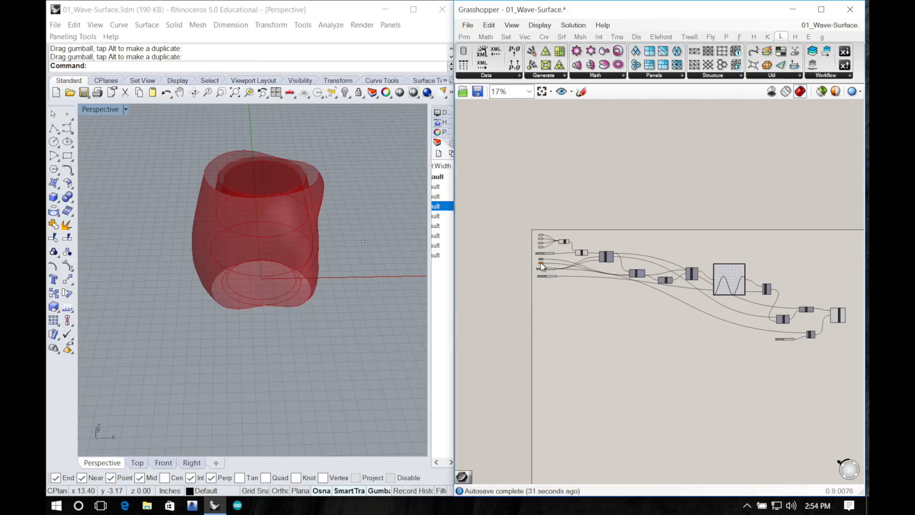
scroll(542, 268, "up", 13)
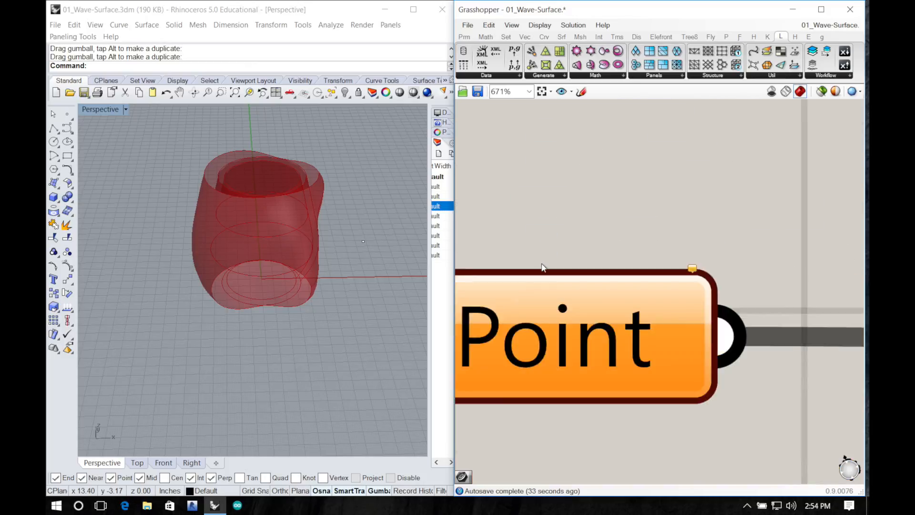
left_click(370, 240)
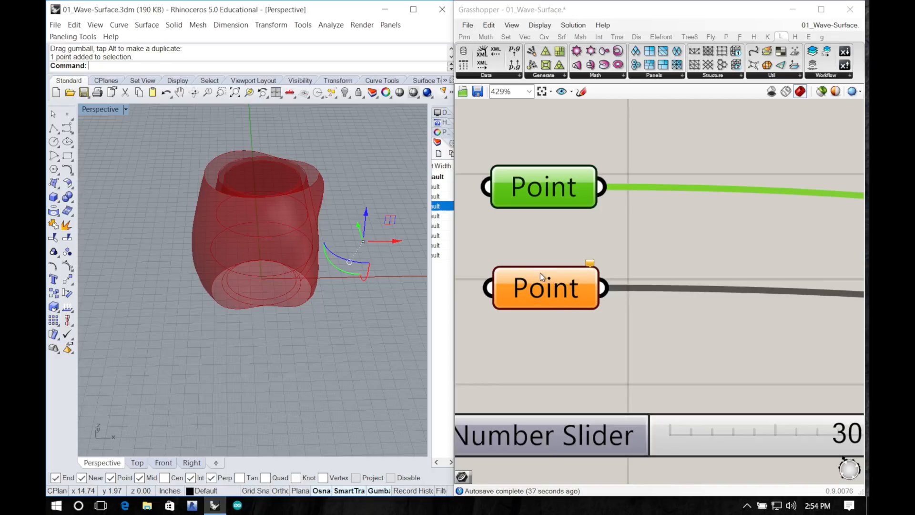
key("ctrl+c")
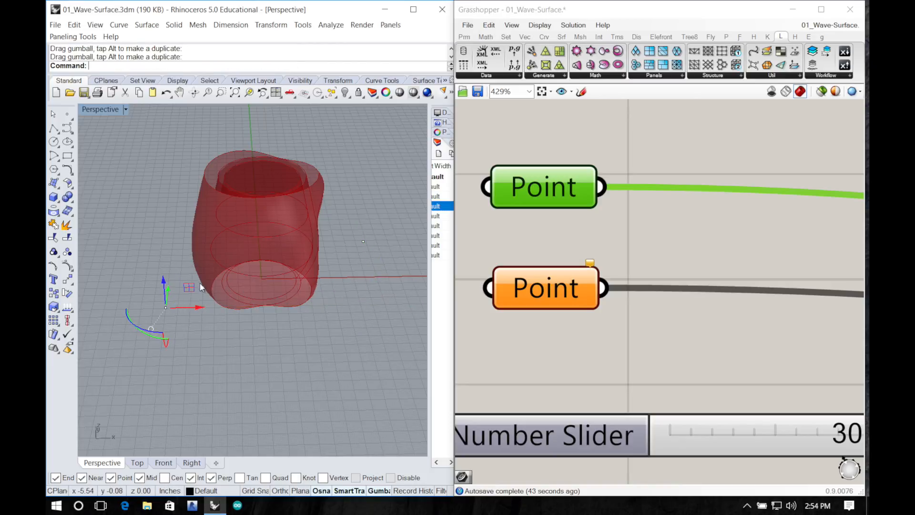
Step: Copy and paste the new attractor point, and lower the selected point to near the vase's base
key("ctrl+c")
key("ctrl+v")
right_click_drag(184, 304, 341, 291)
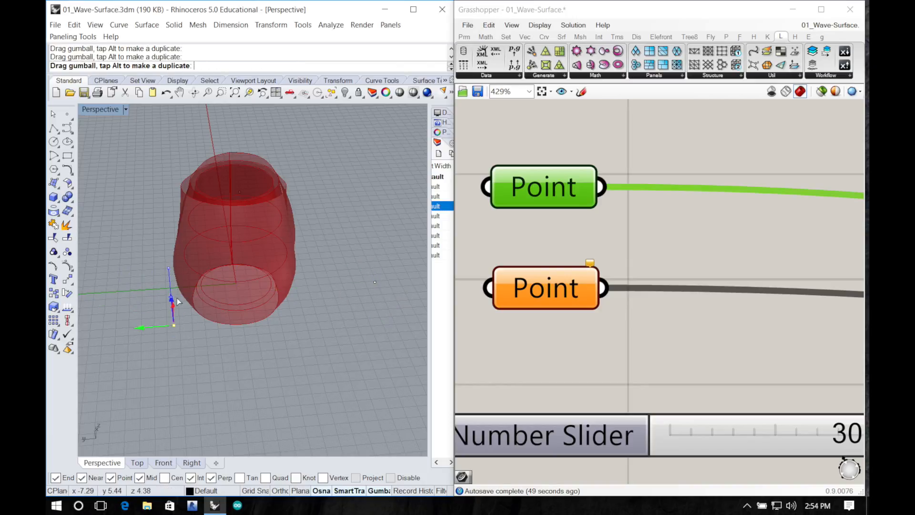
left_click(173, 326)
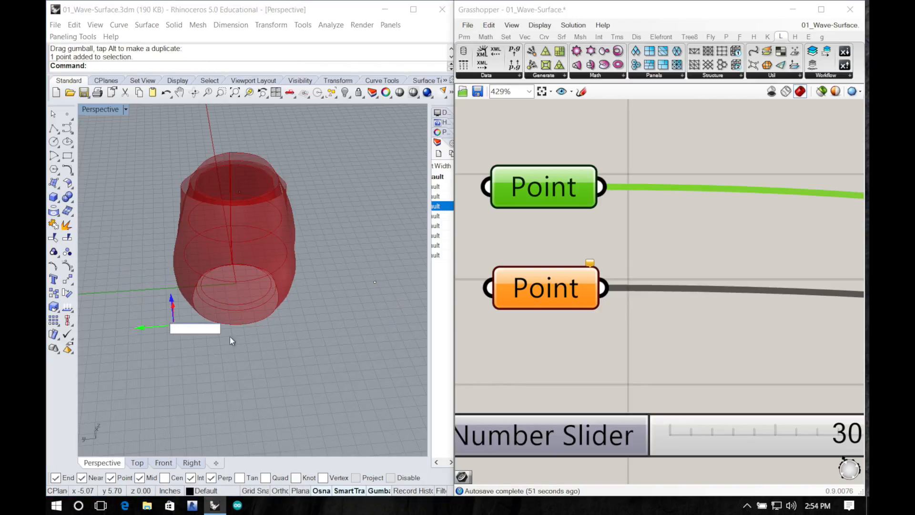
left_click(231, 353)
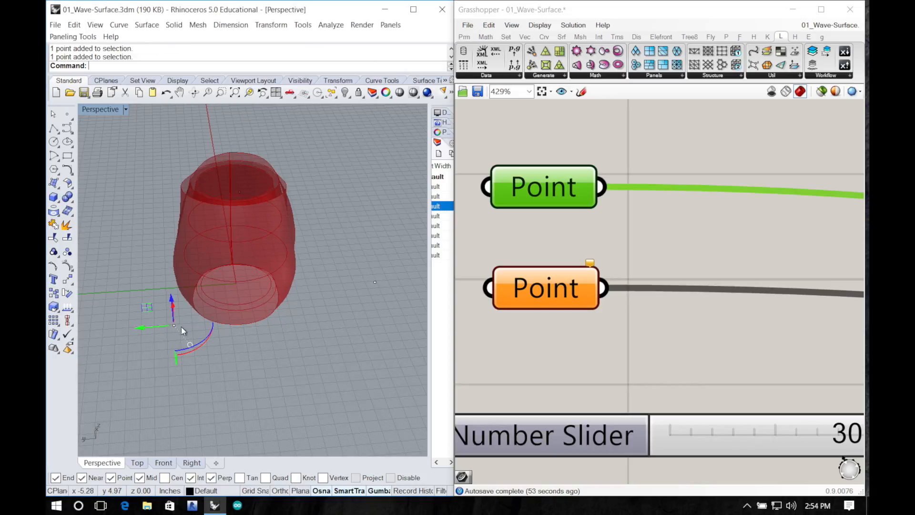
Step: Duplicate the lowered point, raise the copy, and shift it horizontally to another side of the vase
key("ctrl+c")
key("ctrl+v")
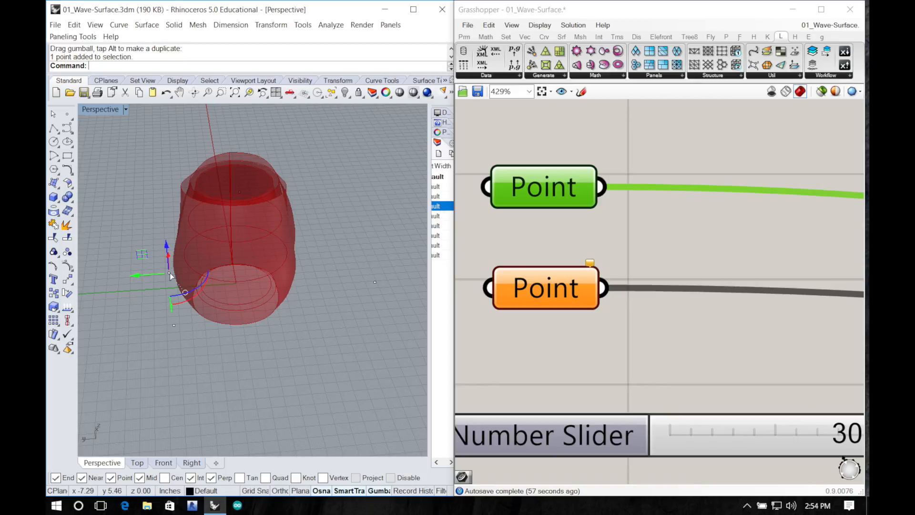
right_click_drag(170, 276, 283, 297)
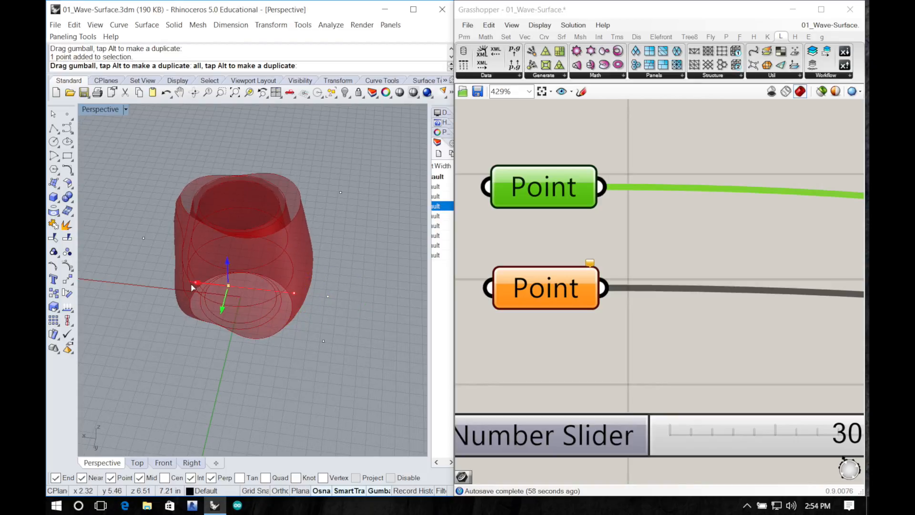
right_click_drag(151, 299, 200, 362)
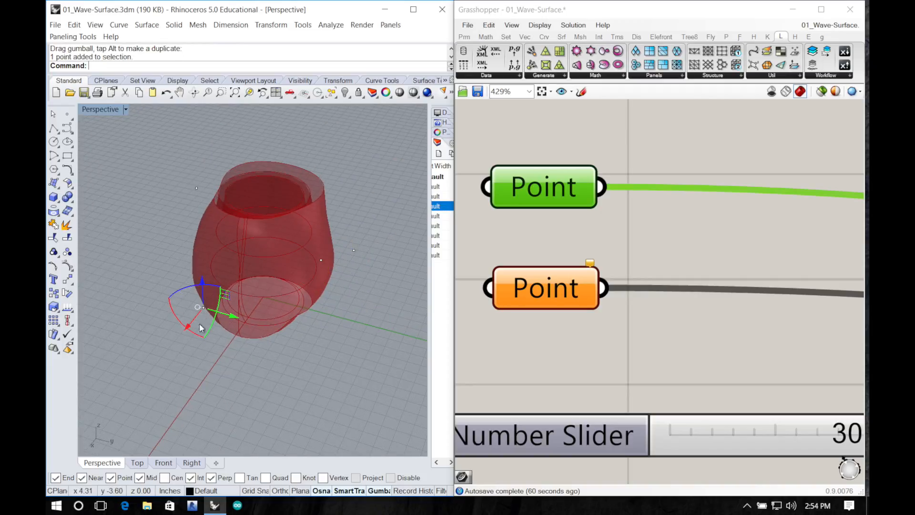
Step: Lower the original attractor point beside the vase toward its base and inspect the reshaped surface from several sides
right_click_drag(200, 327, 380, 260)
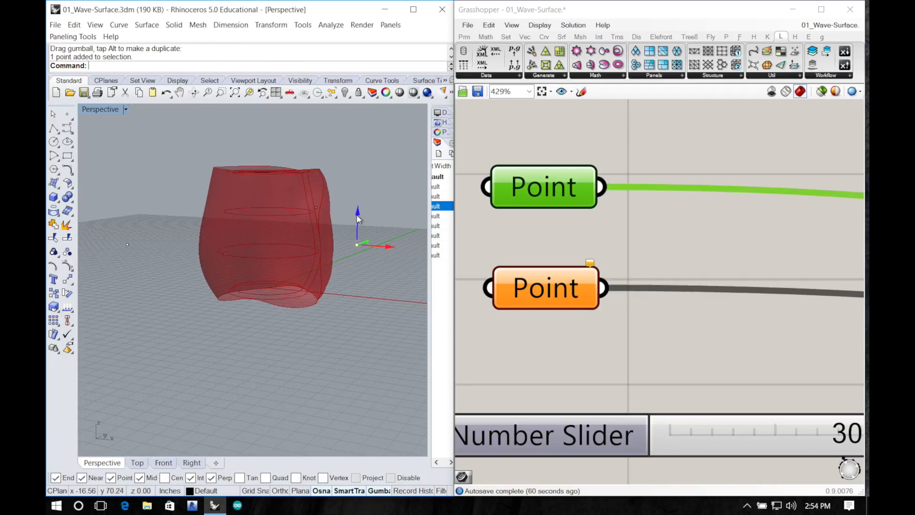
left_click_drag(358, 218, 370, 274)
left_click(356, 284)
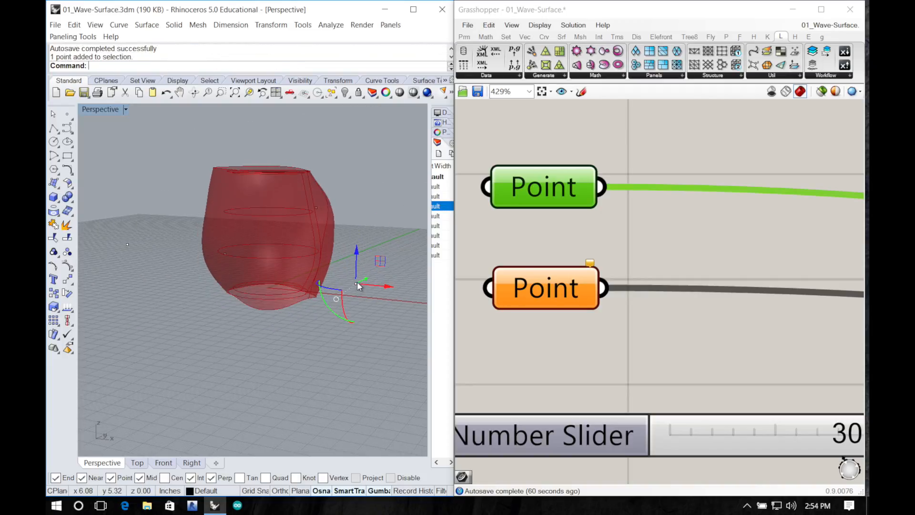
mouse_move(338, 299)
right_mouse_down()
mouse_move(376, 284)
mouse_move(237, 287)
mouse_move(296, 328)
mouse_move(329, 309)
right_mouse_up()
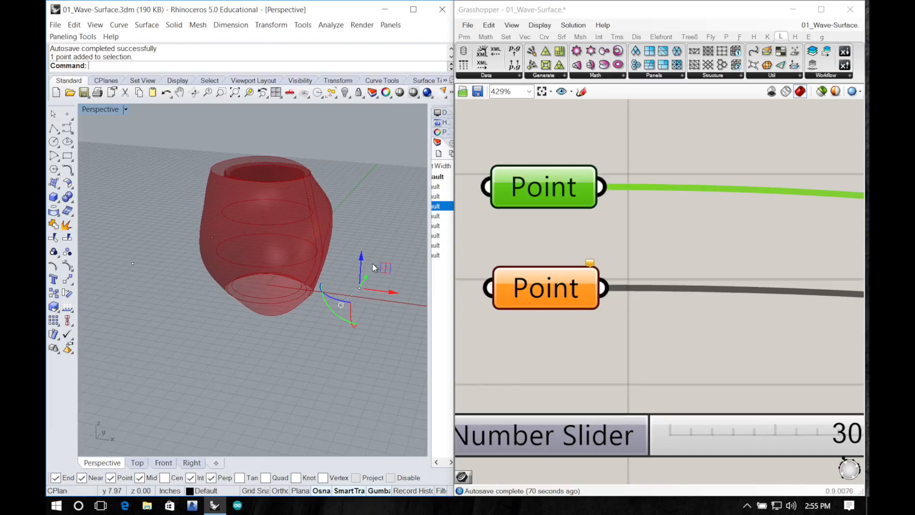
mouse_move(360, 259)
left_mouse_down()
mouse_move(357, 267)
mouse_move(377, 264)
mouse_move(360, 272)
mouse_move(366, 276)
left_mouse_up()
left_click(366, 276)
right_click_drag(358, 292, 200, 286)
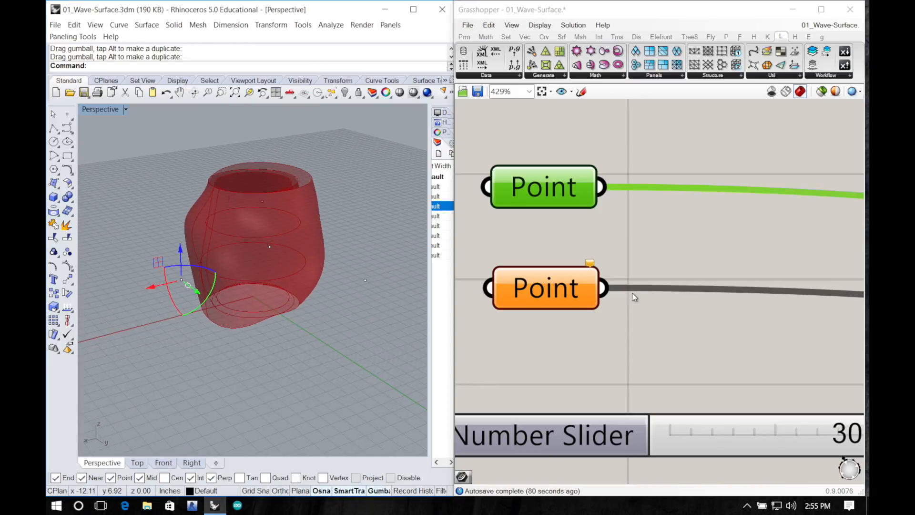
double_click(617, 324)
double_click(573, 359)
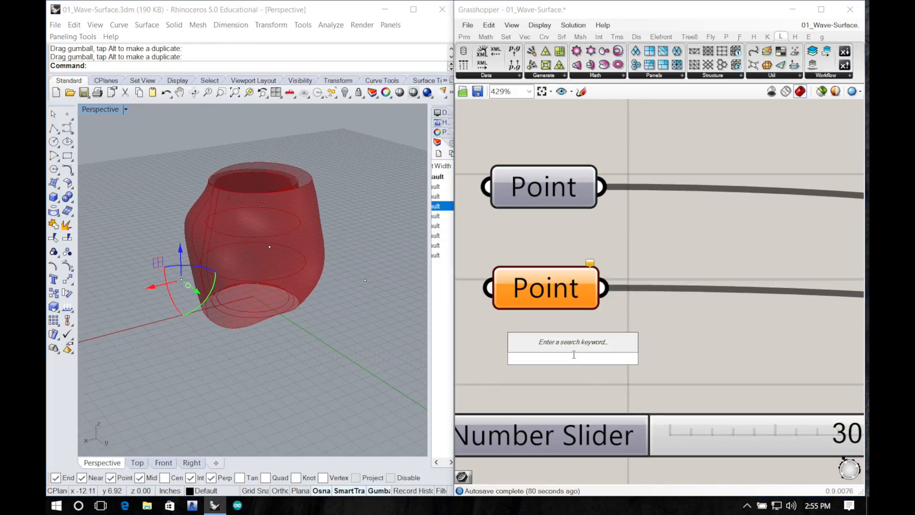
double_click(621, 260)
double_click(613, 326)
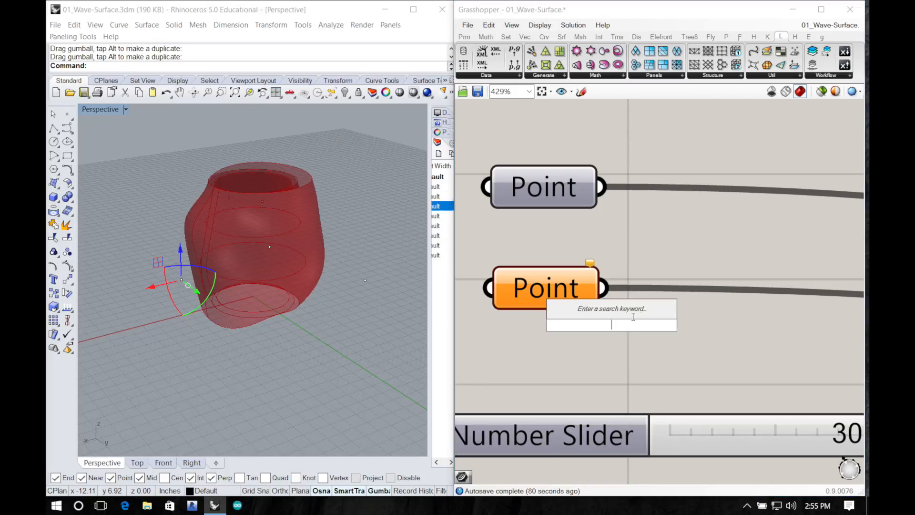
Step: Duplicate the empty second Point parameter twice, stacking four Point parameters above the 30 slider
scroll(642, 283, "down", 5)
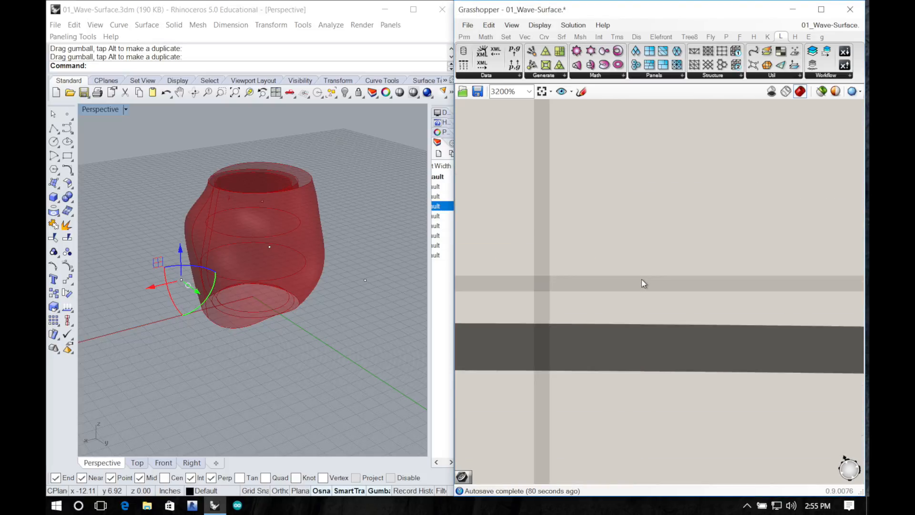
right_click_drag(631, 293, 614, 309)
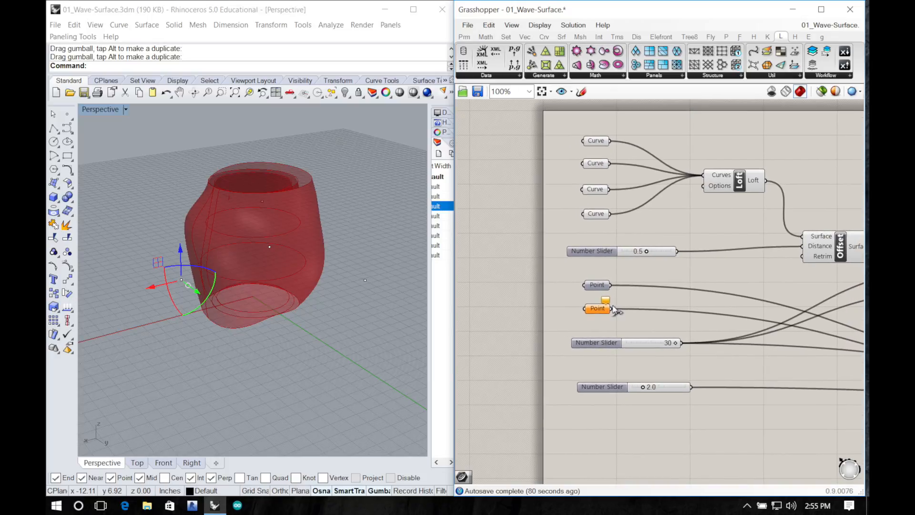
left_click(599, 313)
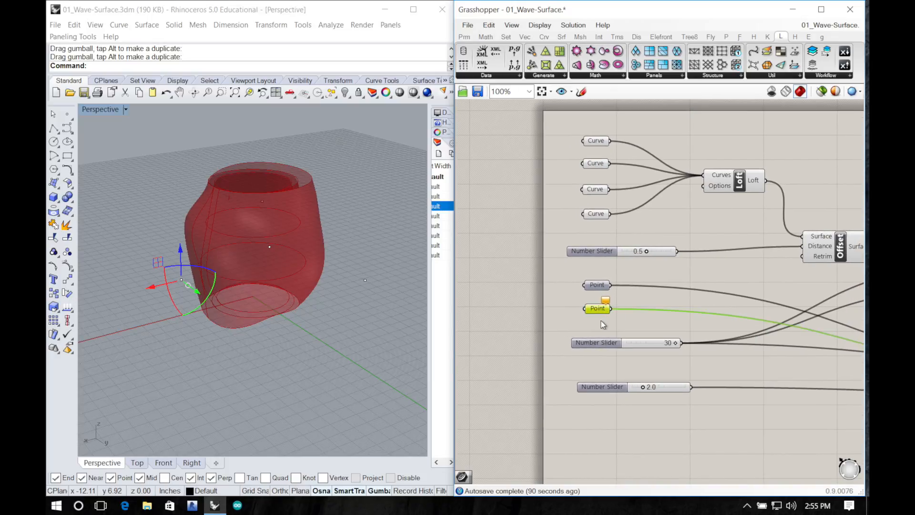
mouse_move(601, 311)
left_mouse_down("alt")
mouse_move(599, 324)
mouse_move(599, 299)
left_mouse_up("alt")
right_click_drag(636, 332, 616, 330)
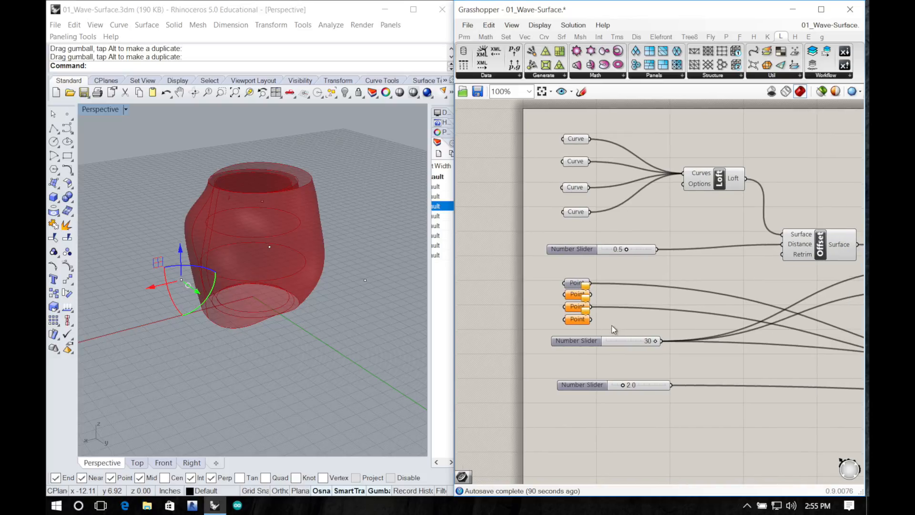
Step: Assign the Rhino attractor point standing farthest out beside the vase to the second Point parameter as a single point
left_click(352, 310)
left_click(365, 282)
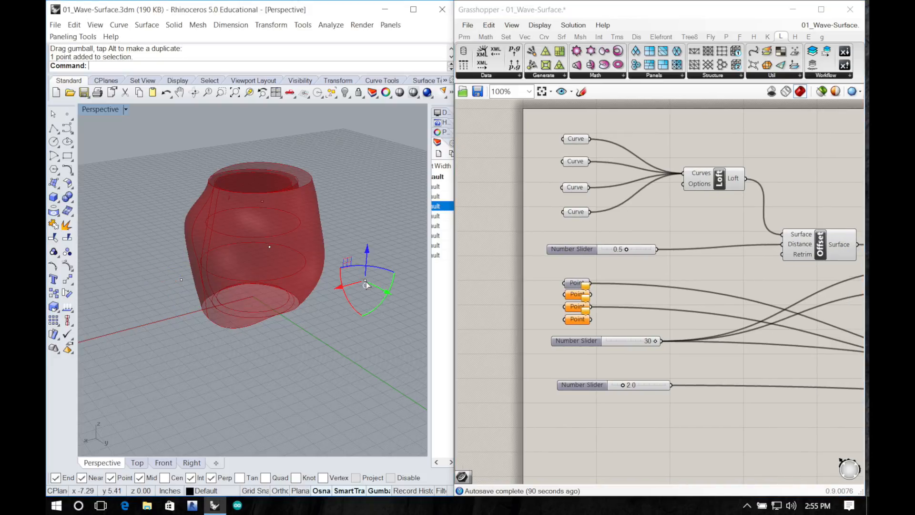
right_click(576, 294)
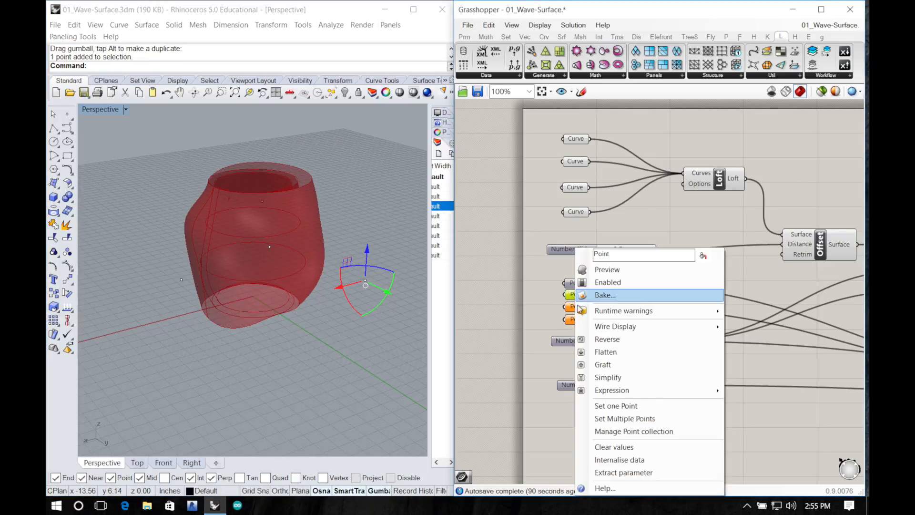
left_click(616, 410)
Step: Assign the attractor point at the vase's mid-height to the third Point parameter as a single point
left_click(270, 248)
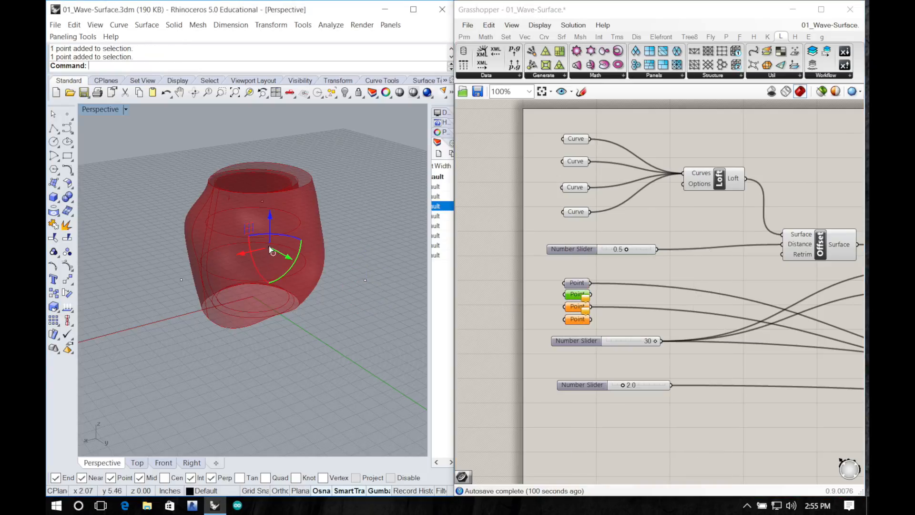
right_click(576, 307)
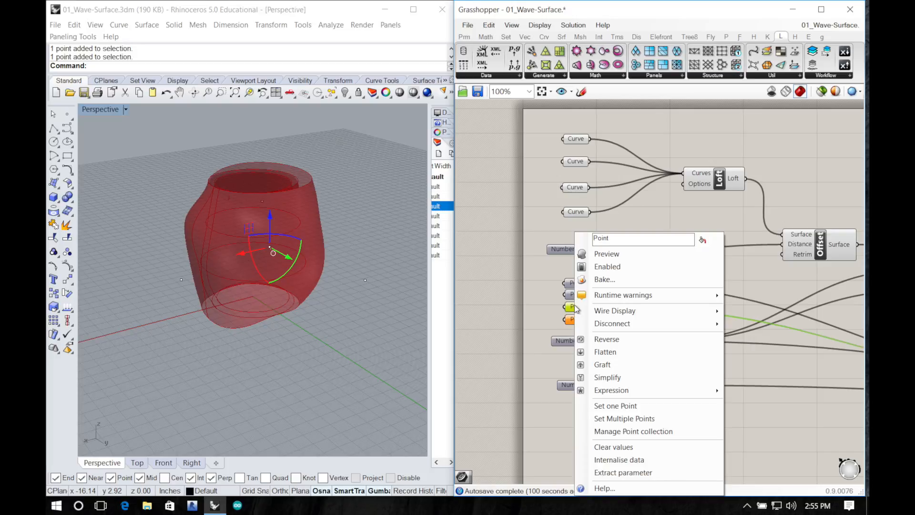
left_click(624, 405)
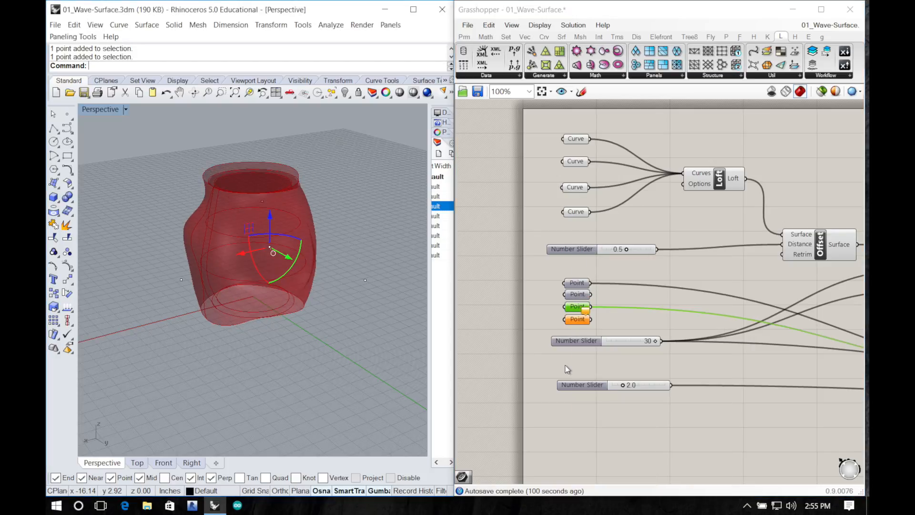
Step: Assign the attractor point near the vase's rim to the fourth Point parameter as a single point
left_click(262, 201)
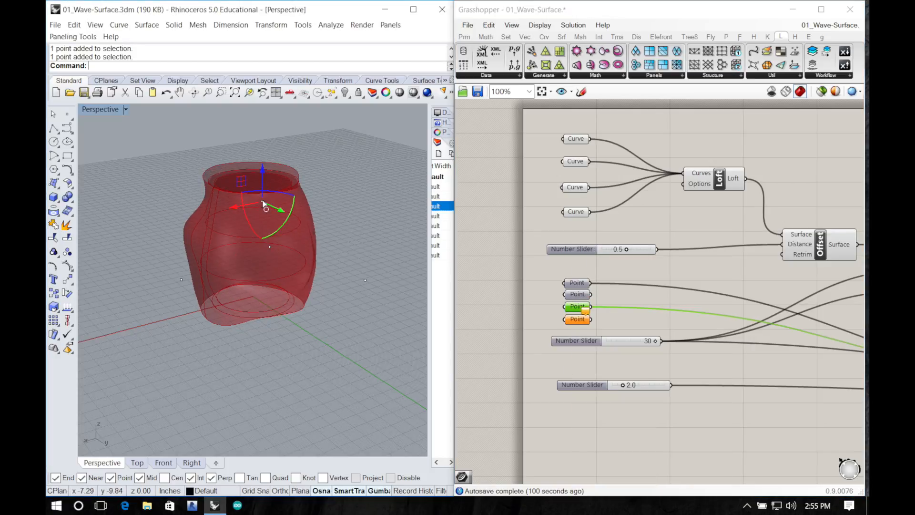
right_click(580, 321)
left_click(603, 403)
left_click(616, 320)
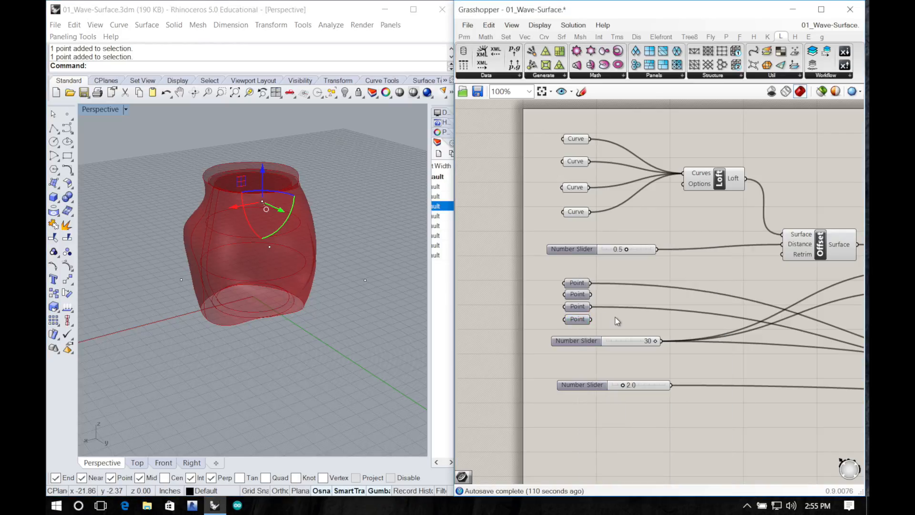
scroll(617, 321, "up", 3)
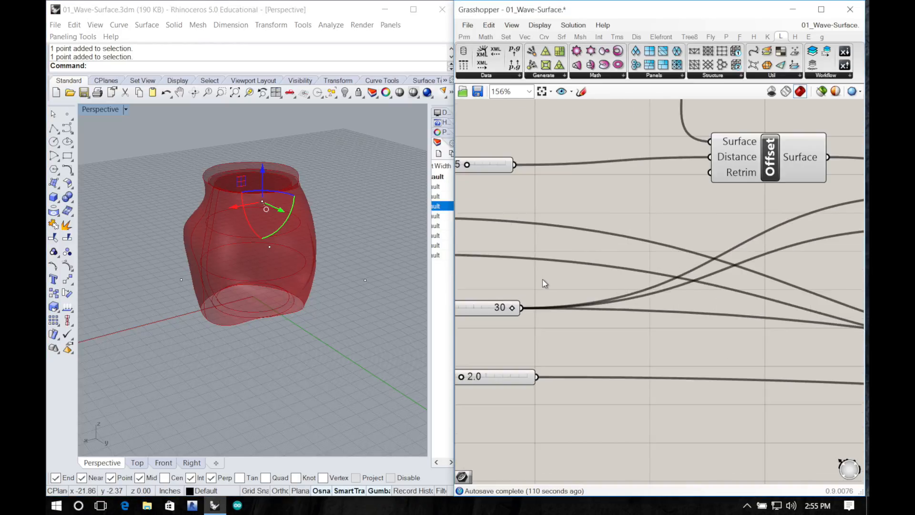
scroll(543, 281, "down", 3)
scroll(551, 281, "down", 1)
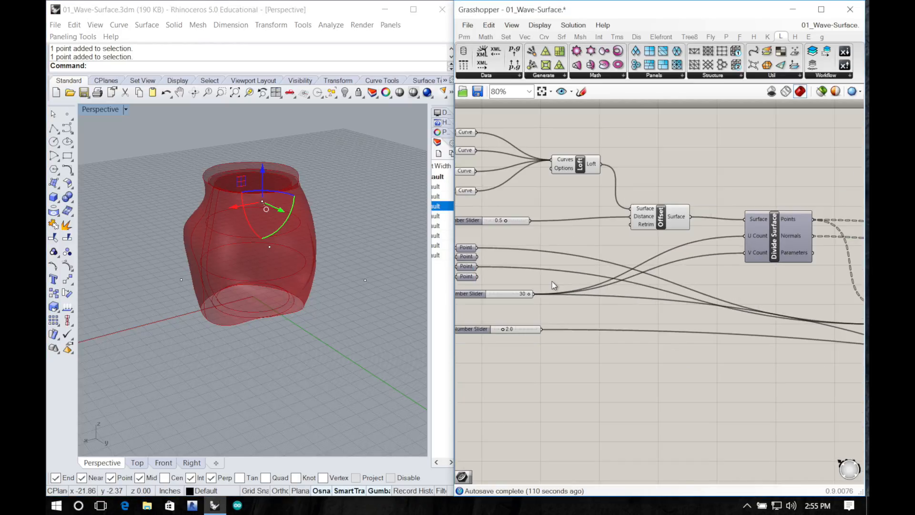
right_click_drag(551, 281, 817, 279)
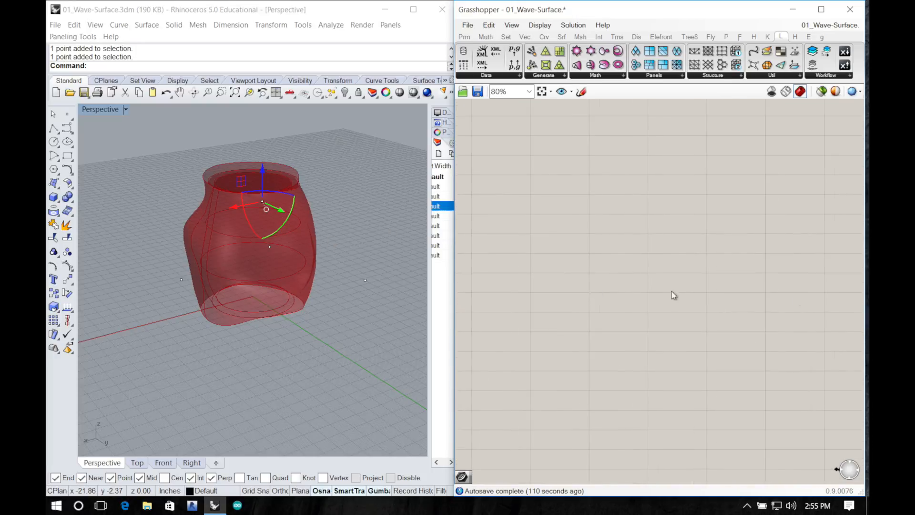
scroll(802, 300, "up", 8)
scroll(755, 294, "down", 15)
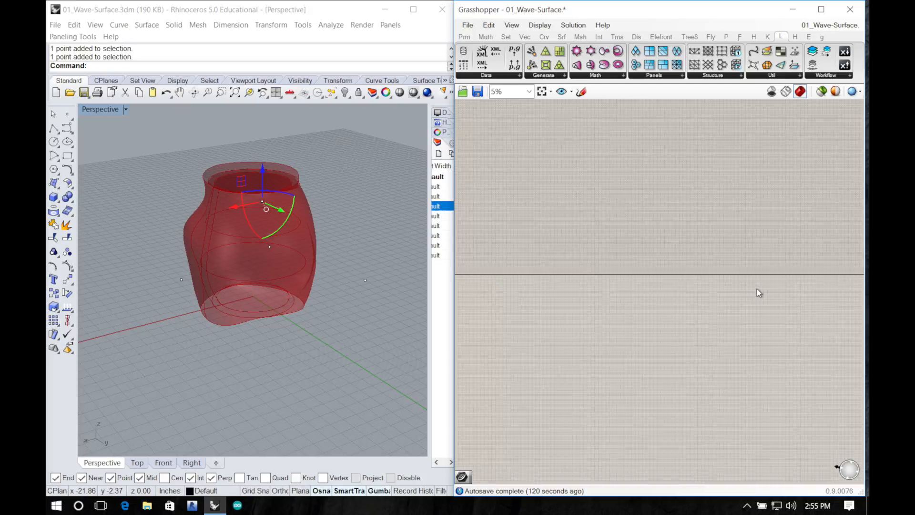
right_click_drag(867, 273, 914, 279)
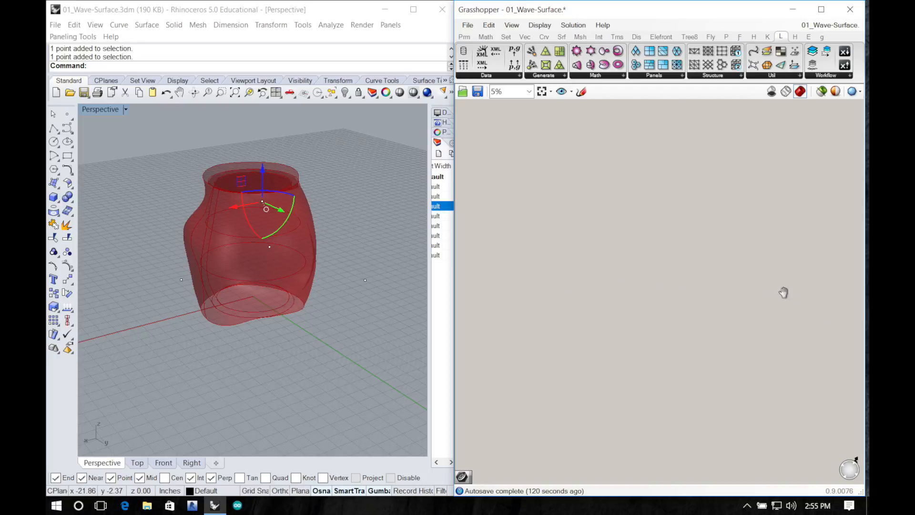
right_click_drag(580, 277, 665, 319)
Step: Recover the lost definition on the Grasshopper canvas with the navigation map
right_click(850, 468)
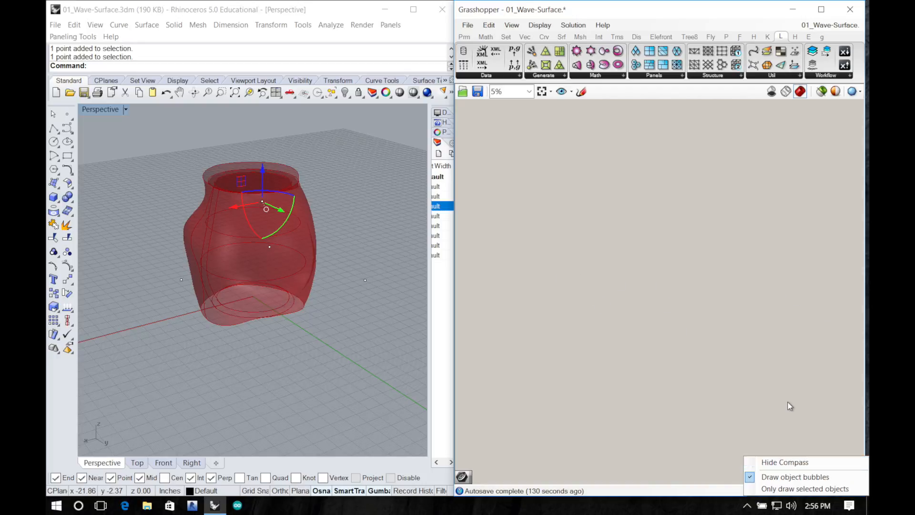
right_click(733, 379)
middle_click(706, 325)
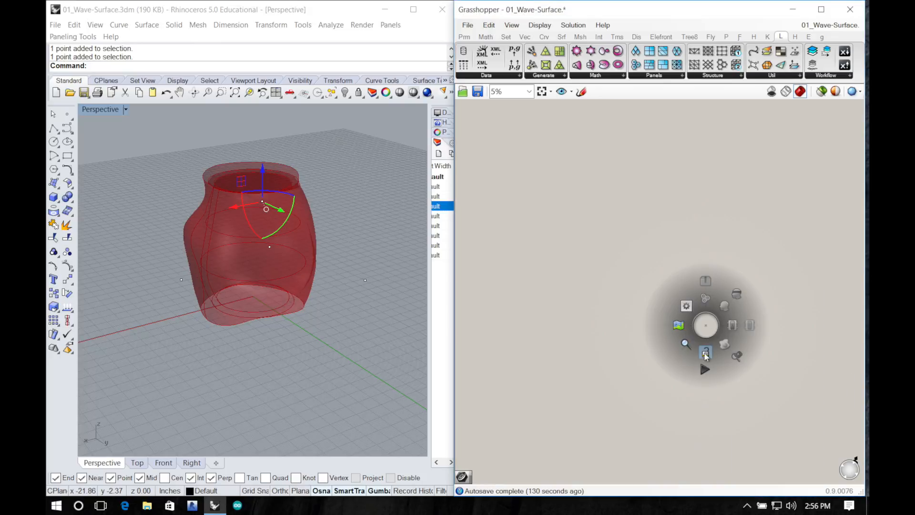
left_click(679, 325)
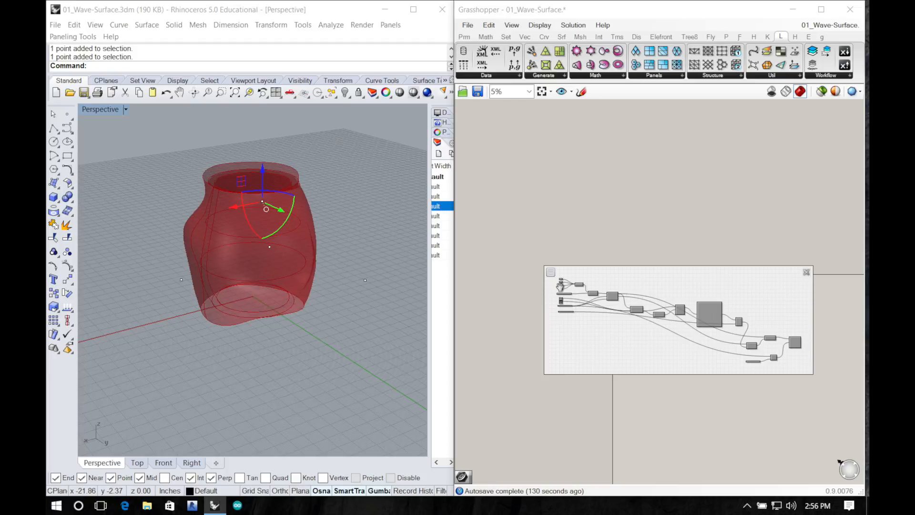
left_click_drag(560, 286, 563, 288)
double_click(729, 385)
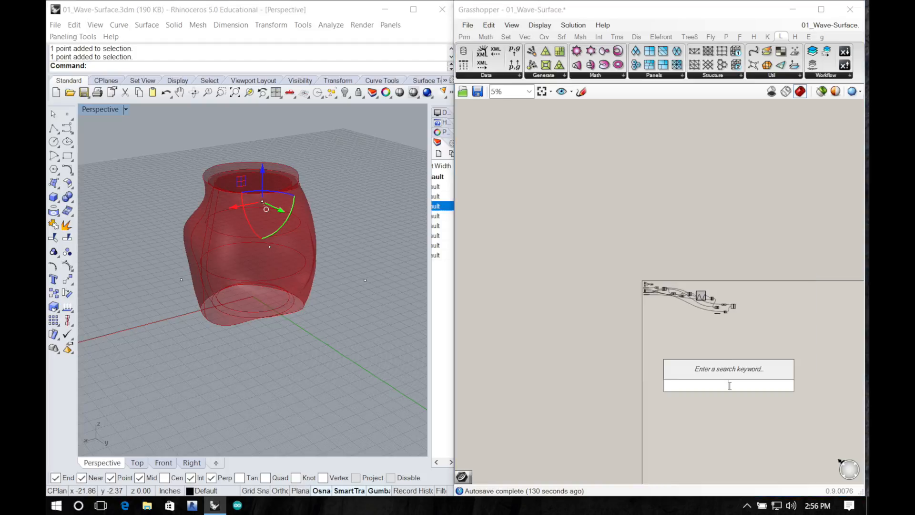
left_click(701, 312)
scroll(710, 298, "up", 3)
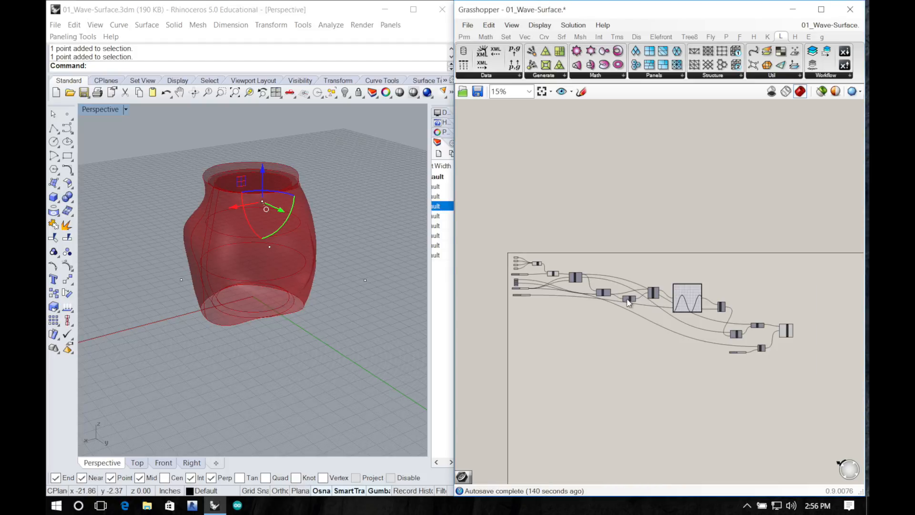
Step: Connect the second and fourth Point parameters to the same geometry input as the other two points, keeping the existing wires
scroll(545, 286, "up", 5)
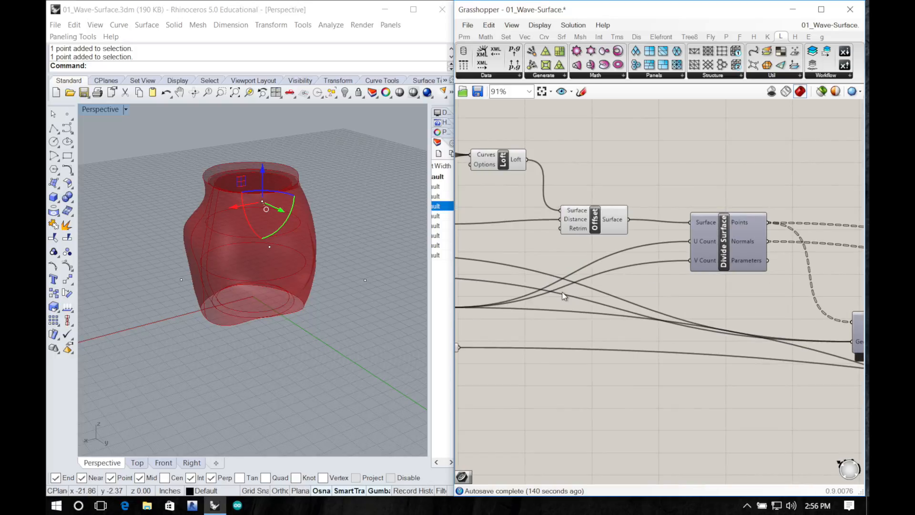
right_click_drag(561, 291, 586, 312)
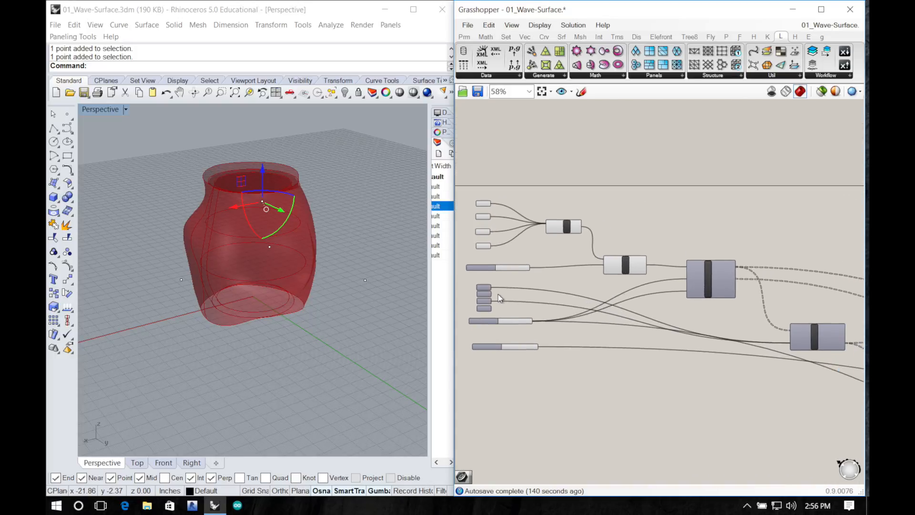
left_click_drag(565, 312, 792, 347)
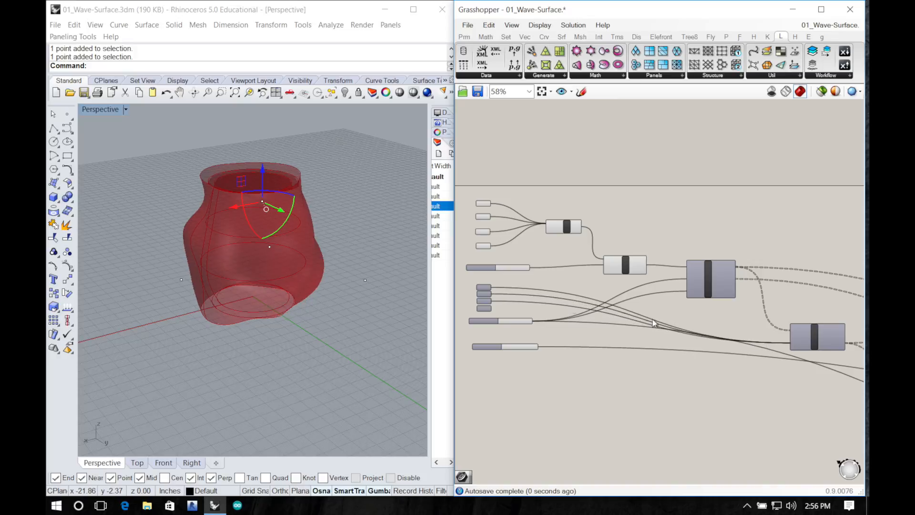
left_click_drag(492, 309, 796, 342, "shift")
left_click(796, 342)
Step: Move the attractor point beside the vase's base along the X axis toward the vase and inspect the reshaped surface
left_click(358, 307)
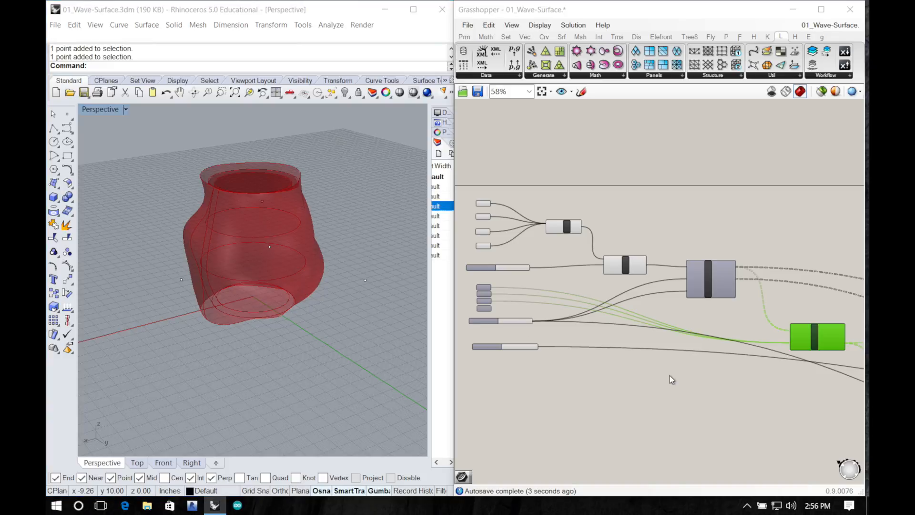
left_click(733, 378)
right_click_drag(732, 381, 656, 335)
right_click_drag(238, 315, 330, 308)
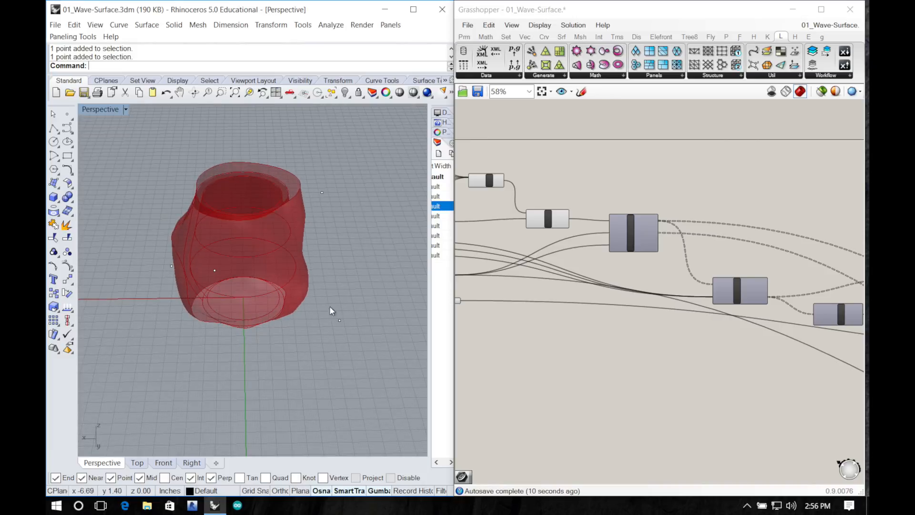
left_click_drag(309, 323, 268, 323)
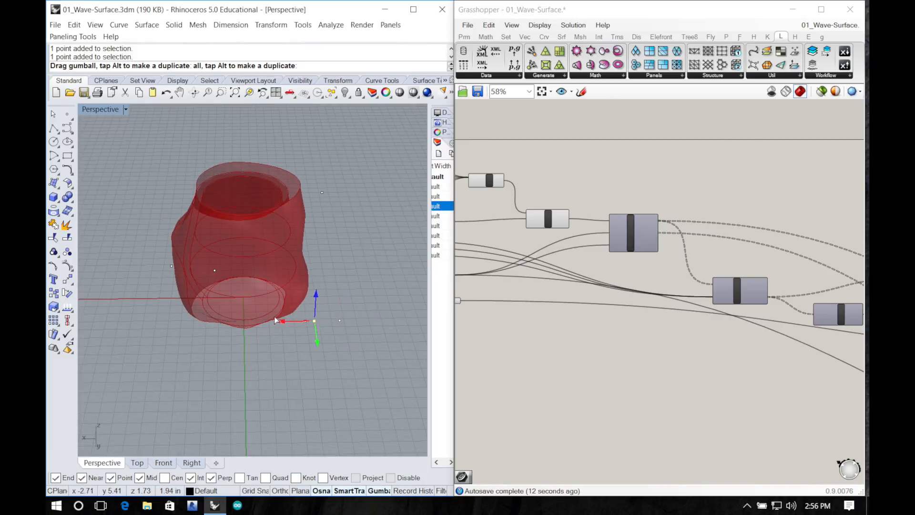
left_click(269, 315)
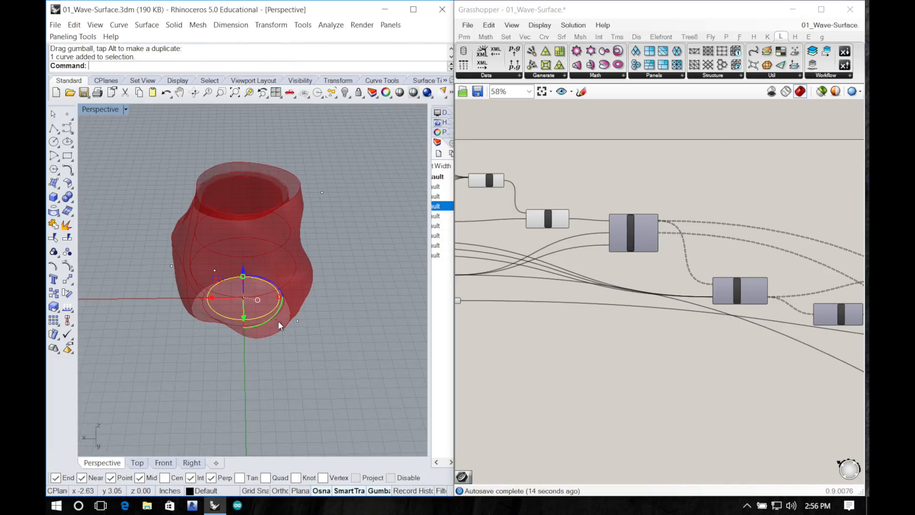
left_click(275, 332)
right_click_drag(273, 336, 131, 315)
right_click_drag(652, 346, 619, 304)
scroll(630, 295, "up", 1)
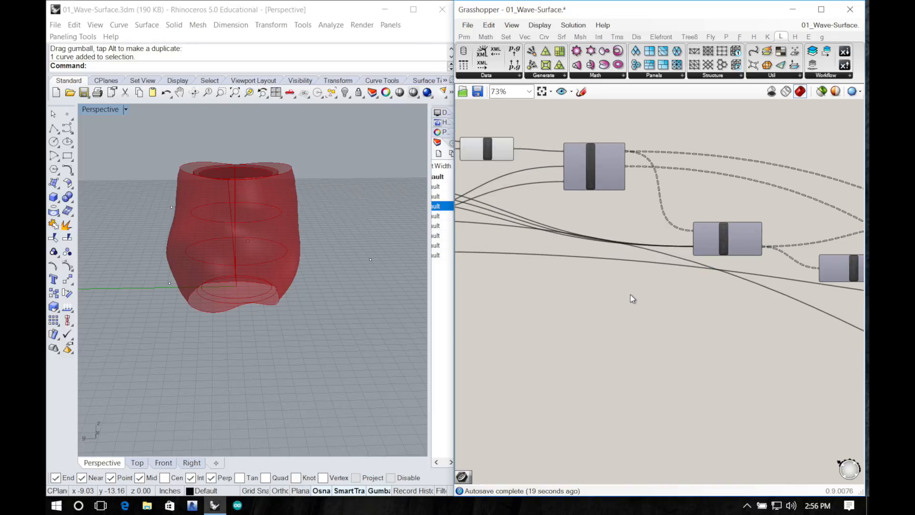
scroll(630, 294, "down", 4)
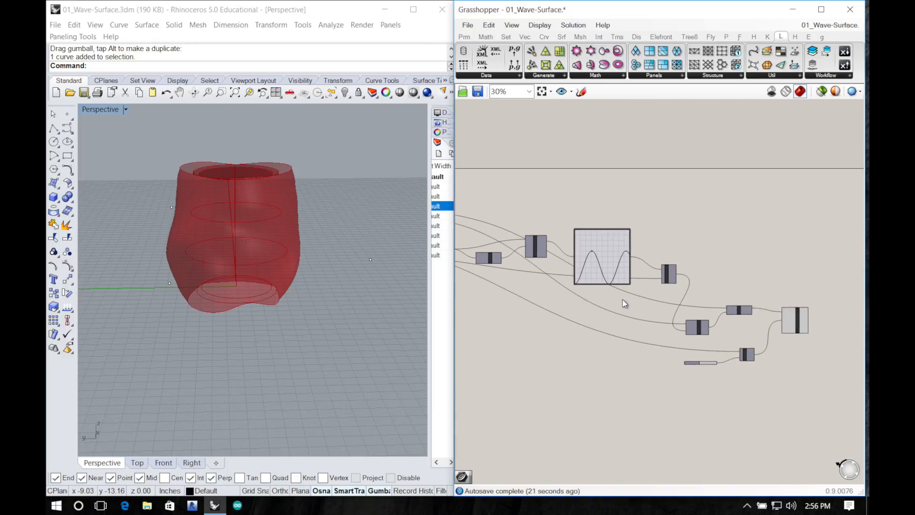
right_click_drag(775, 328, 623, 312)
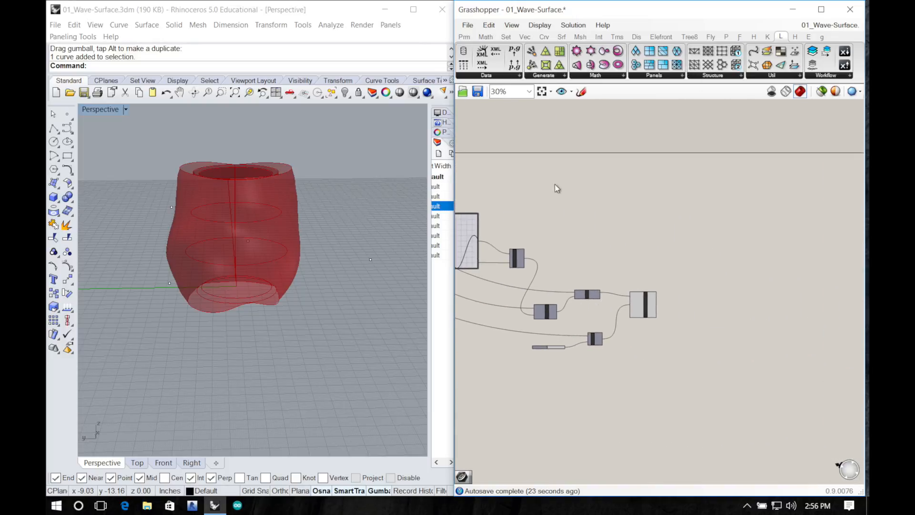
right_click_drag(558, 215, 594, 219)
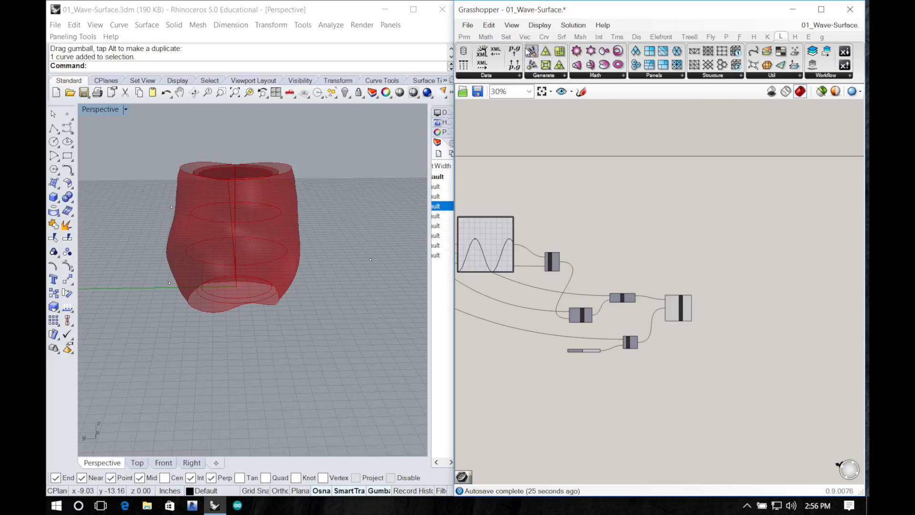
left_click(561, 37)
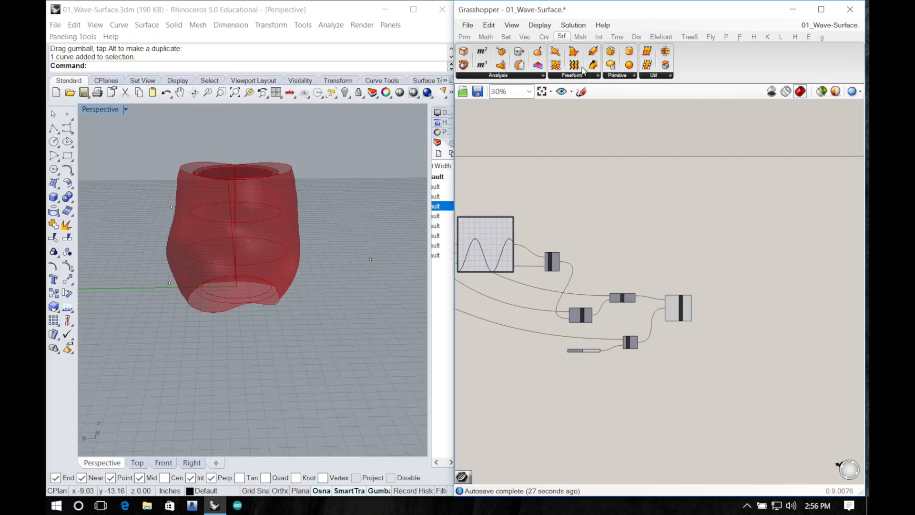
left_click(543, 38)
left_click(532, 38)
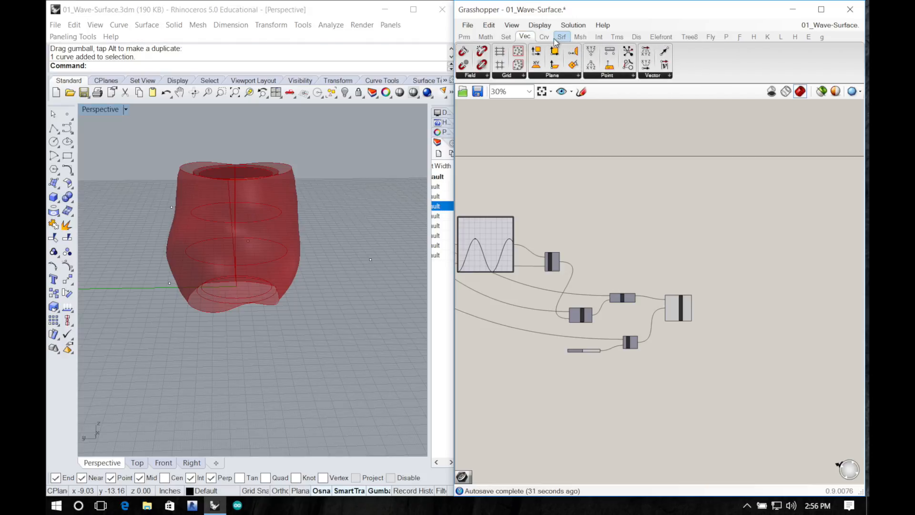
left_click(562, 38)
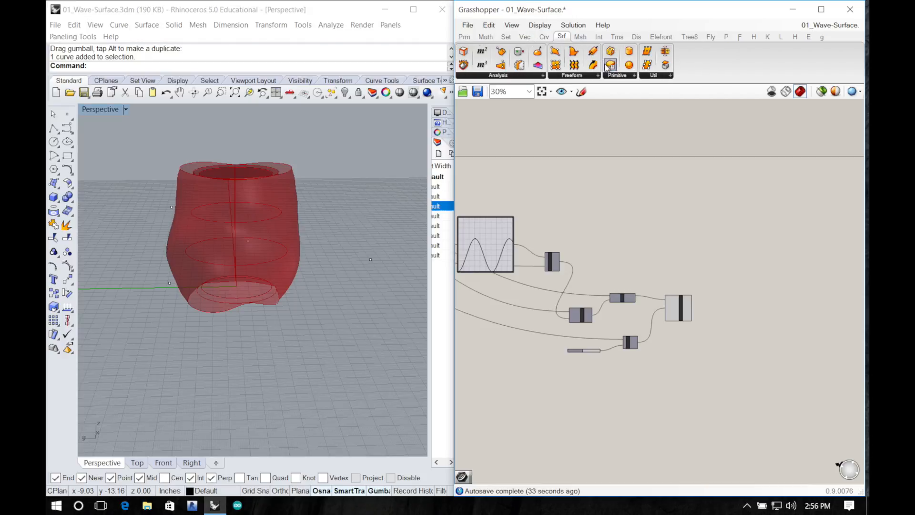
left_click(581, 77)
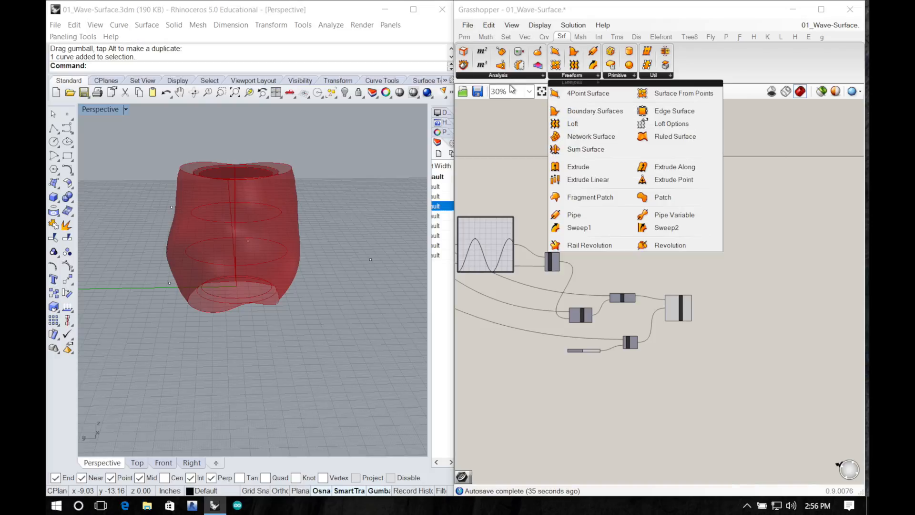
mouse_move(527, 77)
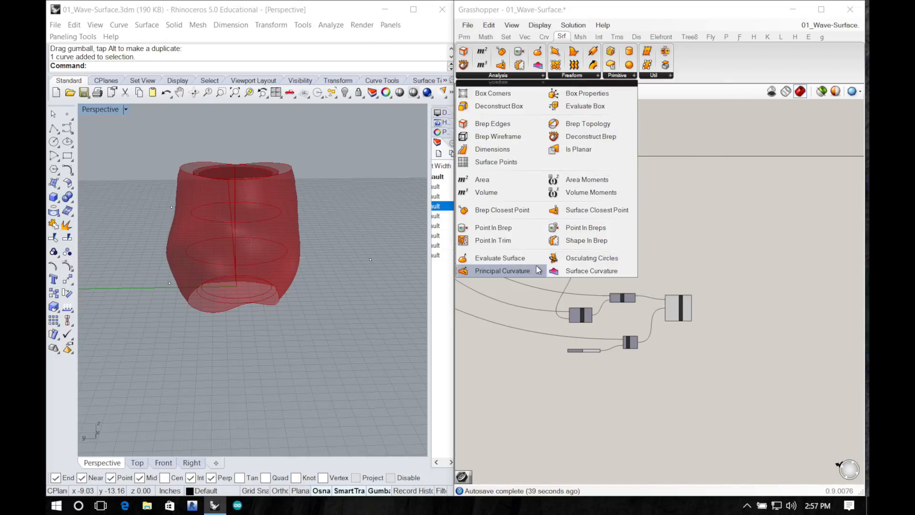
mouse_move(620, 76)
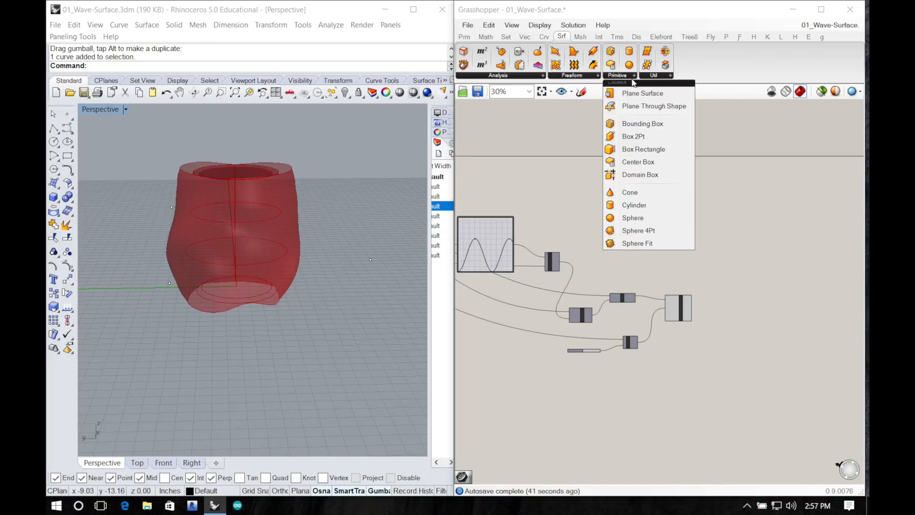
mouse_move(653, 77)
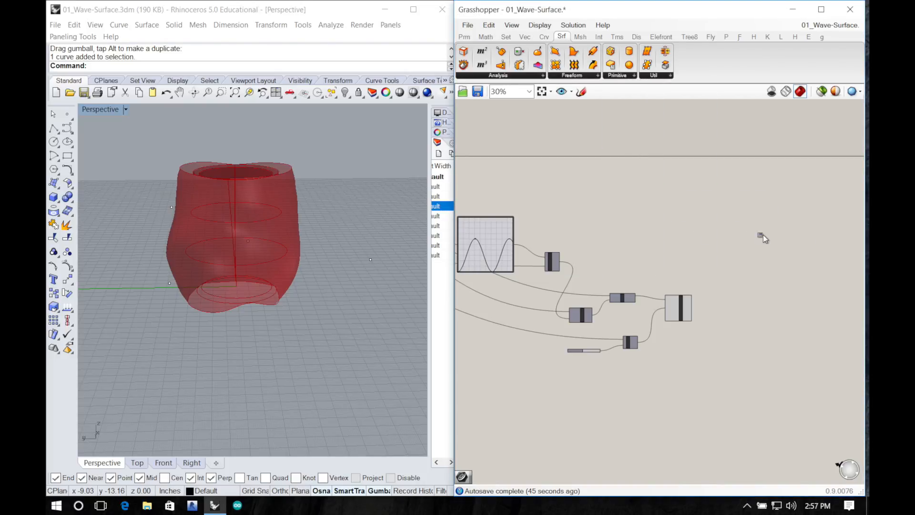
Step: Add a shape Contour component after Surface From Points and connect the rebuilt surface to its Shape input
double_click(761, 235)
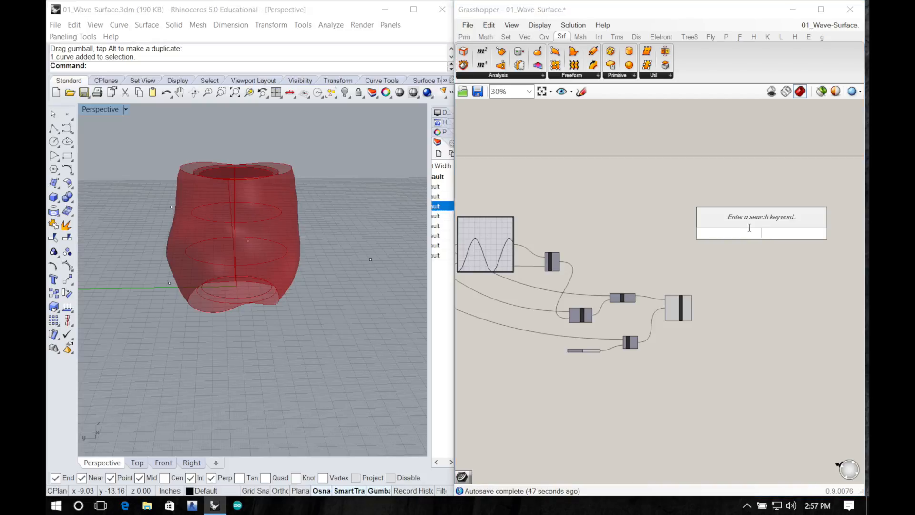
type("contour")
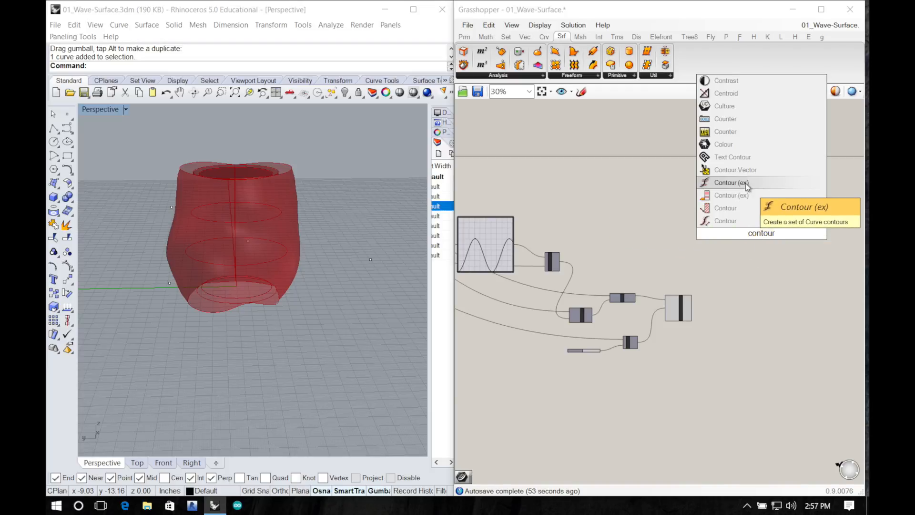
left_click(737, 210)
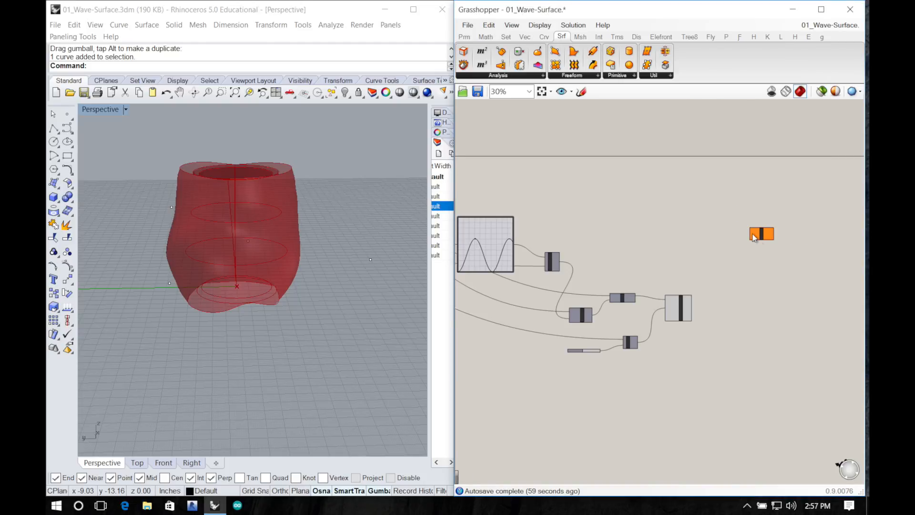
left_click_drag(757, 240, 696, 301)
scroll(741, 301, "up", 5)
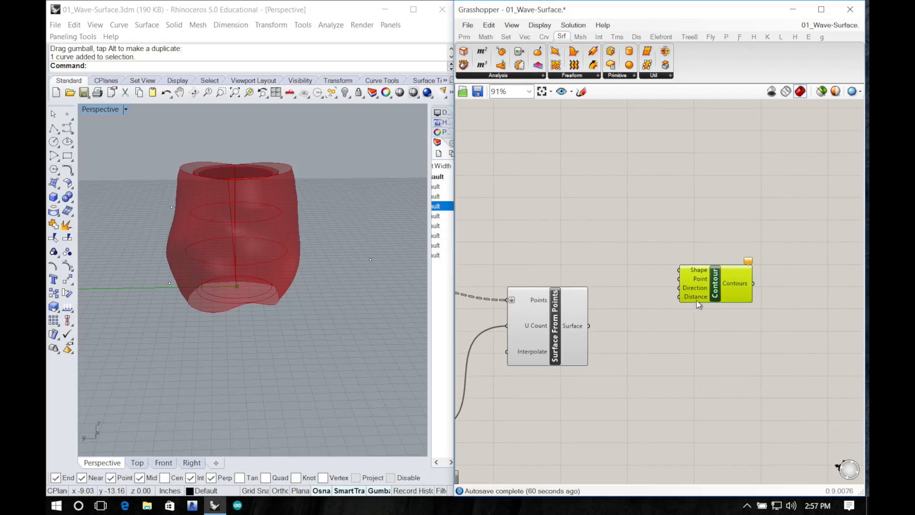
left_click_drag(590, 326, 719, 399)
left_click(704, 307)
right_click_drag(705, 307, 758, 203)
Step: Add a Unit Z vector component and connect its vector output to the Contour component's Direction input
double_click(741, 323)
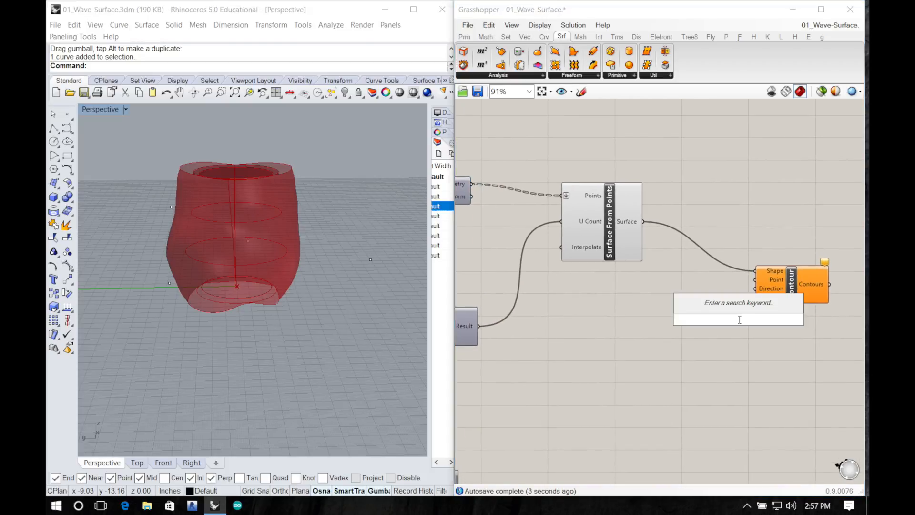
type("z")
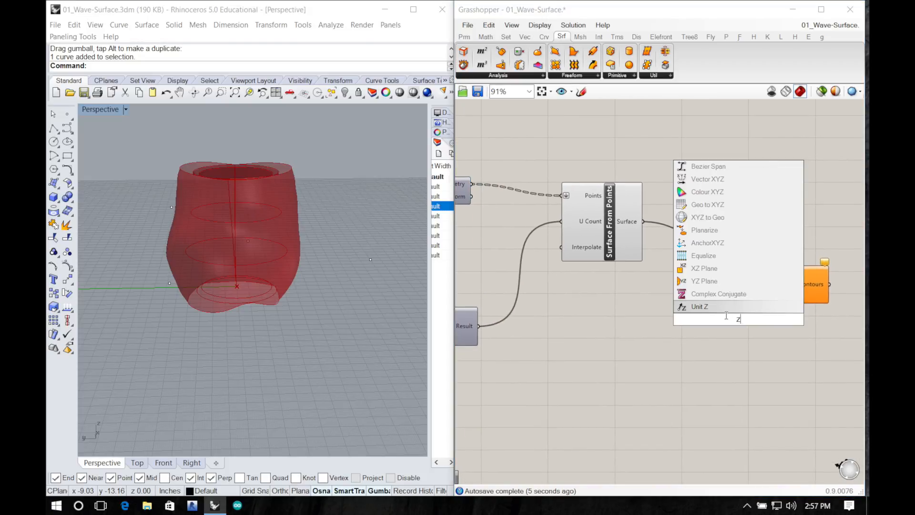
key("Return")
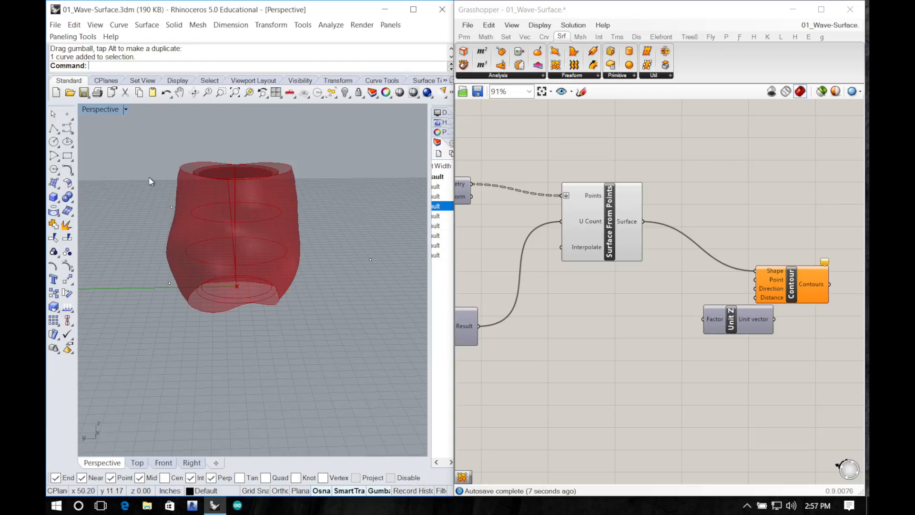
left_click_drag(726, 318, 643, 335)
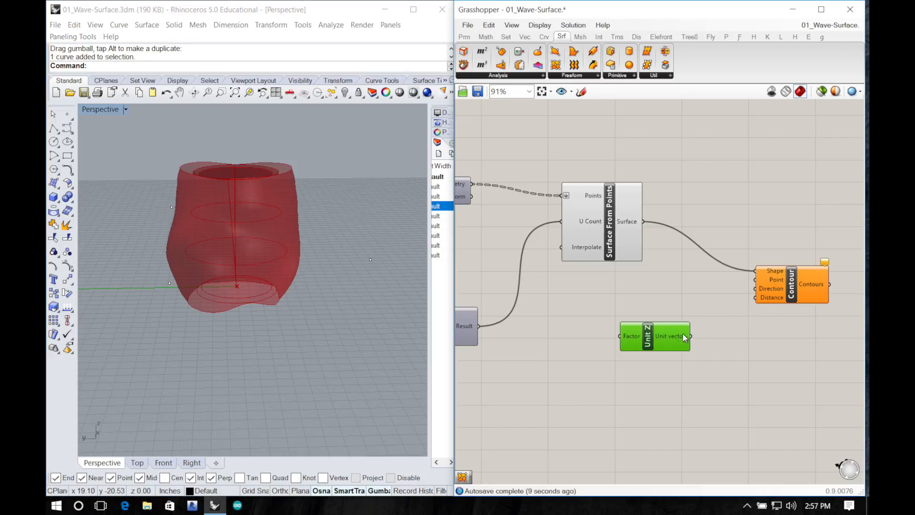
left_click_drag(705, 323, 810, 325)
Step: Add a number slider set to 0.125, connect it to the Contour component's Distance input, and inspect the contour lines around the vase
double_click(746, 372)
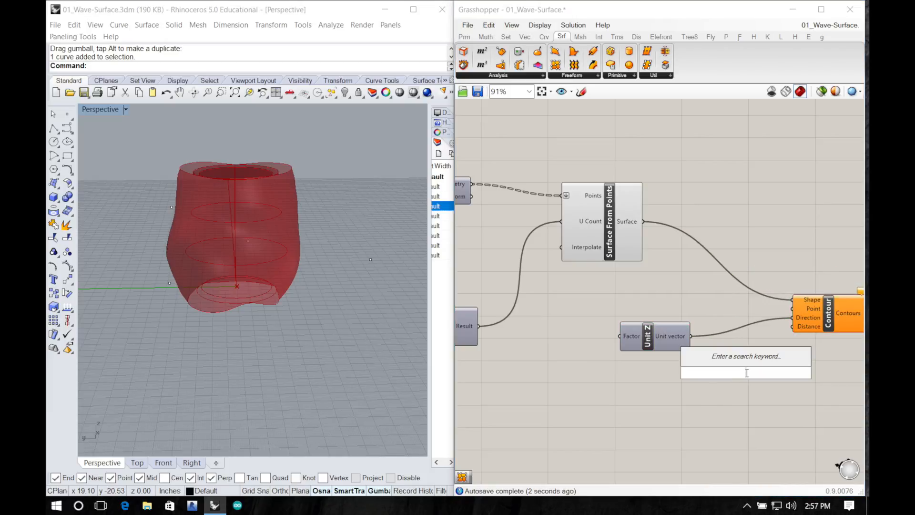
type(".12")
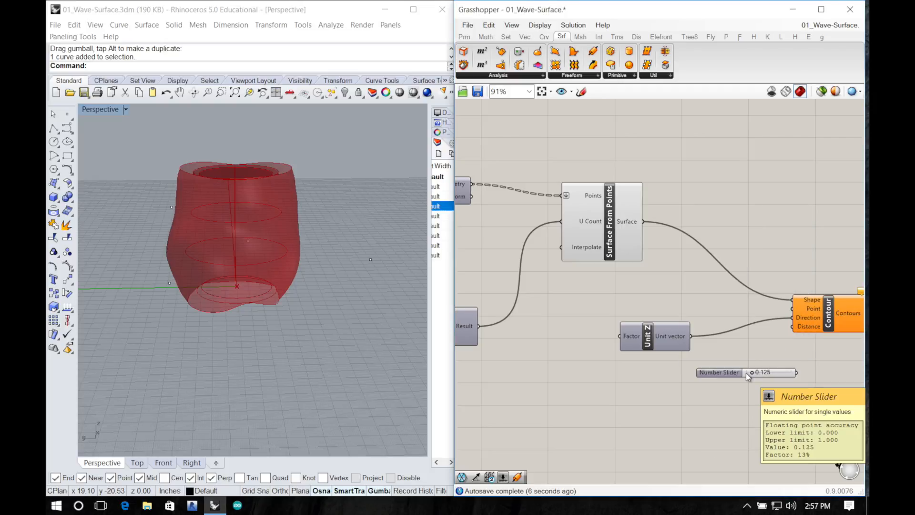
key("Return")
left_click_drag(745, 372, 634, 374)
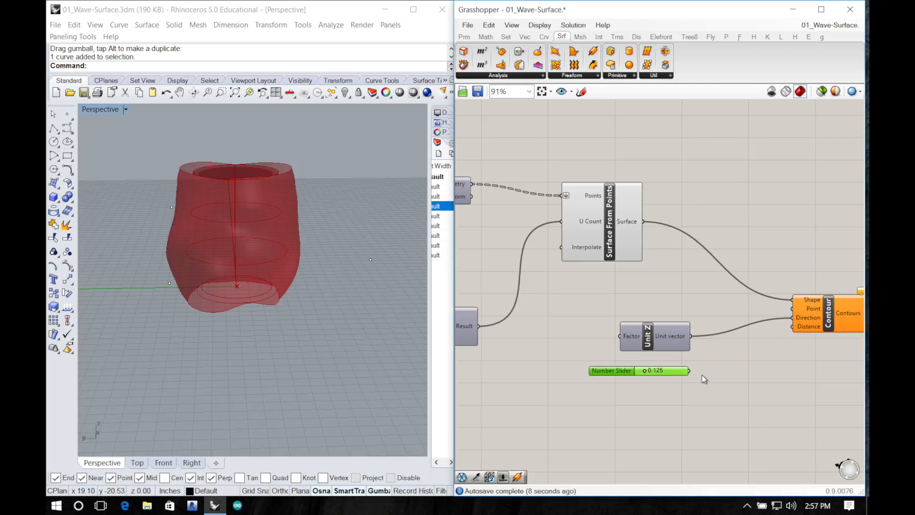
left_click_drag(759, 351, 793, 327)
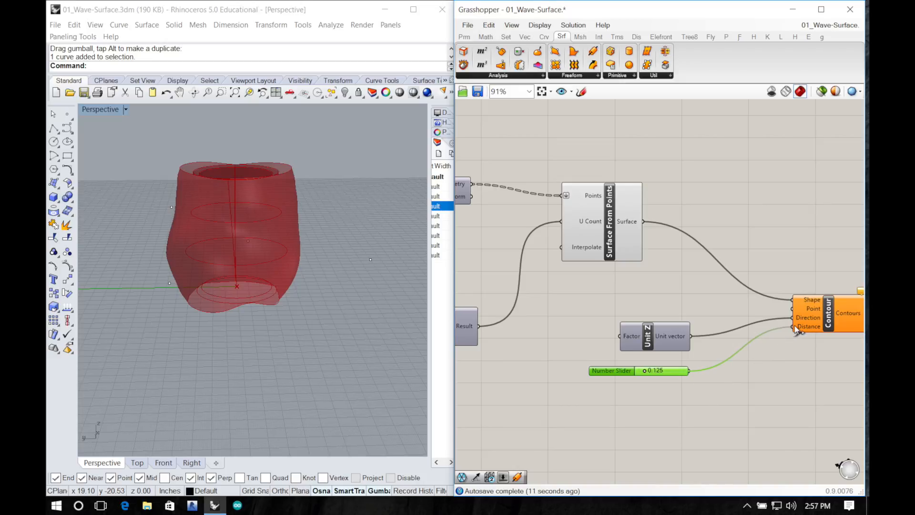
left_click(801, 355)
mouse_move(244, 277)
right_mouse_down()
mouse_move(259, 279)
mouse_move(235, 267)
mouse_move(218, 276)
mouse_move(243, 280)
mouse_move(257, 266)
mouse_move(336, 283)
mouse_move(388, 272)
mouse_move(358, 302)
mouse_move(344, 353)
right_mouse_up()
scroll(217, 273, "down", 3)
scroll(217, 272, "up", 10)
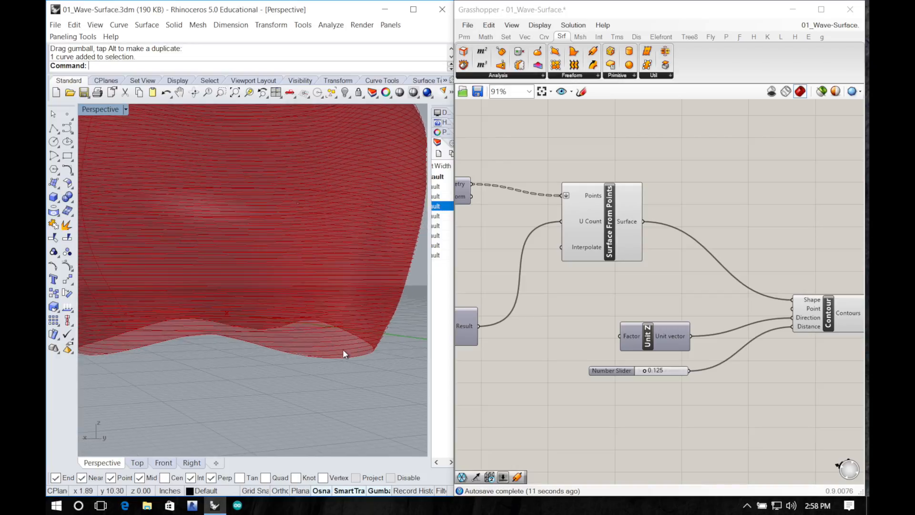
right_click_drag(207, 340, 200, 375)
scroll(199, 375, "down", 5)
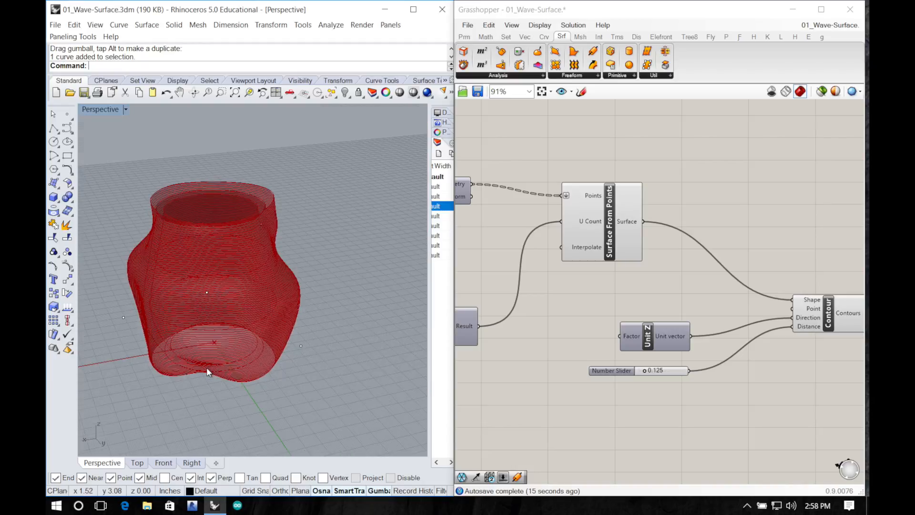
scroll(465, 320, "up", 1)
Step: Connect the fourth Point parameter to the Pull Point component's Geometry input, keeping the existing wires
scroll(767, 305, "down", 8)
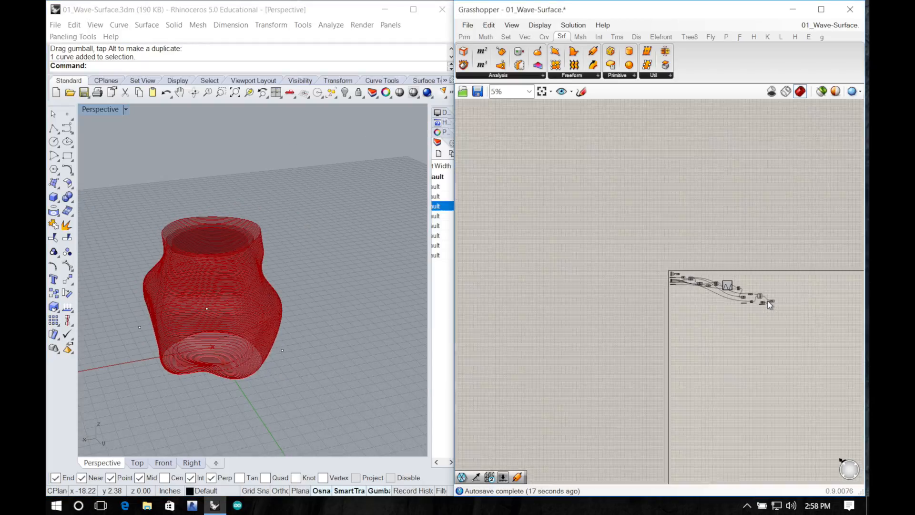
scroll(604, 271, "up", 3)
scroll(606, 301, "up", 3)
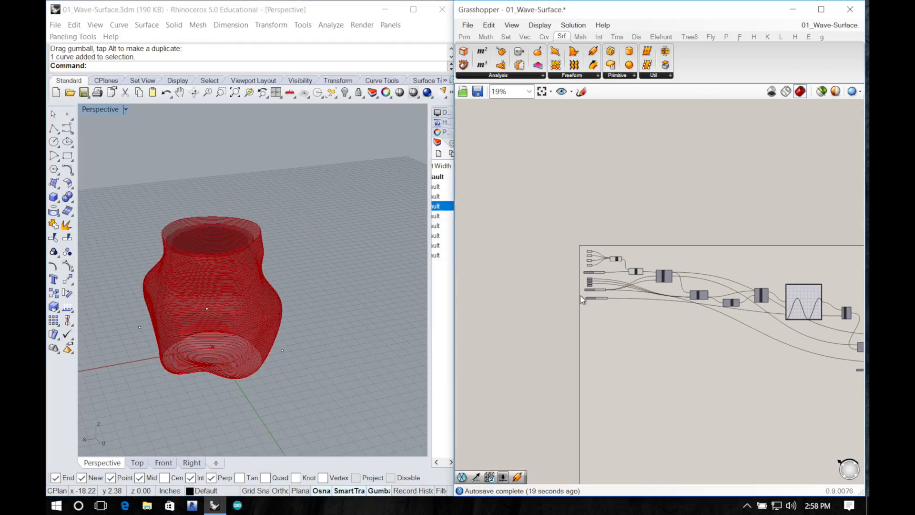
scroll(562, 276, "up", 3)
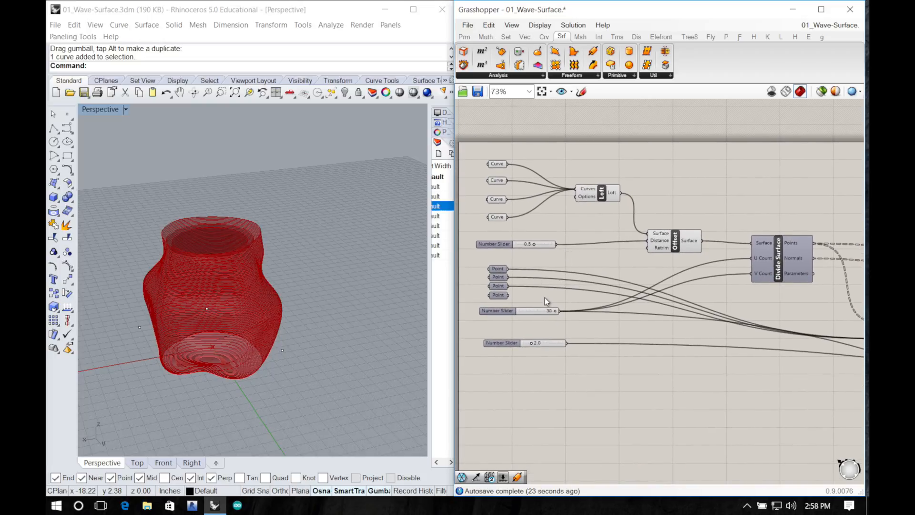
right_click_drag(544, 298, 503, 289)
left_click_drag(465, 285, 840, 334, "shift")
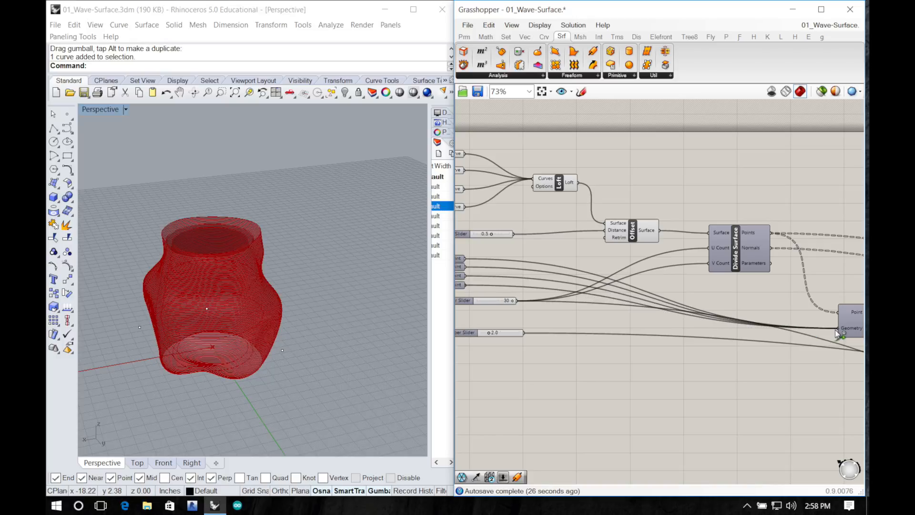
double_click(711, 386)
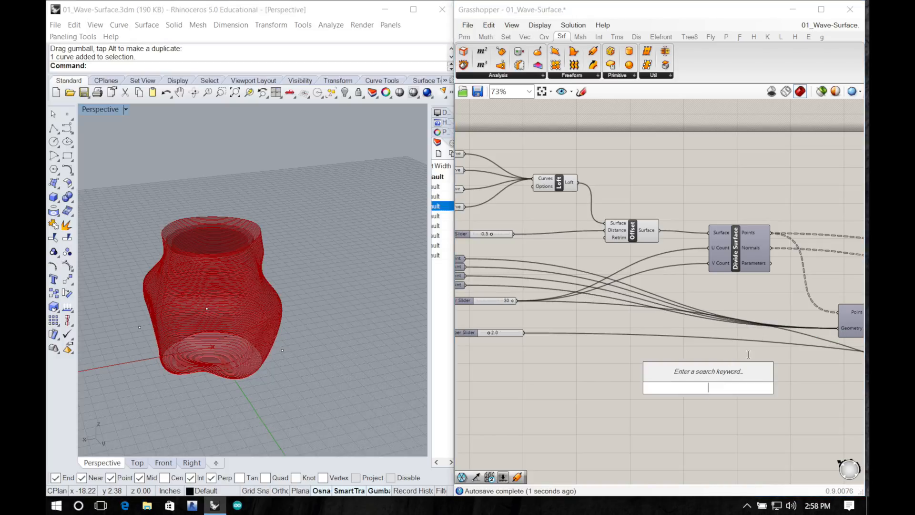
left_click(622, 355)
right_click_drag(621, 353, 694, 362)
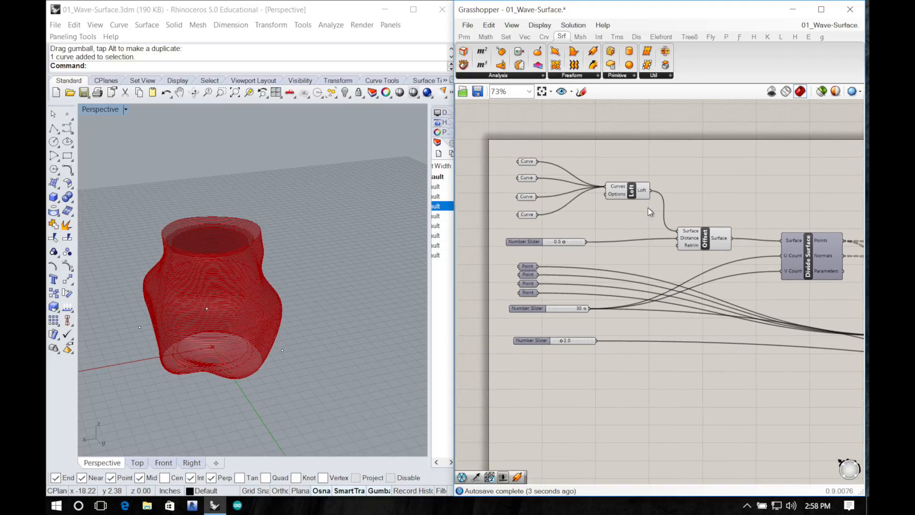
Step: Add a Surface parameter beside the Loft component and connect the Loft output to it
left_click(641, 193)
left_click(344, 236)
right_click_drag(345, 238, 321, 280)
right_click_drag(714, 350, 579, 346)
left_click(584, 190)
double_click(585, 193)
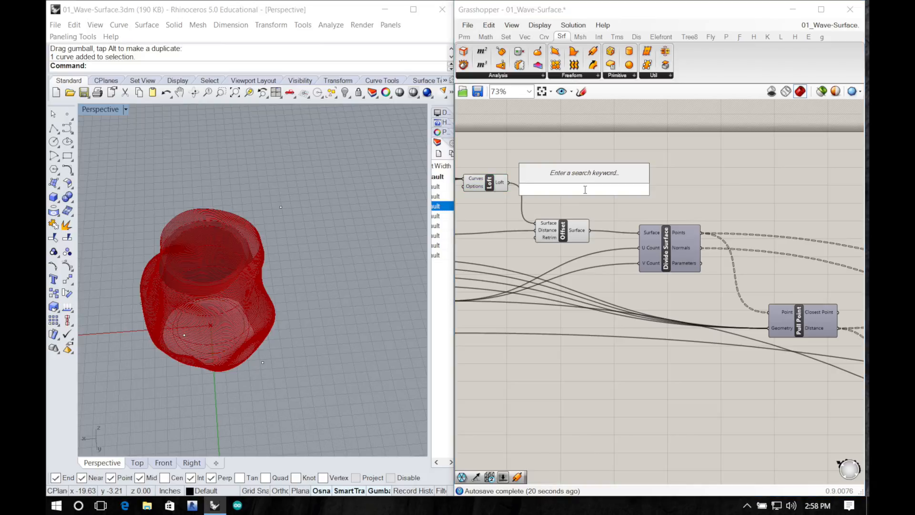
type("suface")
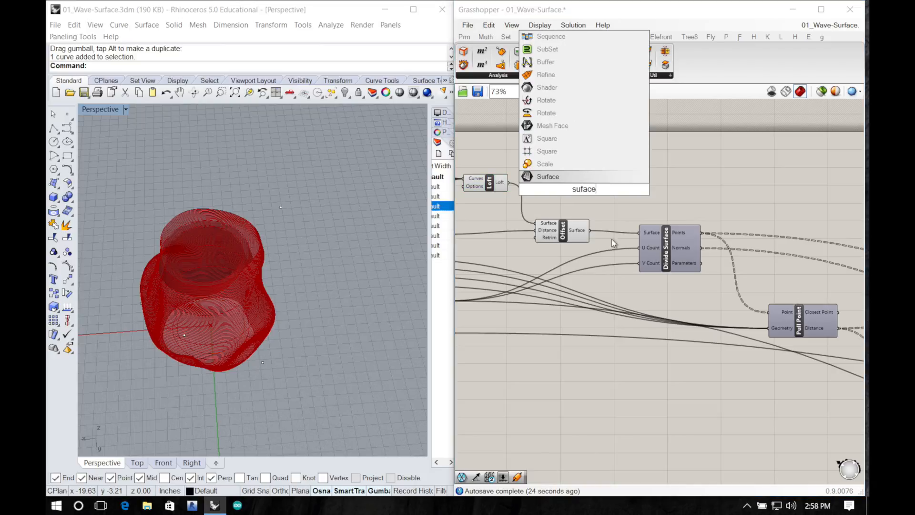
left_click(555, 177)
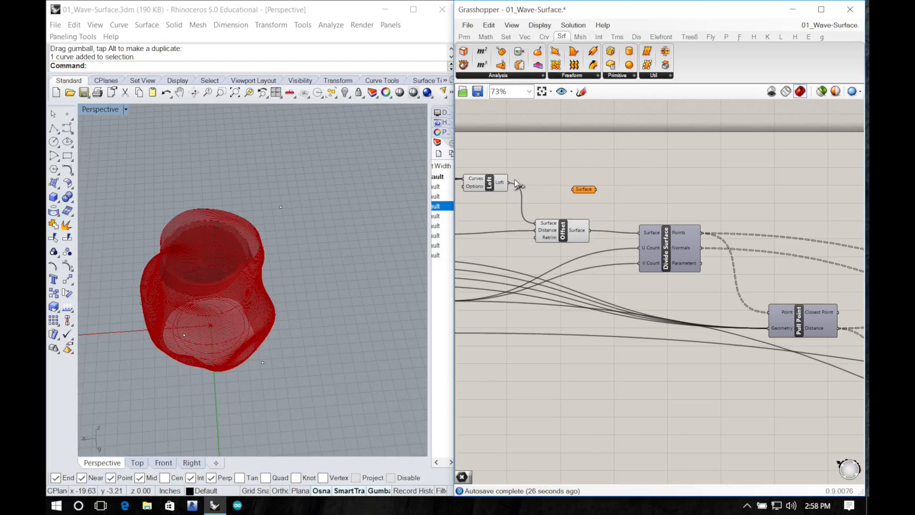
left_click_drag(570, 190, 571, 190)
right_click_drag(653, 205, 541, 195)
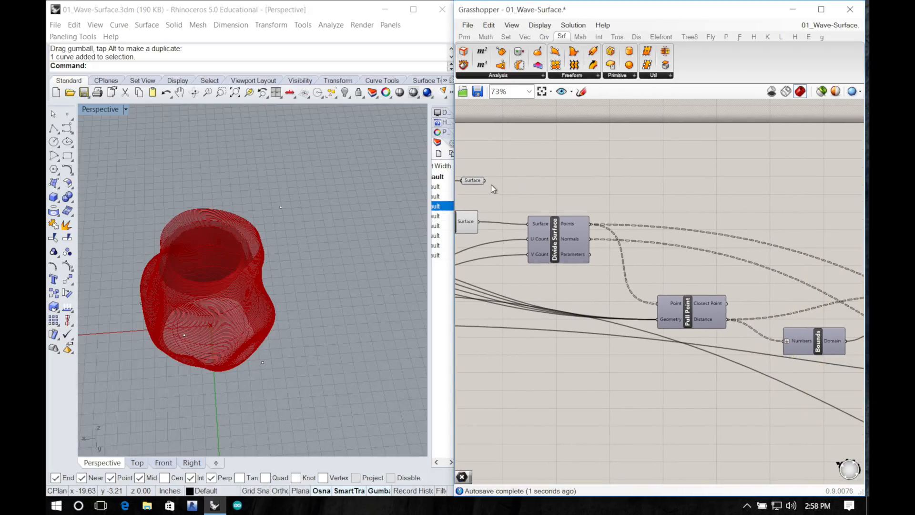
Step: Move the Surface parameter holding the loft along the canvas to the area above the Surface From Points and Contour components
left_click(481, 183)
left_click_drag(592, 189, 746, 203)
right_click_drag(759, 236, 546, 197)
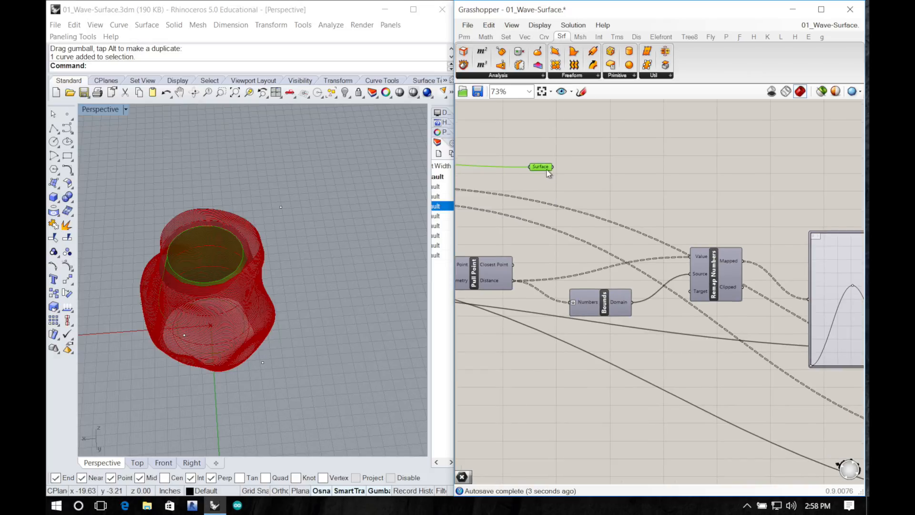
left_click_drag(548, 166, 784, 193)
right_click_drag(765, 202, 520, 184)
left_click_drag(537, 175, 758, 234)
left_click_drag(536, 175, 794, 210)
right_click_drag(813, 259, 567, 171)
left_click_drag(546, 132, 822, 260)
right_click_drag(814, 284, 548, 270)
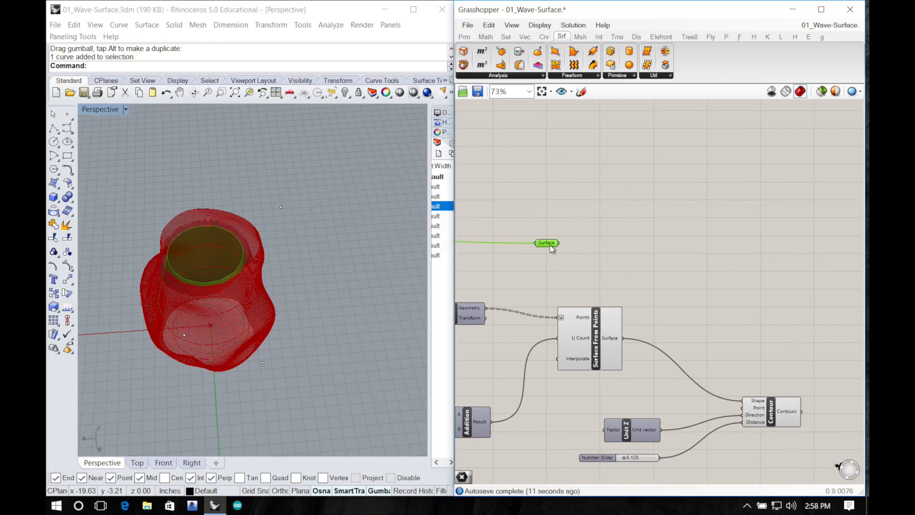
Step: Connect the Surface parameter to the Contour component's Shape input, keeping the existing wire, and inspect the contours of both surfaces
left_click_drag(548, 244, 742, 402)
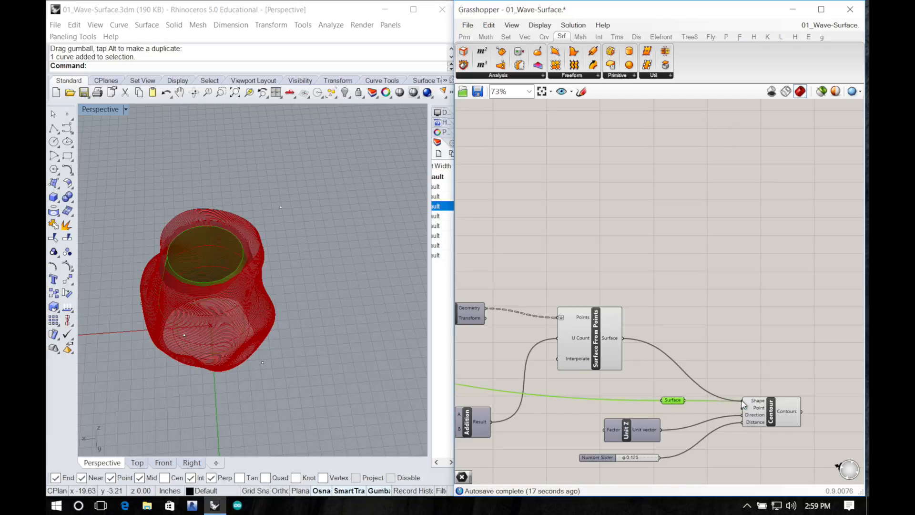
double_click(745, 366)
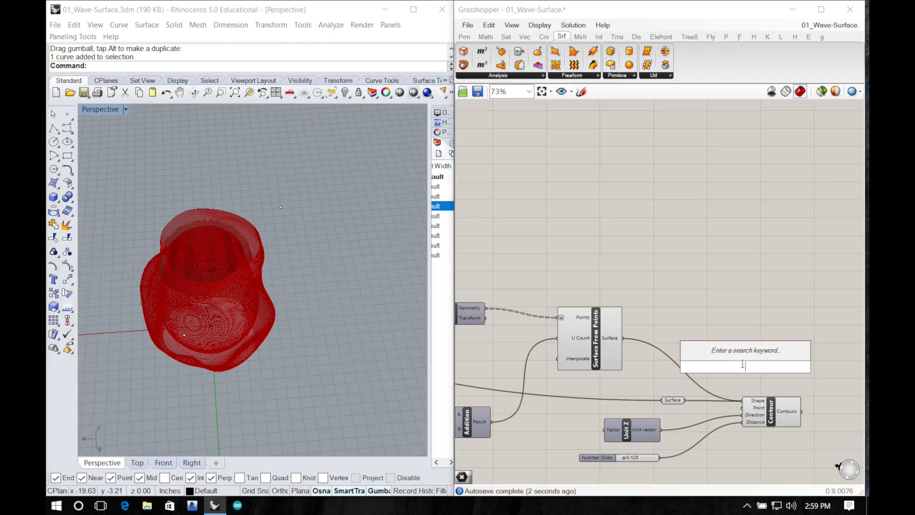
double_click(687, 274)
left_click(767, 419)
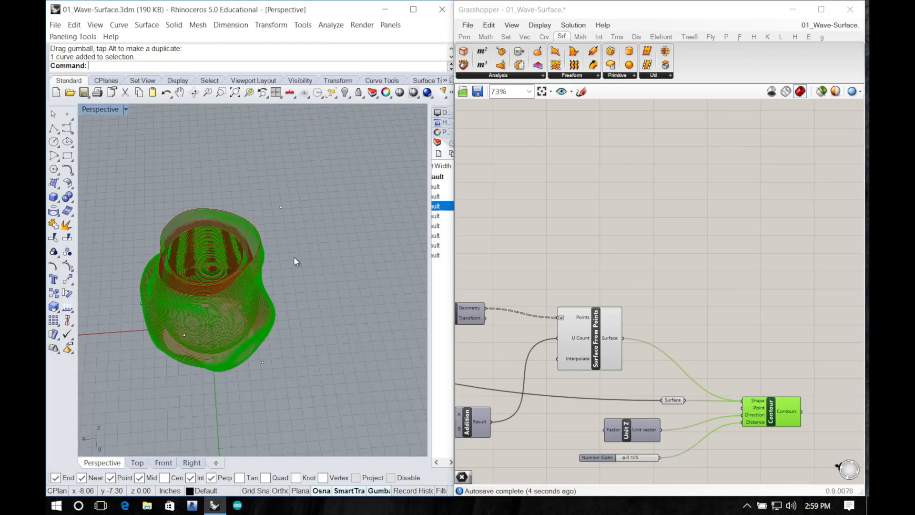
right_click_drag(293, 256, 305, 228)
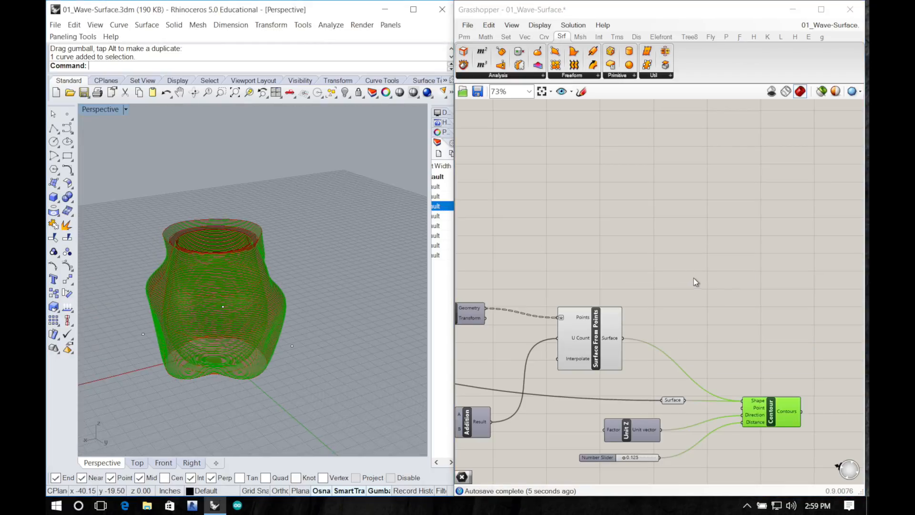
Step: Turn off the preview of every component except Contour and inspect the remaining contour lines
scroll(701, 244, "up", 2)
scroll(708, 239, "down", 10)
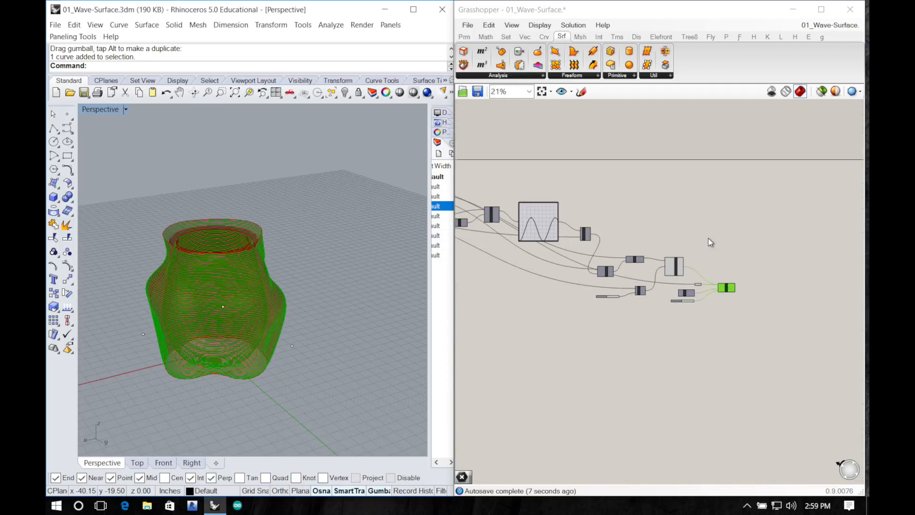
left_click_drag(701, 290, 593, 186)
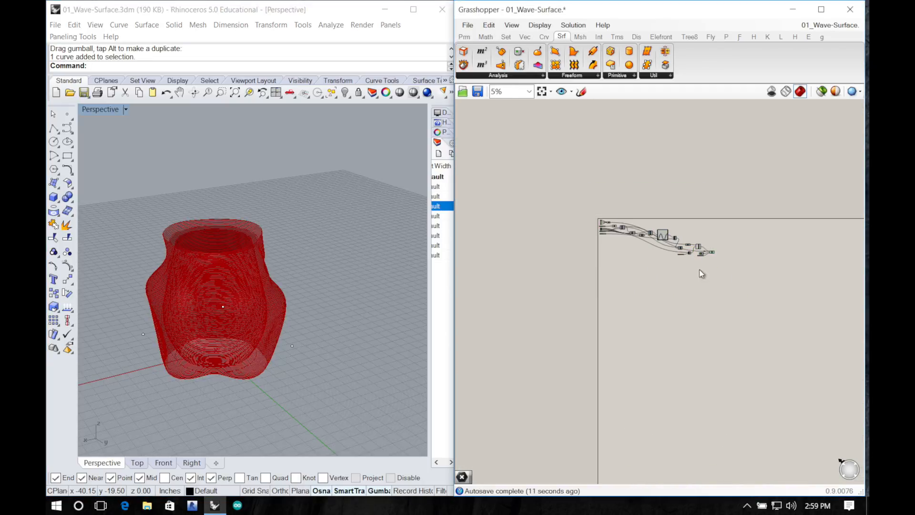
mouse_move(689, 271)
left_mouse_down()
mouse_move(592, 199)
mouse_move(712, 274)
mouse_move(703, 267)
left_mouse_up()
left_click_drag(587, 202, 708, 267)
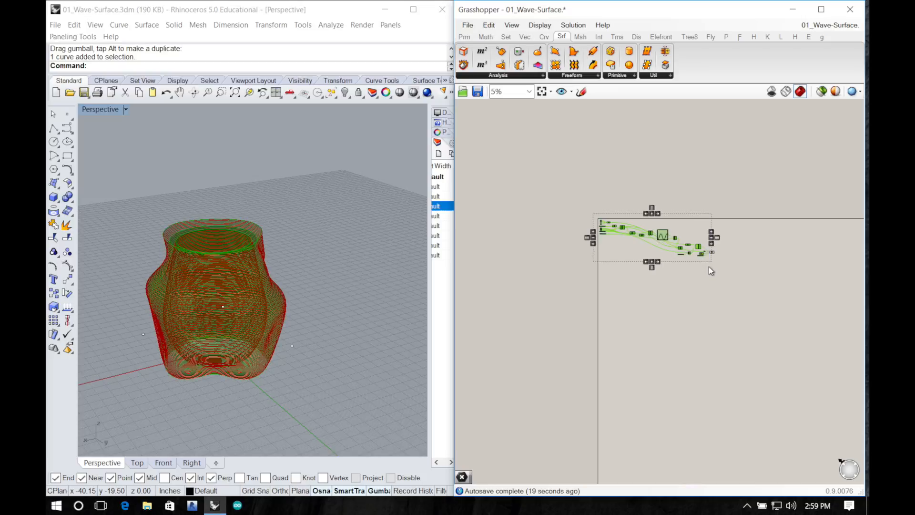
right_click(701, 243)
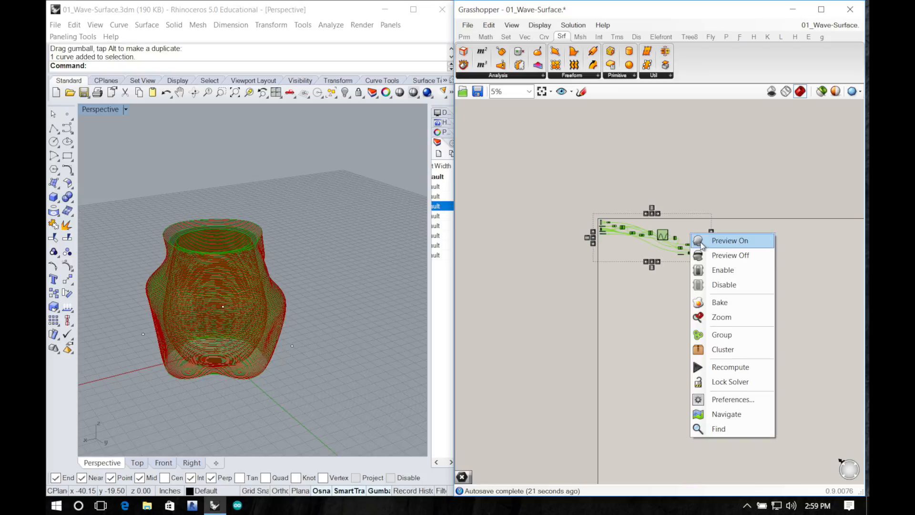
left_click(728, 256)
left_click(727, 261)
left_click(188, 313)
right_click_drag(188, 313, 219, 296)
scroll(222, 256, "up", 6)
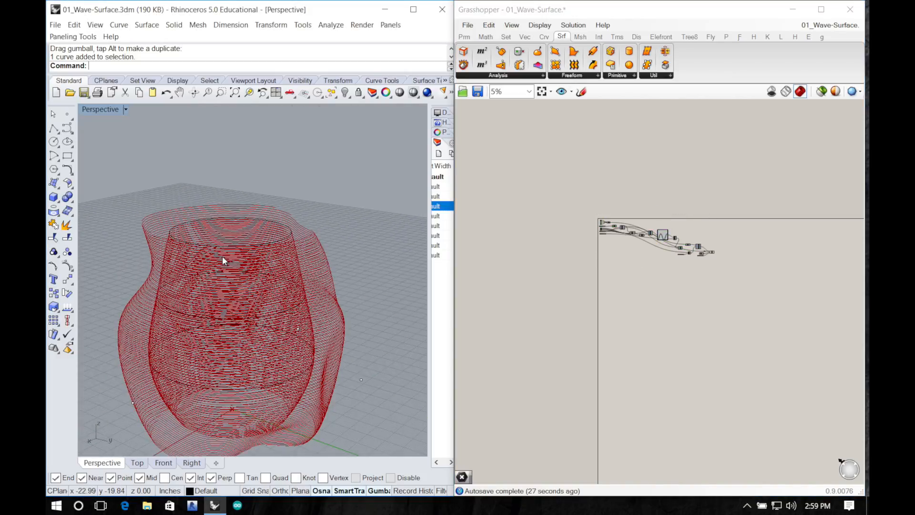
right_click_drag(252, 262, 216, 300)
Step: Bake the Contour component's curves to the Default layer
right_click_drag(695, 310, 629, 312)
scroll(641, 259, "up", 8)
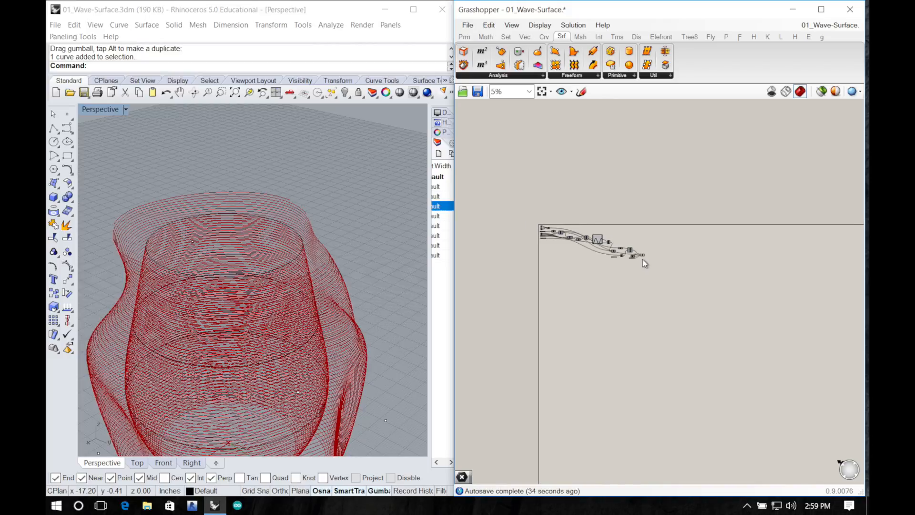
left_click(635, 236)
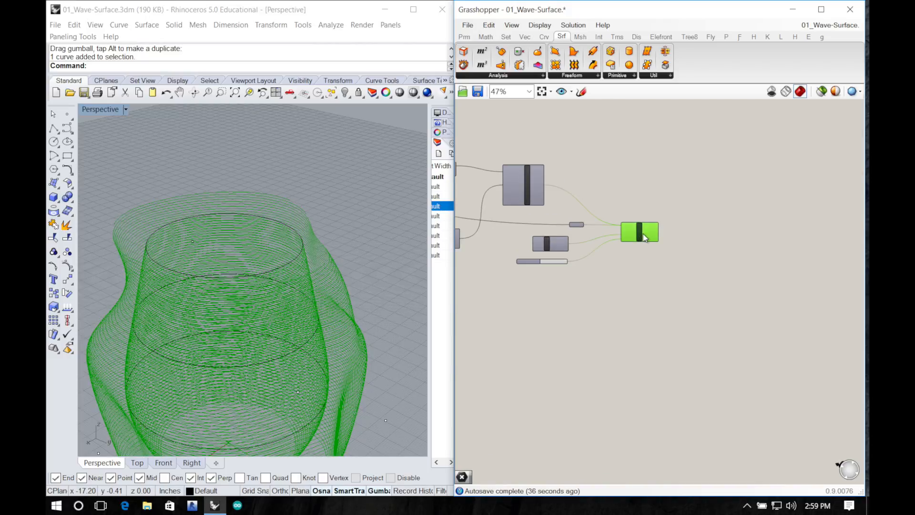
right_click(643, 233)
left_click(669, 256)
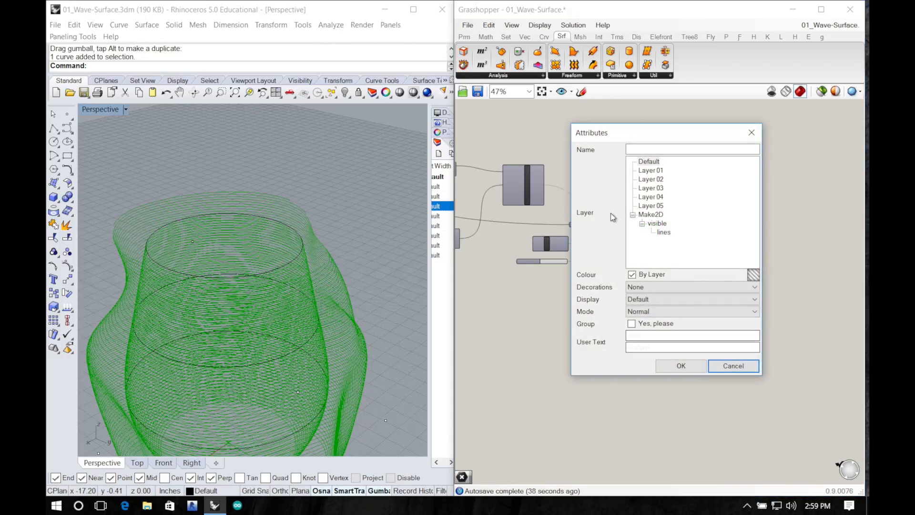
left_click(645, 163)
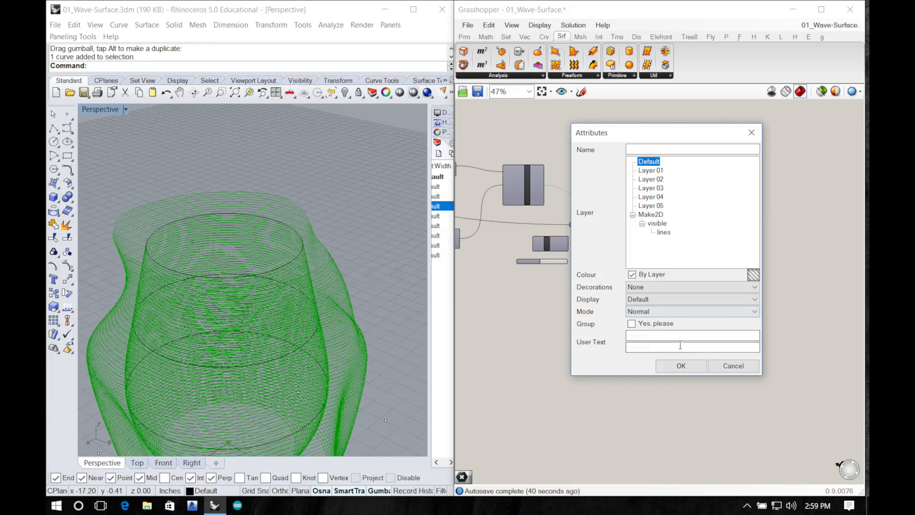
left_click(688, 371)
left_click(689, 375)
scroll(641, 242, "up", 5)
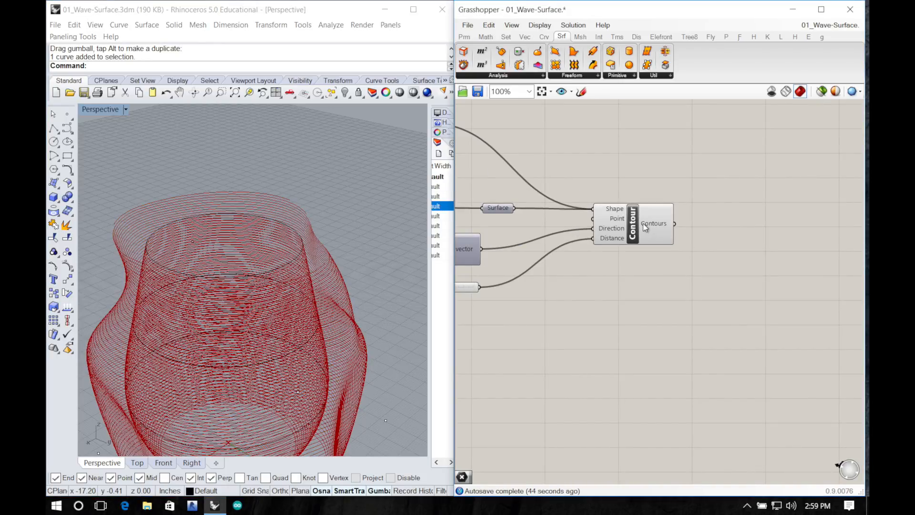
left_click(642, 223)
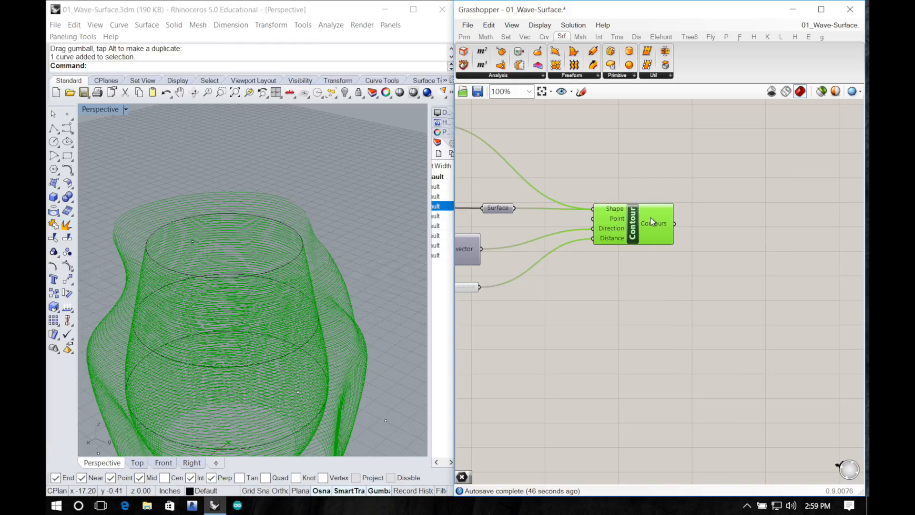
right_click(647, 226)
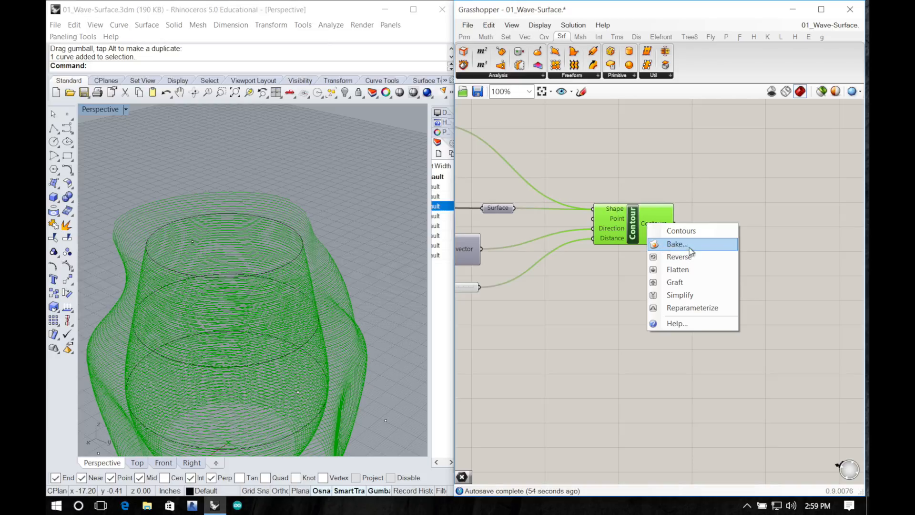
left_click(677, 244)
left_click(595, 341)
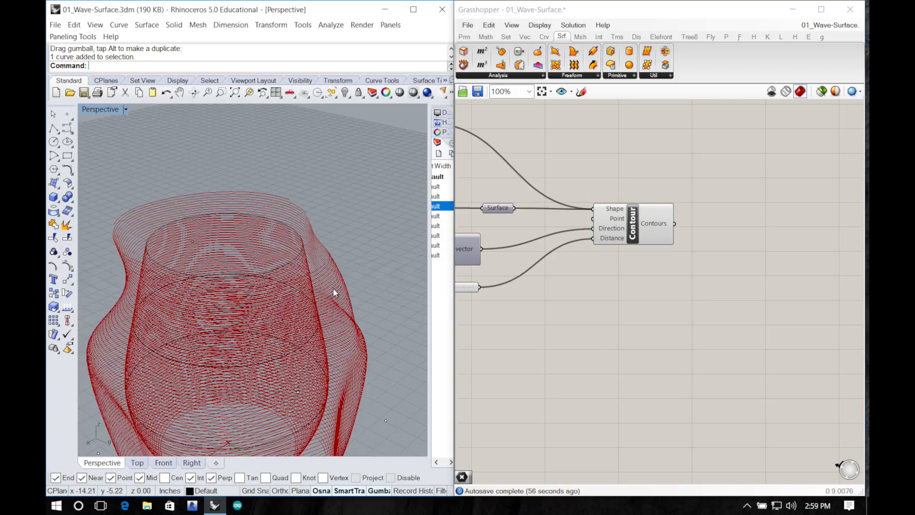
Step: Limit the Grasshopper preview to selected objects and examine the baked contour curves in the Perspective view
left_click(821, 91)
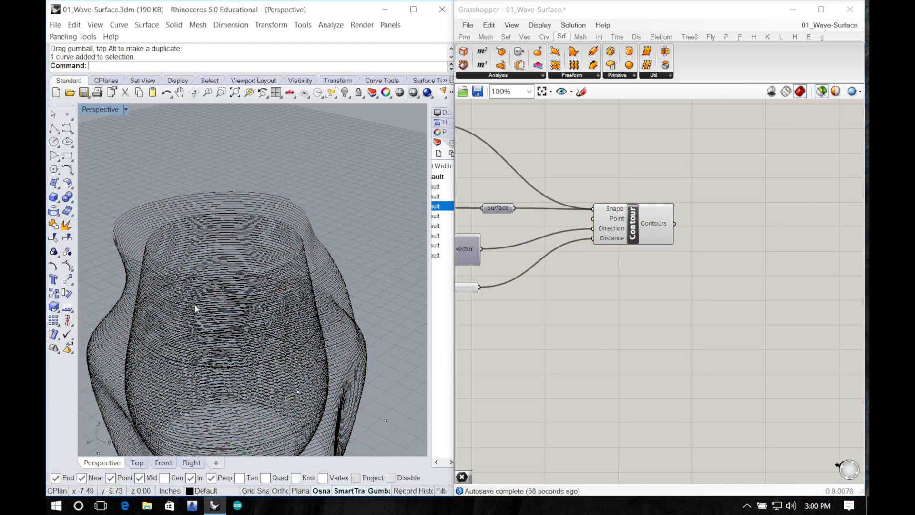
right_click_drag(195, 309, 145, 379)
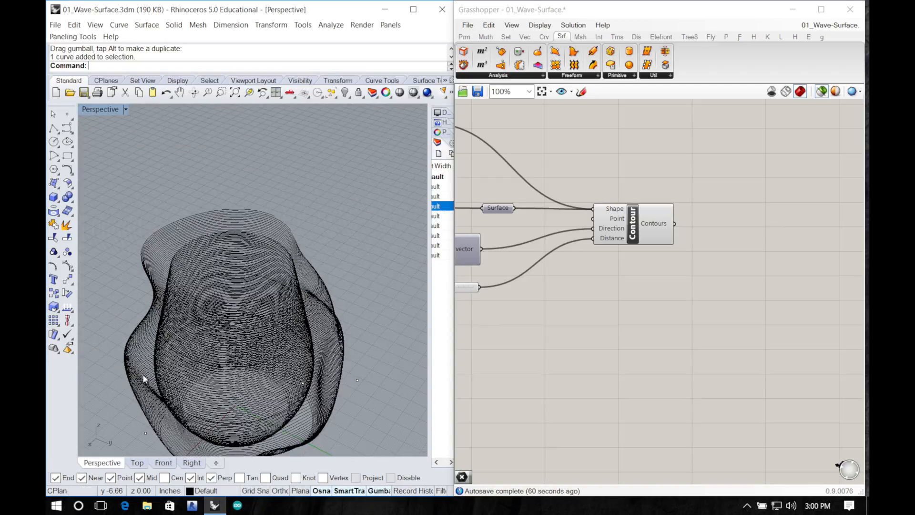
scroll(144, 379, "down", 6)
scroll(141, 411, "up", 12)
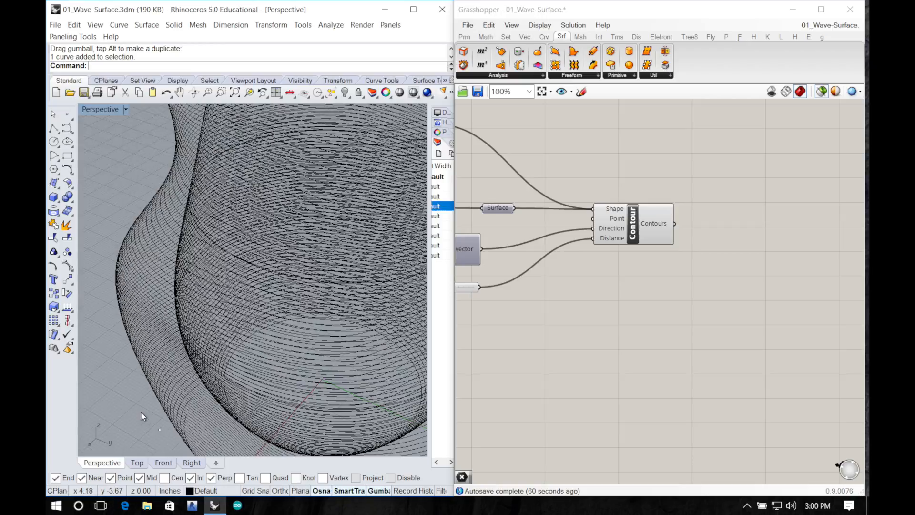
right_click_drag(141, 411, 146, 351)
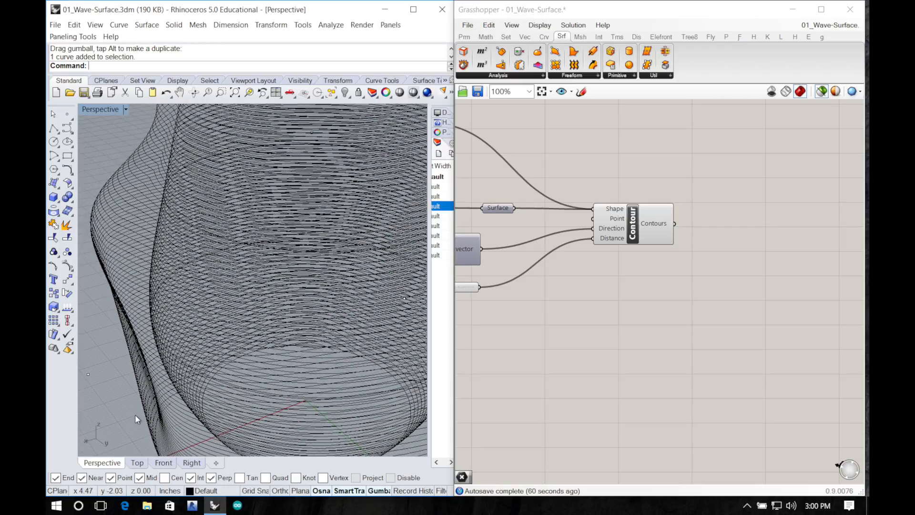
right_click_drag(131, 312, 176, 274)
scroll(175, 345, "down", 7)
Step: Restore the four-viewport layout and maximize the Right view
double_click(101, 110)
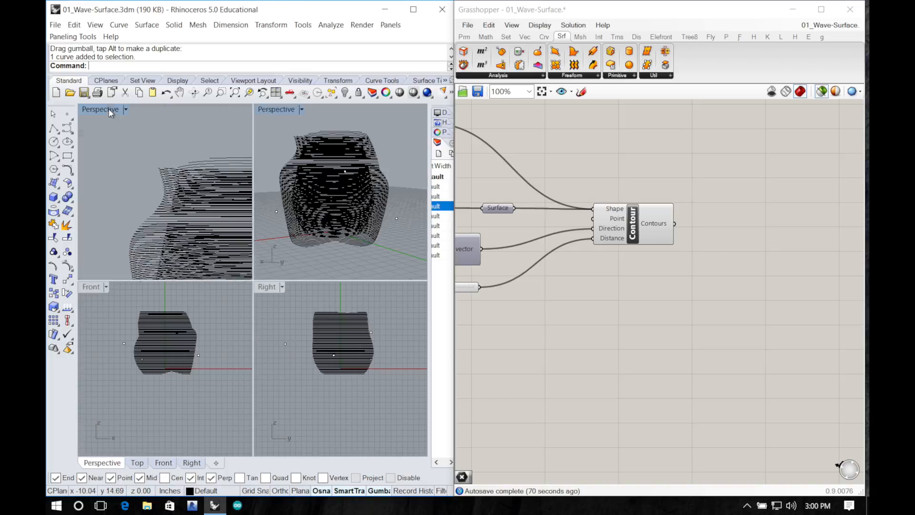
left_click(231, 179)
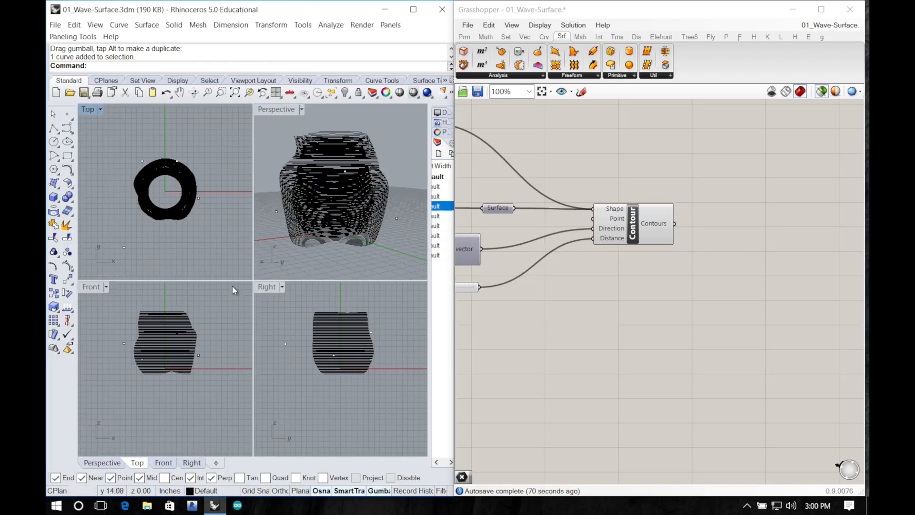
double_click(263, 287)
left_click(250, 321)
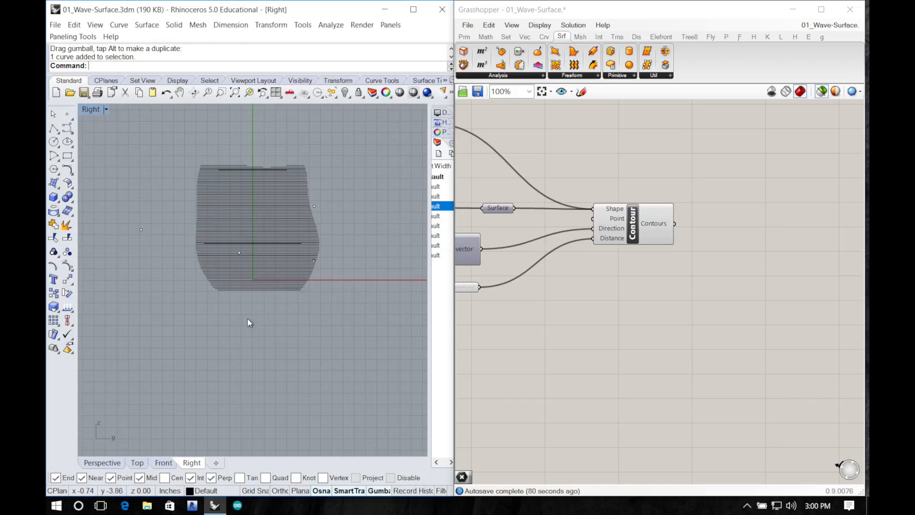
Step: Move the baked contour curve just above the horizontal axis sideways along Y, clear of the vase, and deselect it
scroll(269, 274, "down", 2)
scroll(275, 274, "up", 5)
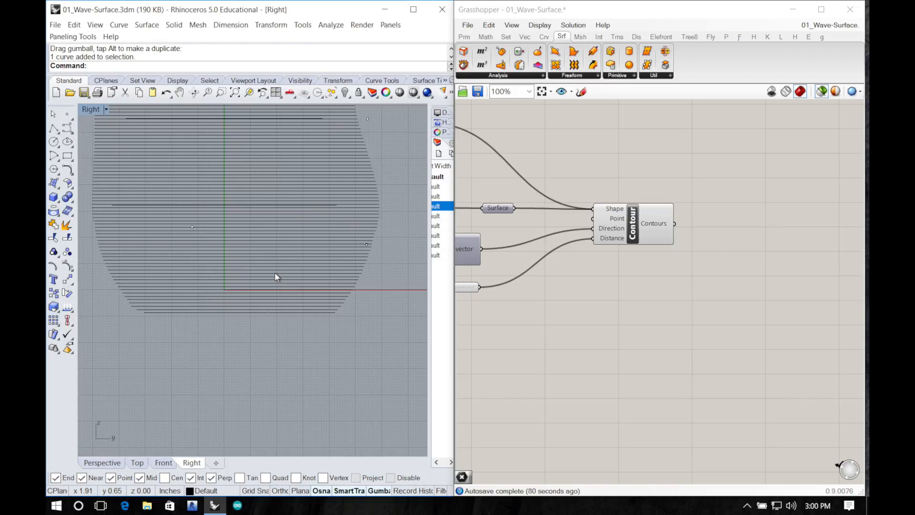
scroll(294, 290, "up", 2)
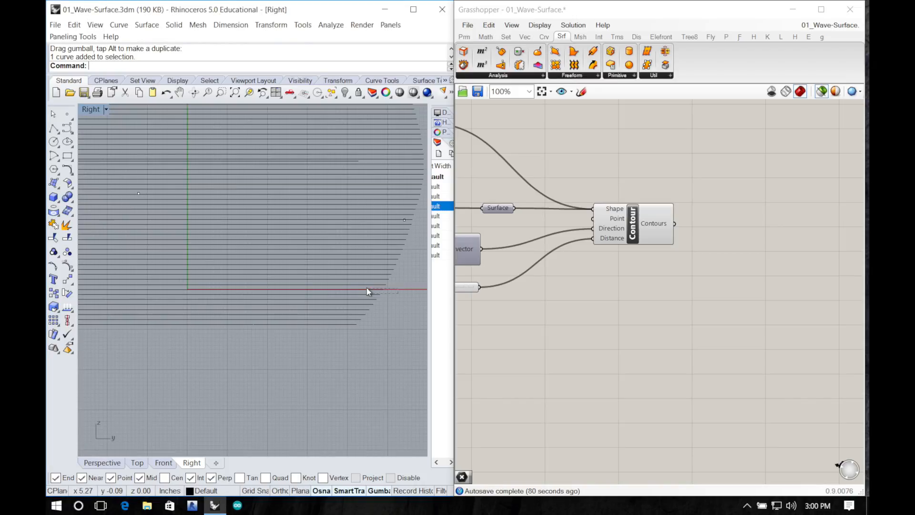
left_click(353, 289)
scroll(348, 287, "down", 2)
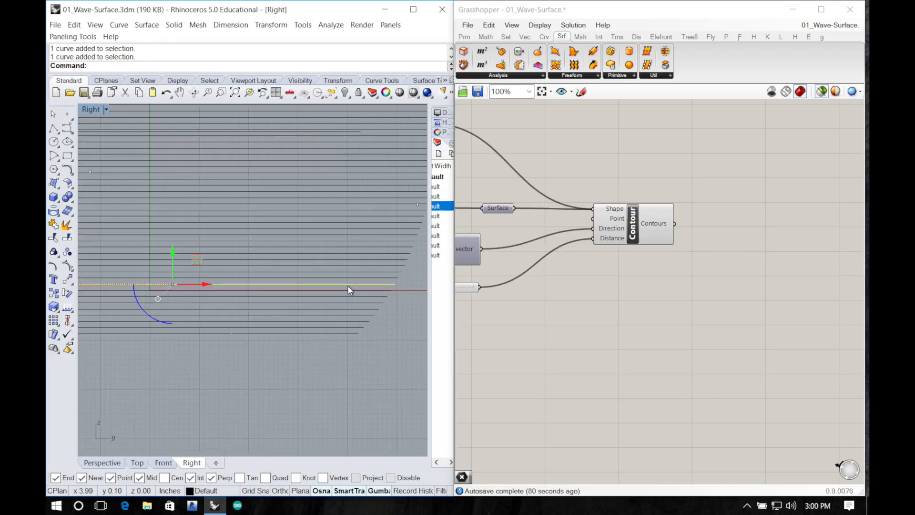
scroll(300, 291, "down", 4)
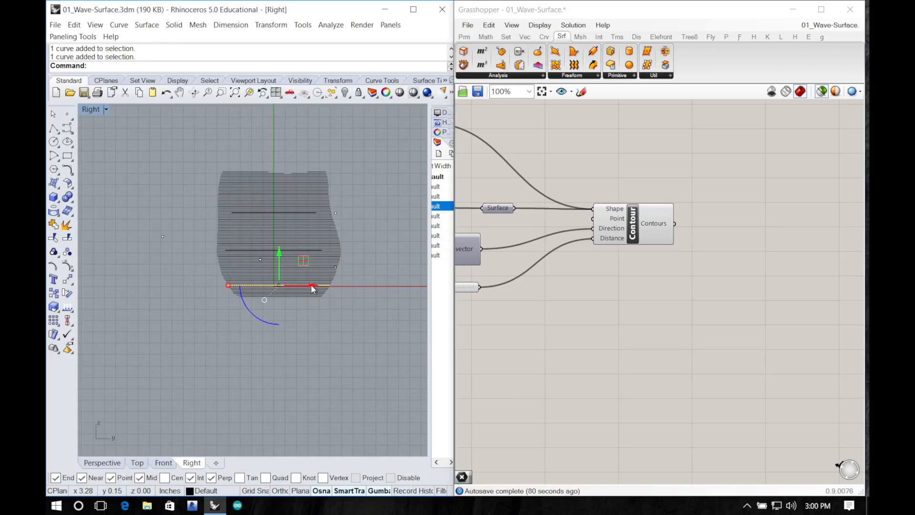
left_click_drag(312, 288, 413, 289)
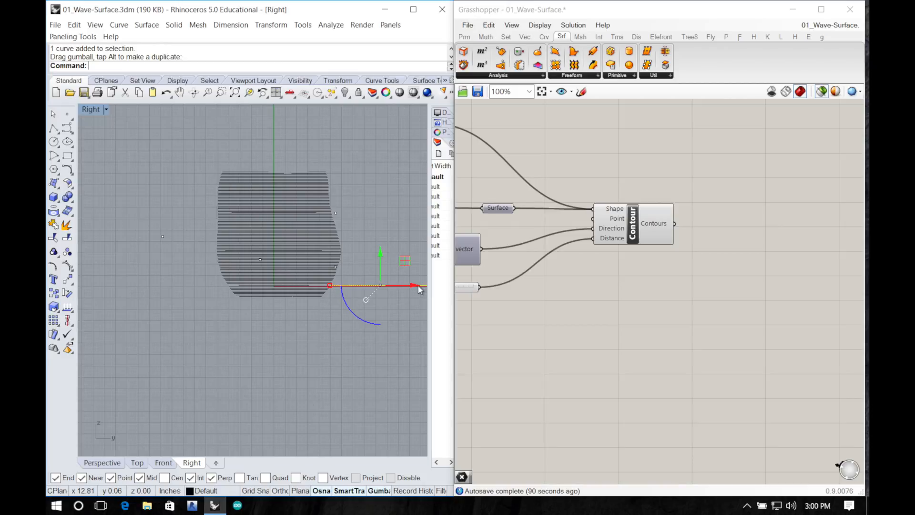
left_click_drag(418, 288, 424, 293)
key("Escape")
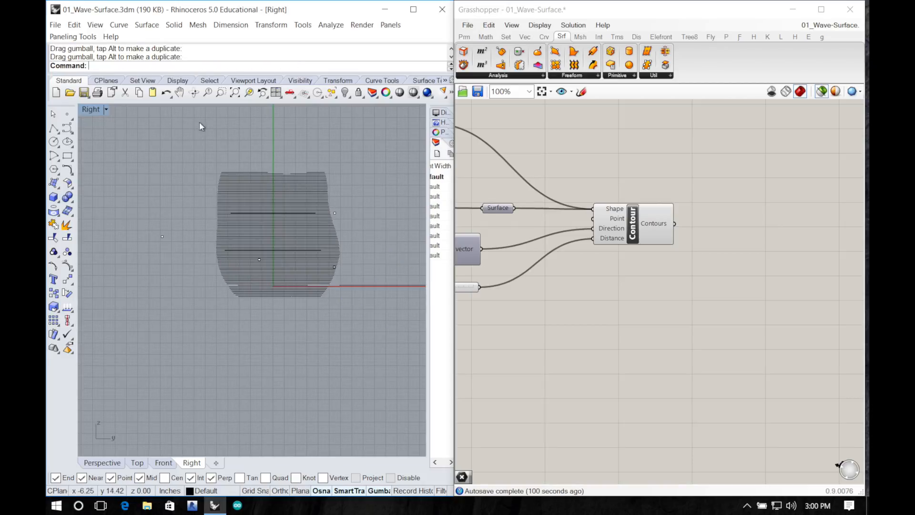
Step: Maximize the Perspective view and examine the separated contour curve beside the baked vase
double_click(90, 109)
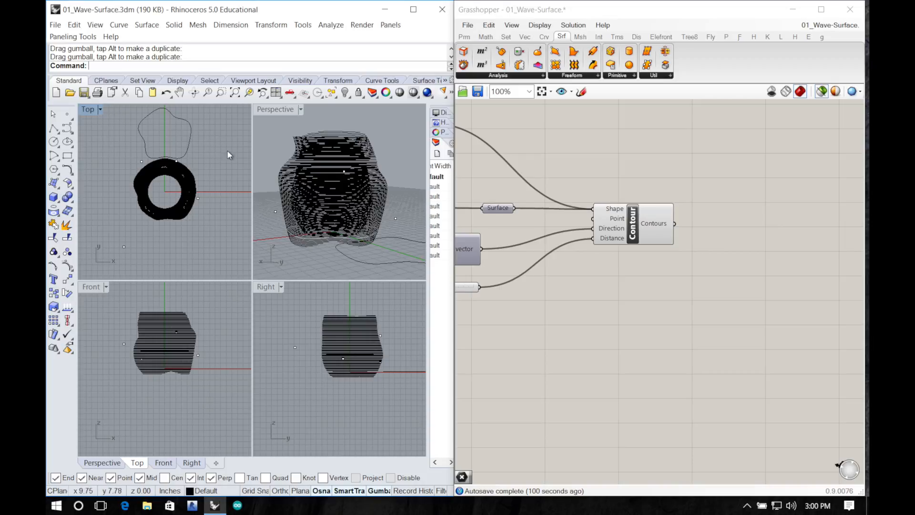
double_click(267, 112)
right_click_drag(286, 214, 377, 238)
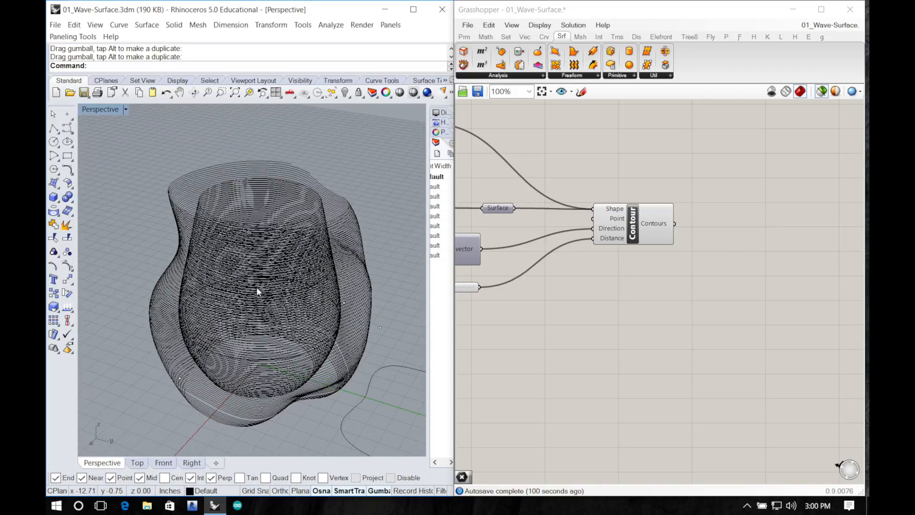
scroll(189, 301, "up", 5)
scroll(189, 302, "down", 8)
scroll(188, 296, "down", 2)
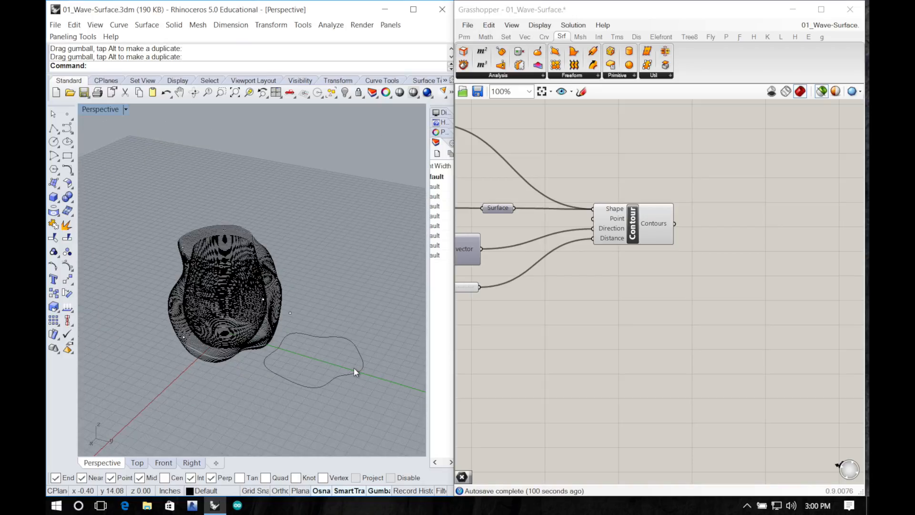
Step: Select the separated contour curve beside the vase, undo its sideways moves, and clear the selection
scroll(355, 372, "up", 3)
left_click(329, 383)
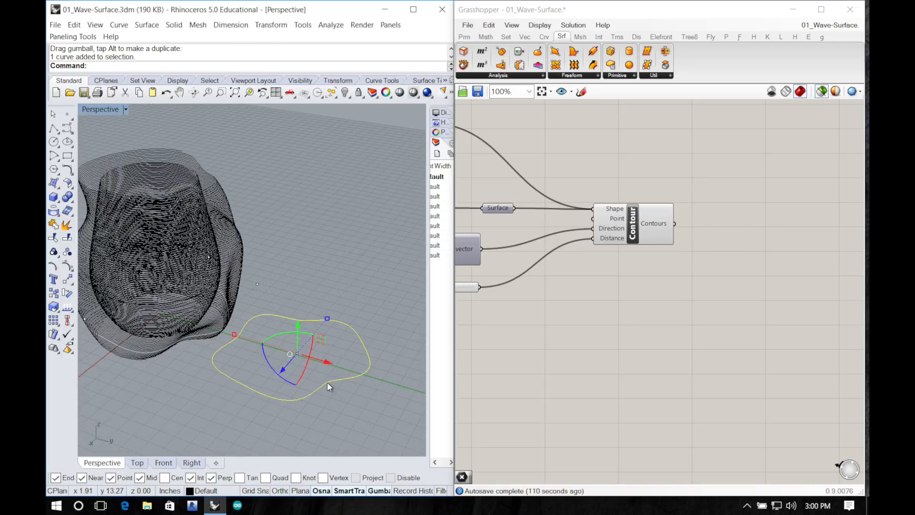
key("ctrl+z")
key("ctrl+z")
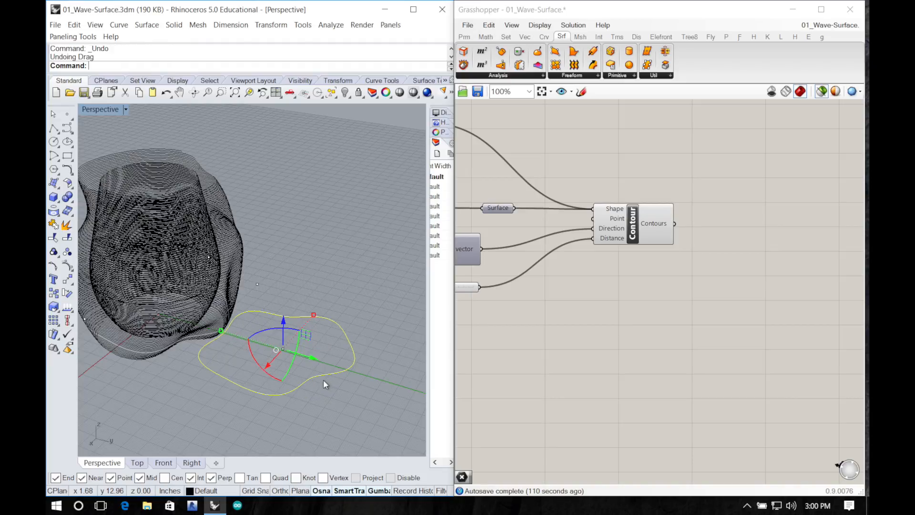
left_click(240, 370)
right_click_drag(232, 374, 377, 413)
Step: Return to the start of the Grasshopper definition and undo the bake of the contour curves in Rhino
right_click_drag(519, 291, 718, 321)
scroll(719, 321, "up", 2)
scroll(719, 309, "down", 10)
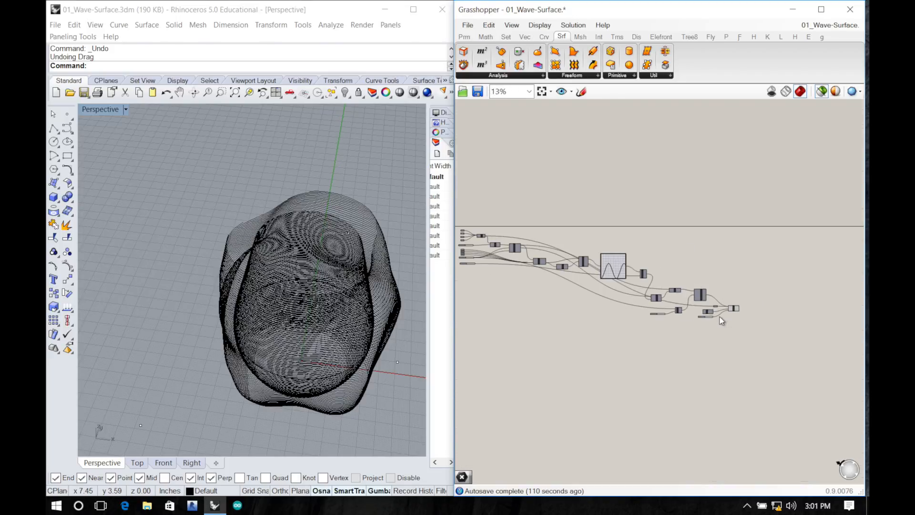
scroll(548, 272, "up", 10)
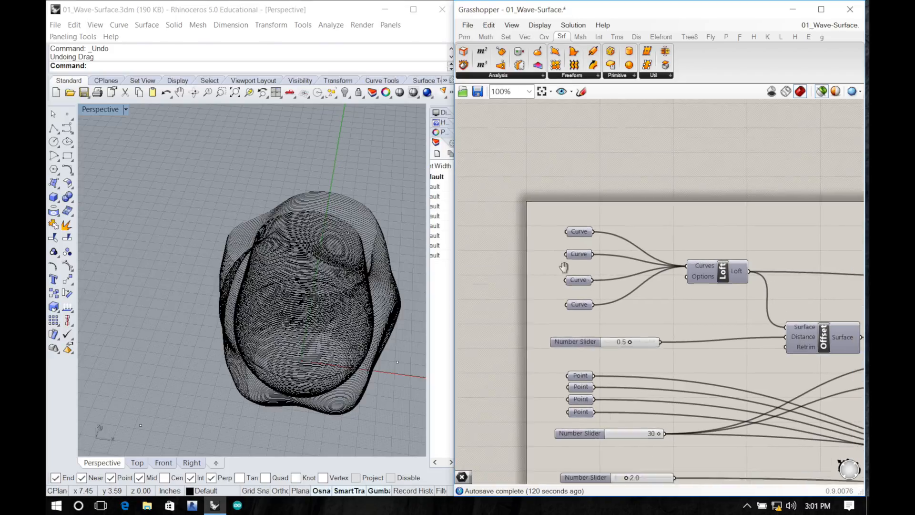
left_click(288, 302)
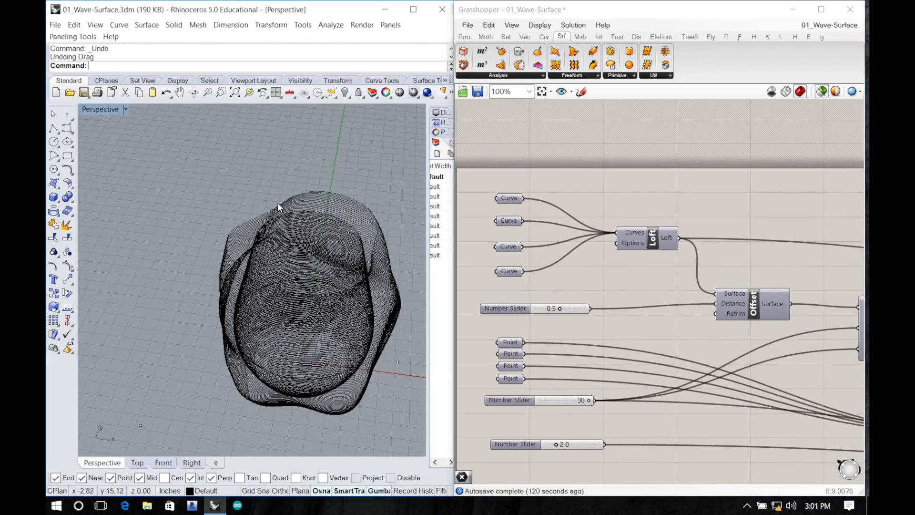
key("ctrl+z")
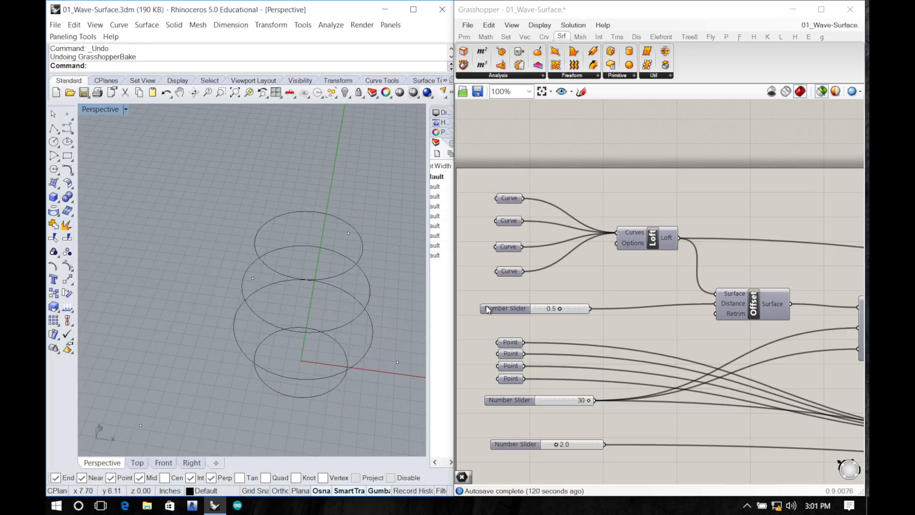
Step: Check which Rhino circle each Curve parameter references, then select the lower circles one by one in the Perspective view
left_click(513, 274)
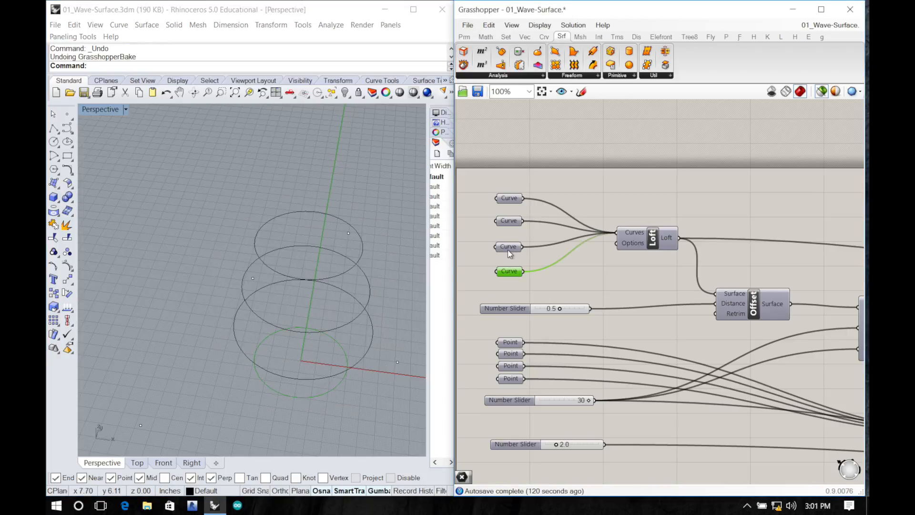
left_click(508, 250)
left_click(504, 227)
double_click(506, 204)
left_click(318, 382)
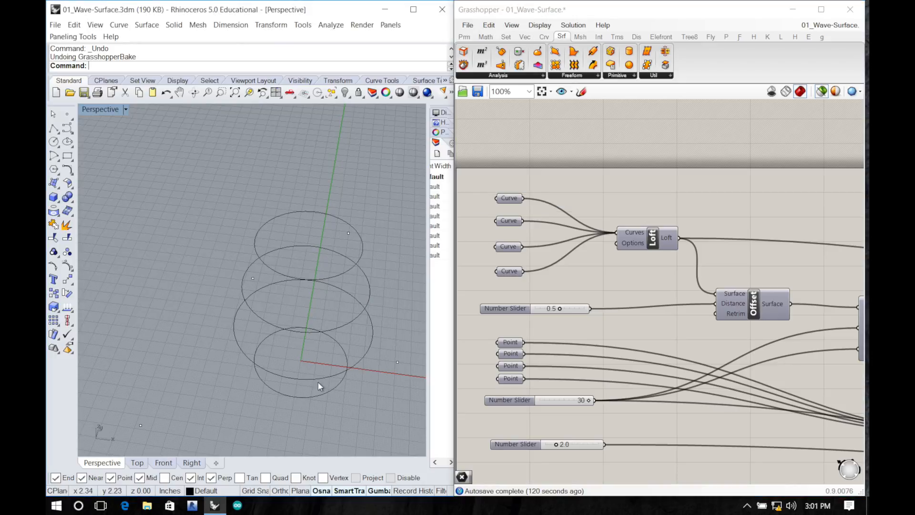
right_click_drag(284, 413, 286, 379)
left_click(296, 375)
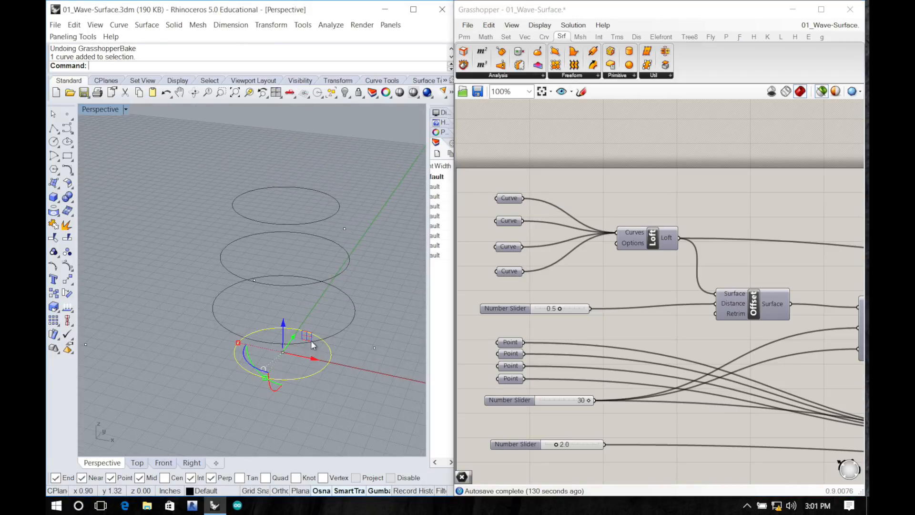
left_click(342, 329)
left_click(335, 275)
Step: Move the top circle along negative X and the second-lowest circle along positive Y
left_click(322, 219)
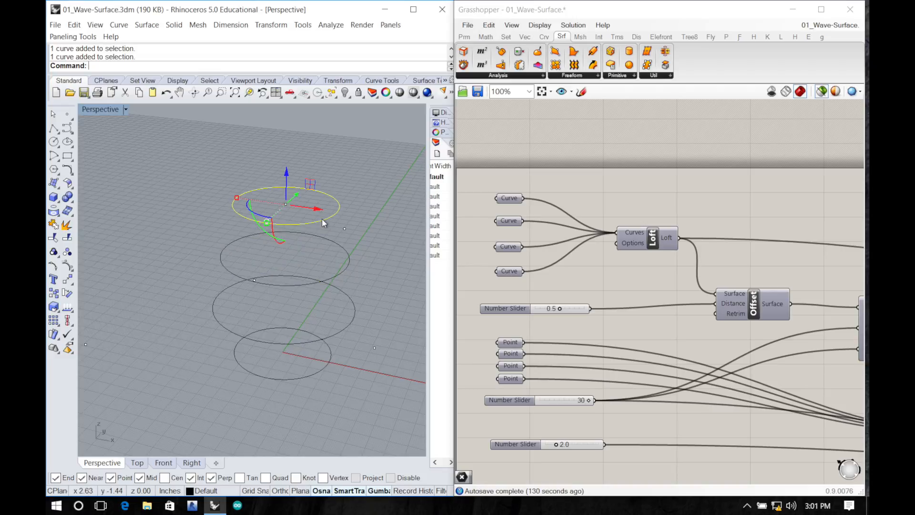
left_click_drag(316, 213, 275, 223)
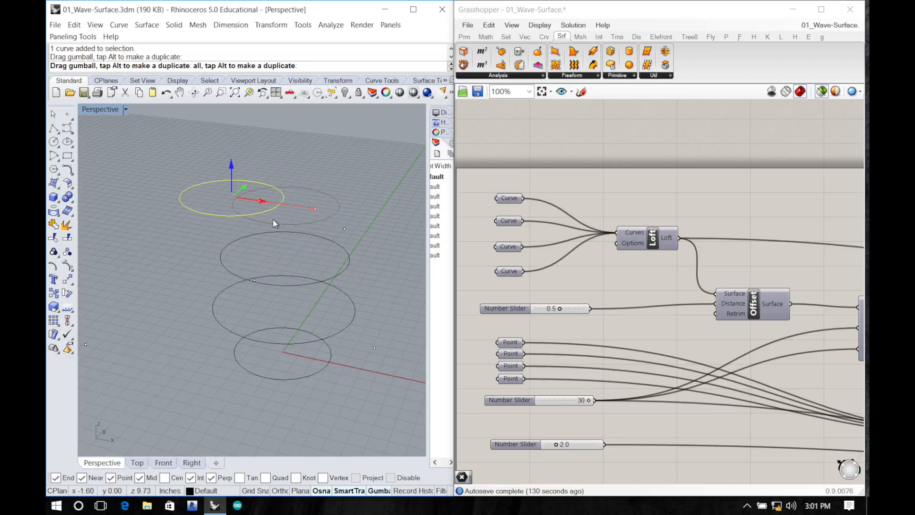
left_click(354, 310)
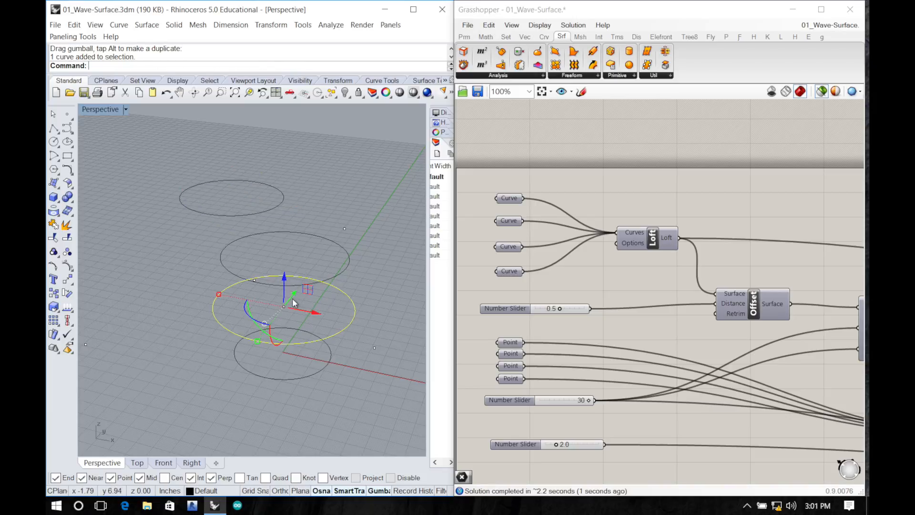
left_click_drag(293, 301, 305, 278)
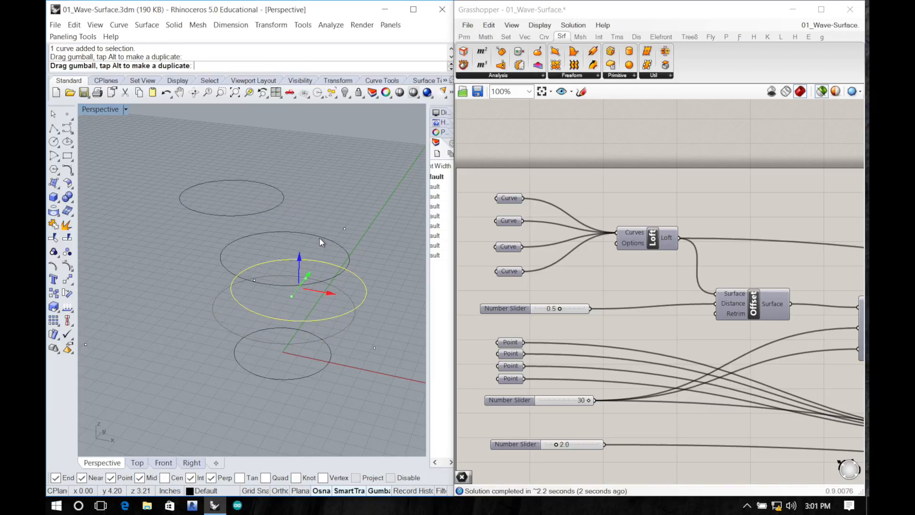
Step: Move the third circle from the base along negative Y, and shift the top circle partway back along positive X
left_click(305, 234)
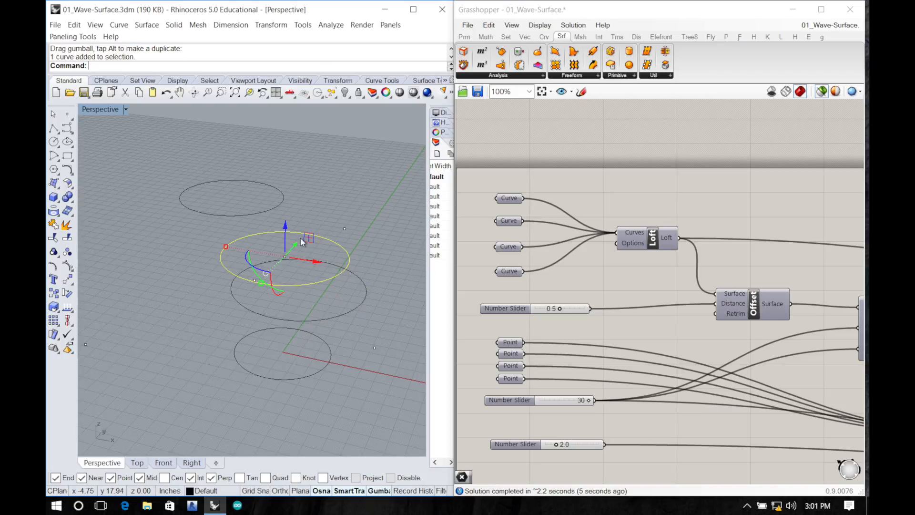
left_click_drag(301, 241, 332, 339)
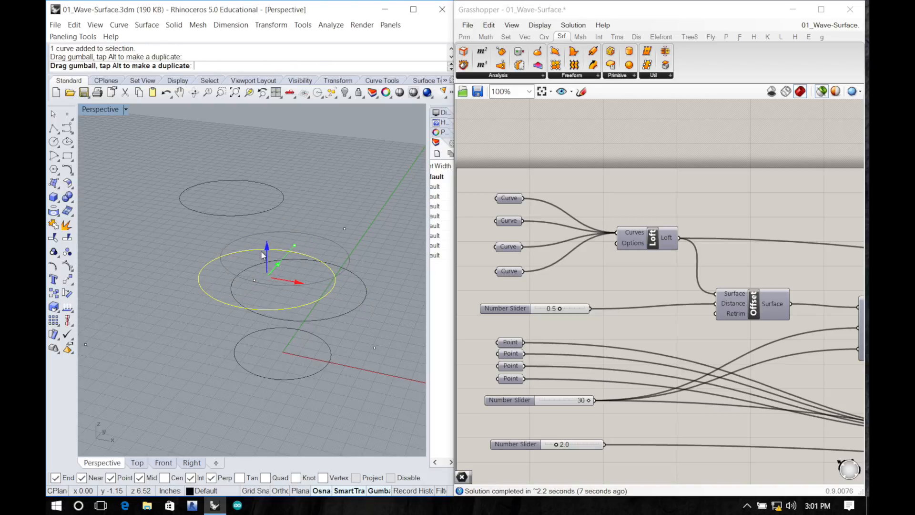
left_click_drag(262, 255, 263, 253)
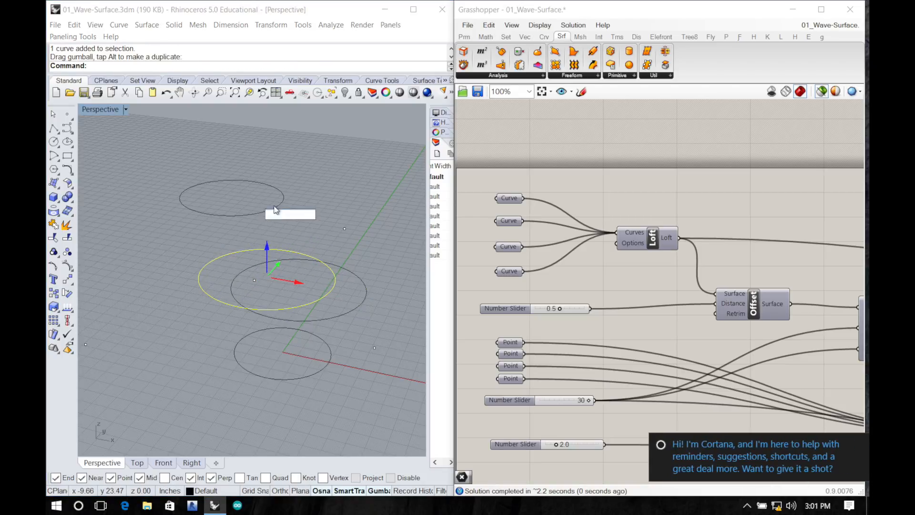
left_click(281, 203)
left_click_drag(264, 202, 317, 208)
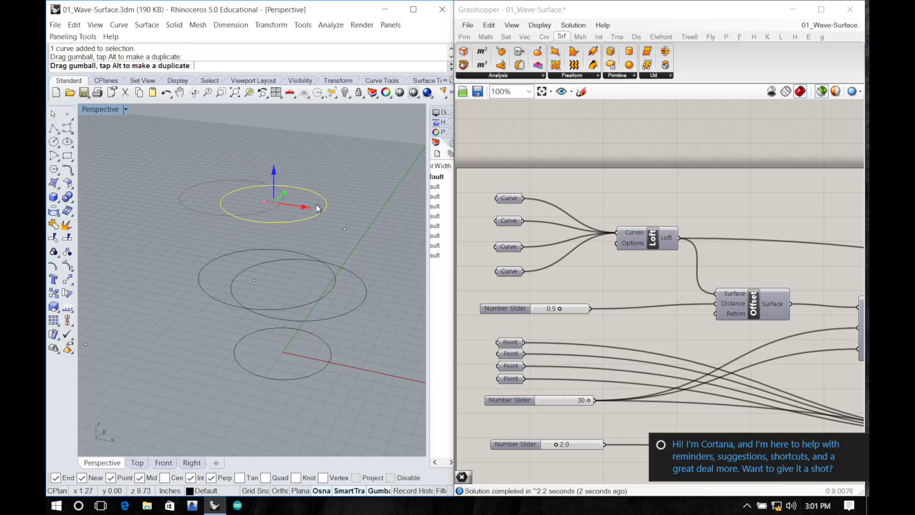
left_click(335, 176)
Step: Preview the Loft and Offset surfaces in turn and examine the reshaped vase in the Perspective view
right_click_drag(336, 219, 332, 281)
left_click(663, 237)
right_click_drag(241, 394, 190, 351)
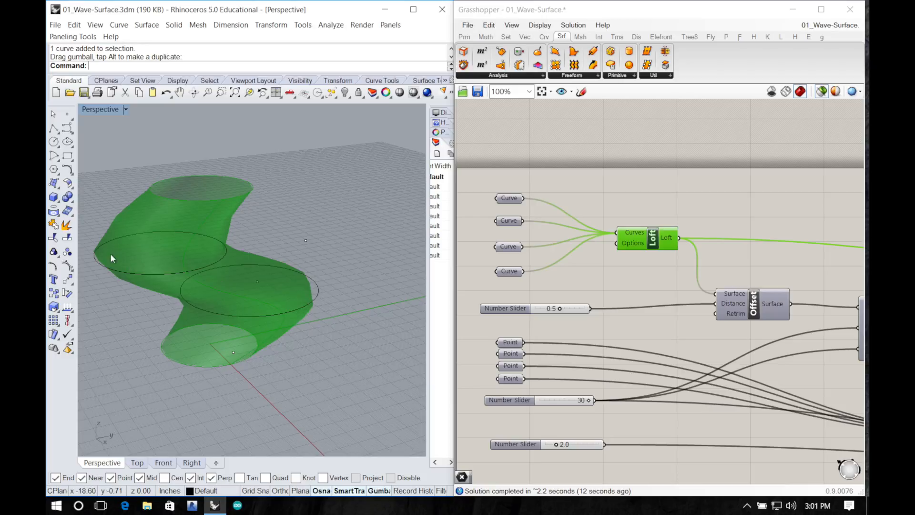
mouse_move(262, 338)
right_mouse_down()
mouse_move(270, 265)
mouse_move(263, 320)
right_mouse_up()
left_click(786, 312)
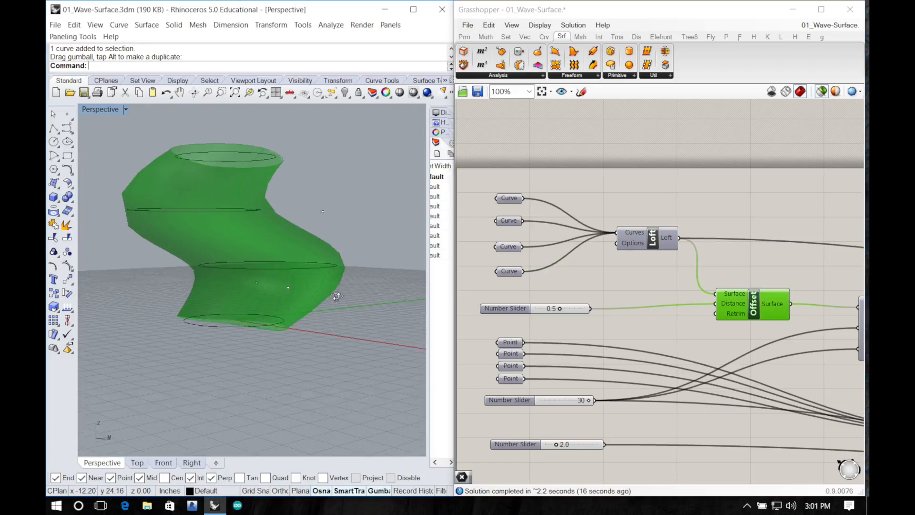
right_click_drag(340, 290, 327, 355)
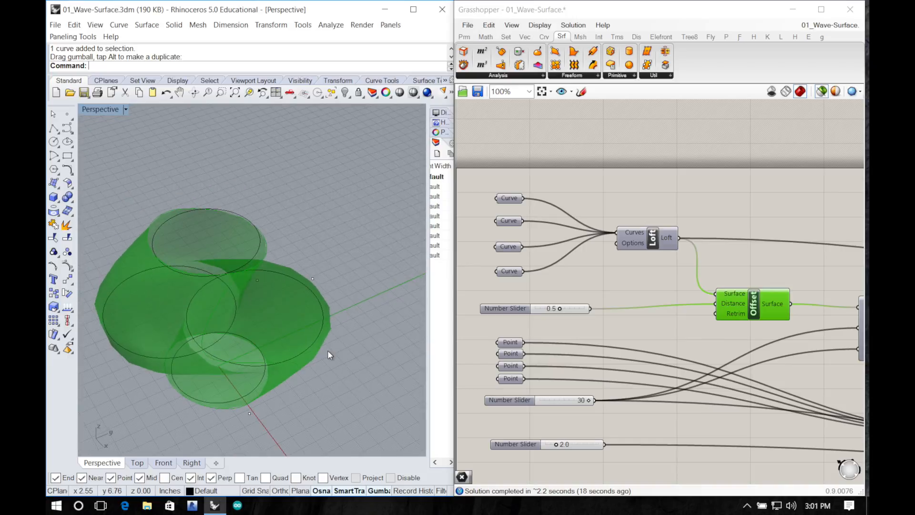
Step: Compare the Loft and Offset results again, tracing the curve and distance inputs that feed them
scroll(327, 355, "down", 3)
right_click_drag(696, 335, 634, 301)
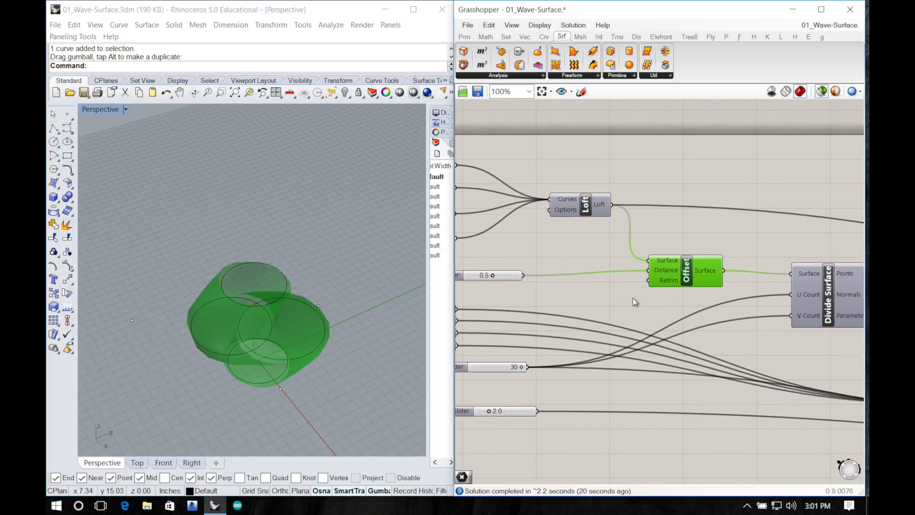
left_click(589, 204)
right_click_drag(619, 210, 689, 223)
double_click(510, 259)
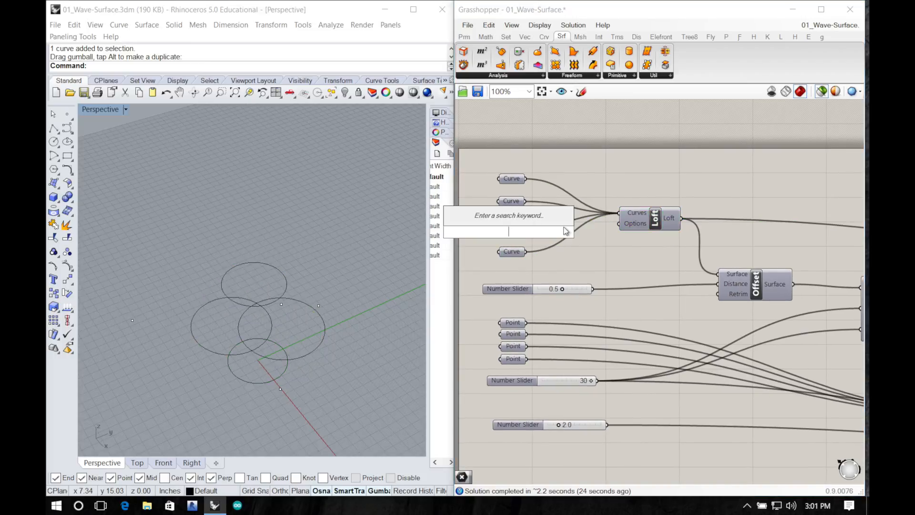
left_click(642, 224)
left_click(738, 286)
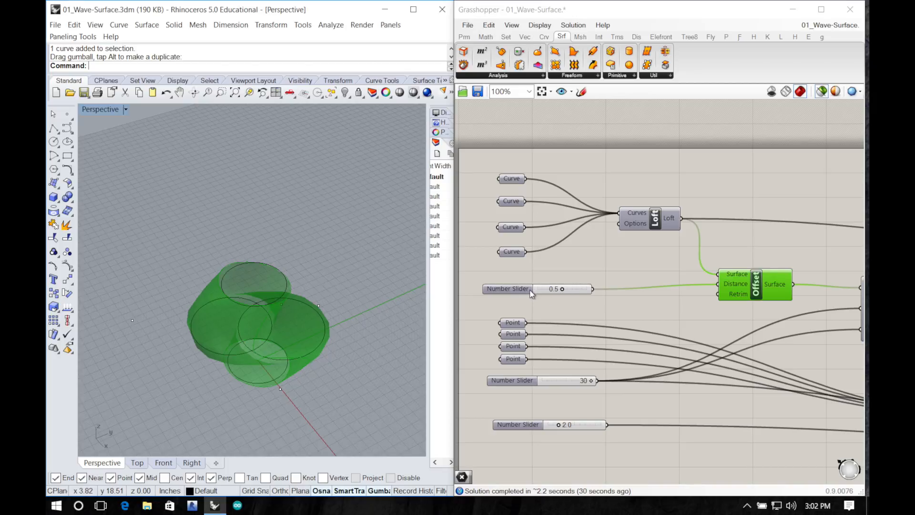
Step: Review the Divide Surface and Pull Point components, and inspect the Pull Point's Distance output
right_click_drag(579, 303, 443, 281)
right_click_drag(696, 307, 600, 299)
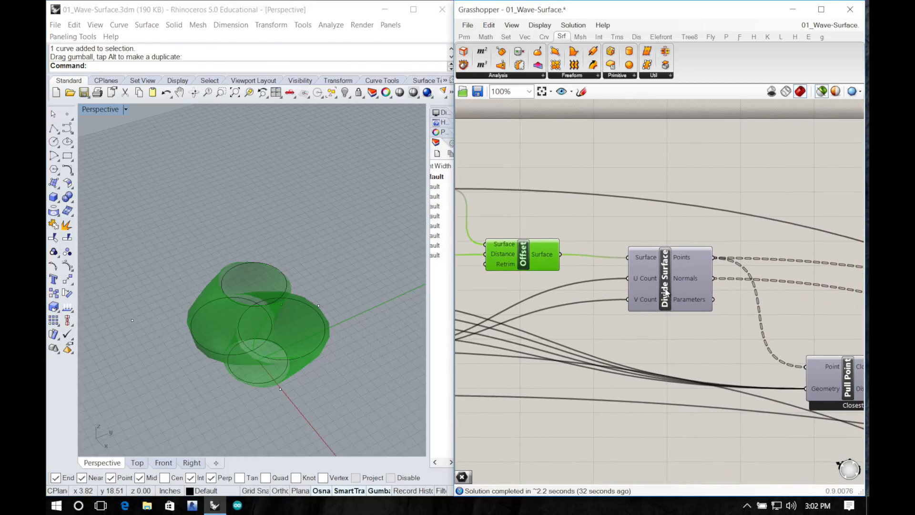
left_click(665, 289)
right_click_drag(732, 332, 636, 294)
left_click(793, 331)
right_click_drag(710, 327, 551, 290)
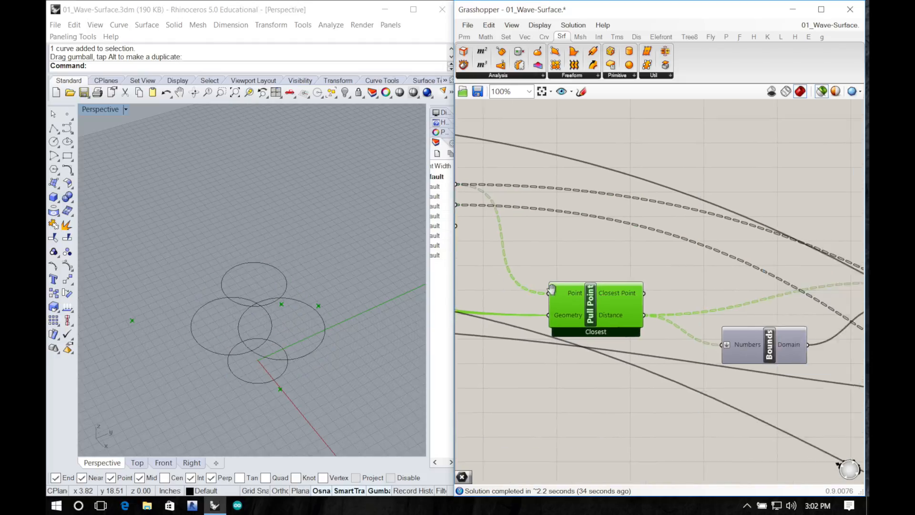
right_click_drag(743, 319, 638, 299)
right_click_drag(494, 300, 603, 301)
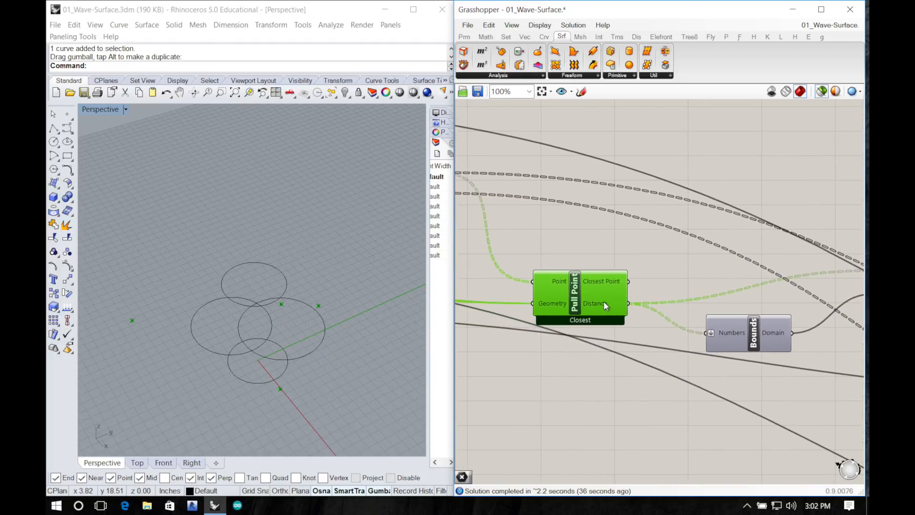
scroll(602, 300, "up", 3)
scroll(603, 302, "down", 5)
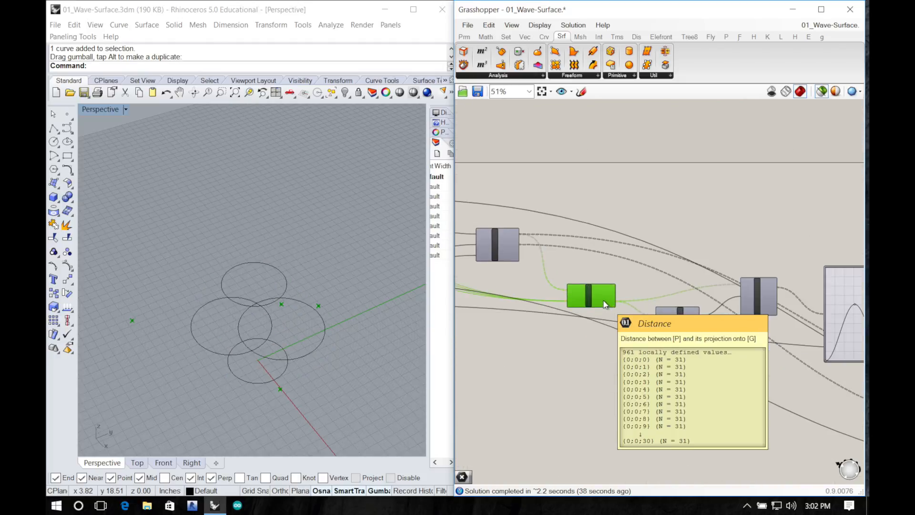
Step: Review the Remap Numbers component and the graph mapper's sine wave feeding the Multiplication, and examine the attractor points around the circles
right_click_drag(603, 303, 509, 284)
right_click_drag(731, 305, 566, 271)
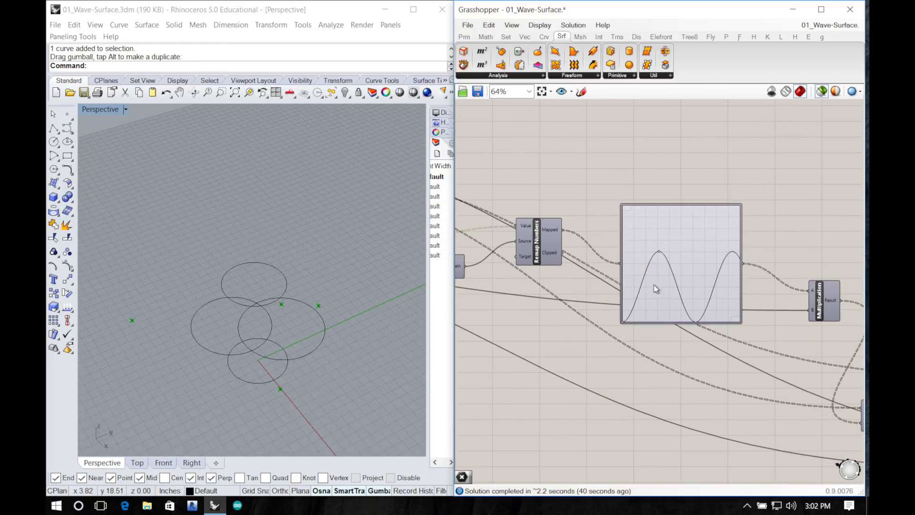
right_click_drag(248, 328, 319, 303)
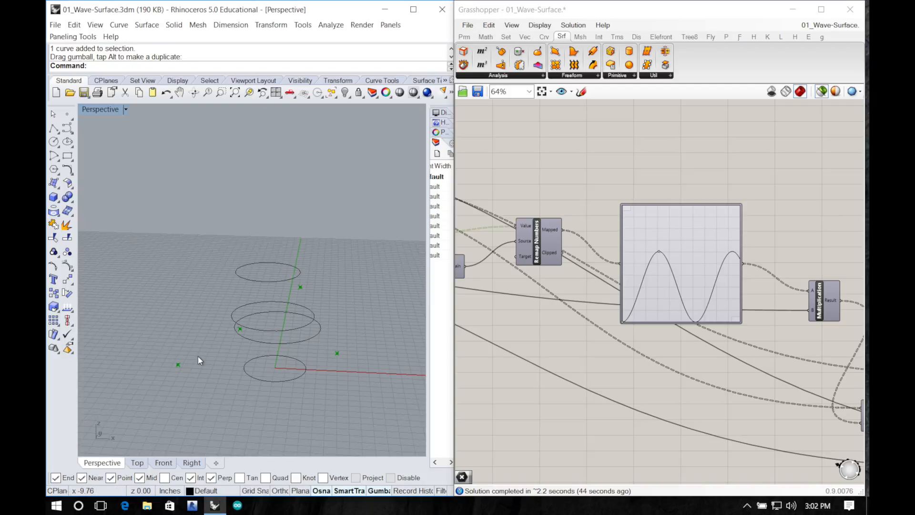
right_click_drag(682, 322, 599, 305)
left_click(622, 259)
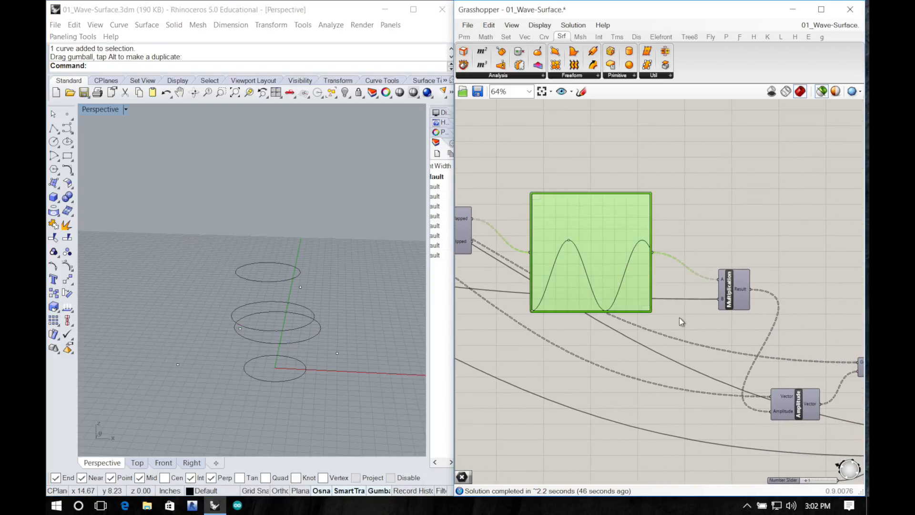
mouse_move(679, 317)
right_mouse_down()
mouse_move(627, 322)
mouse_move(567, 254)
mouse_move(666, 313)
right_mouse_up()
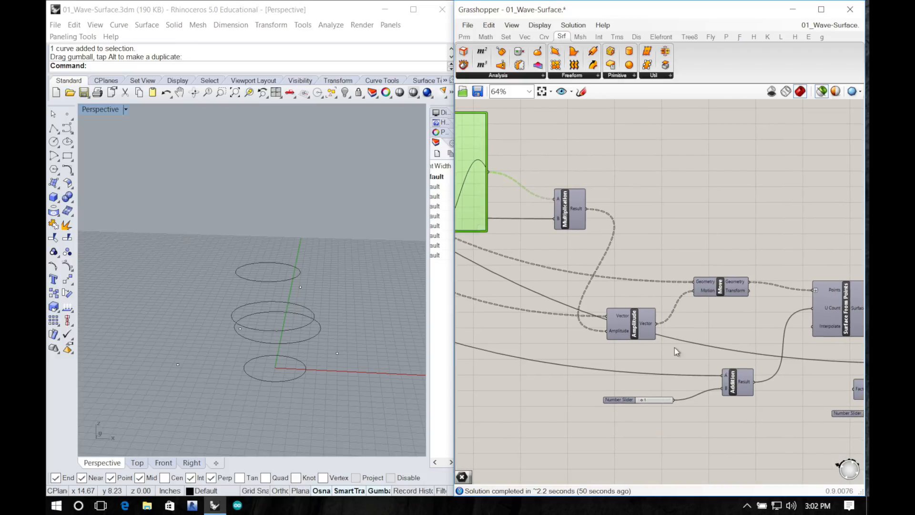
Step: Preview the Surface From Points result, move the third circle from the base along positive Y, and deselect it
right_click_drag(674, 347, 545, 334)
left_click(722, 299)
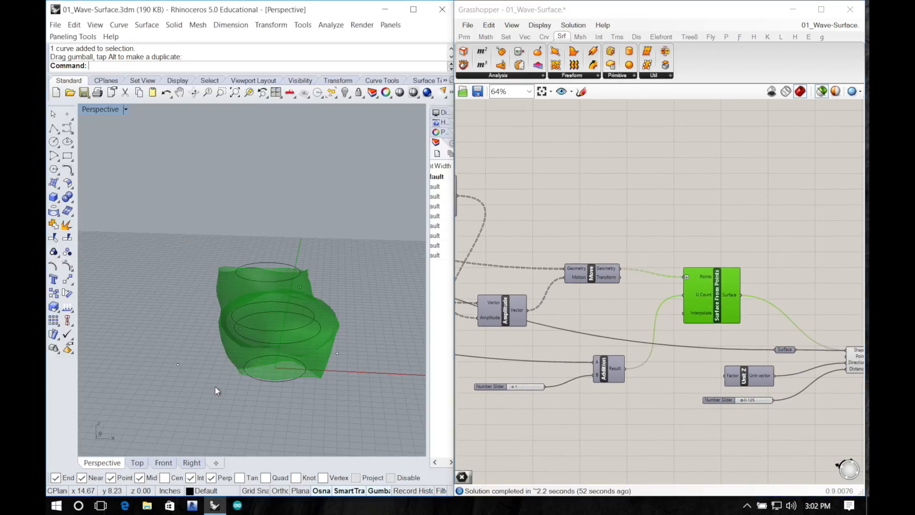
right_click_drag(215, 387, 307, 319)
left_click(318, 310)
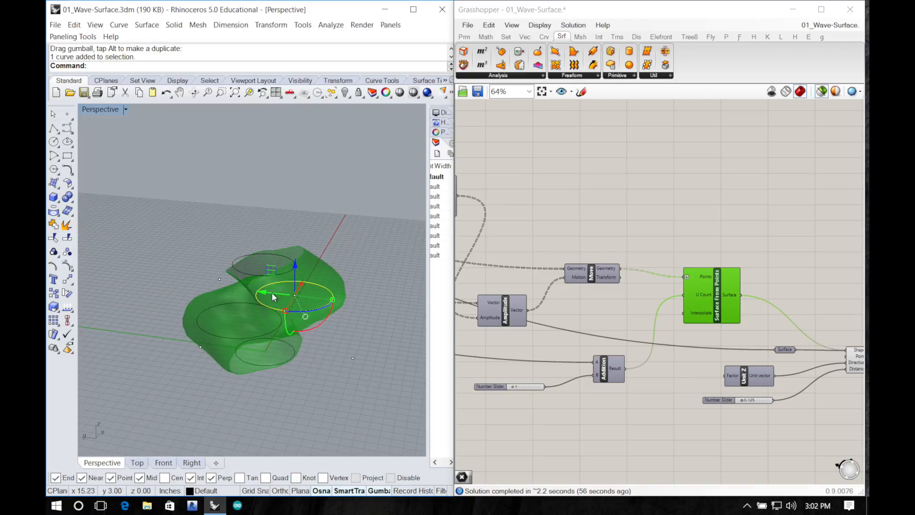
left_click_drag(274, 298, 228, 286)
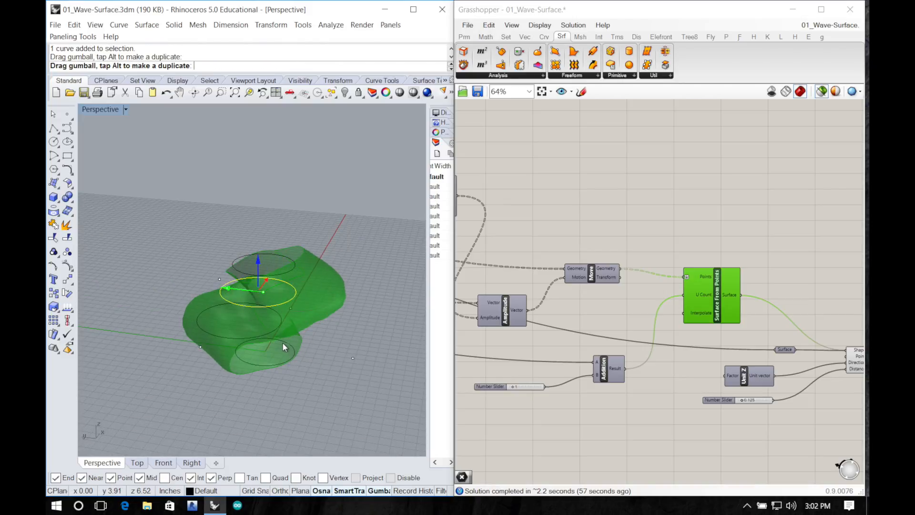
left_click(198, 367)
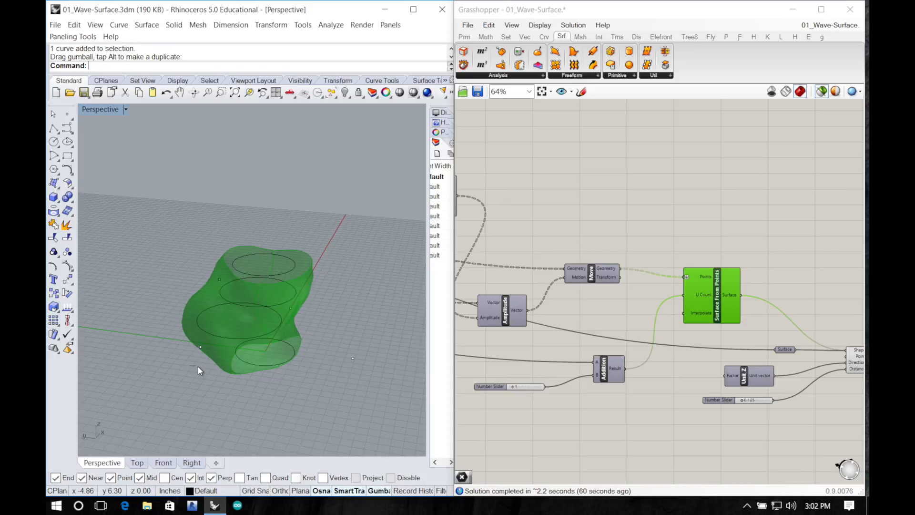
Step: Move the second circle from the base along negative Y, back toward the base circle's axis, and deselect it
right_click_drag(200, 382, 212, 342)
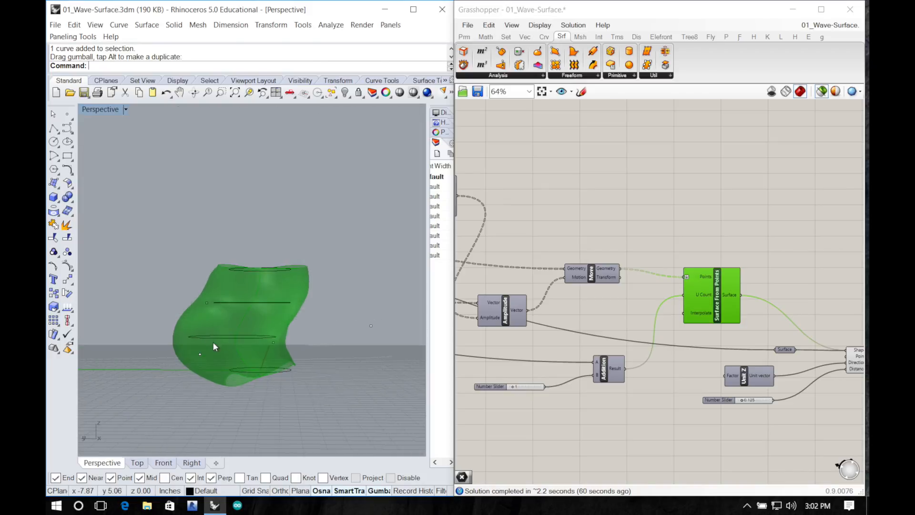
left_click(215, 342)
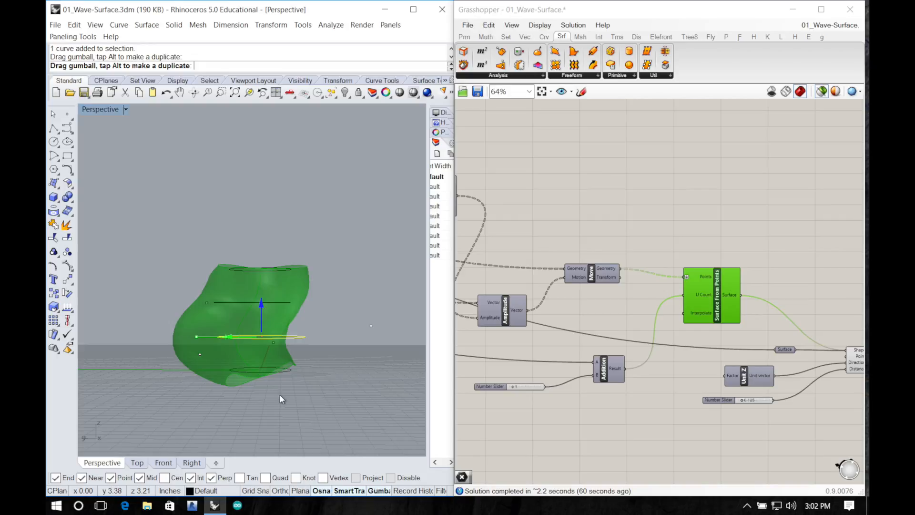
key("Escape")
right_click_drag(279, 395, 167, 416)
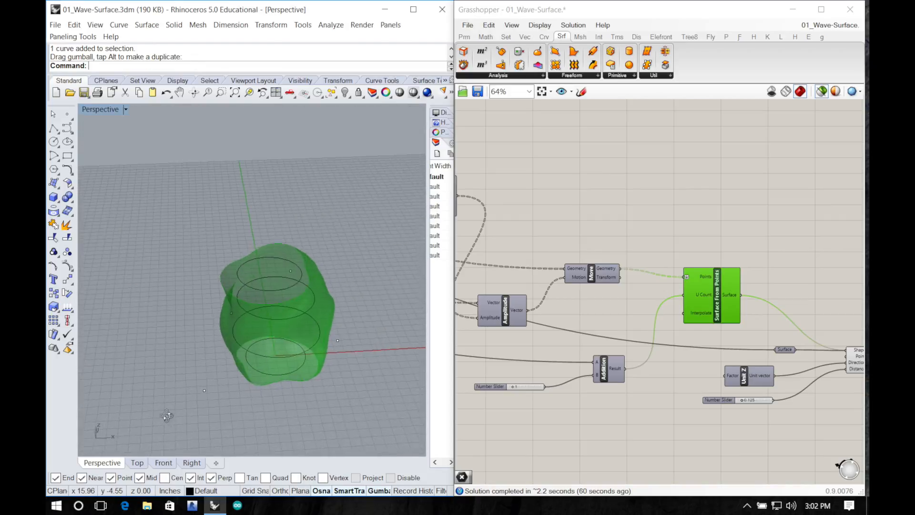
Step: Move the attractor point in front of the vase closer to its base circle, leaving it on the ground plane
left_click(202, 391)
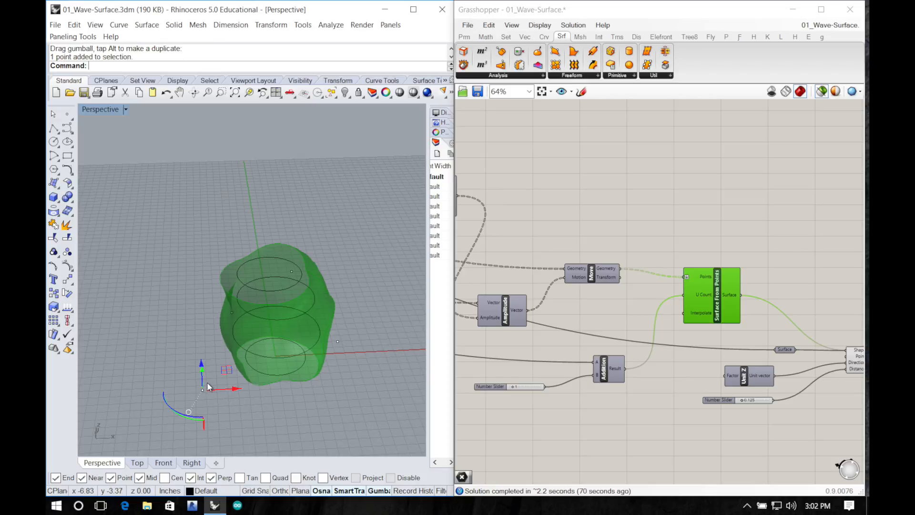
left_click_drag(203, 392, 234, 360)
key("Escape")
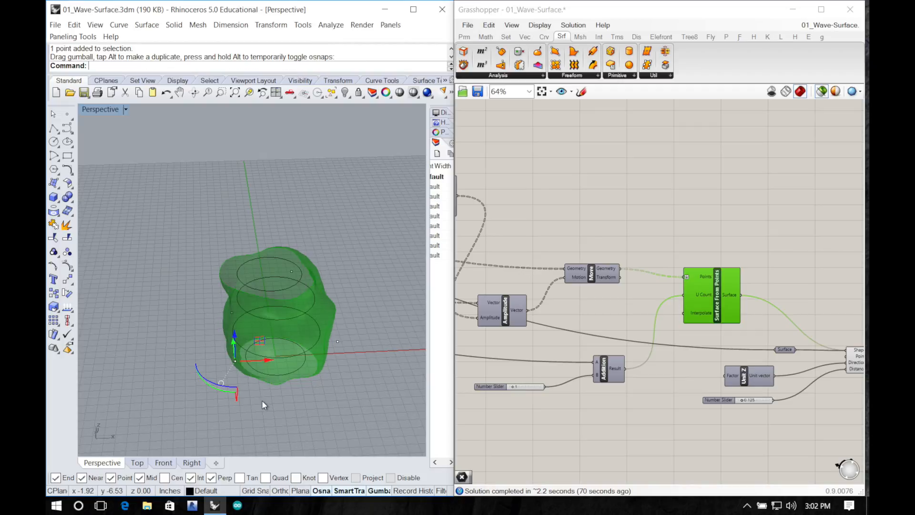
right_click_drag(252, 404, 113, 377)
Step: Preview the Contour component's result and examine the contour lines around the vase from close up and from above
right_click_drag(744, 338, 652, 303)
right_click_drag(779, 316, 731, 314)
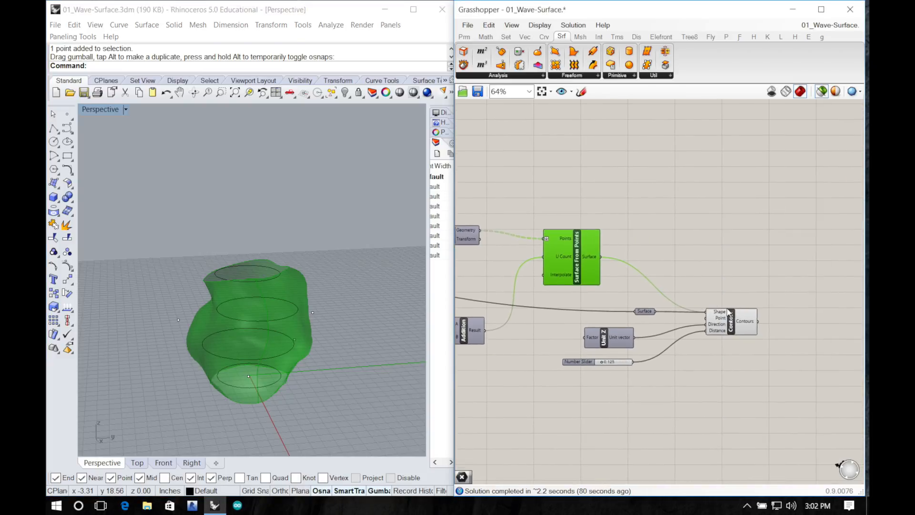
left_click(734, 324)
right_click_drag(345, 345, 280, 347)
scroll(273, 326, "down", 5)
scroll(274, 326, "up", 10)
scroll(278, 326, "up", 4)
scroll(292, 401, "up", 3)
scroll(293, 401, "down", 6)
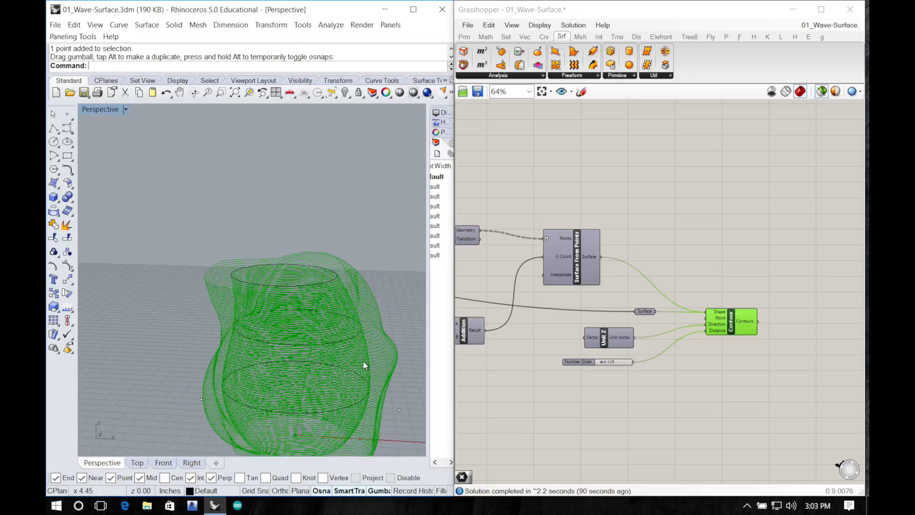
right_click_drag(363, 365, 286, 382)
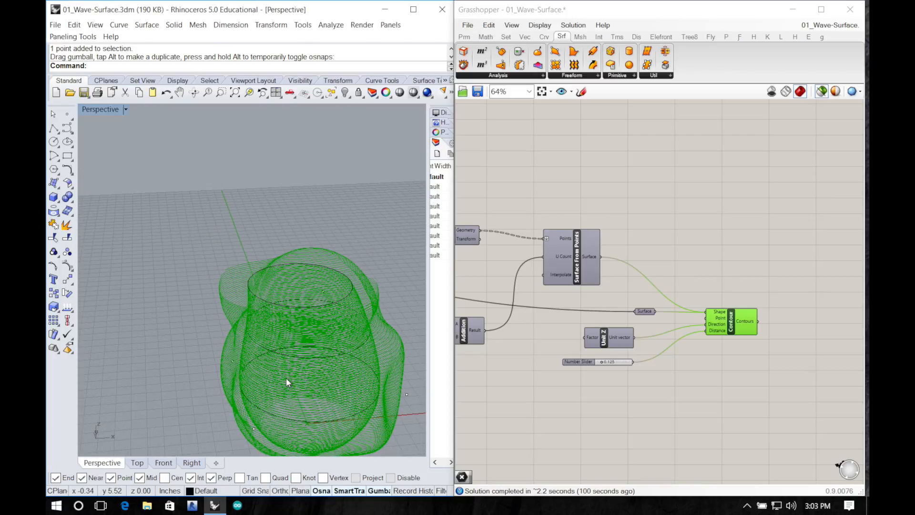
scroll(286, 377, "down", 5)
Step: Shift the graph mapper's sine peak handle toward the graph's start so the curve repeats more often, and check the contoured vase
right_click_drag(475, 410, 618, 243)
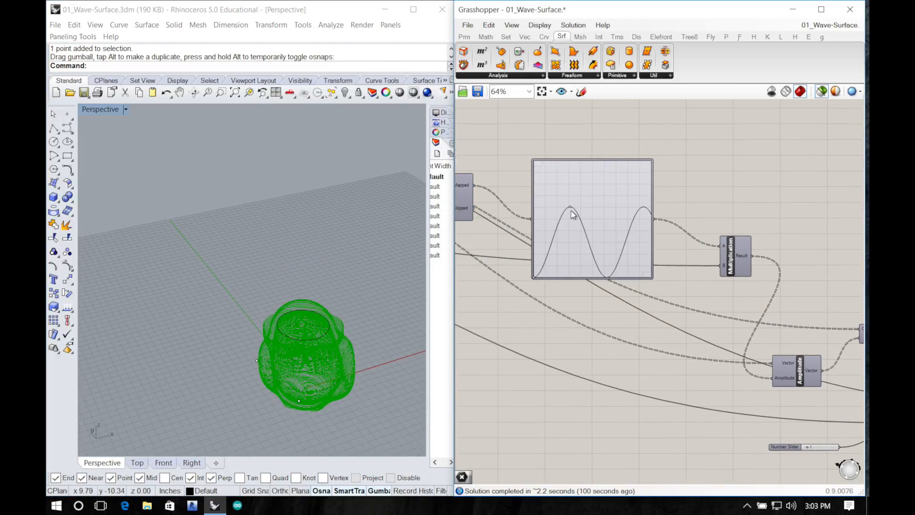
scroll(572, 214, "down", 3)
scroll(571, 211, "up", 8)
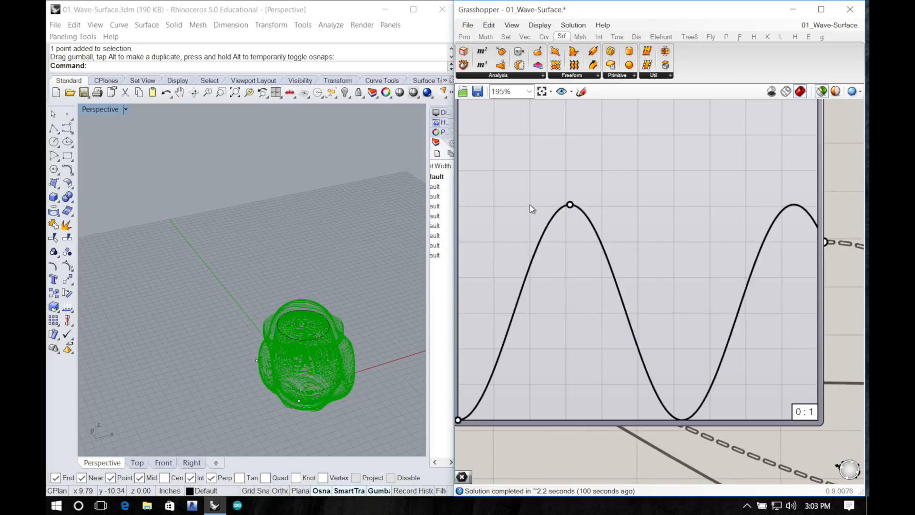
left_click_drag(531, 209, 498, 203)
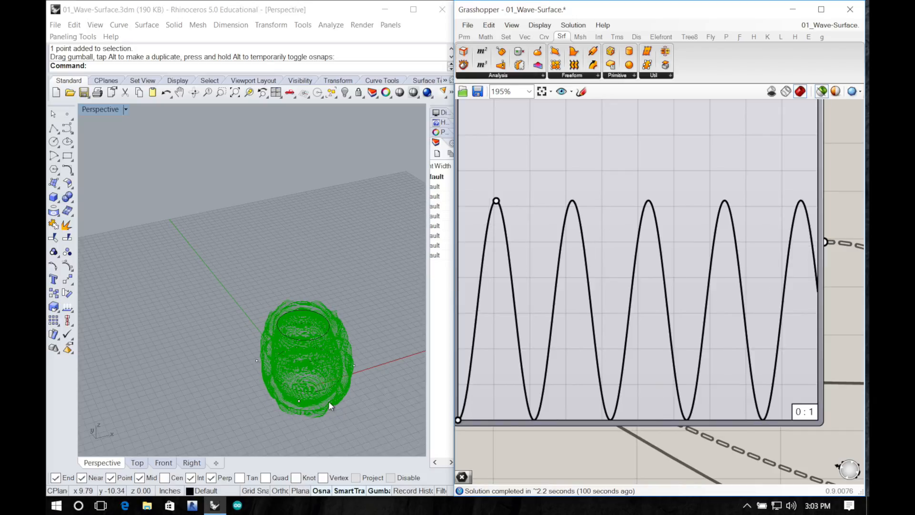
right_click_drag(328, 401, 369, 360)
right_click_drag(291, 394, 312, 384)
scroll(312, 382, "up", 5)
right_click_drag(504, 456, 479, 414)
scroll(502, 398, "up", 10)
scroll(505, 394, "down", 15)
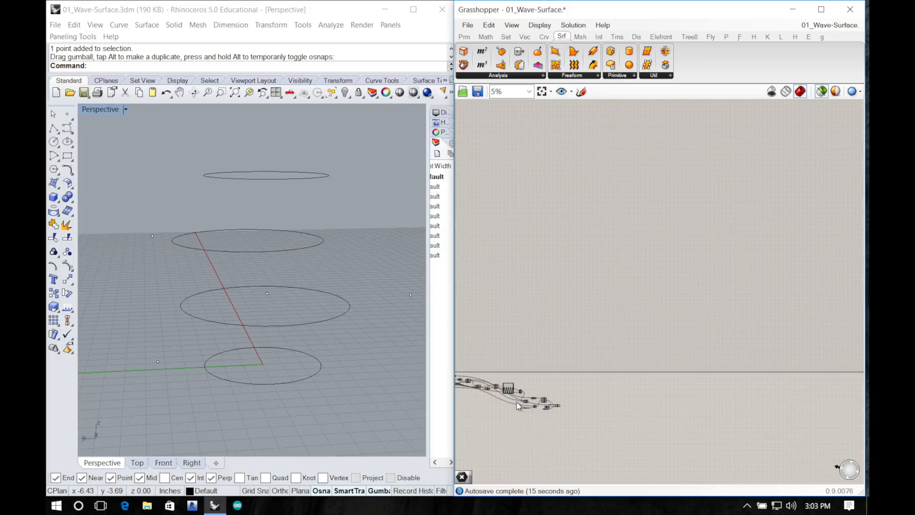
scroll(539, 394, "up", 8)
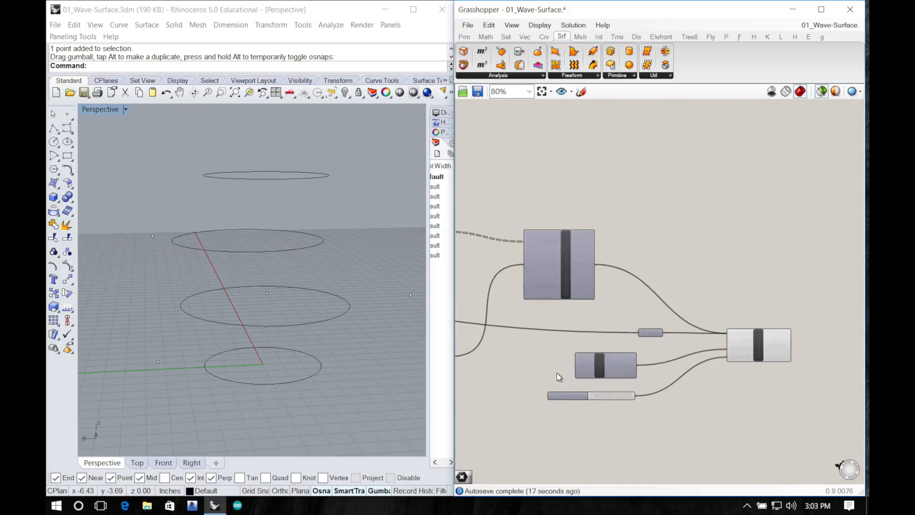
left_click(575, 284)
right_click(574, 284)
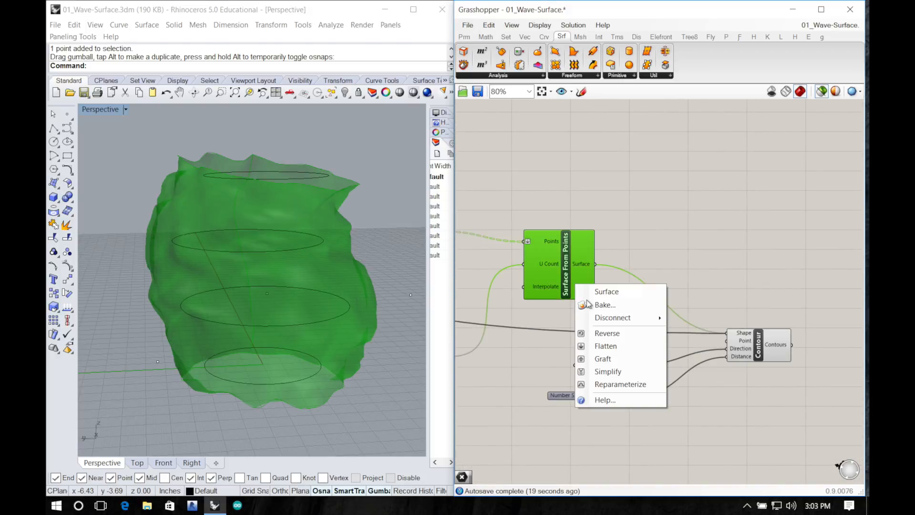
left_click(605, 305)
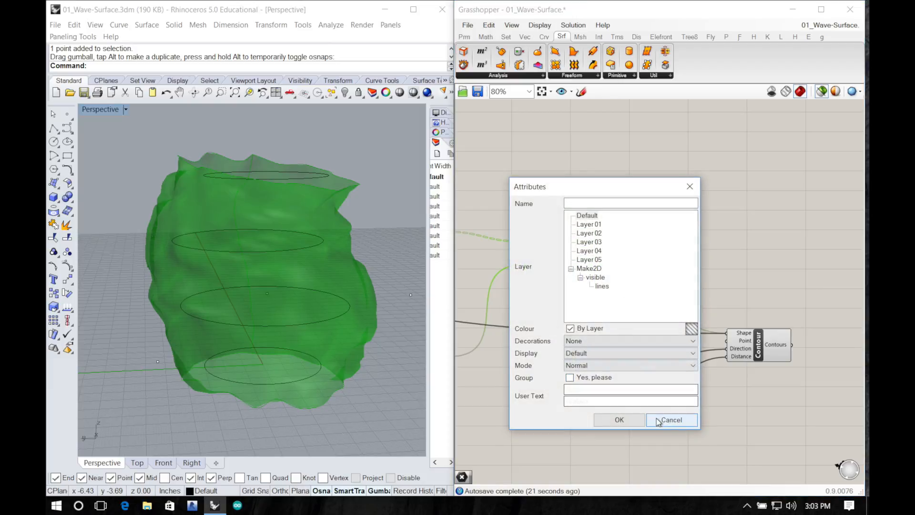
left_click(659, 420)
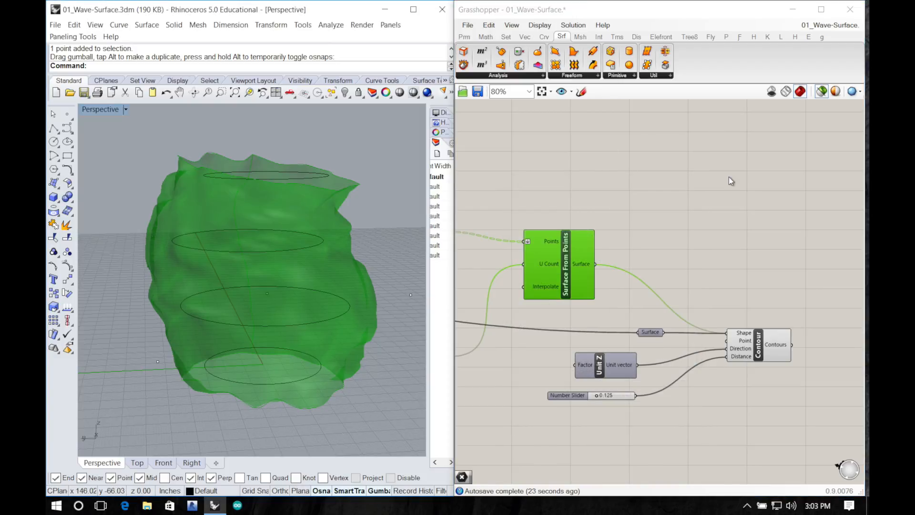
Step: Turn off the selected-only preview and bake the Surface From Points result into Rhino with the default attributes
left_click(822, 93)
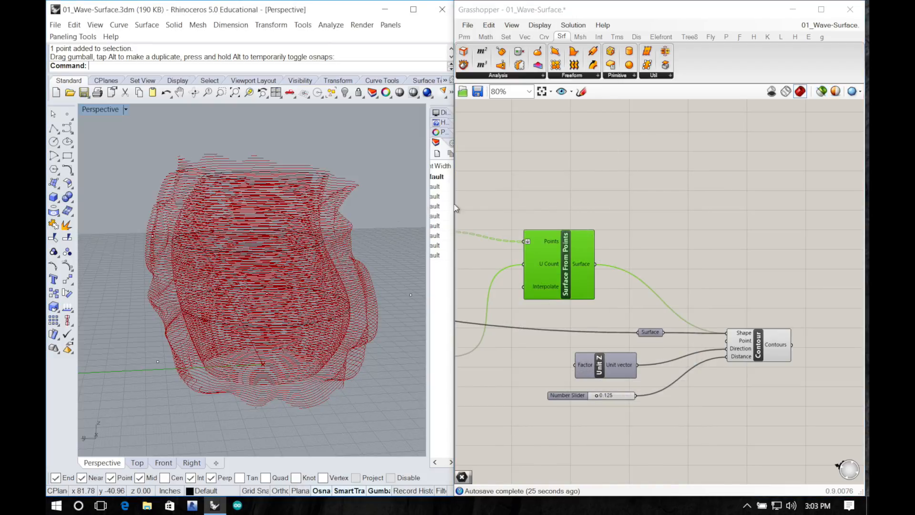
left_click(675, 242)
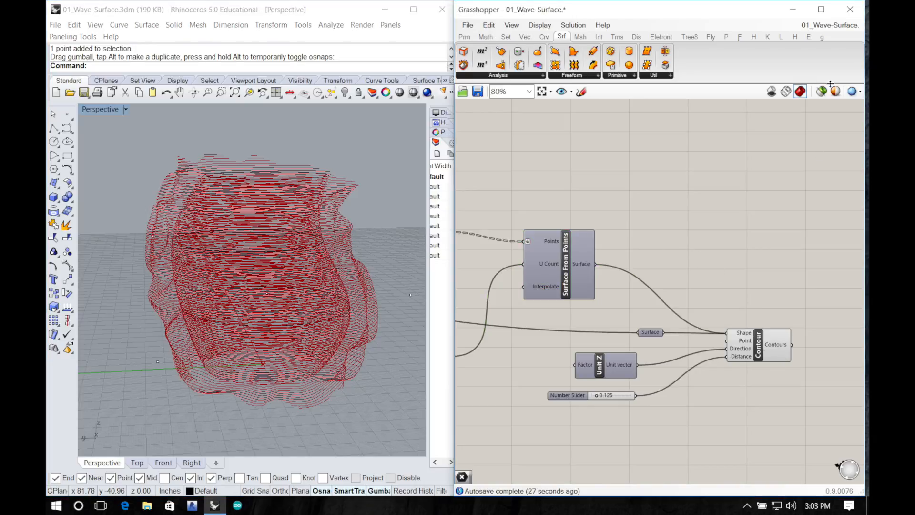
left_click(582, 249)
right_click(581, 249)
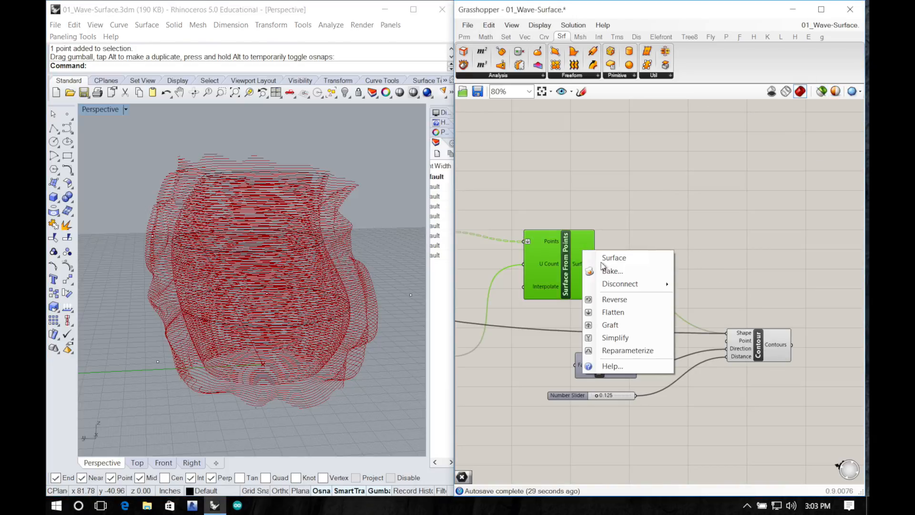
left_click(606, 268)
left_click(627, 384)
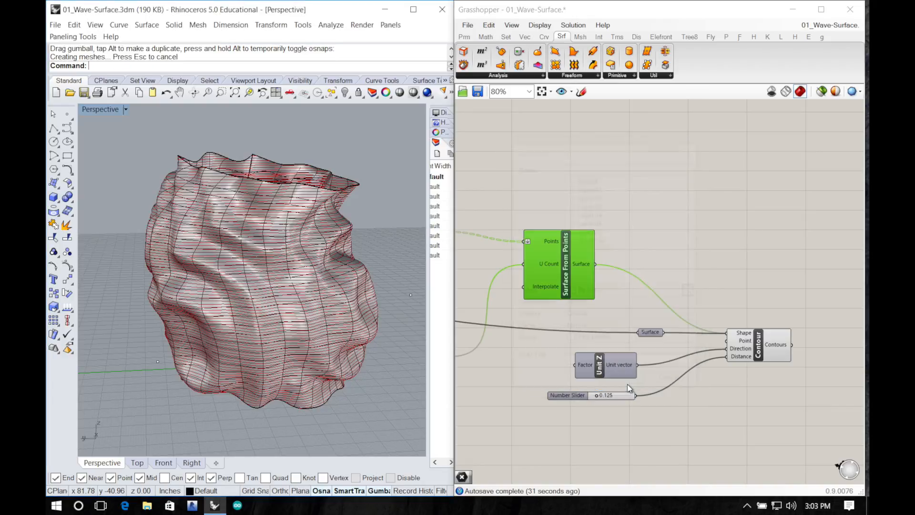
Step: Examine the baked wavy vase from several sides and inside its rim, with the Contour result highlighted
right_click_drag(308, 195, 58, 239)
right_click_drag(197, 236, 385, 227)
right_click_drag(204, 298, 195, 393)
left_click(763, 344)
scroll(196, 393, "up", 2)
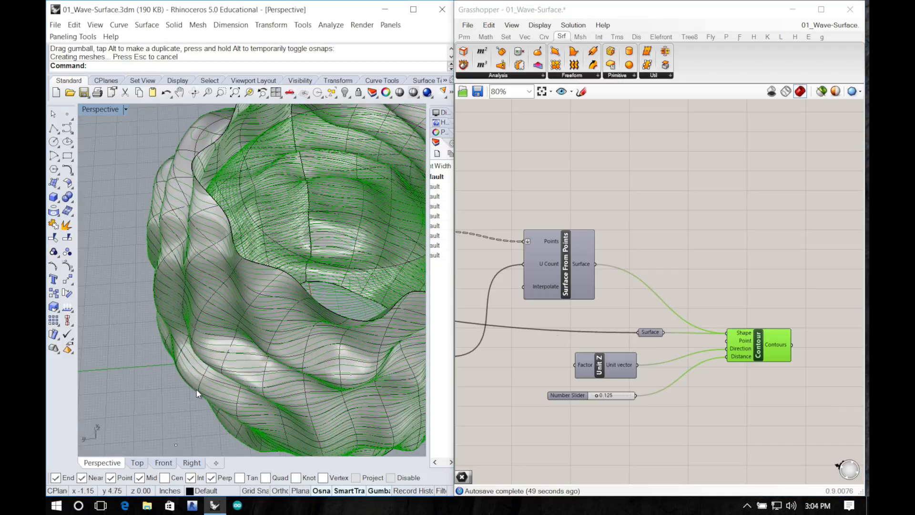
scroll(198, 393, "down", 6)
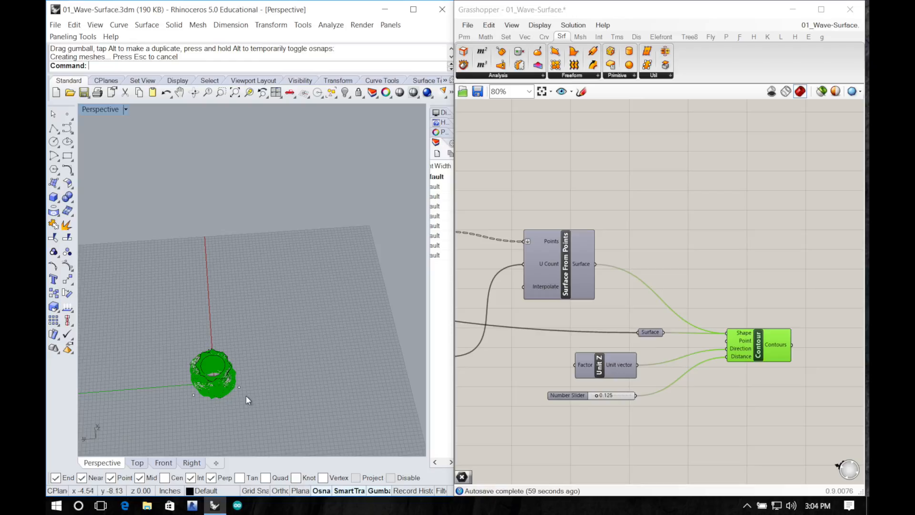
right_click_drag(246, 396, 252, 363)
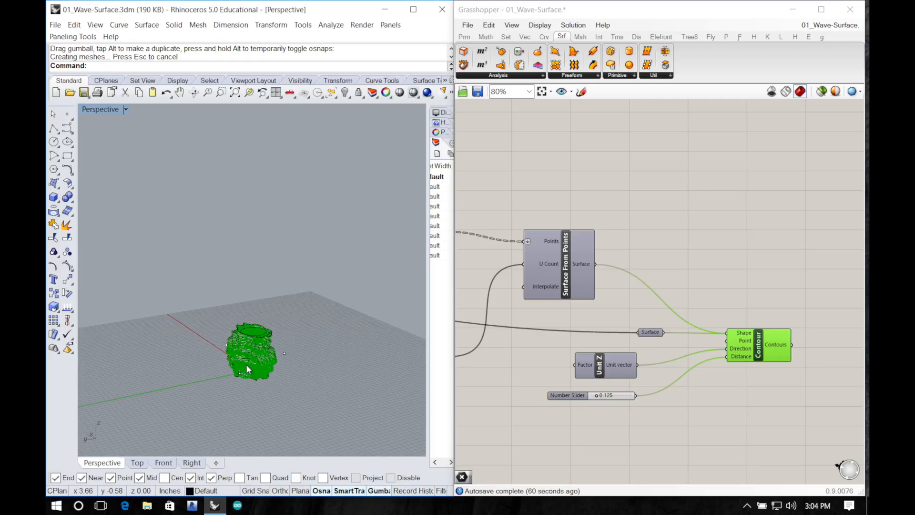
scroll(246, 364, "up", 10)
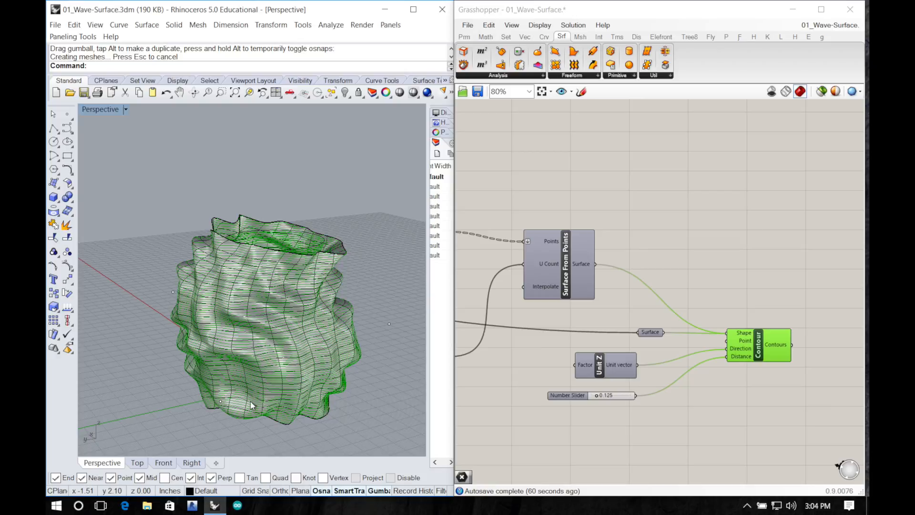
mouse_move(251, 402)
right_mouse_down()
mouse_move(268, 367)
mouse_move(249, 393)
mouse_move(252, 385)
right_mouse_up()
mouse_move(277, 358)
right_mouse_down()
mouse_move(263, 320)
mouse_move(288, 313)
mouse_move(247, 311)
right_mouse_up()
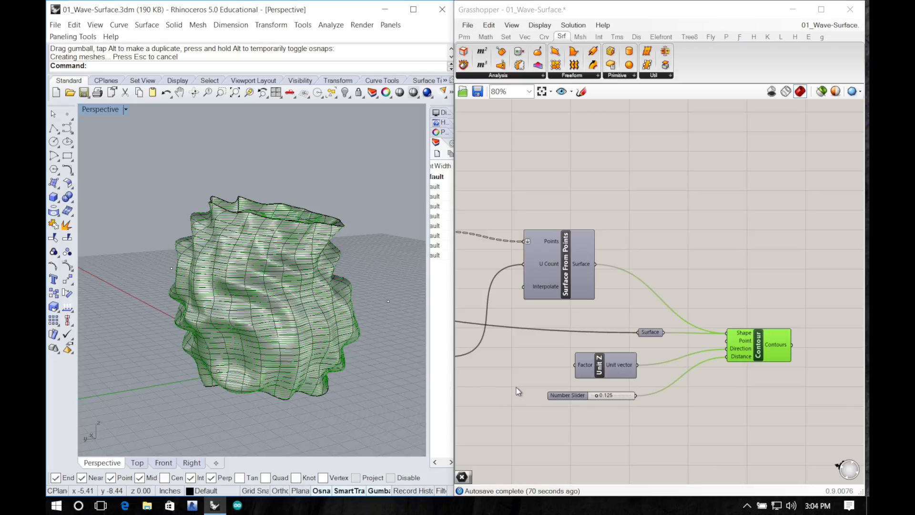
Step: Review the definition back to its curve, point and slider inputs, and display the component set containing Panels and Structure
right_click_drag(528, 383, 599, 379)
scroll(604, 376, "up", 3)
scroll(604, 376, "down", 11)
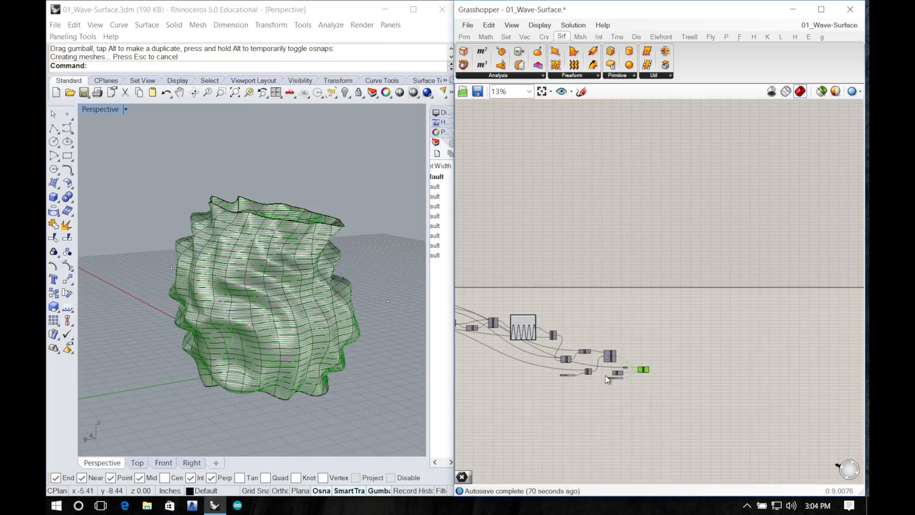
scroll(606, 379, "up", 3)
scroll(542, 365, "up", 2)
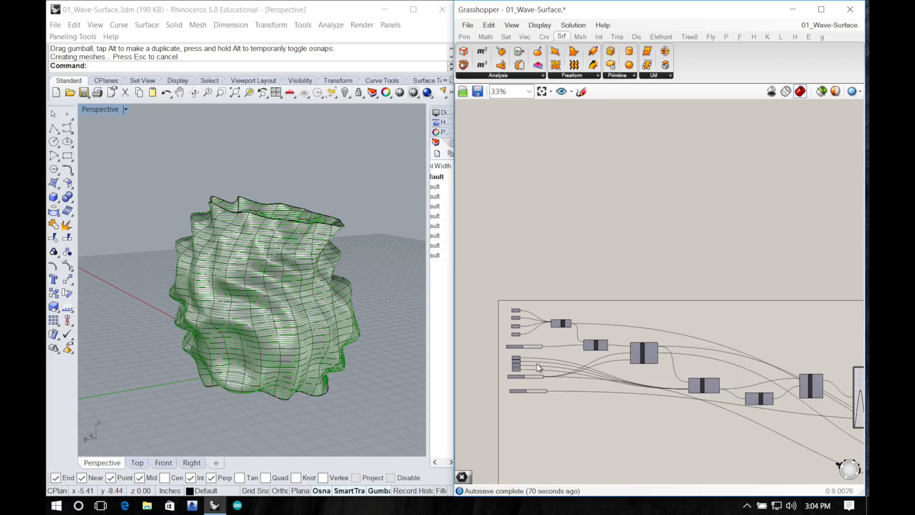
scroll(536, 363, "down", 4)
scroll(536, 363, "up", 14)
scroll(536, 363, "down", 5)
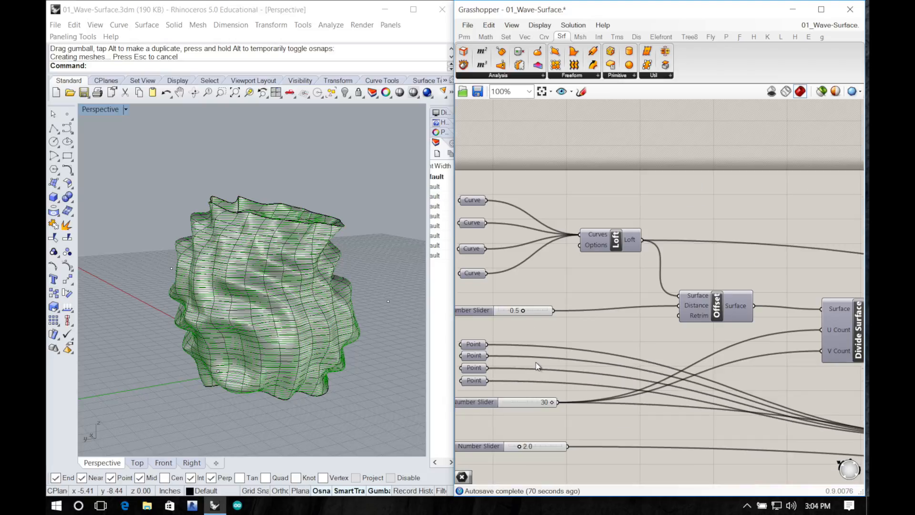
right_click_drag(536, 362, 579, 350)
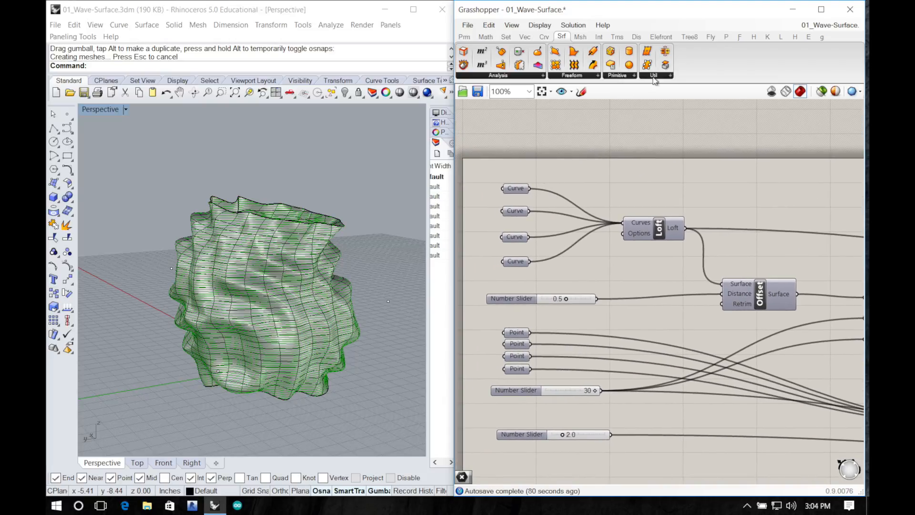
left_click(780, 37)
left_click(233, 424)
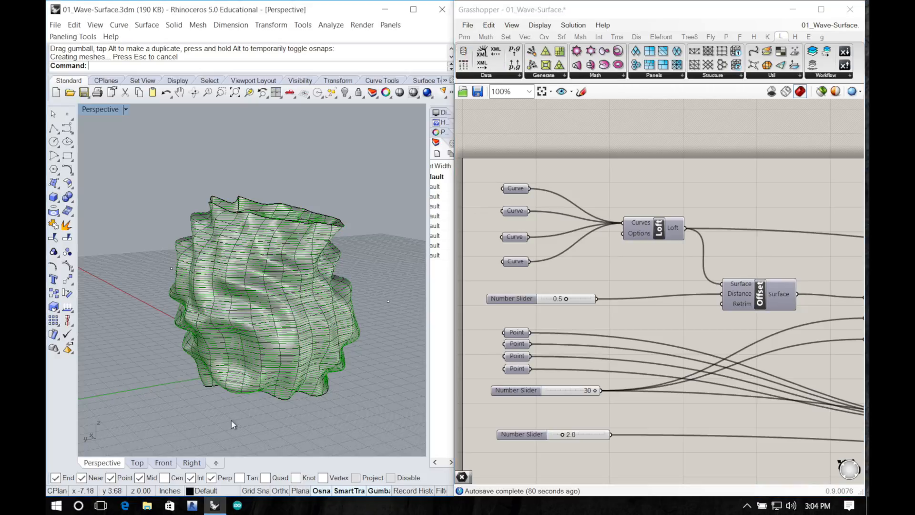
mouse_move(319, 304)
right_mouse_down()
mouse_move(360, 336)
mouse_move(291, 323)
mouse_move(318, 296)
right_mouse_up()
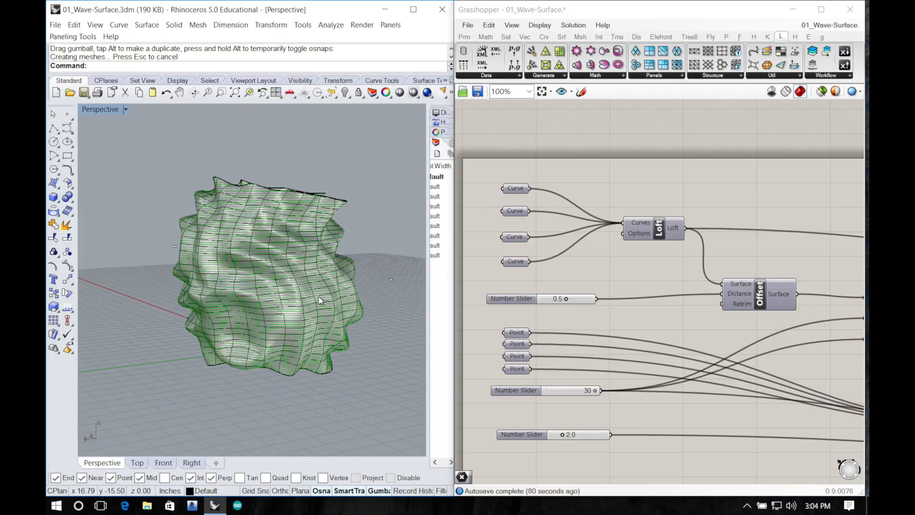